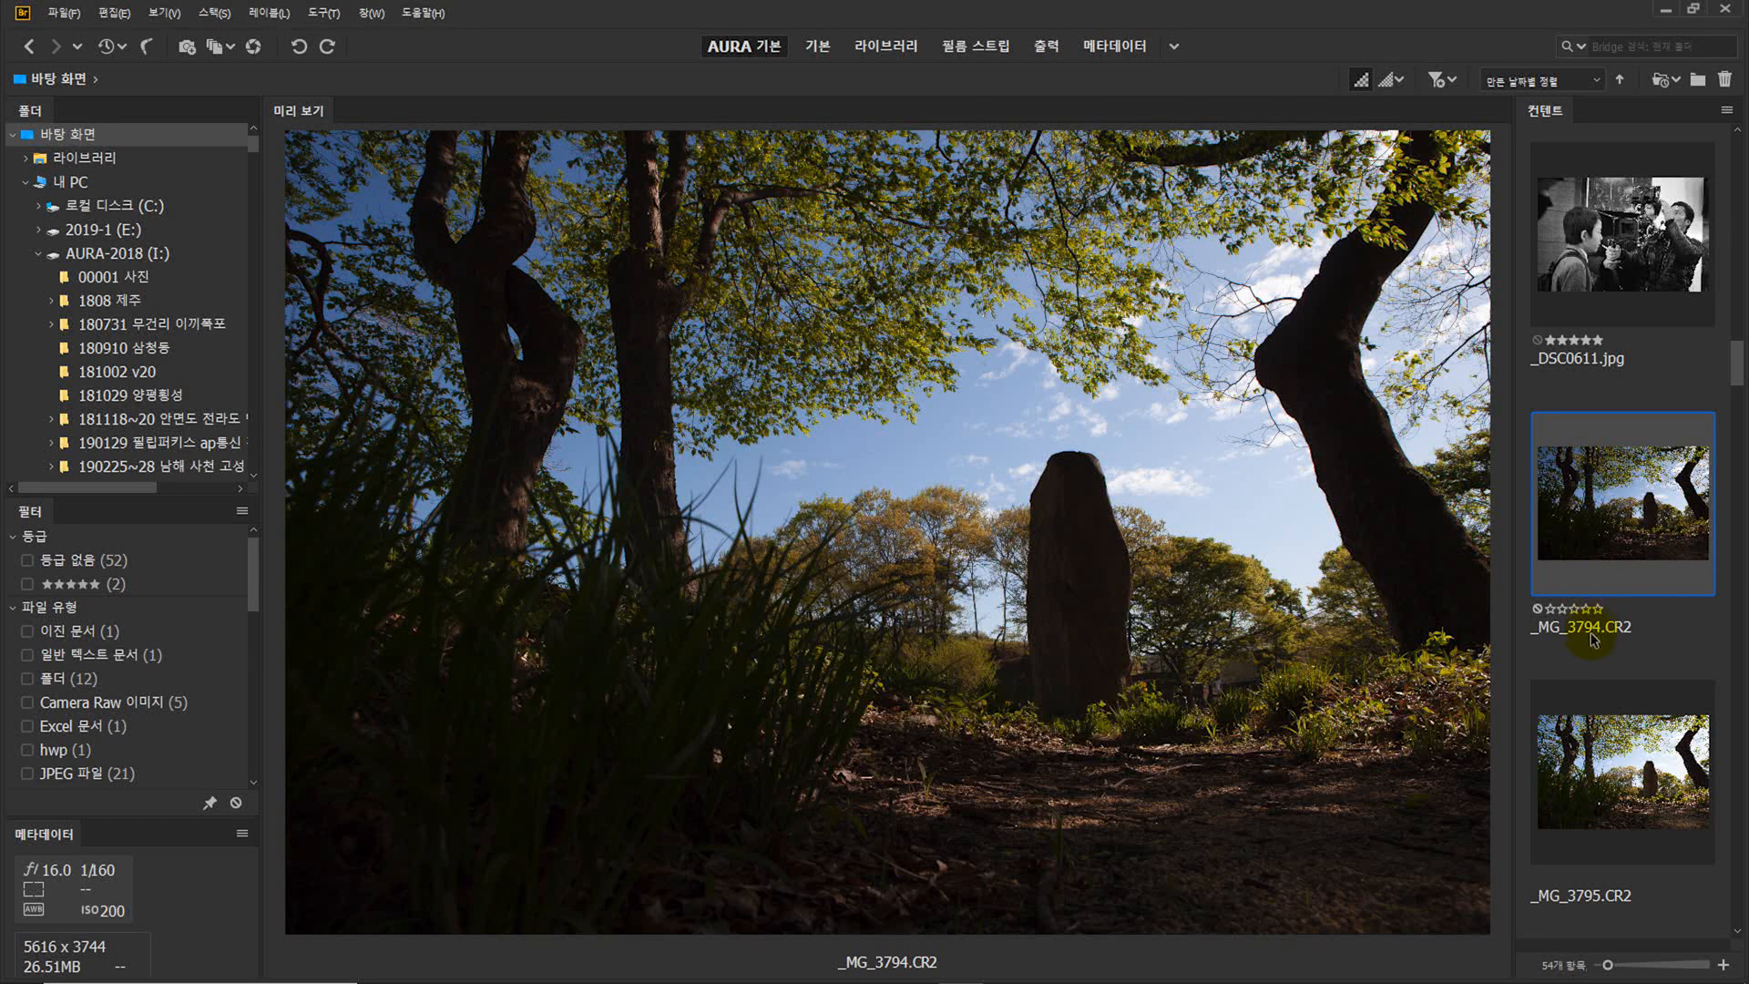
- Browse the bracketed photos from _MG_3794.CR2 to _MG_3798.CR2 and back, comparing their exposures in the preview
left_click(1604, 729)
key("Down")
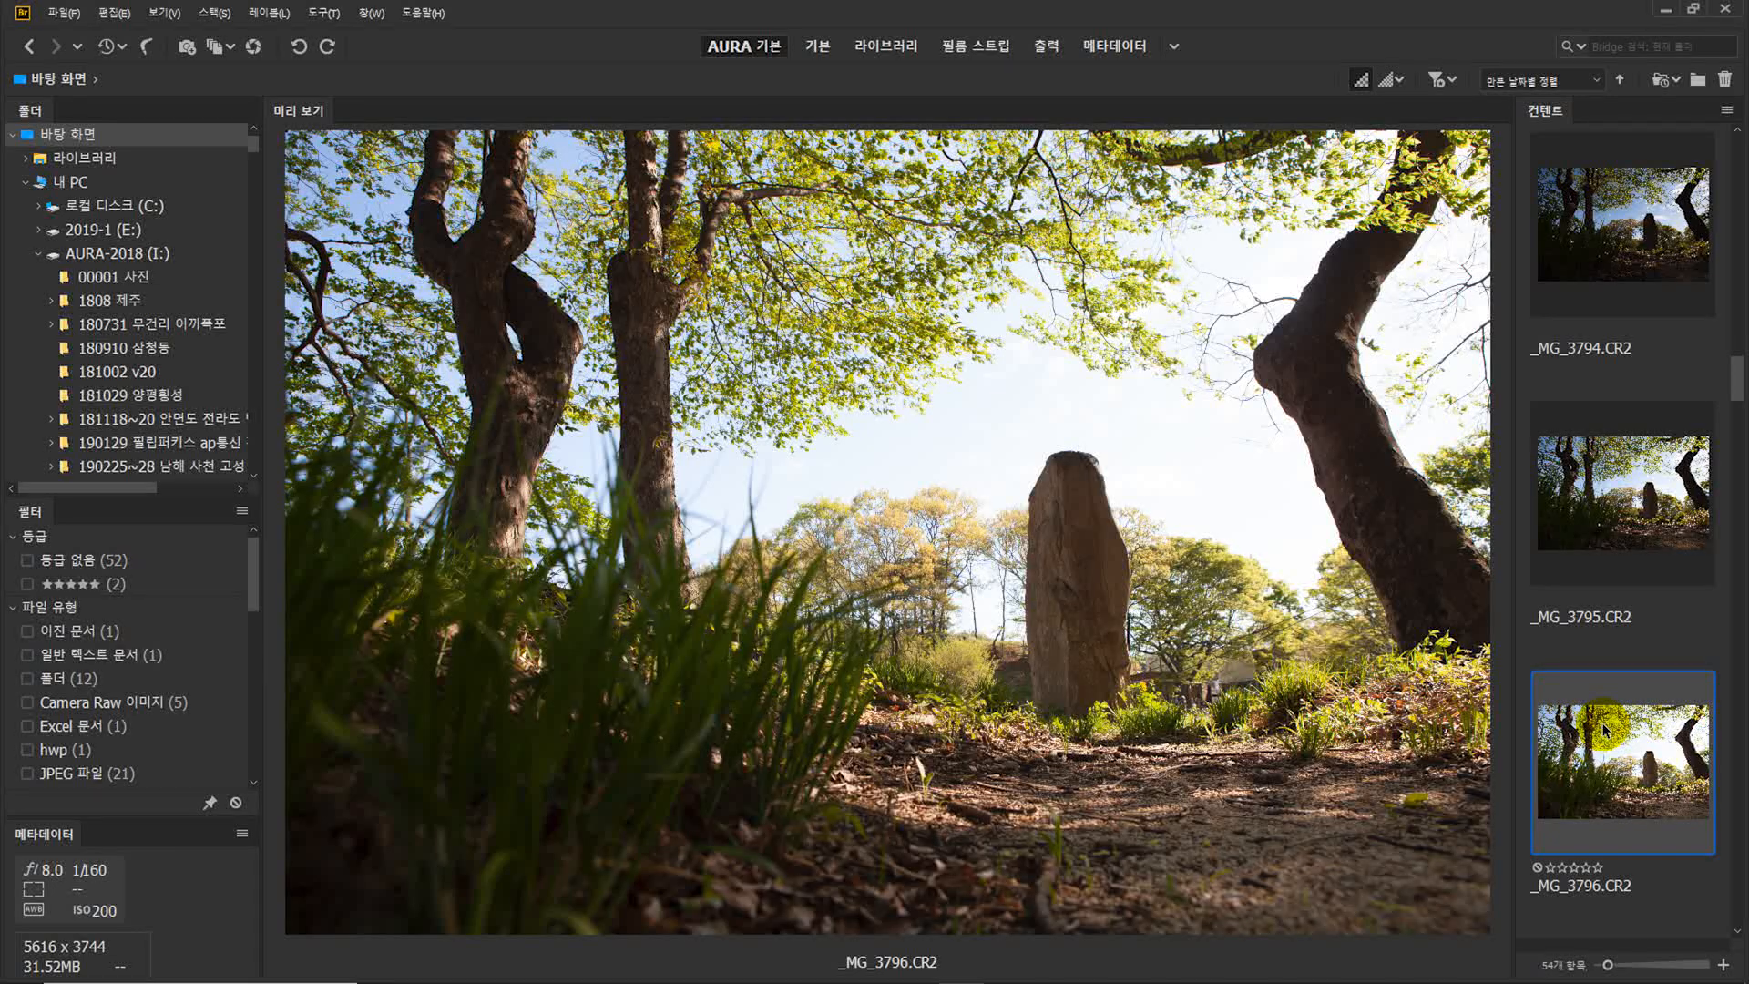
key("Down")
key("Down")
key("Down")
key("Up")
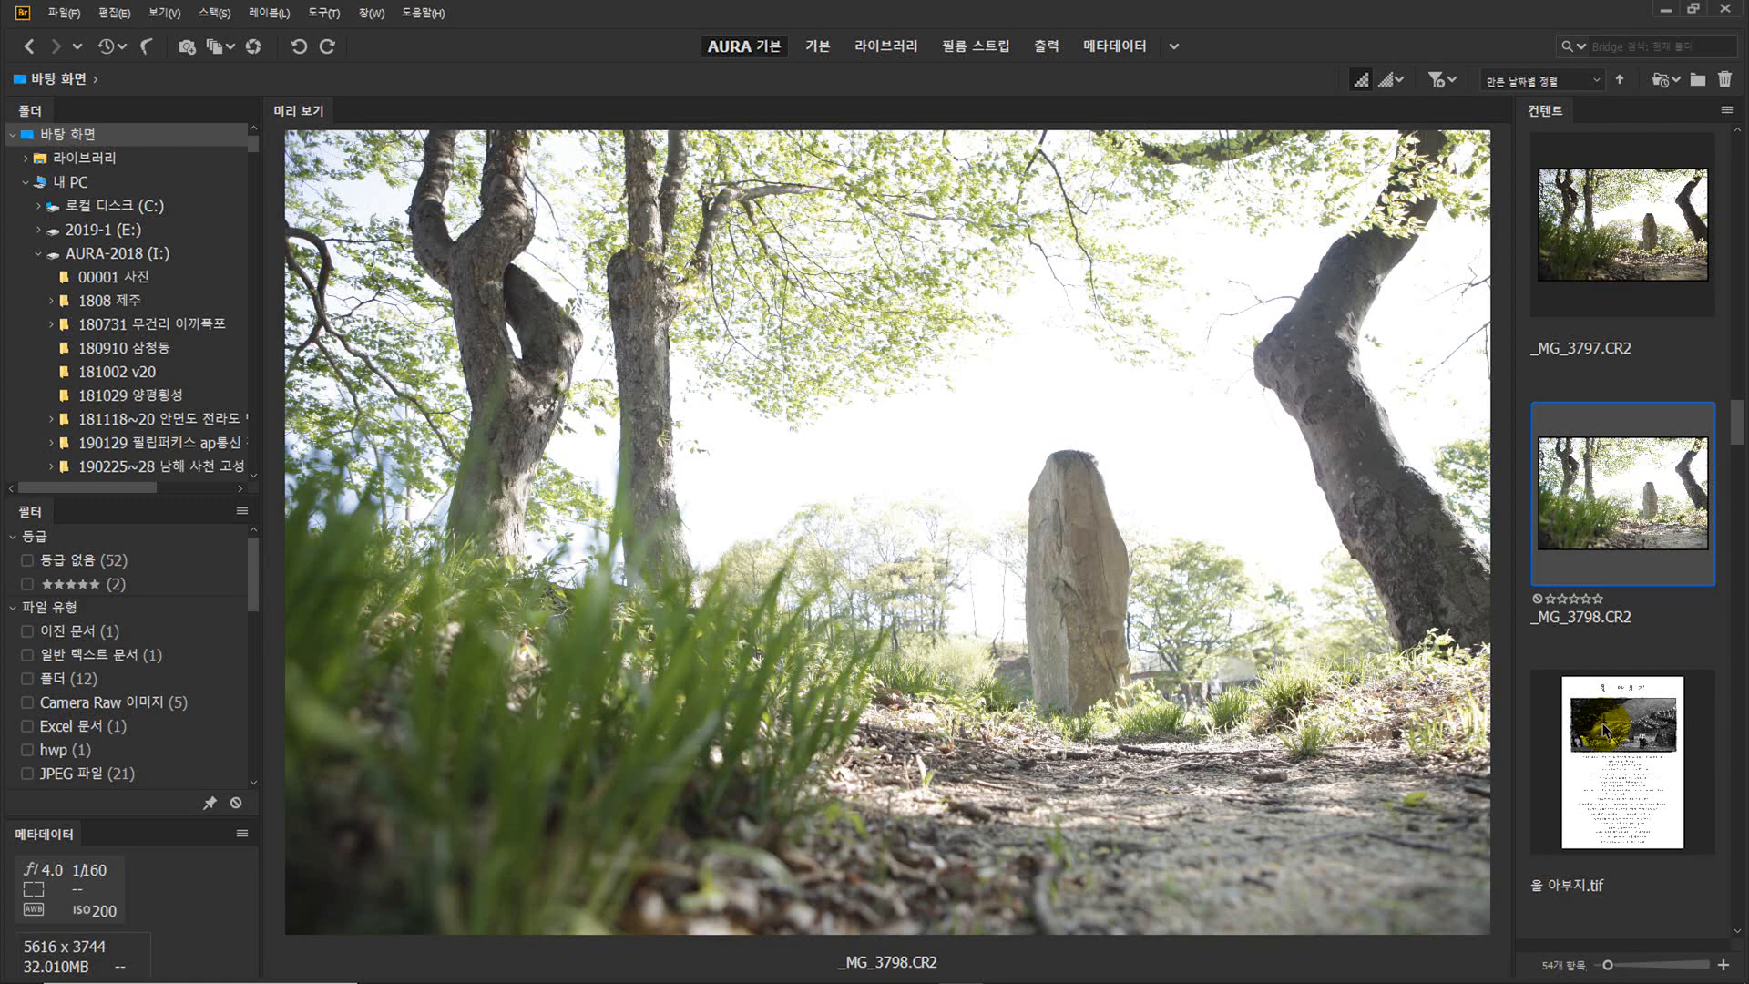
key("Up")
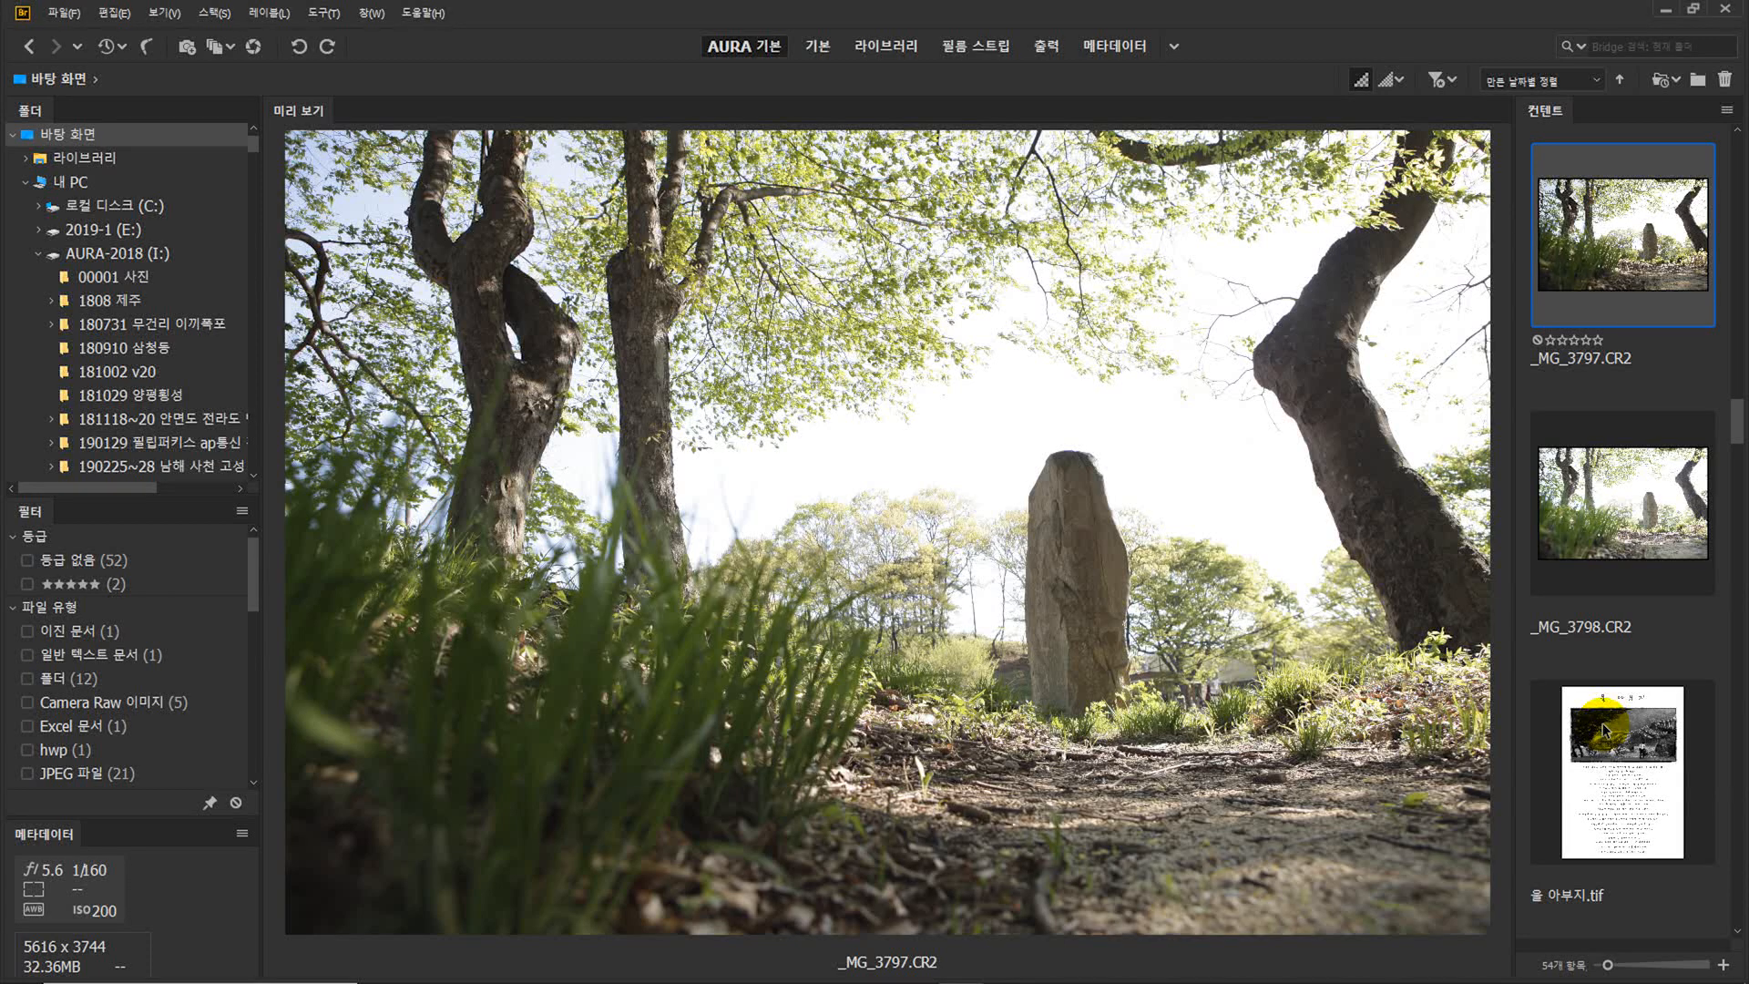
key("Up")
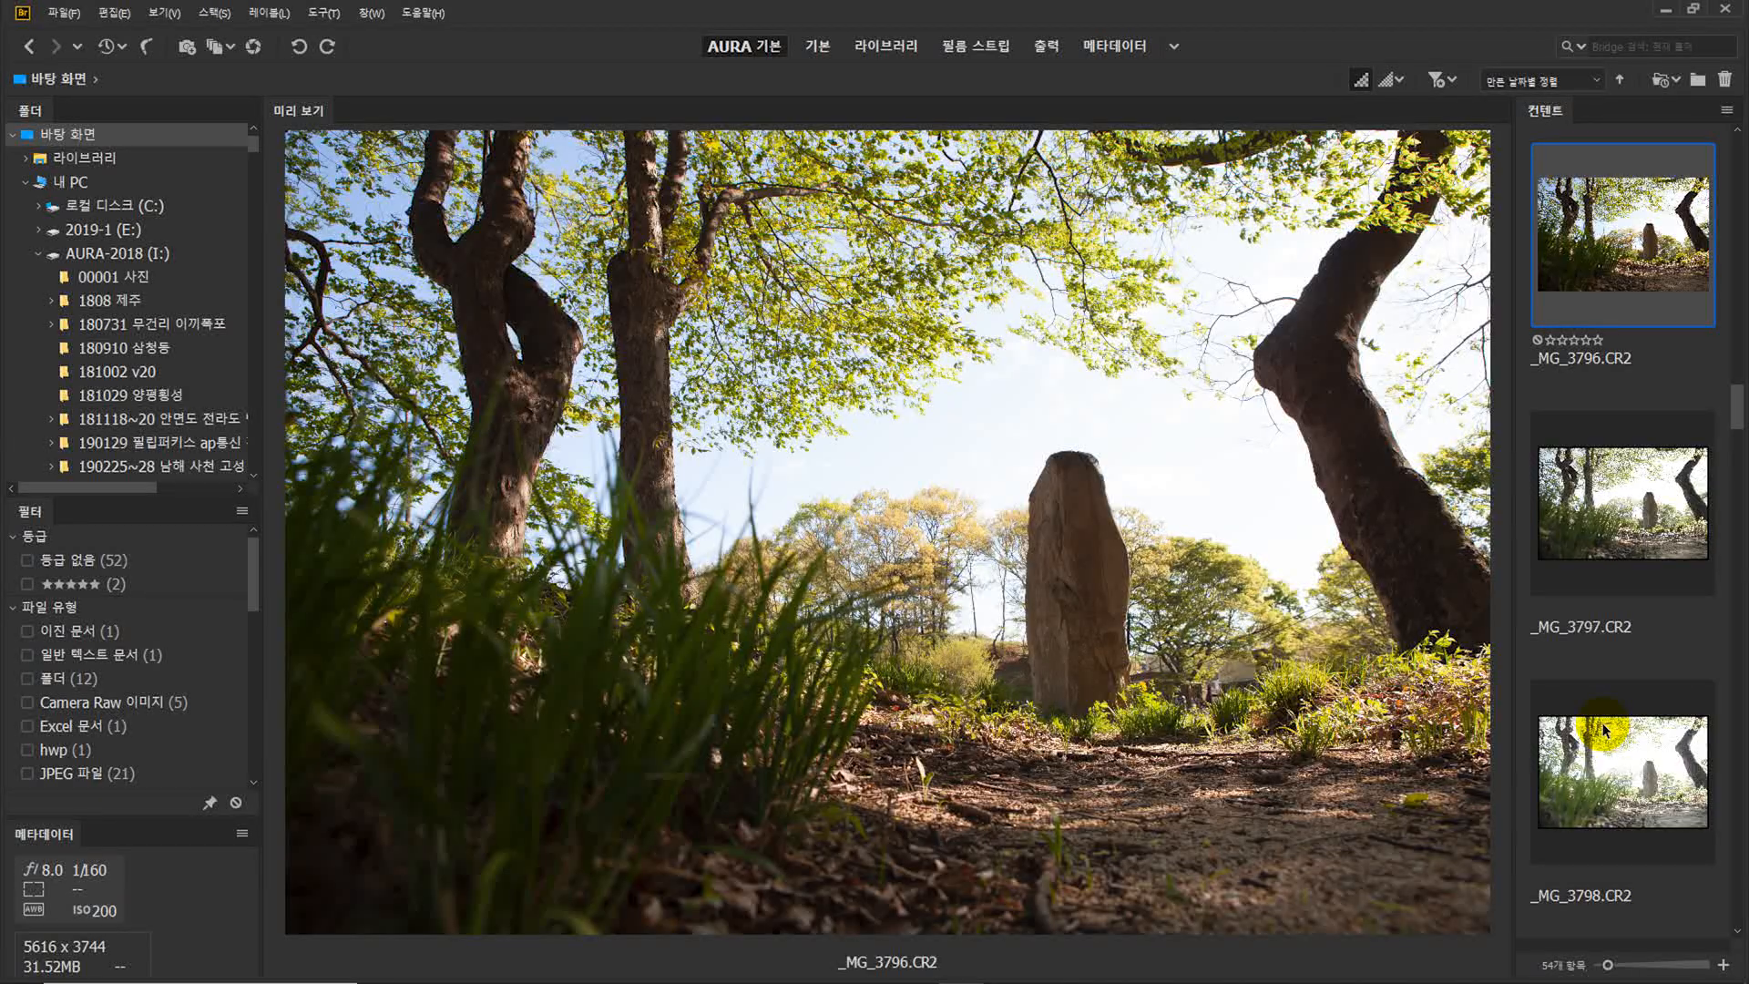
key("Up")
key("Up")
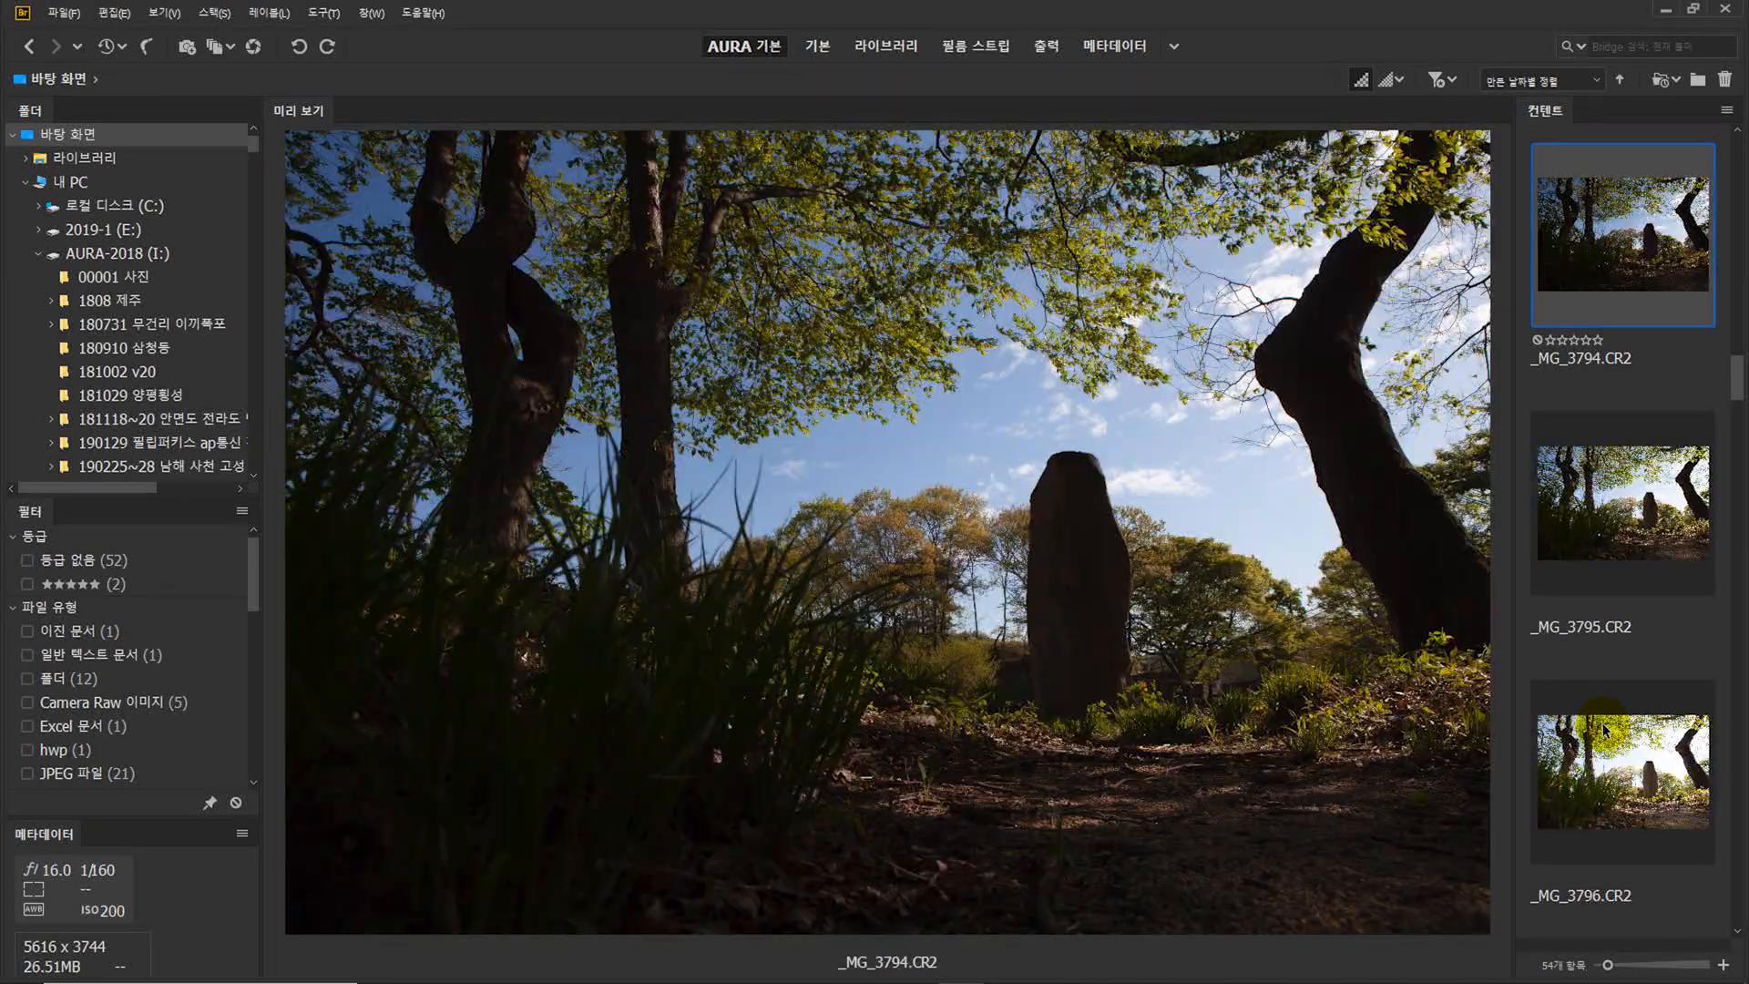
- Compare sky and foreground detail across _MG_3794.CR2 to _MG_3797.CR2, returning to _MG_3794.CR2
key("Down")
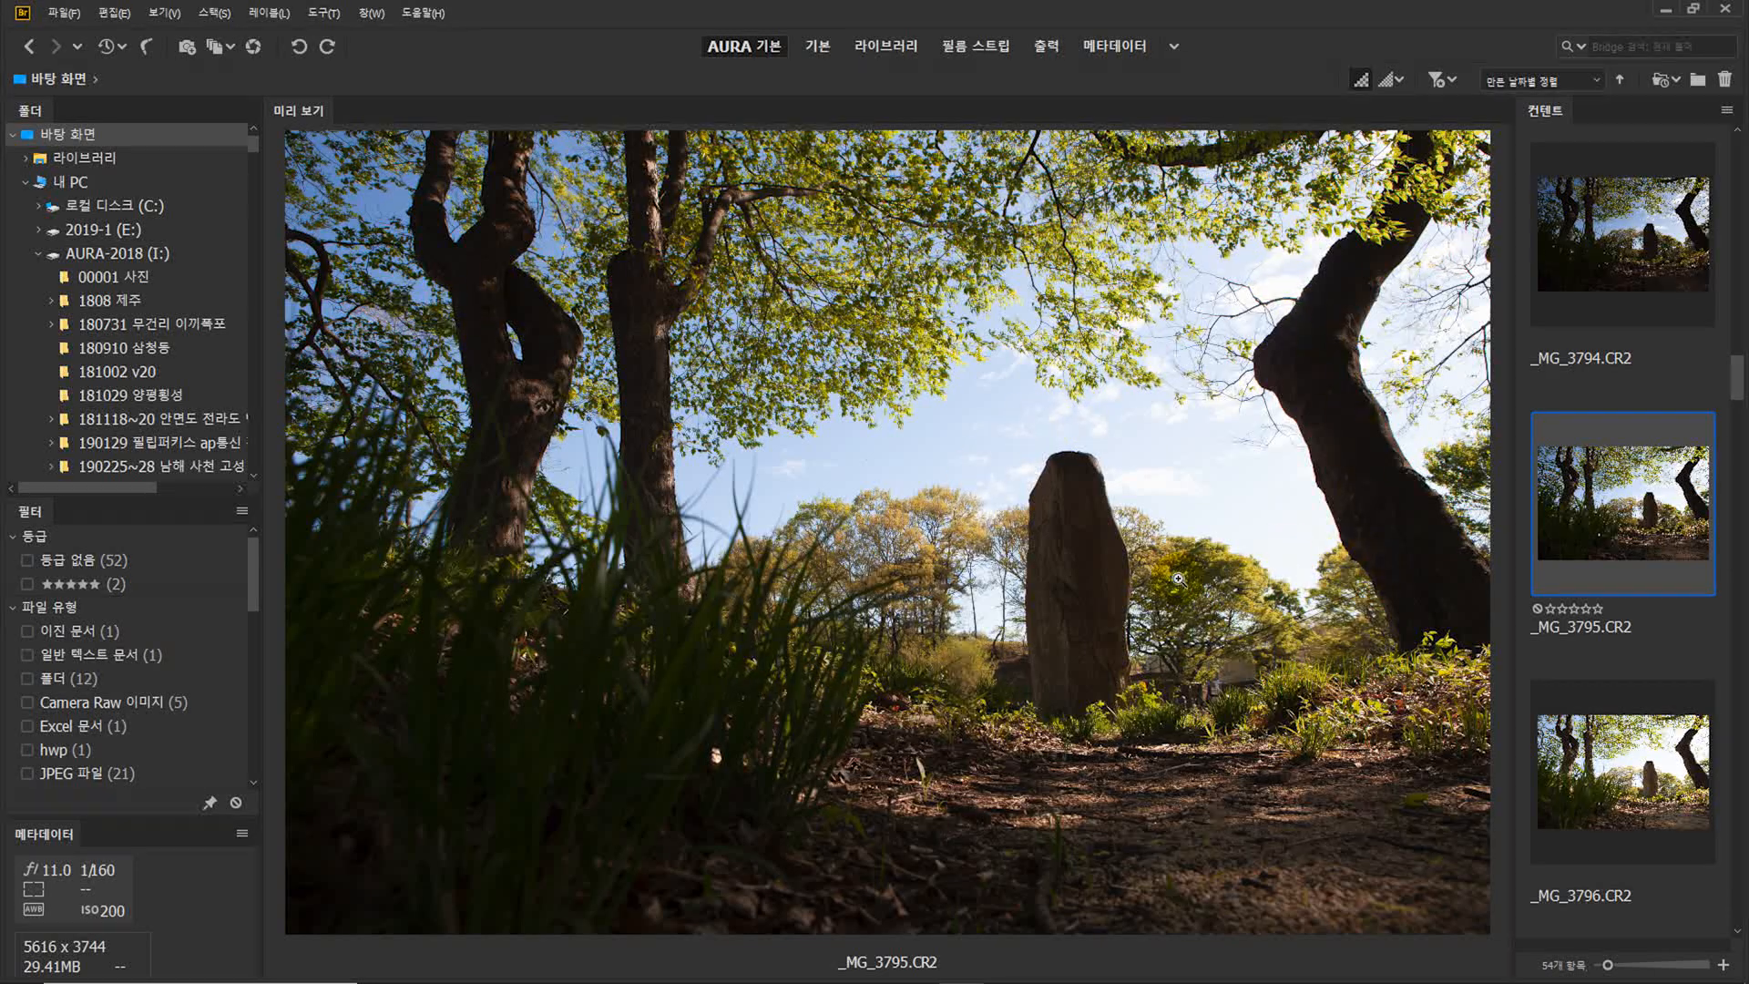
left_click(1610, 246)
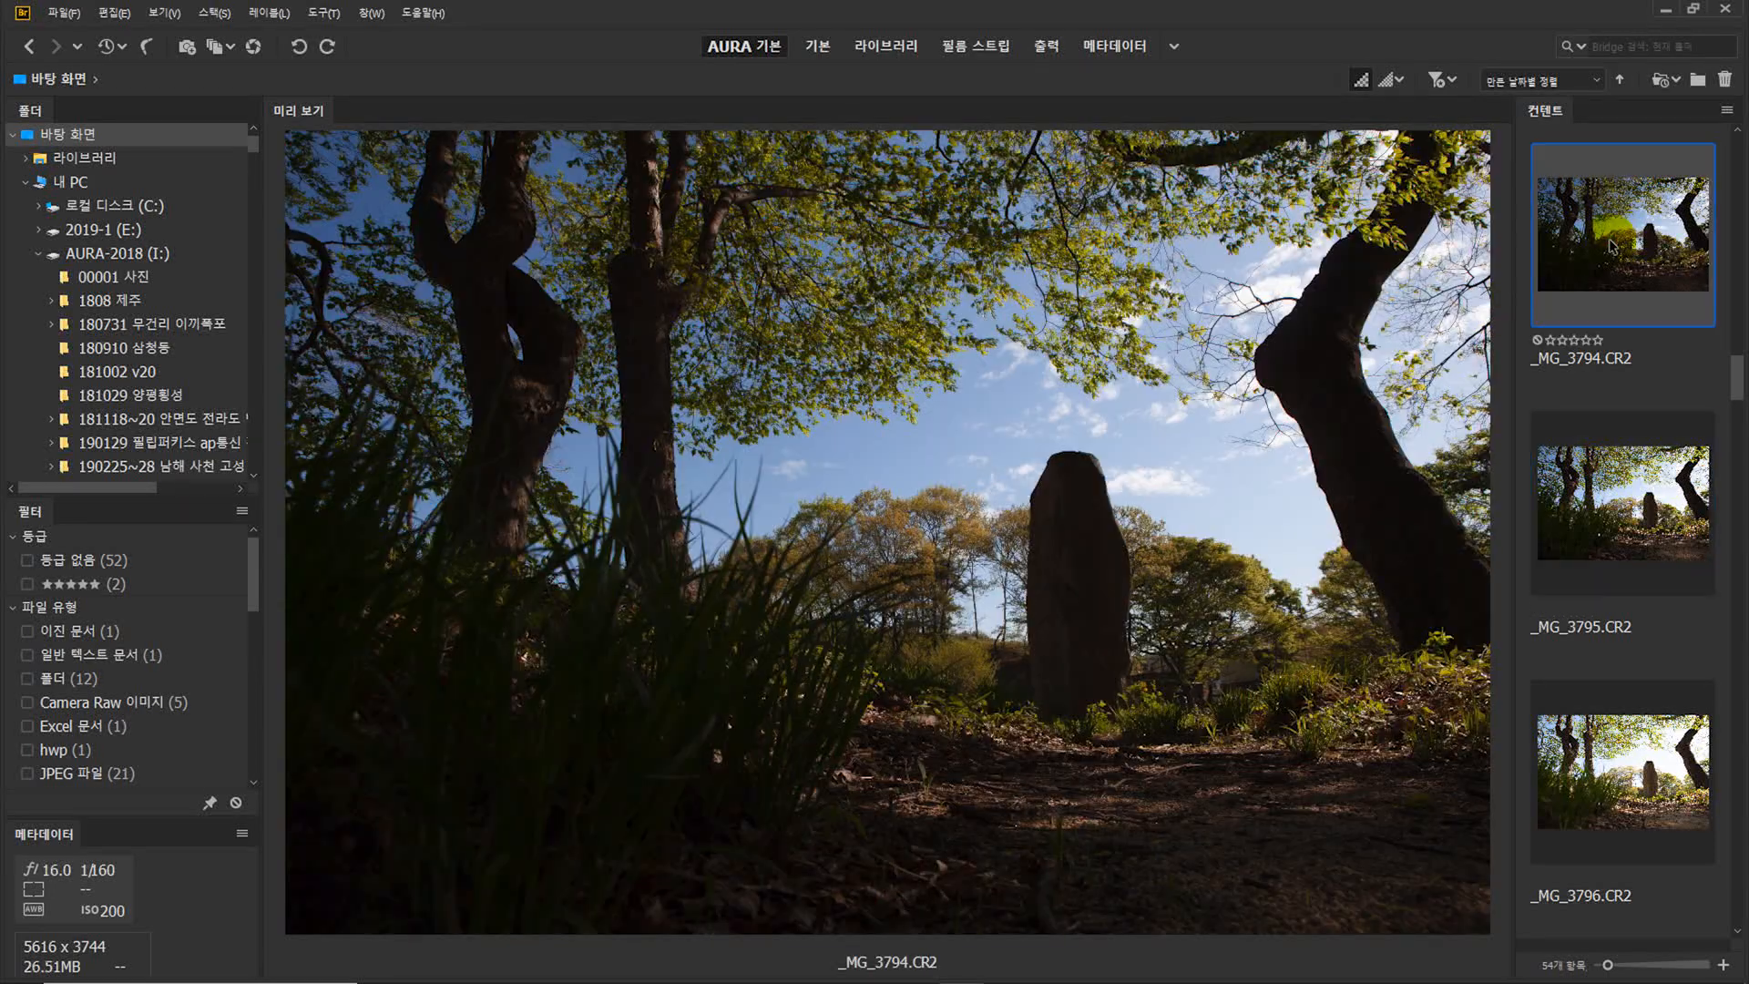
key("Down")
key("Down")
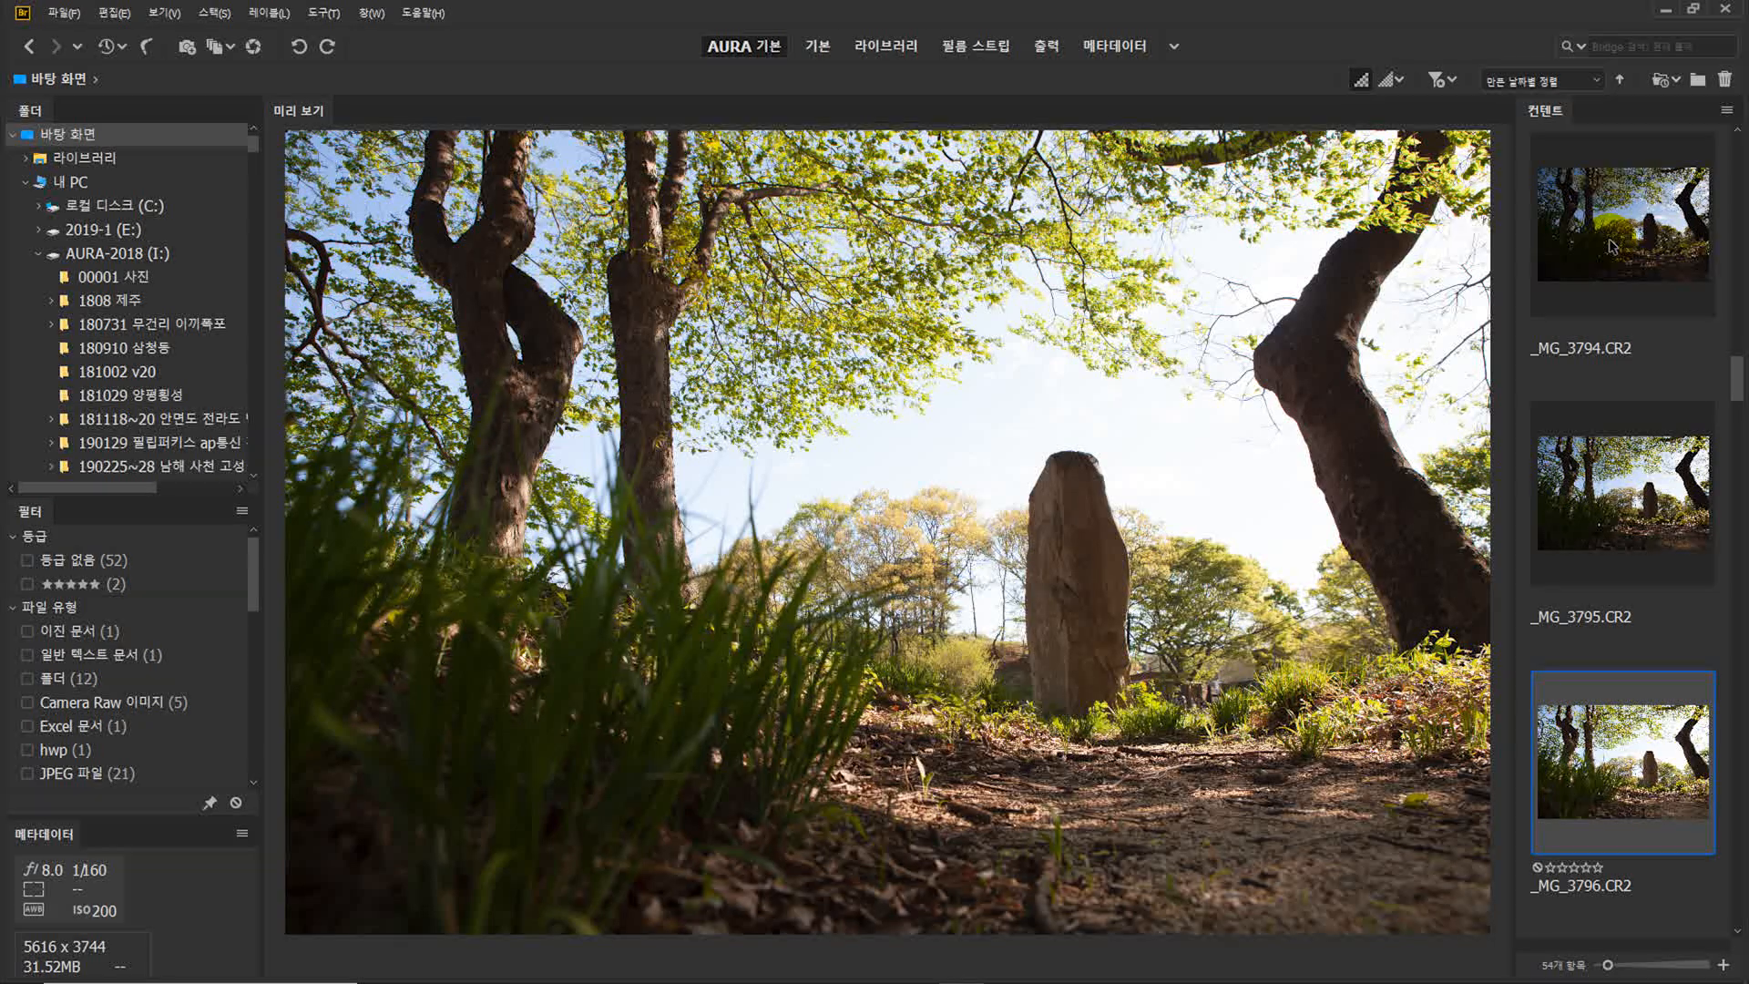
key("Down")
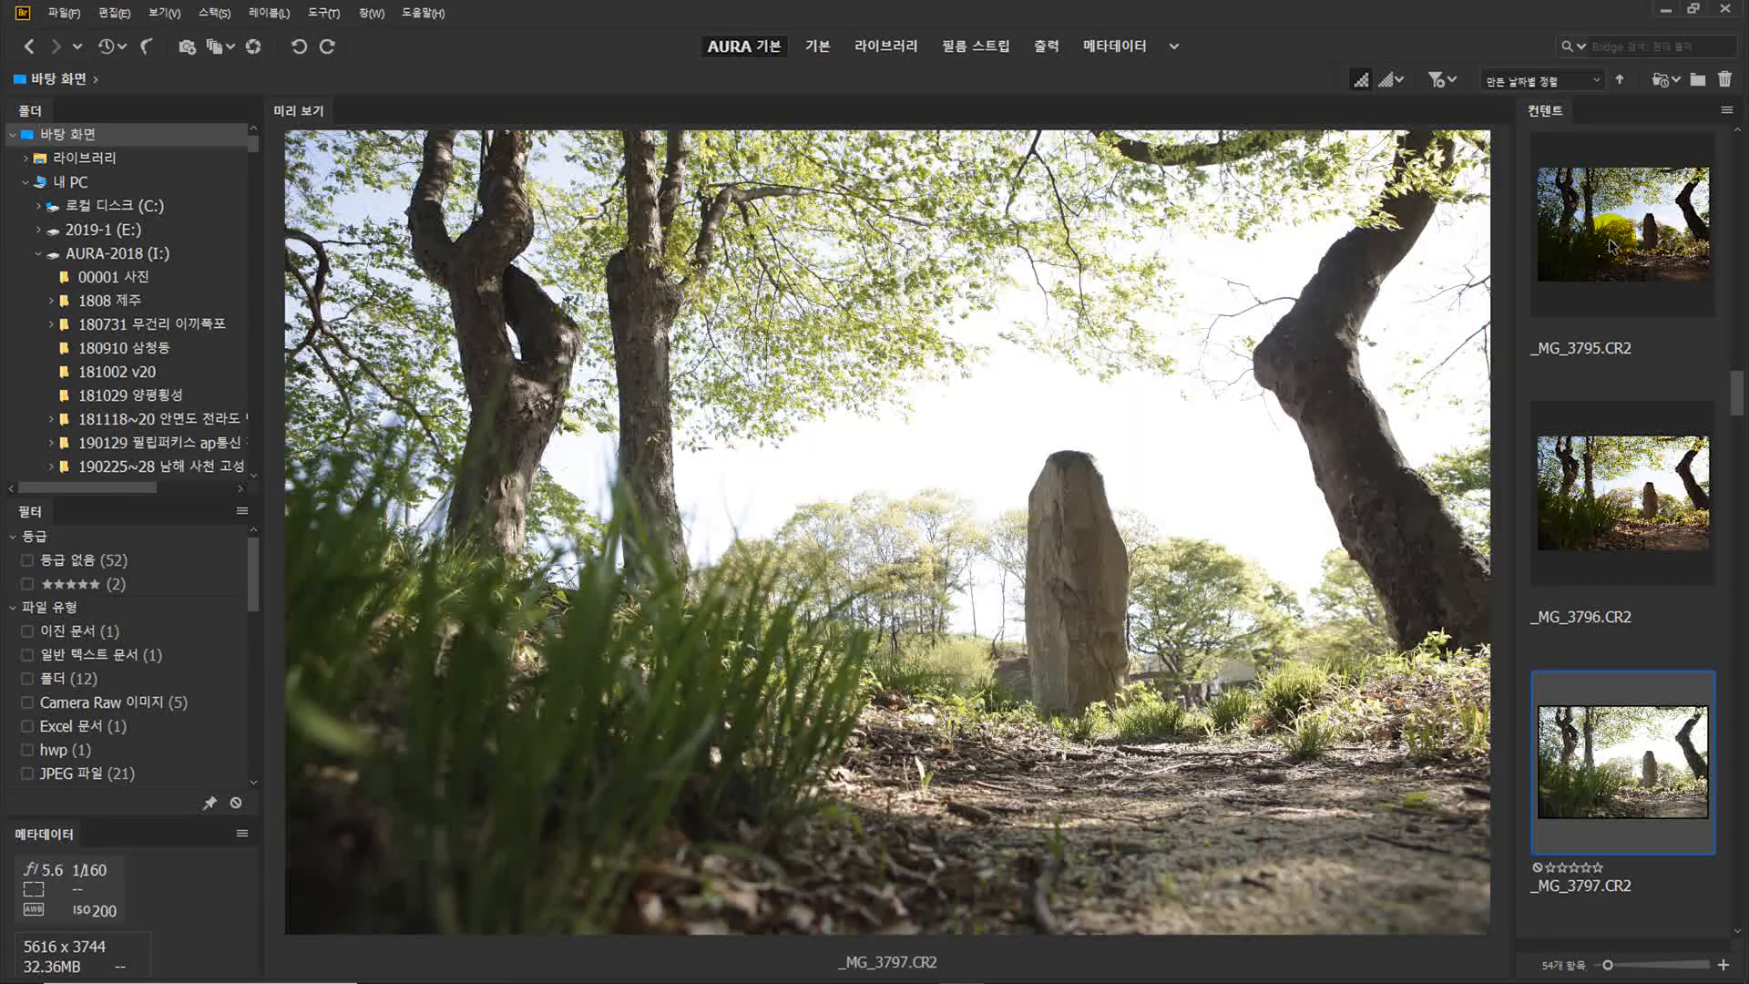
key("Up")
key("Down")
key("Up")
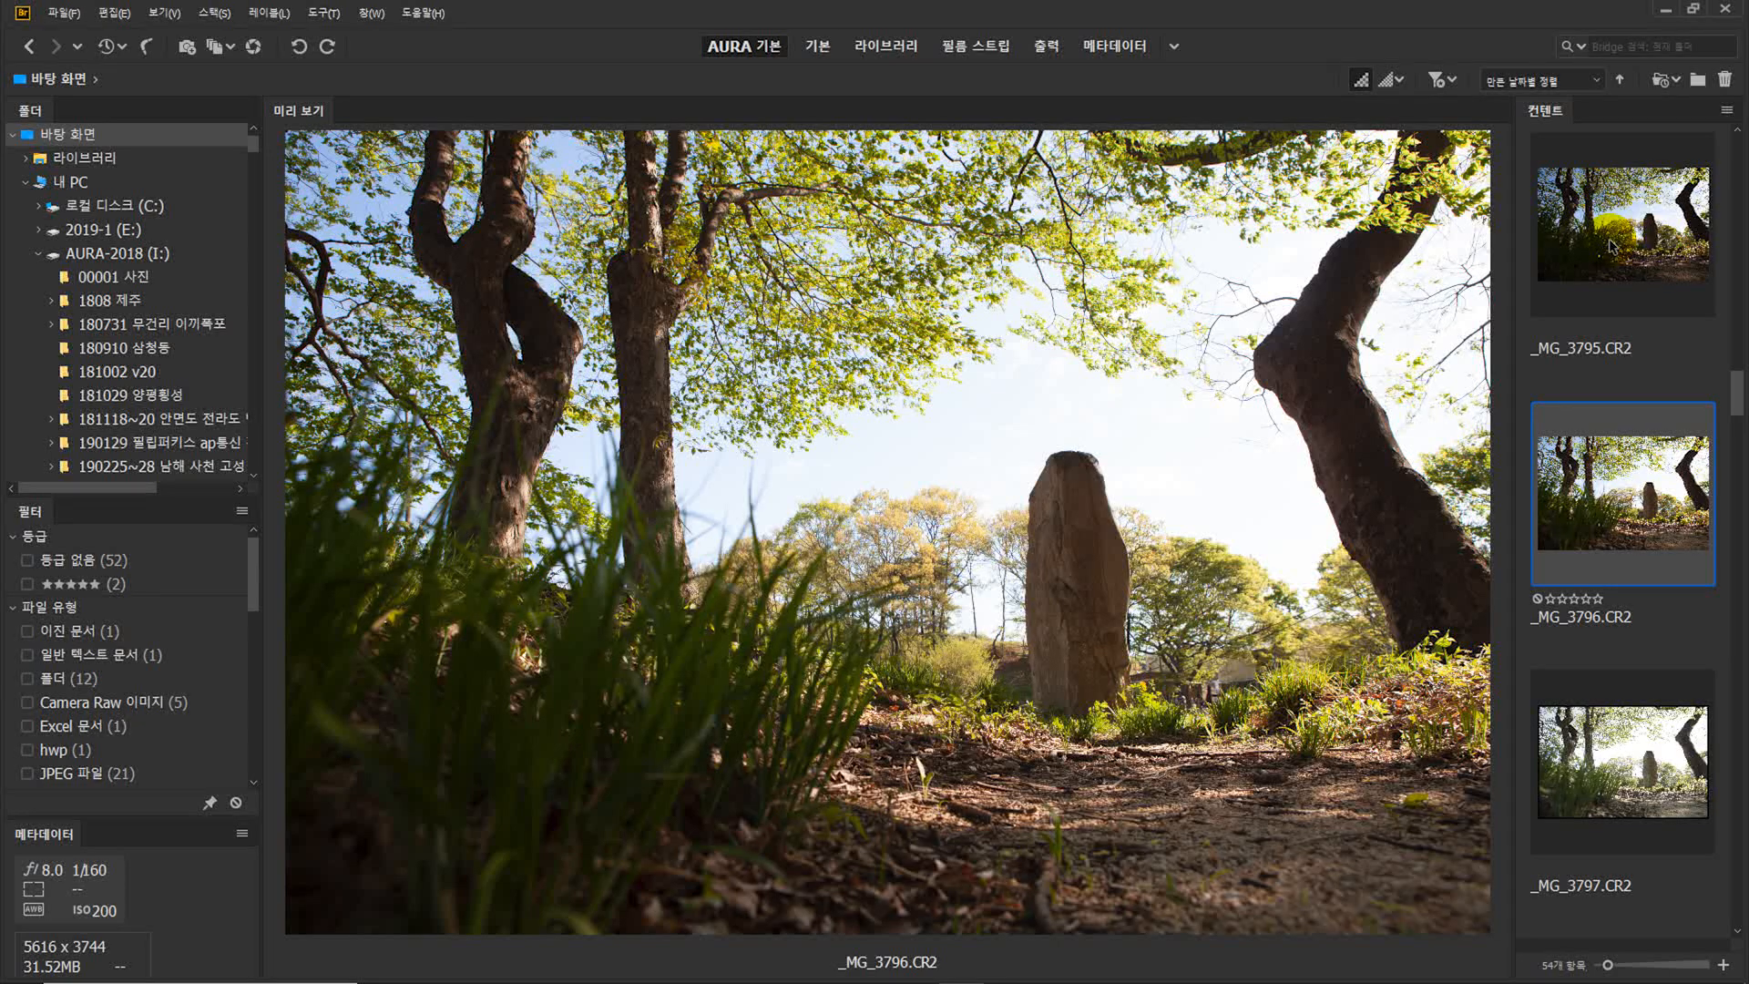
key("Up")
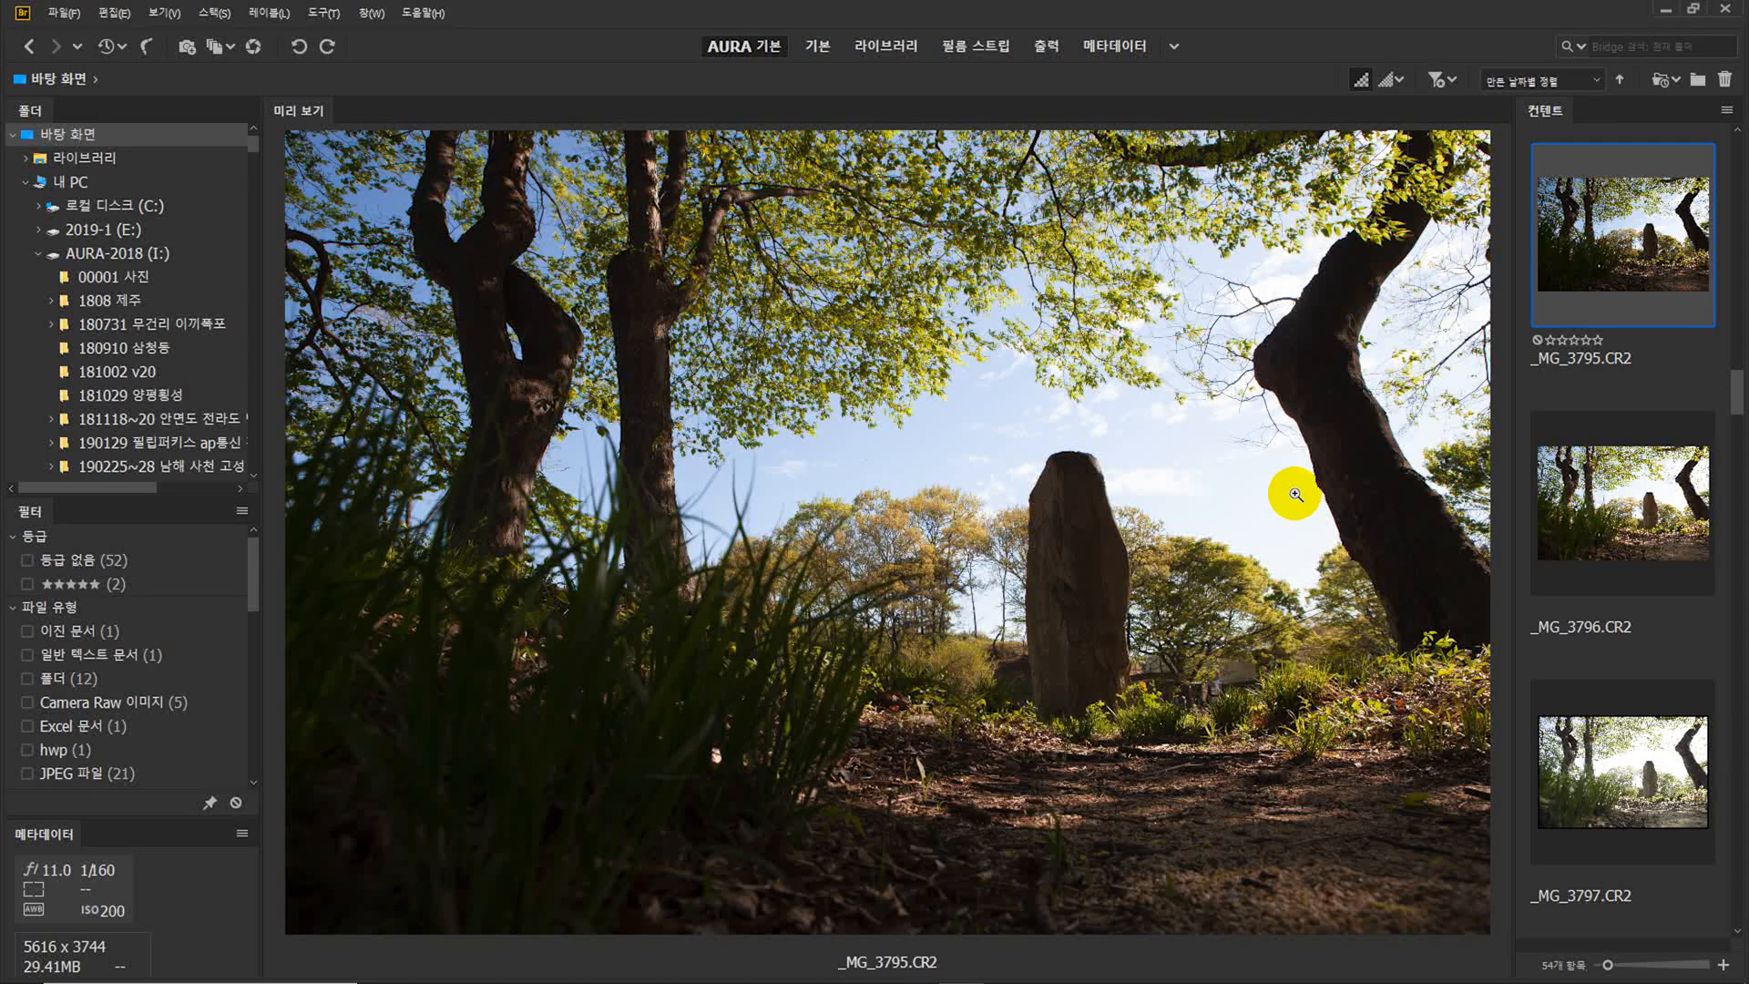
key("Up")
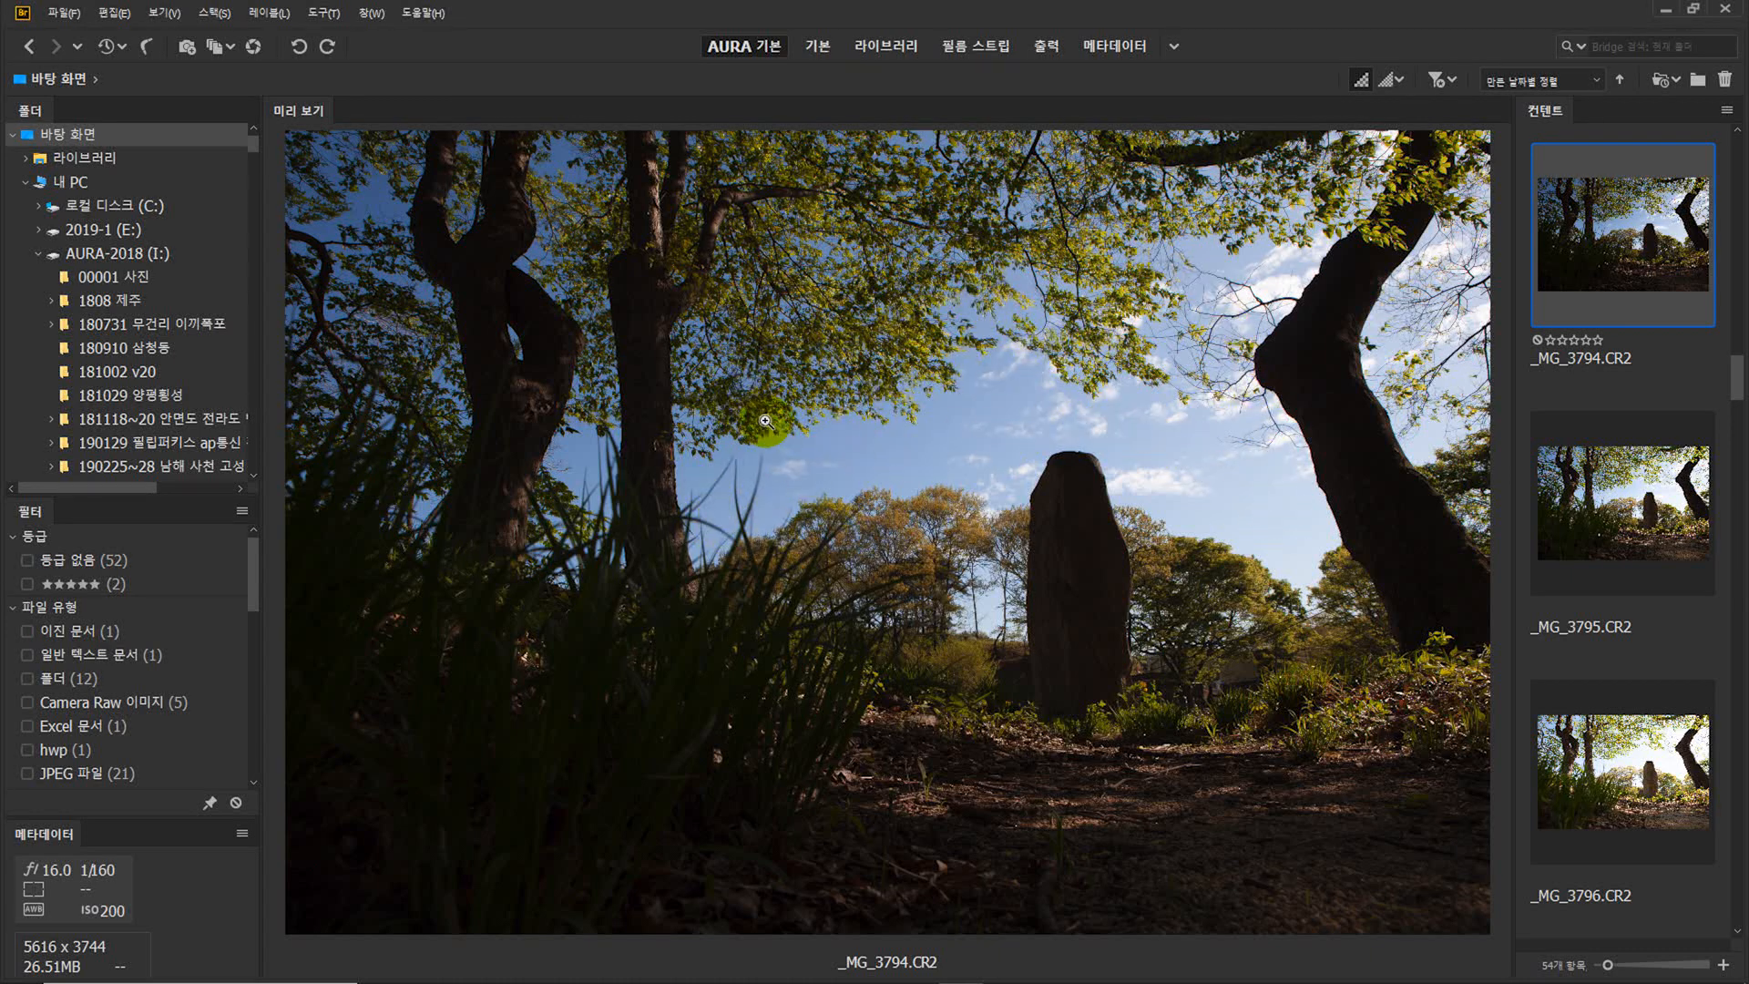
- Preview _MG_3795.CR2, _MG_3796.CR2, _MG_3797.CR2 and _MG_3798.CR2 one after another to examine each exposure
left_click(1626, 522)
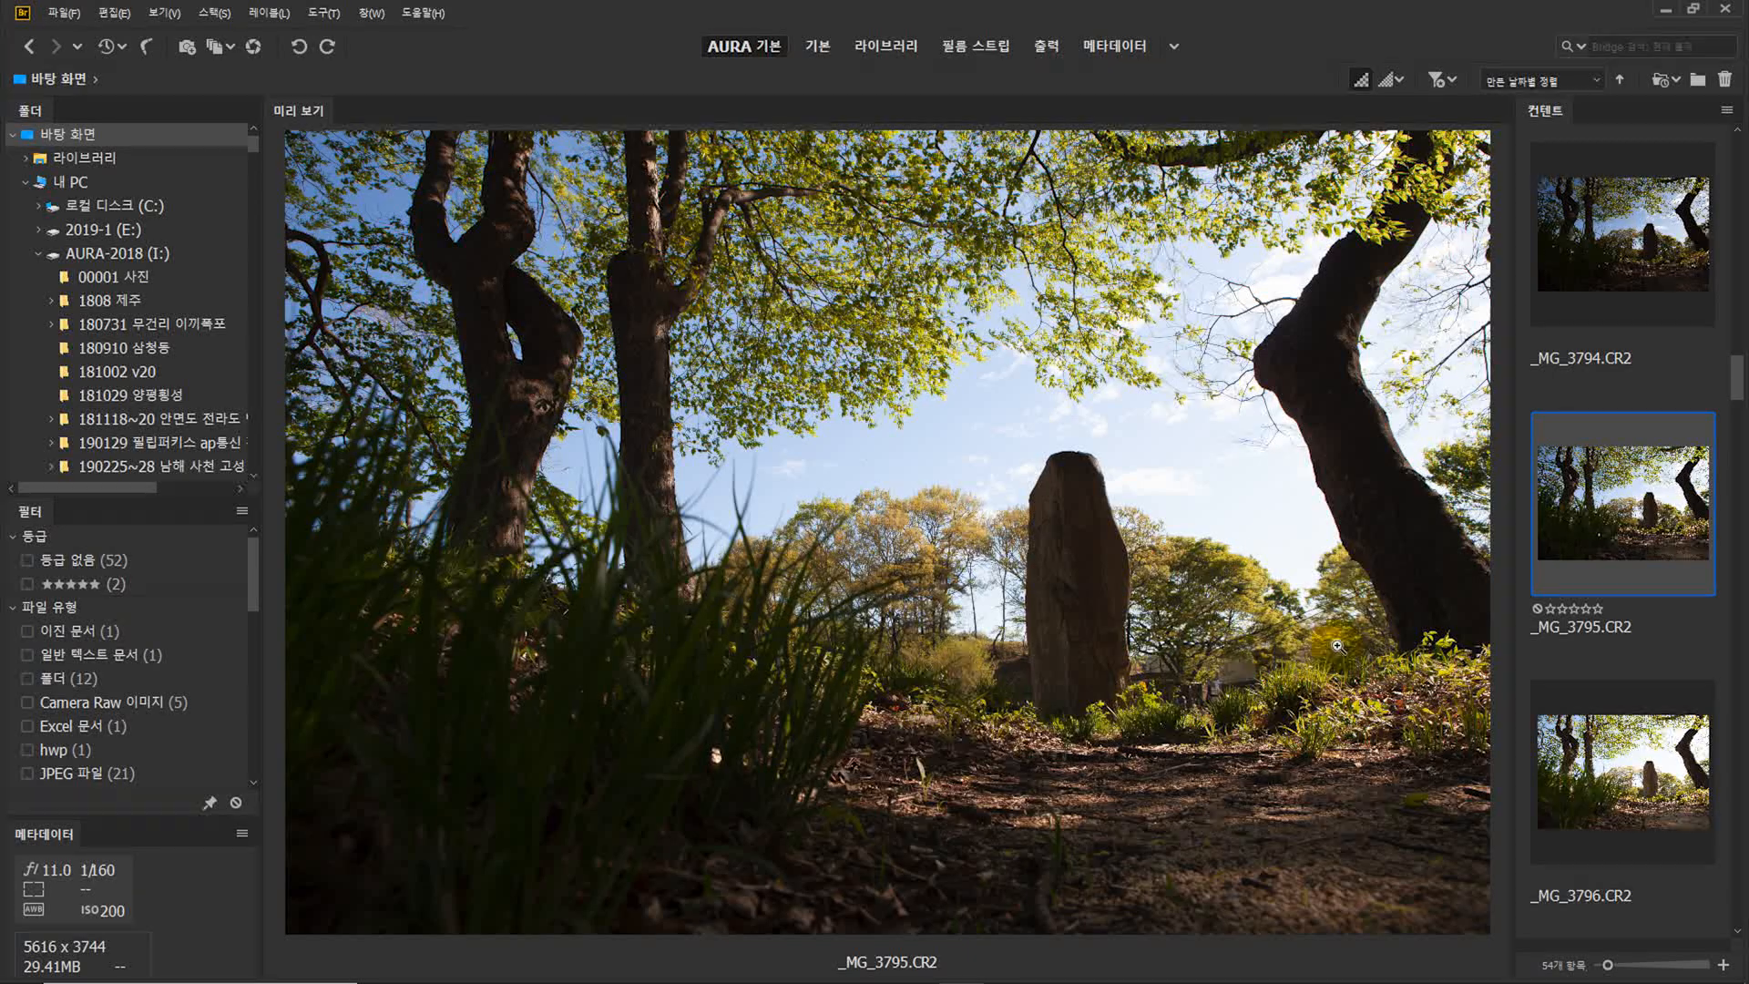
left_click(1631, 796)
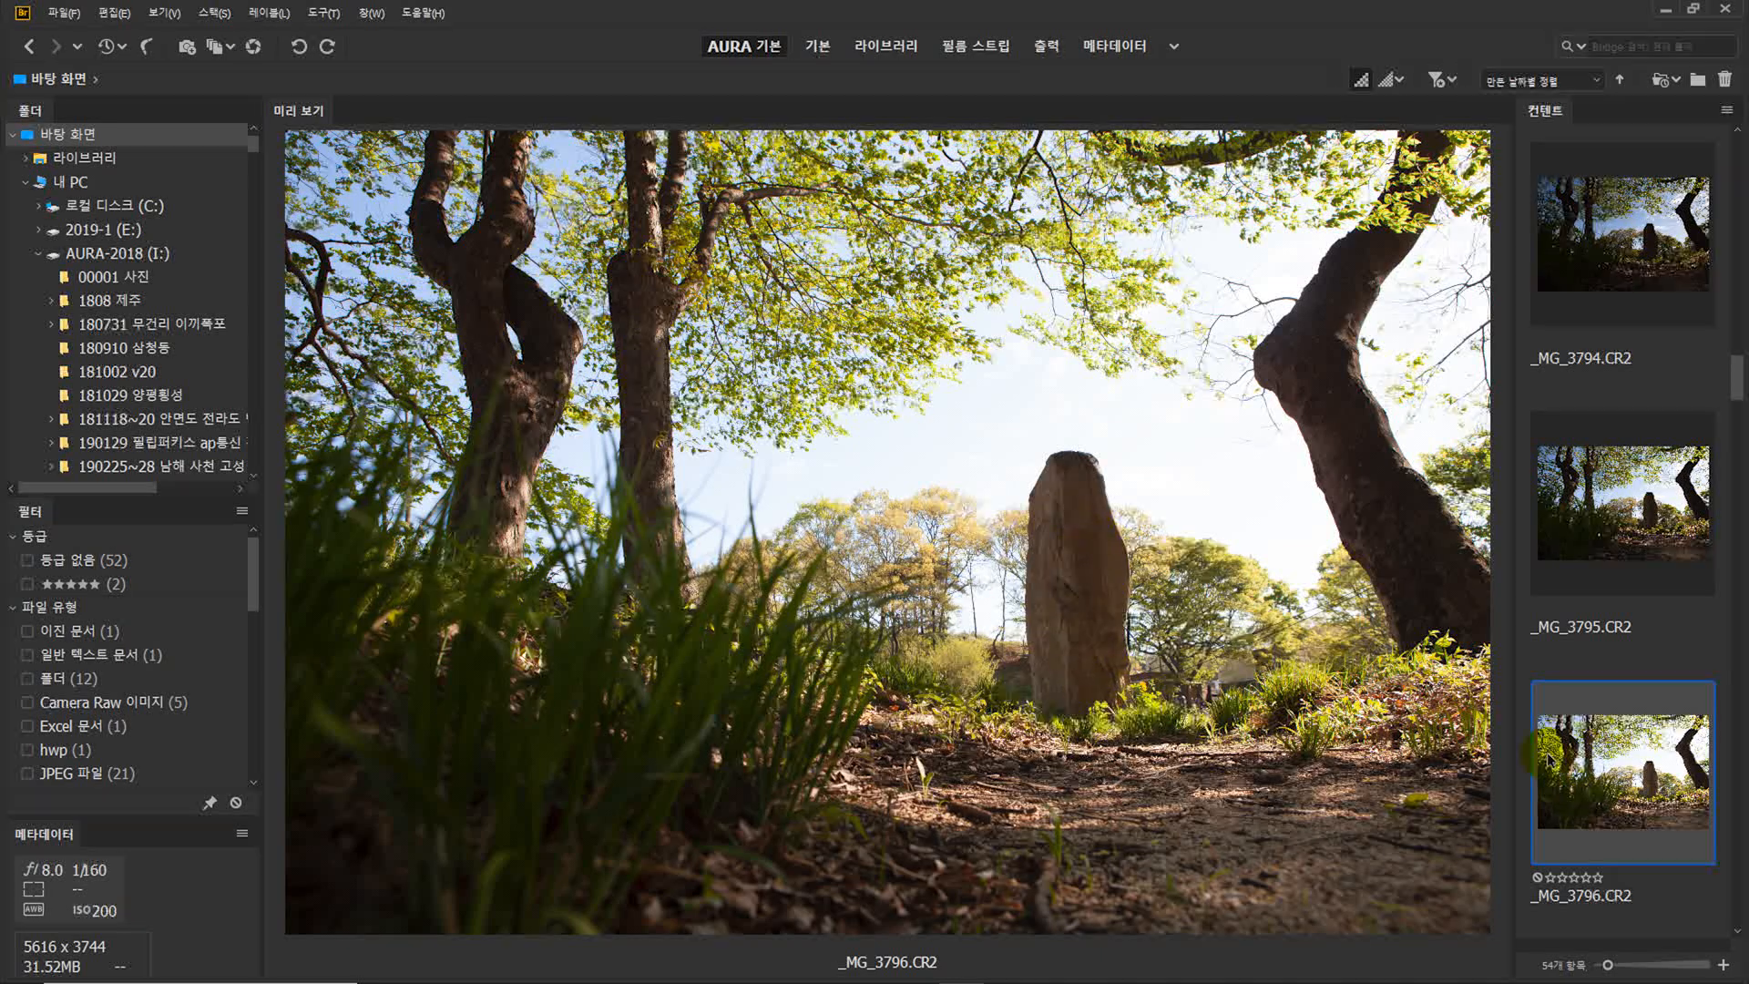
scroll(1653, 774, "down", 2)
left_click(1642, 572)
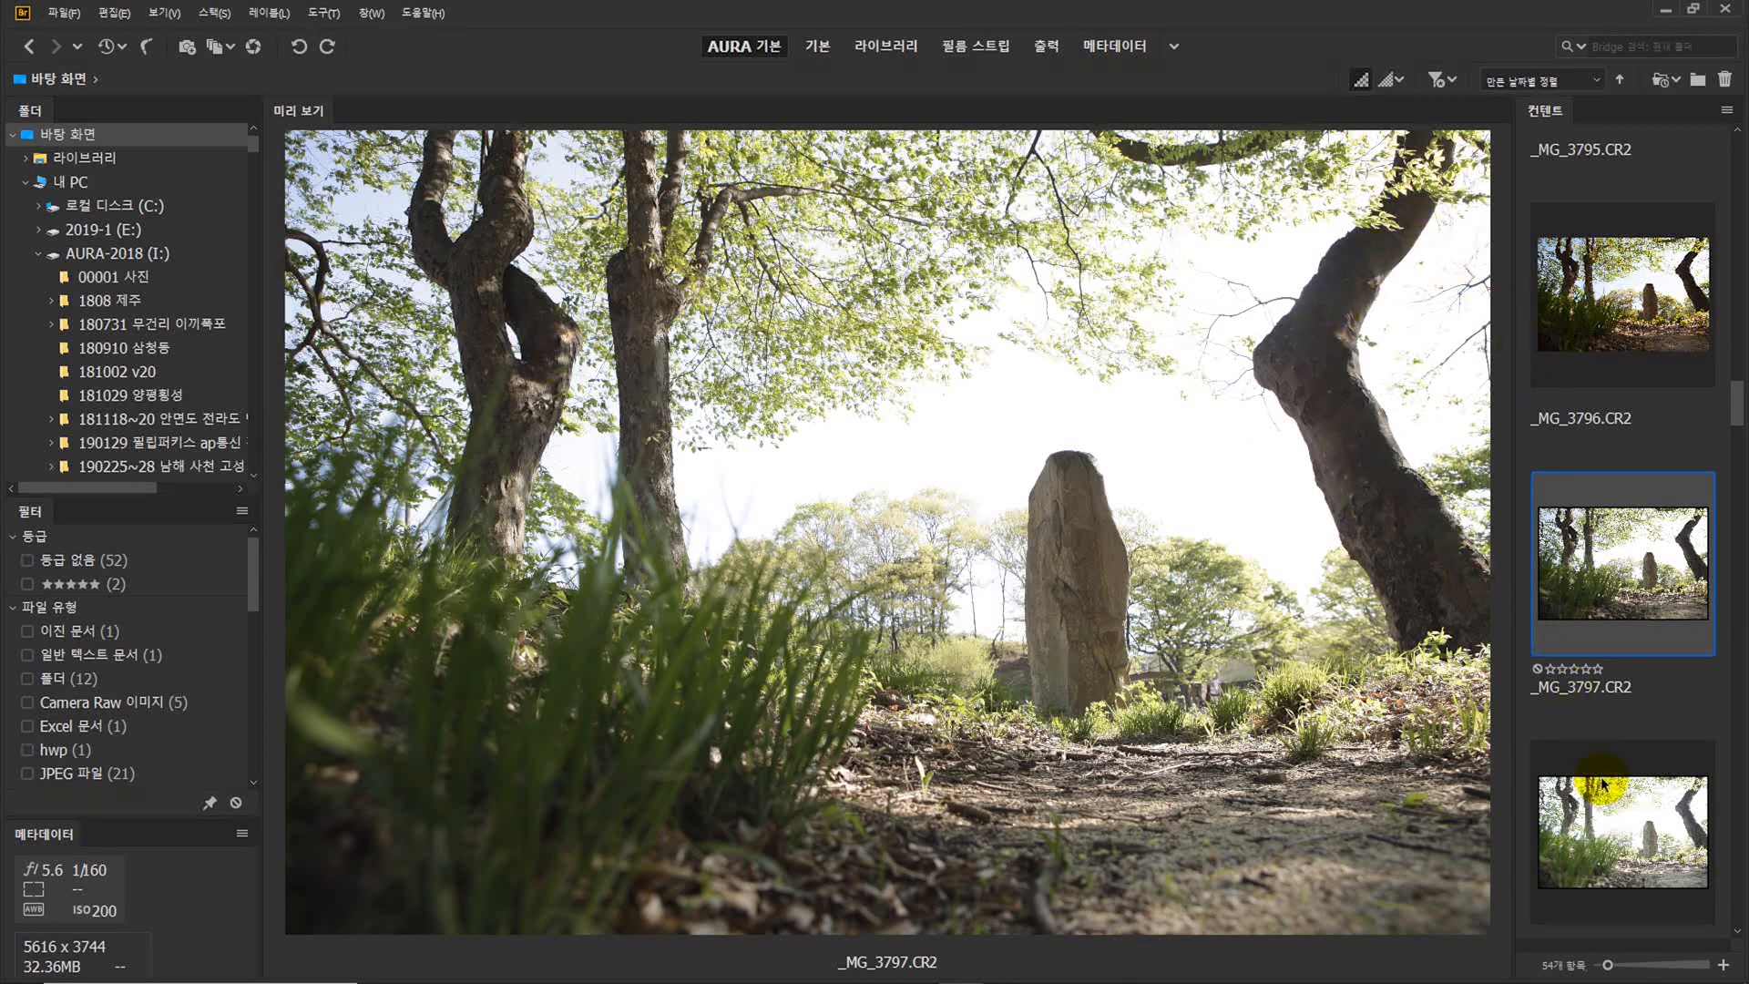
left_click(1612, 836)
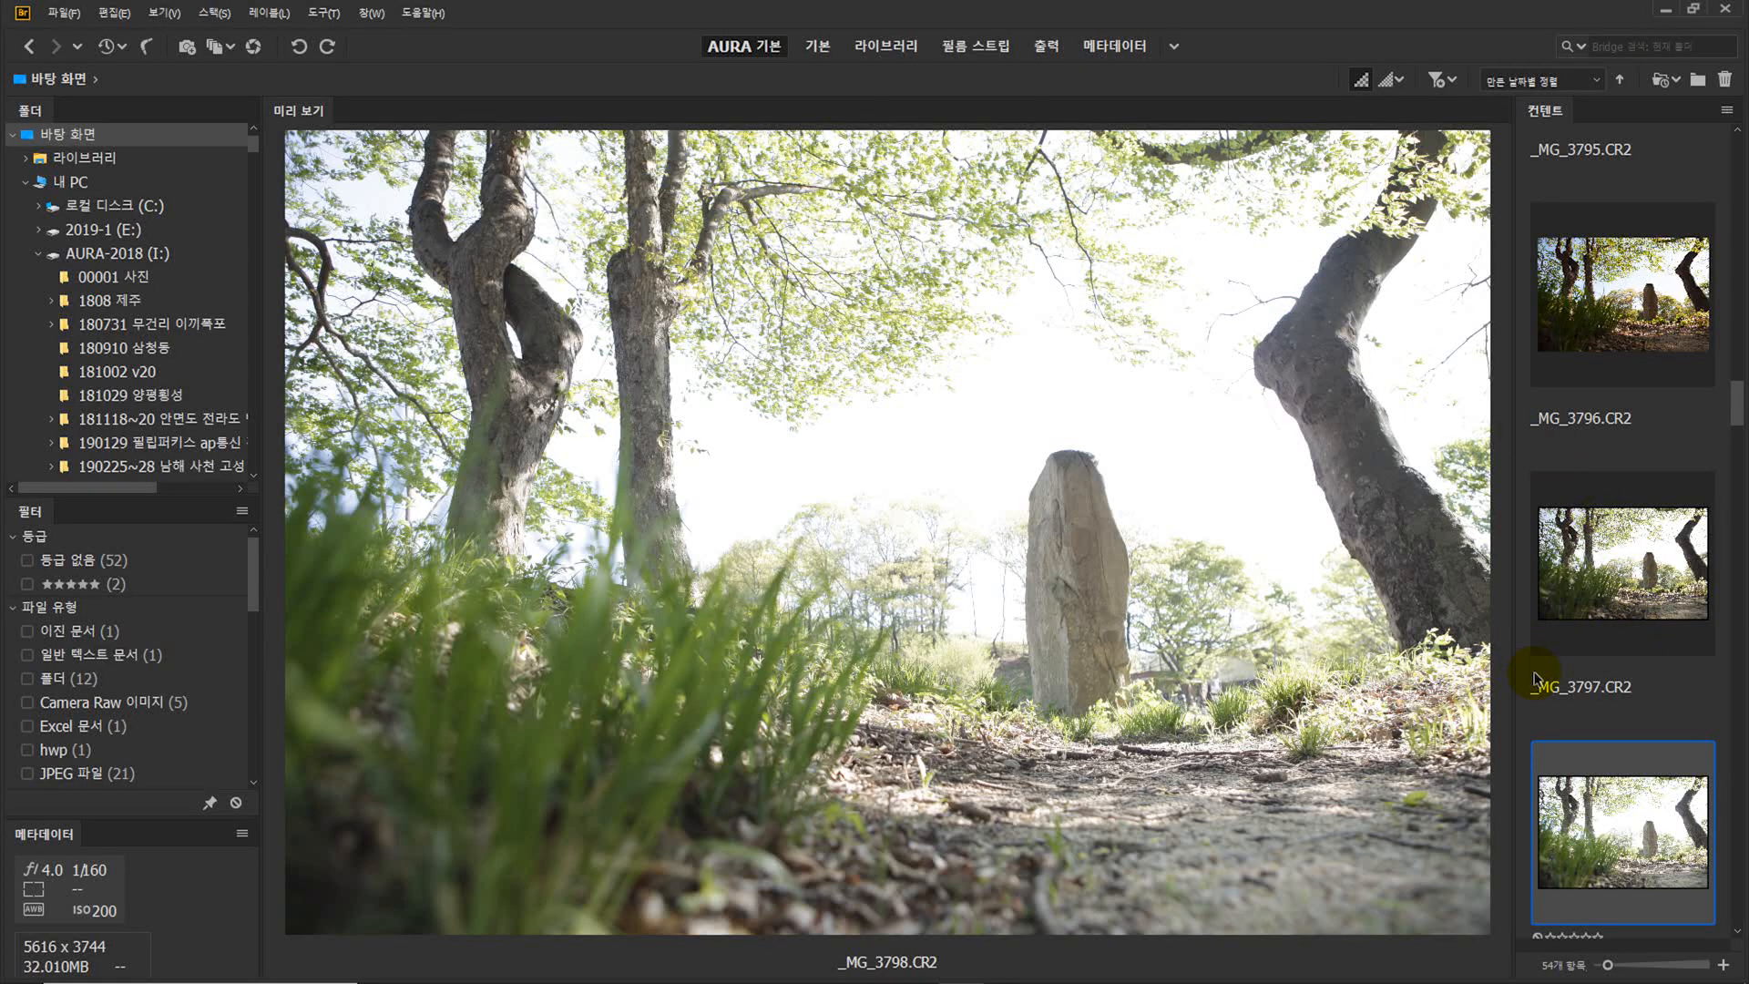
- Select all five bracketed photos from _MG_3794.CR2 to _MG_3798.CR2 together
scroll(1634, 833, "down", 3)
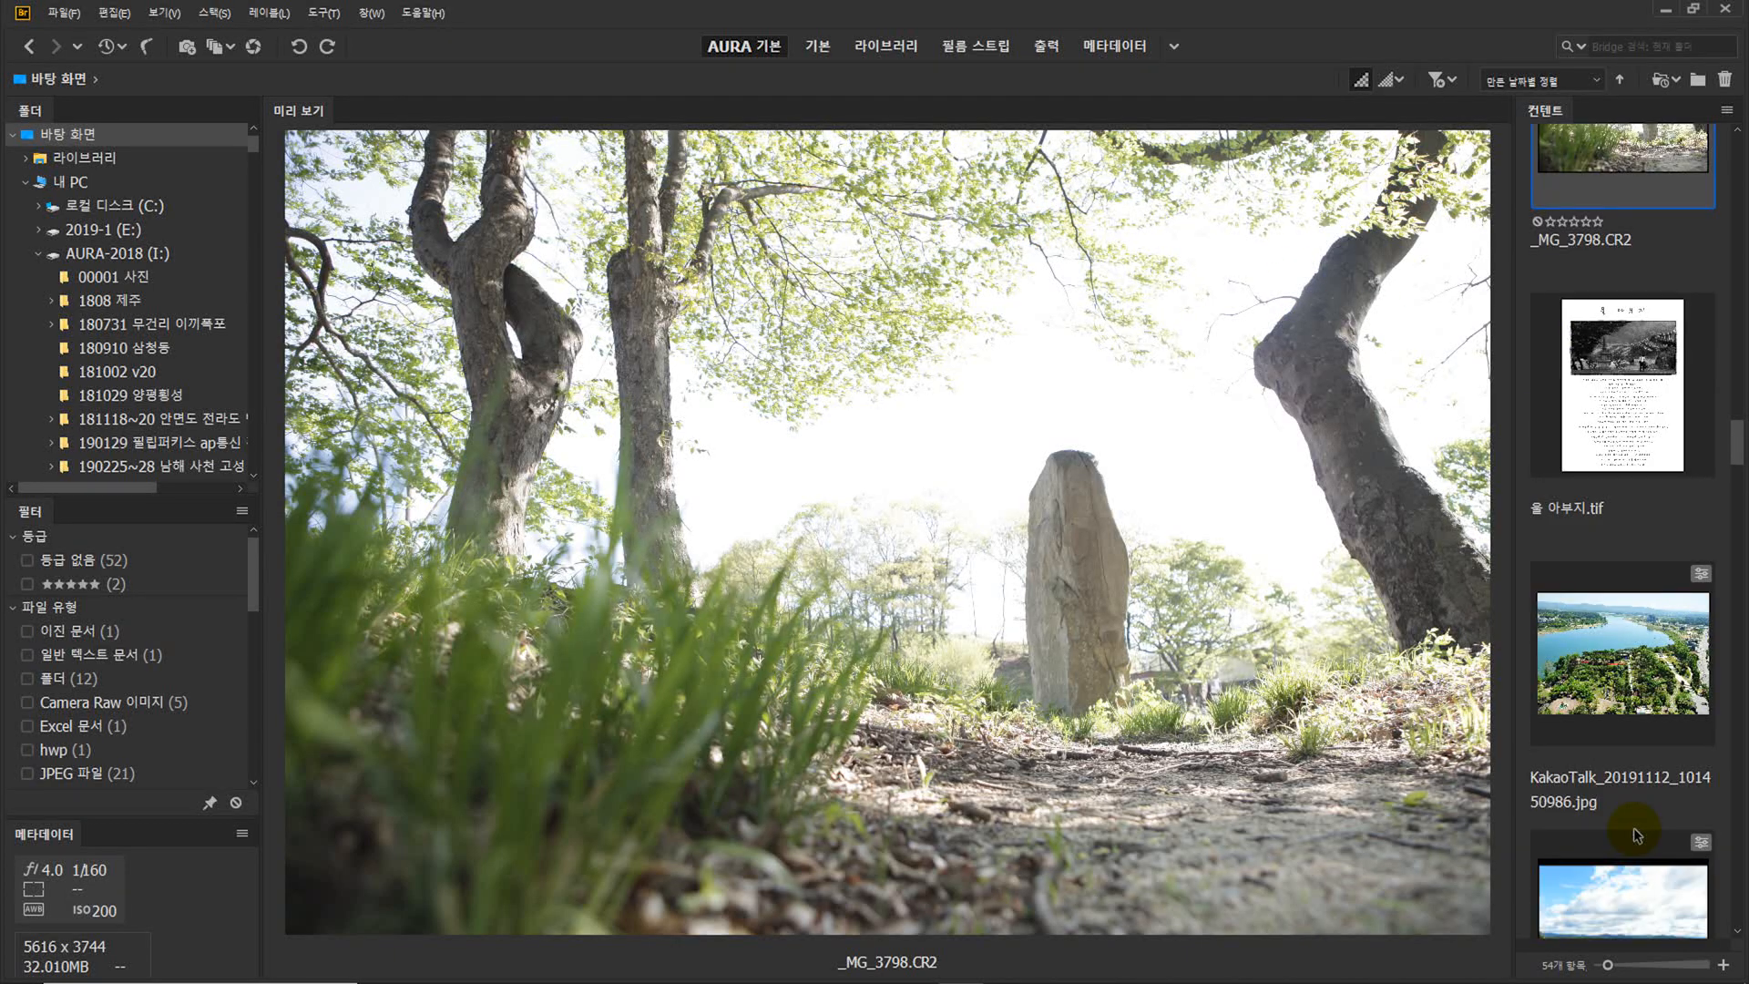
scroll(1621, 728, "up", 2)
scroll(1625, 697, "up", 3)
scroll(1627, 713, "up", 1)
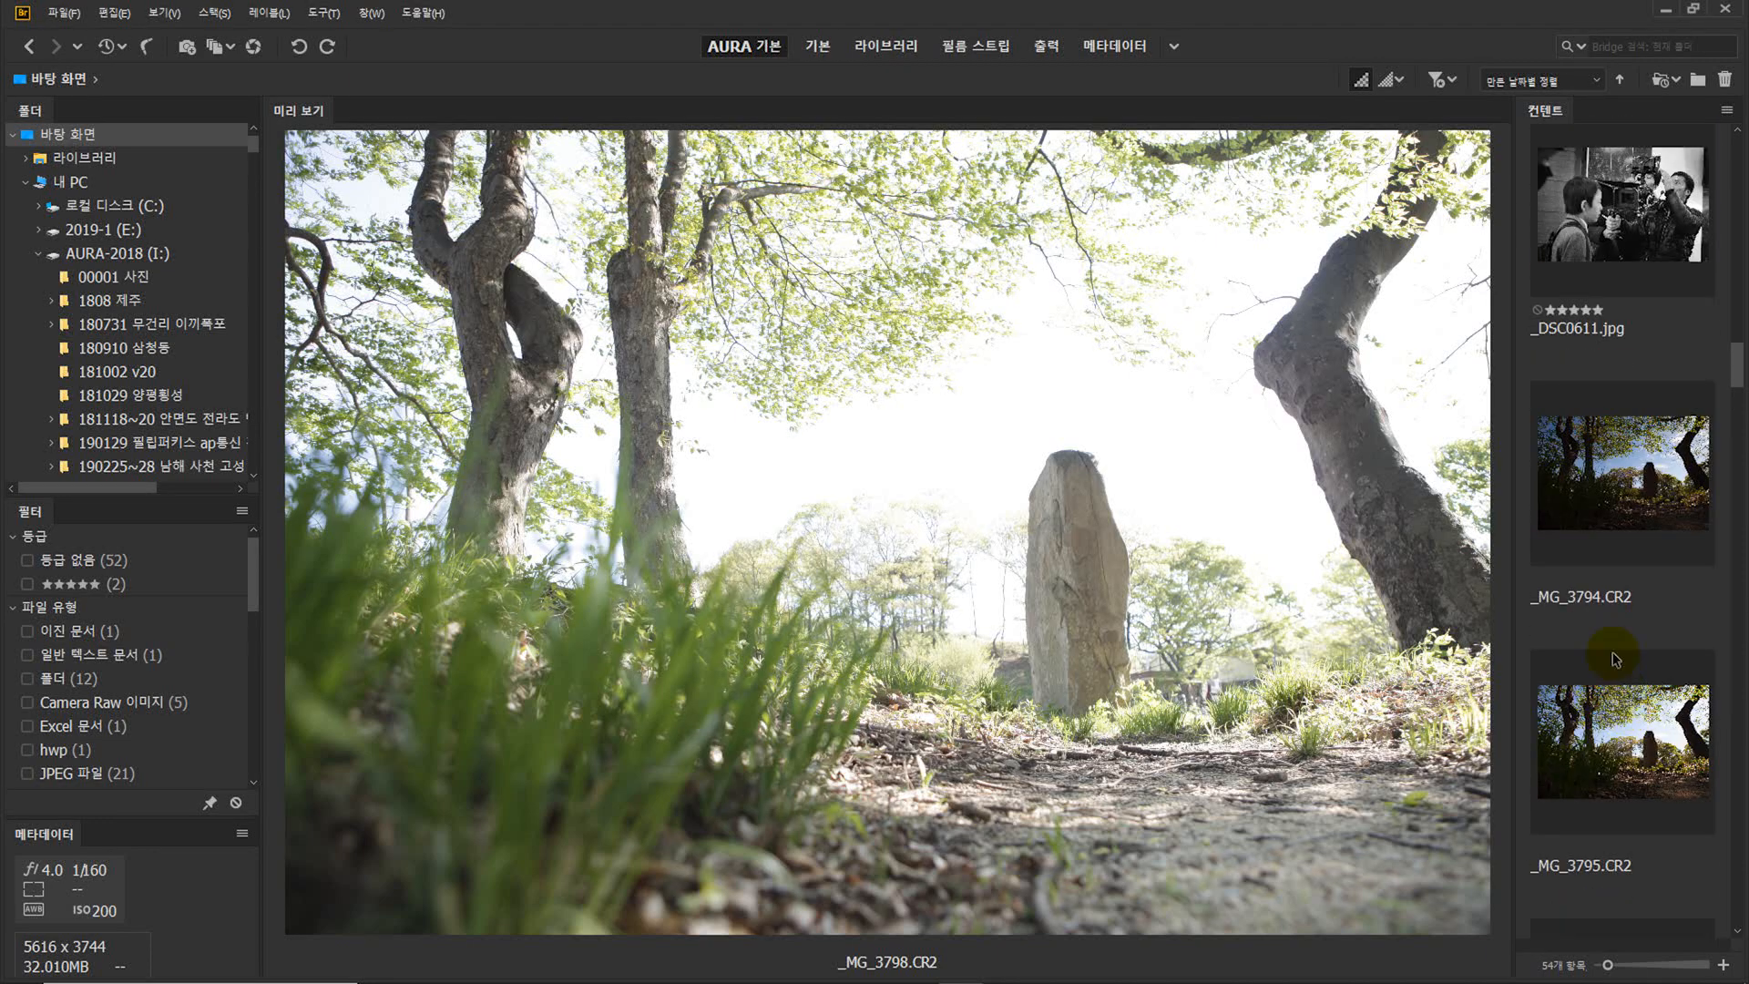
left_click(1605, 457, "shift")
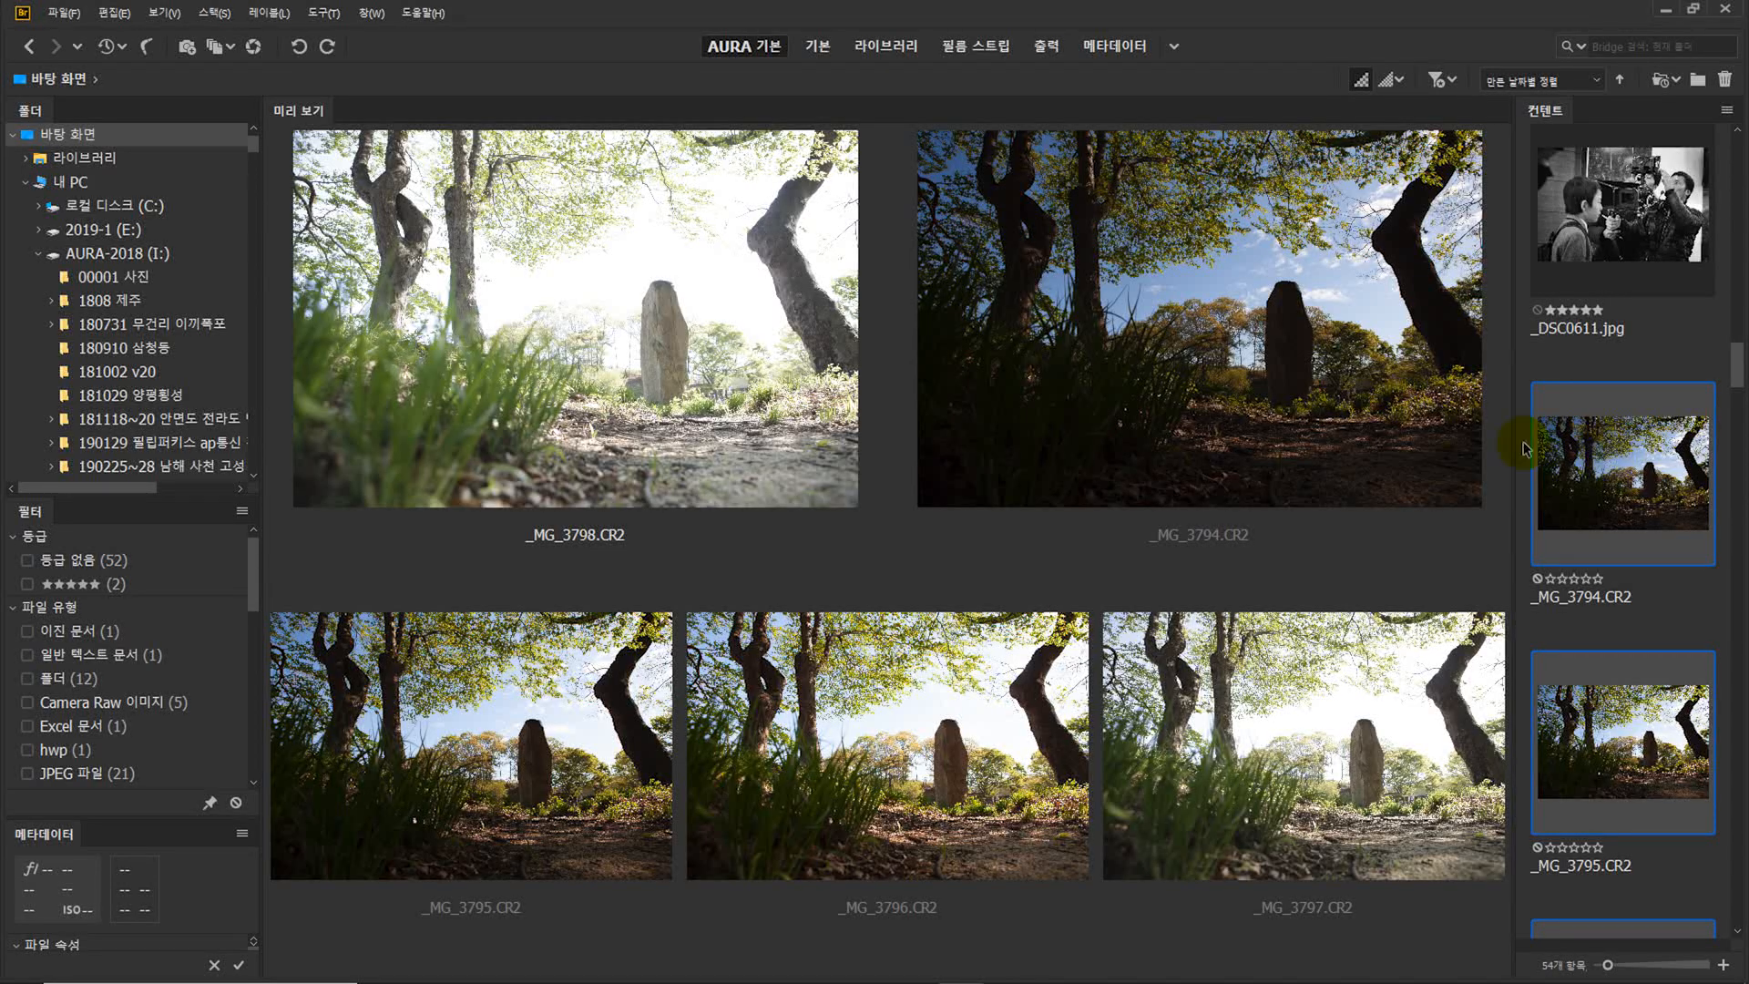
- Merge the five selected photos with Photoshop's HDR Pro (HDR Pro로 병합) and fit the merge preview to the screen
left_click(313, 16)
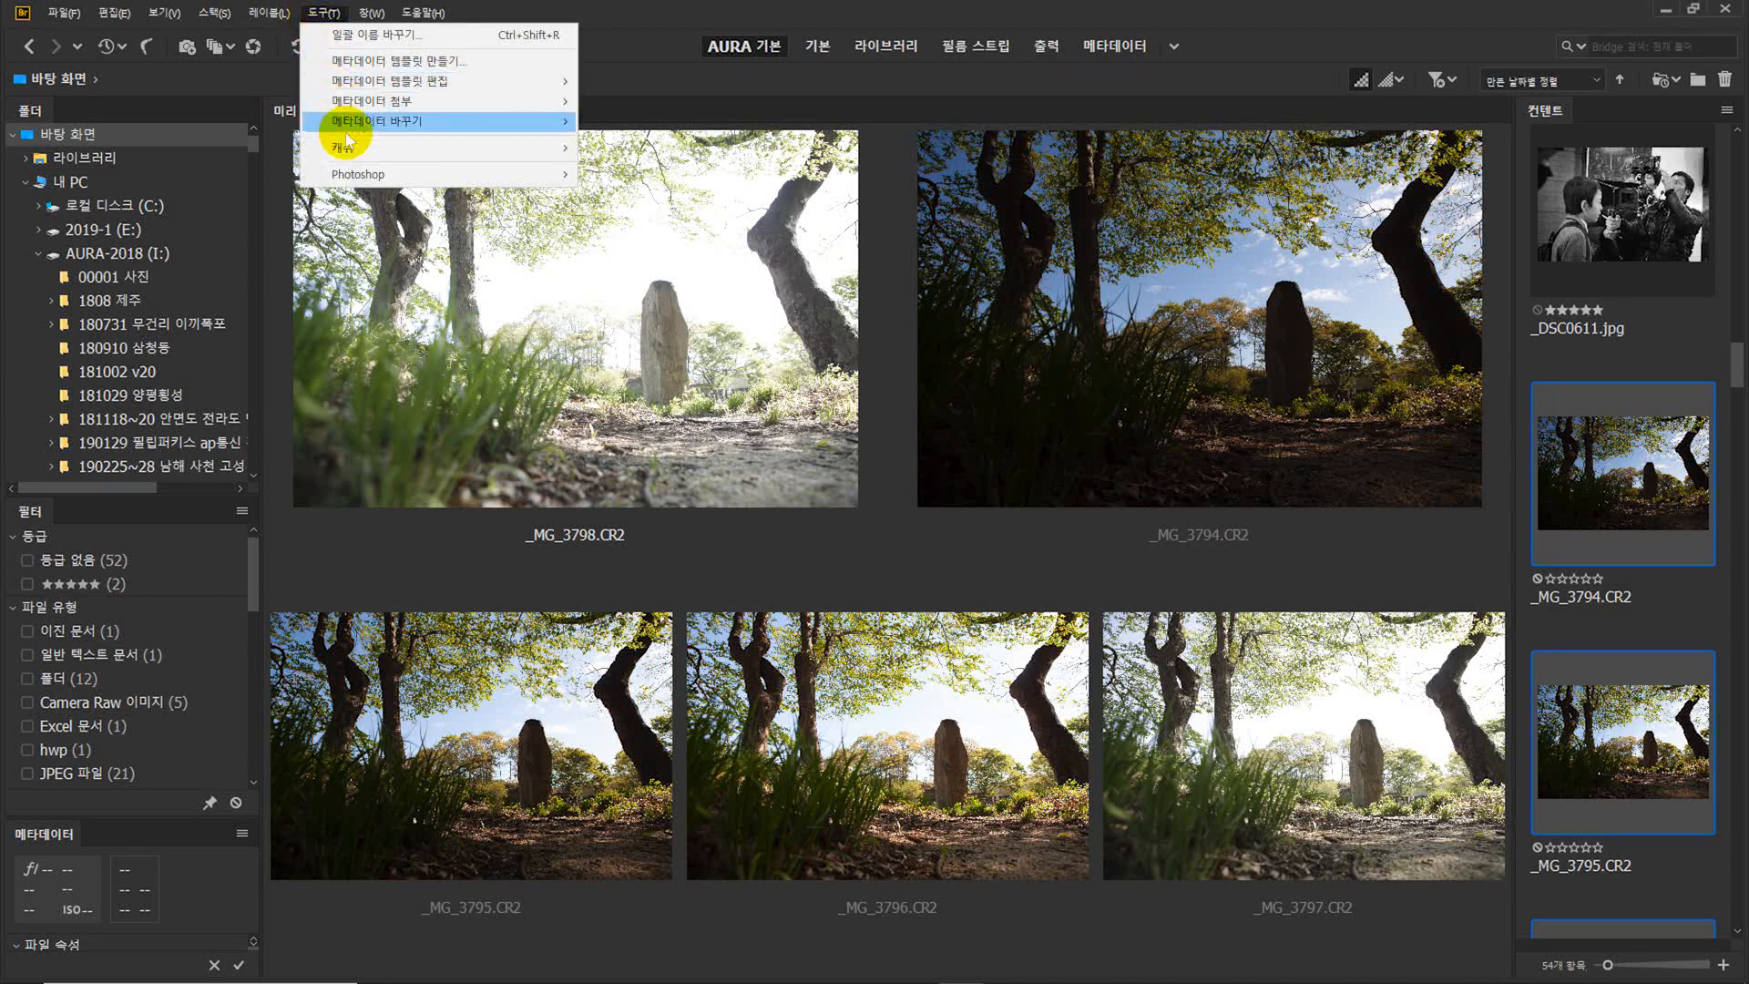
mouse_move(362, 176)
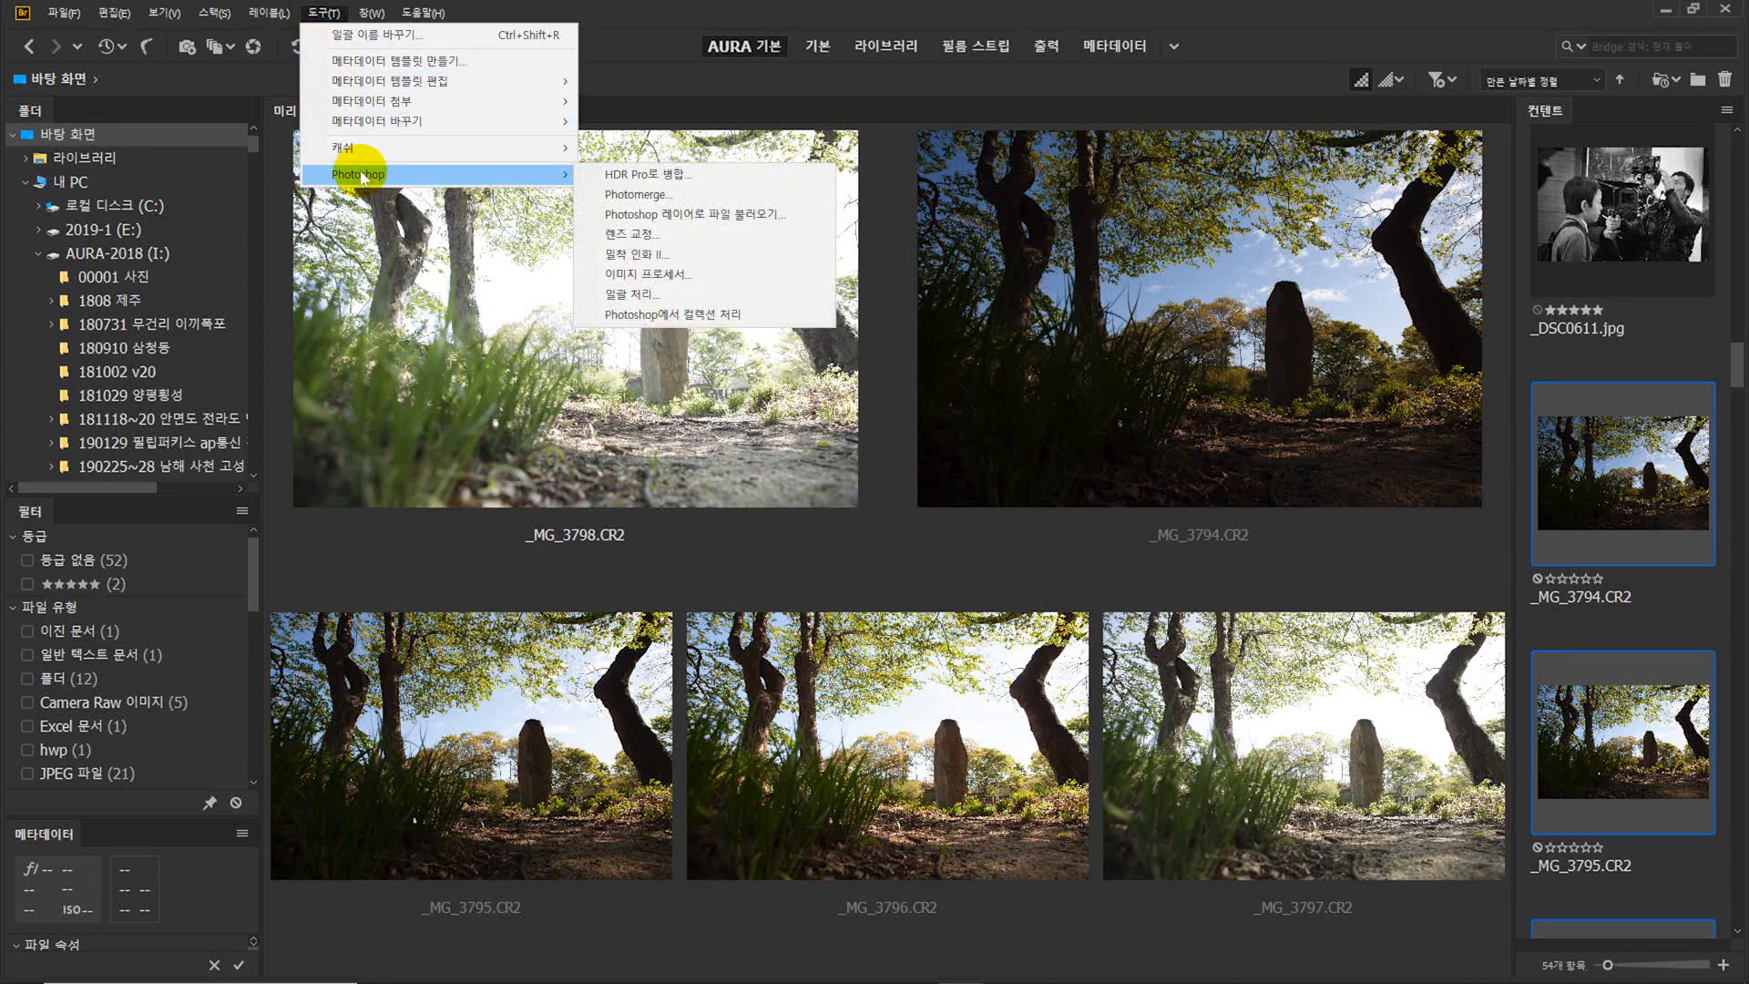
left_click(635, 176)
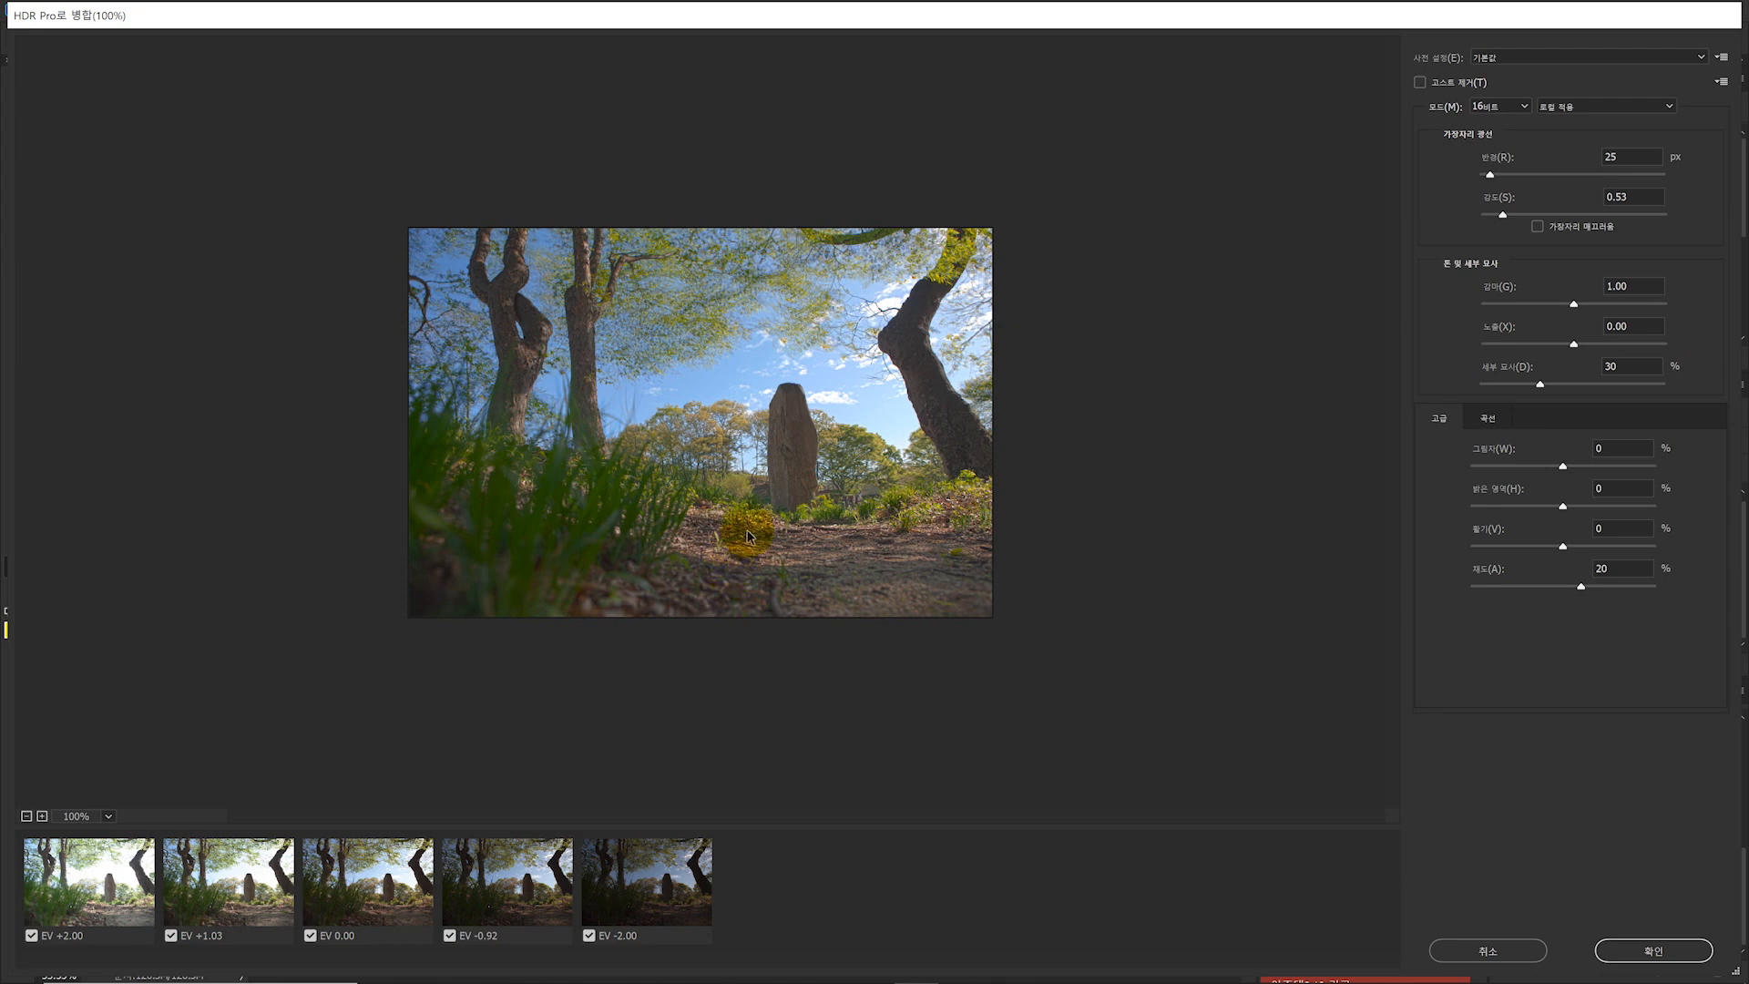
left_click(109, 818)
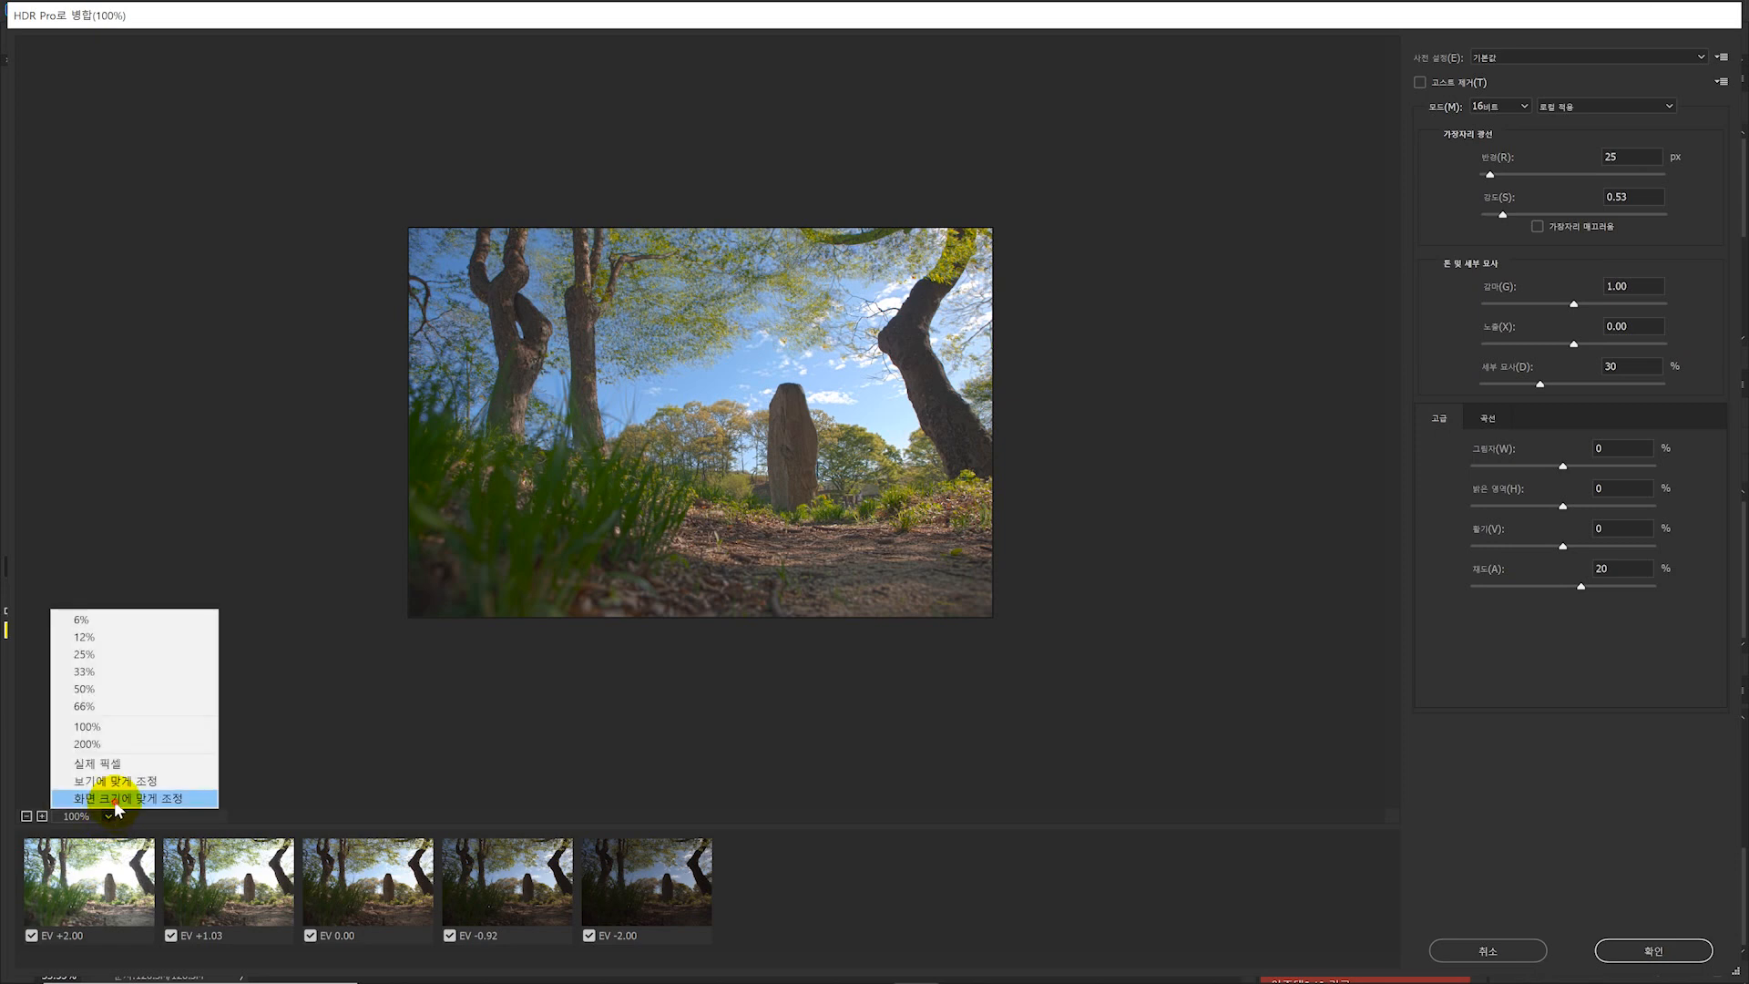
left_click(113, 800)
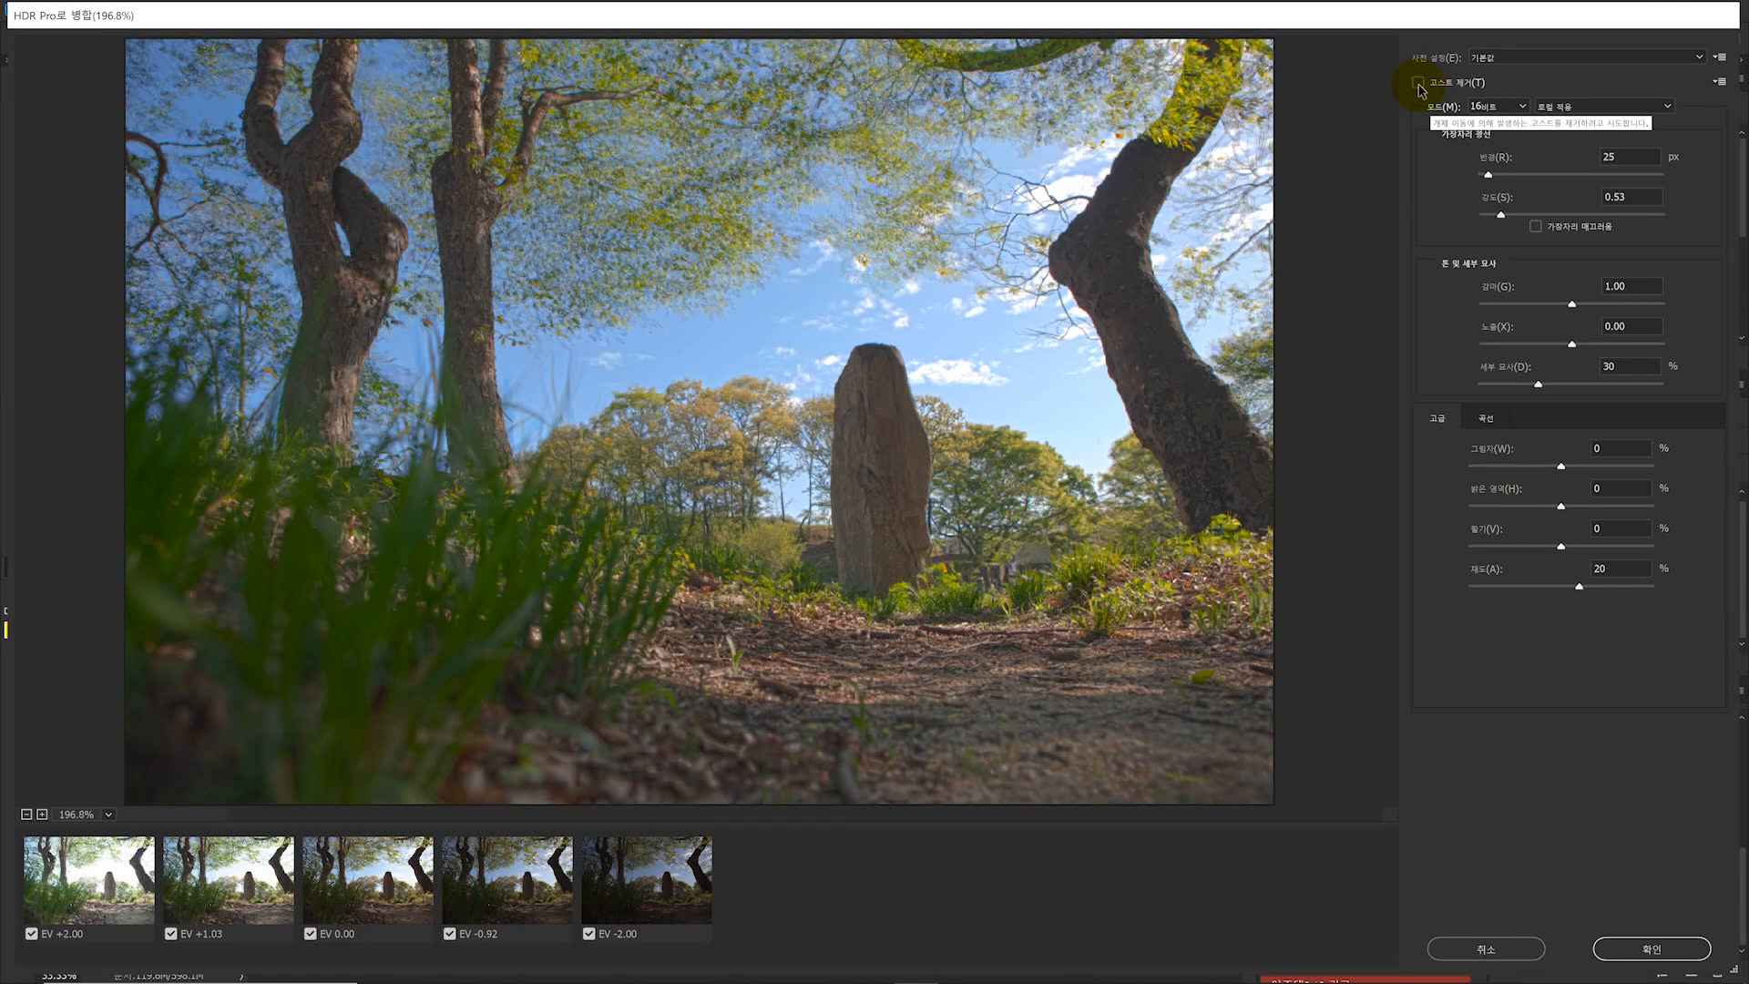
- Try ghost removal (고스트 제거) on the merge and restore the 기본값 (default) preset
left_click(1418, 84)
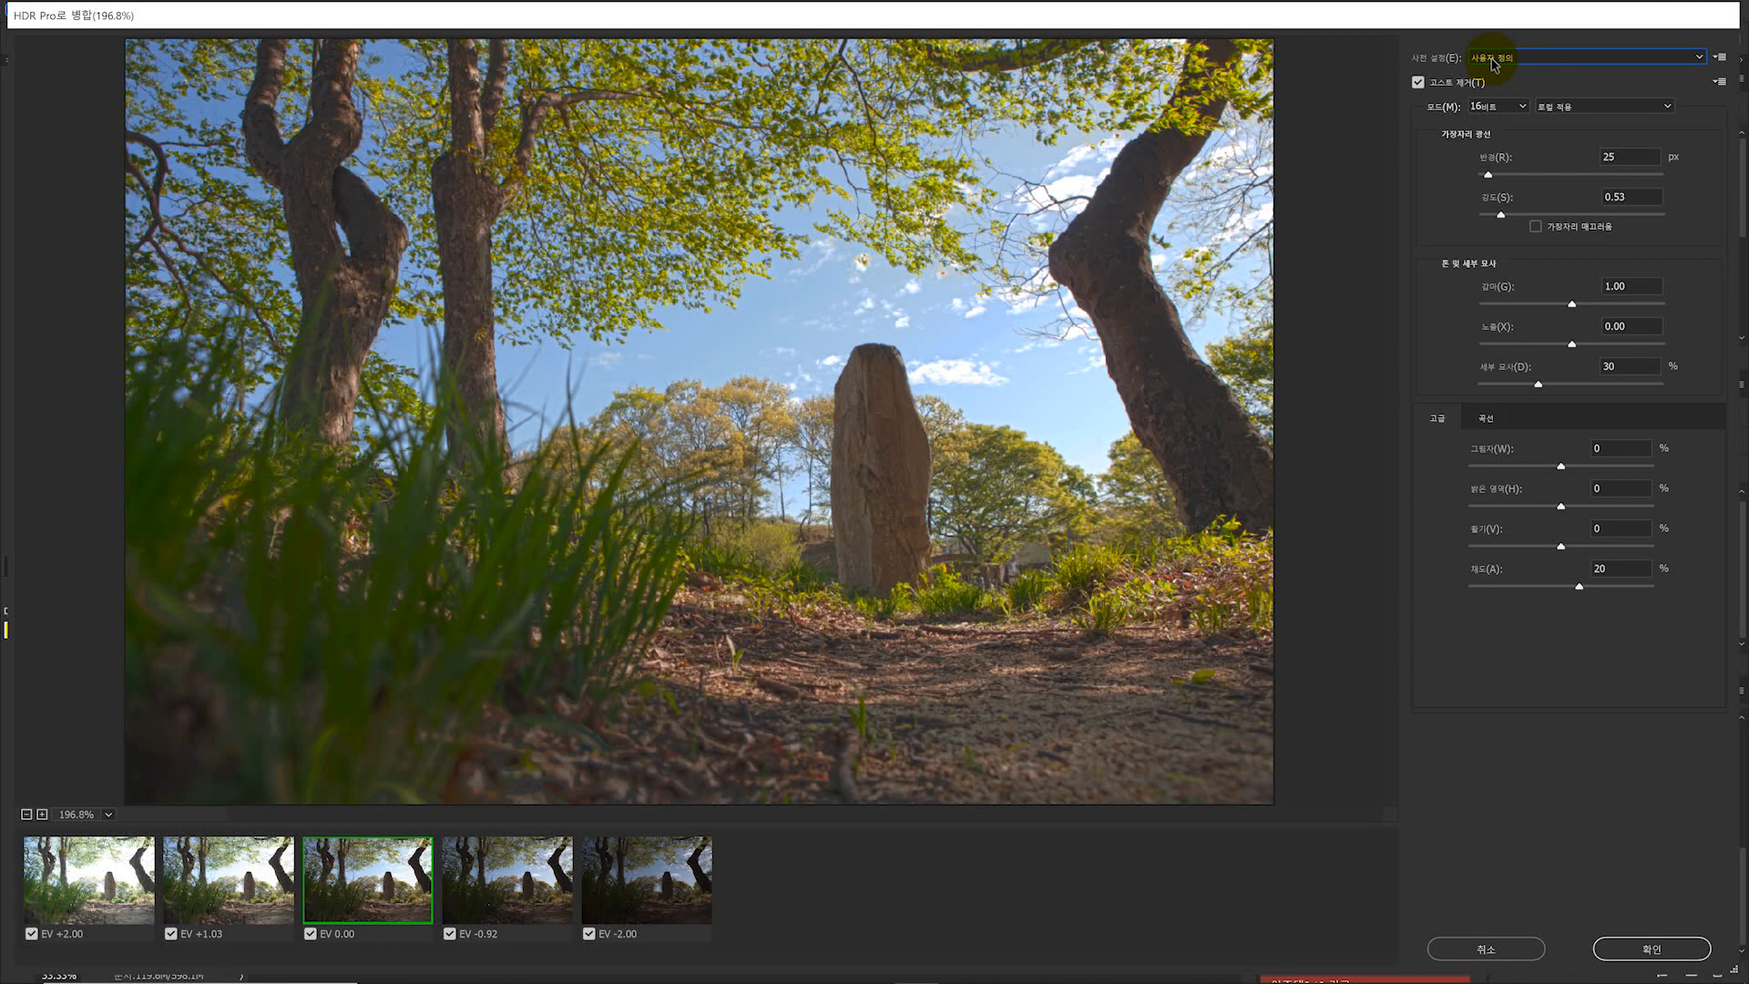
left_click(1494, 64)
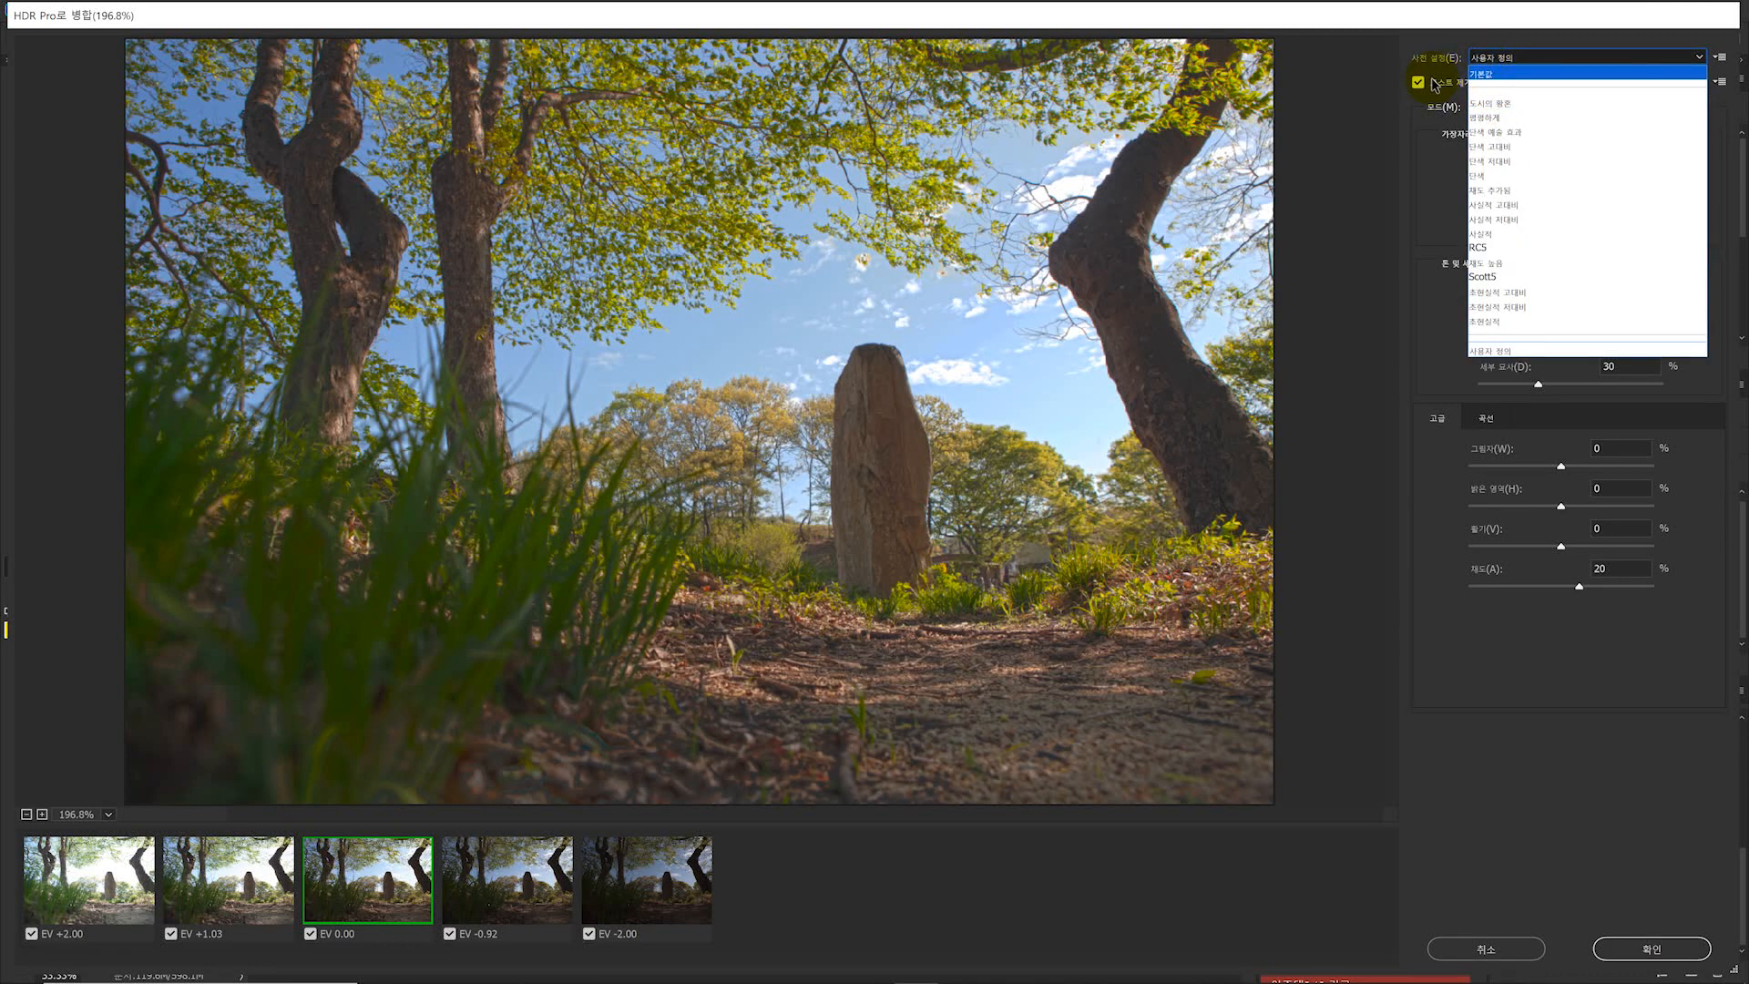
left_click(1486, 73)
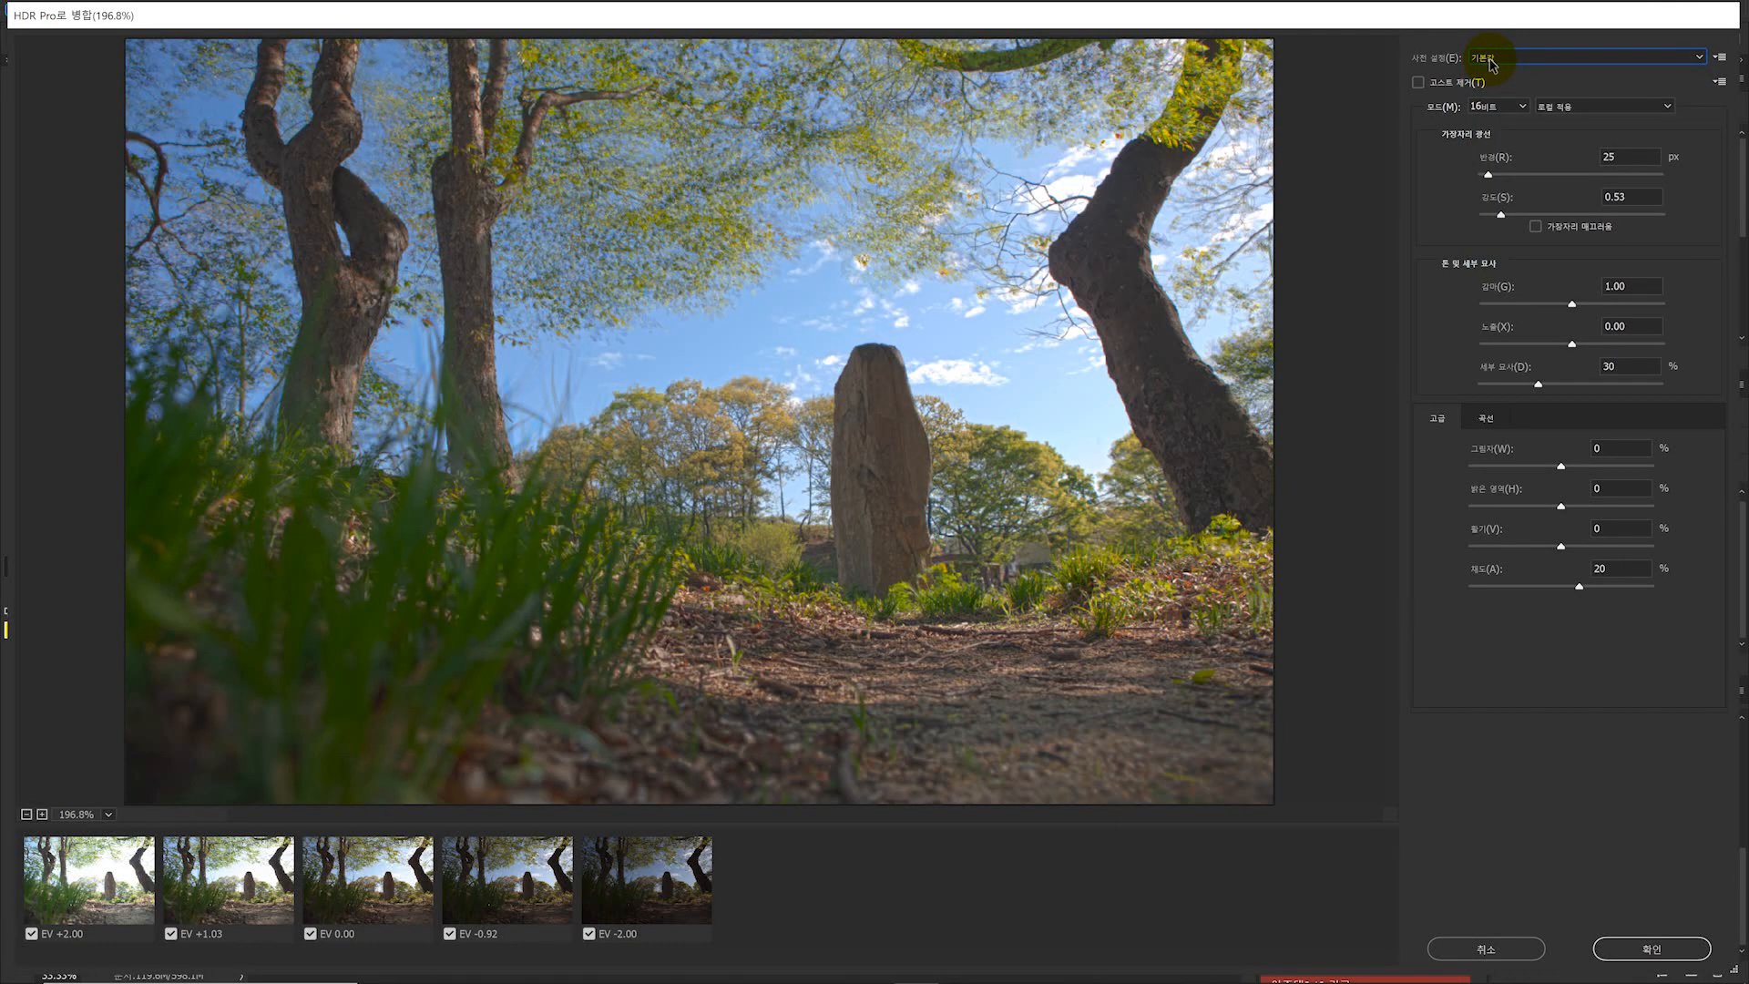
- Try the 도시의 황혼 preset and the presets after it, as far as 단색 저대비
left_click(1493, 64)
left_click(1488, 109)
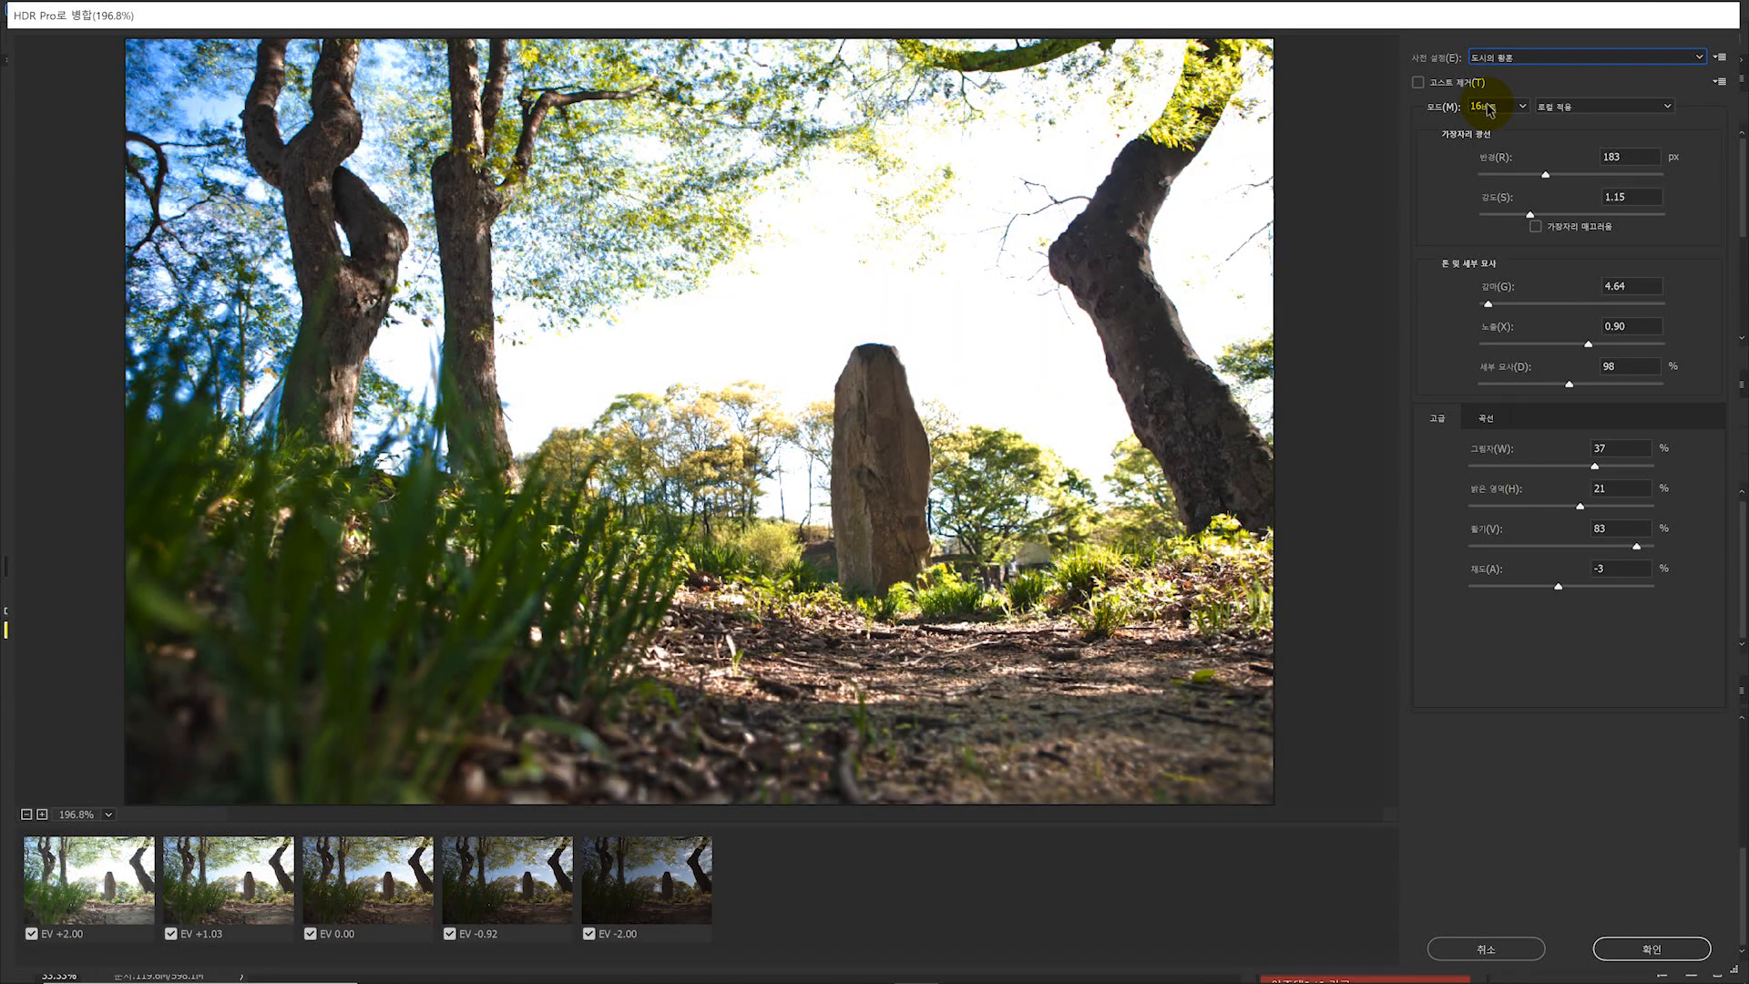
left_click(1505, 57)
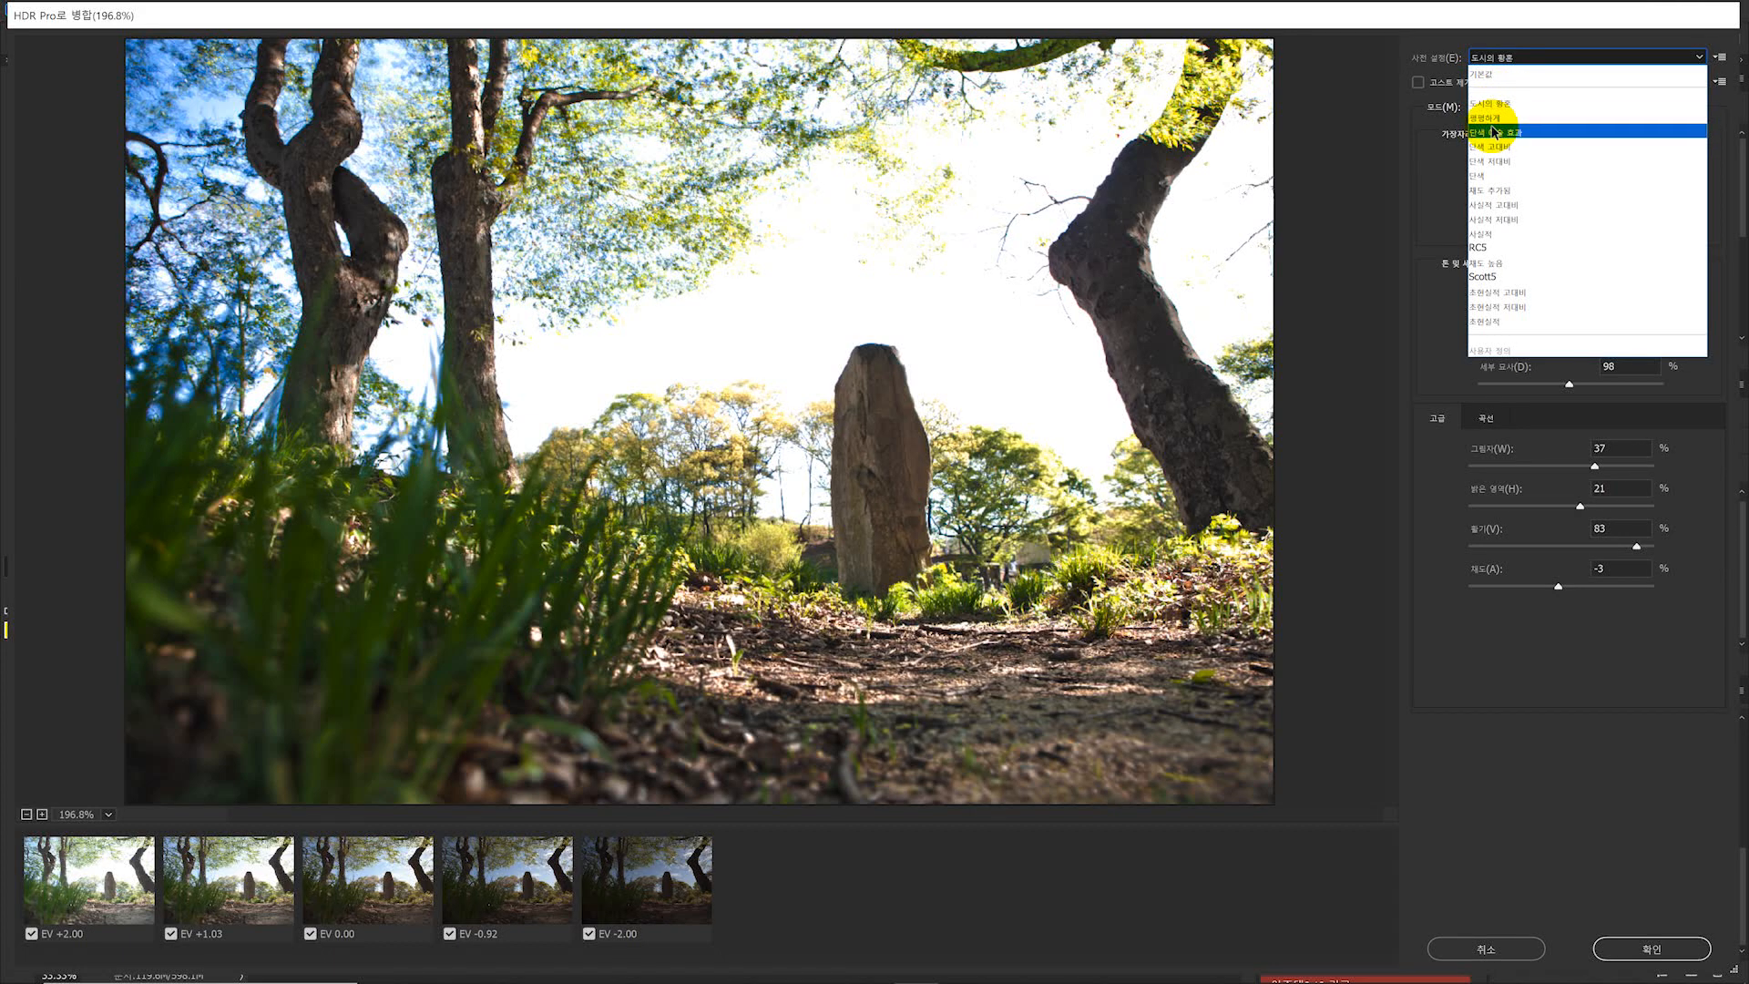
left_click(1495, 117)
key("Down")
key("Down")
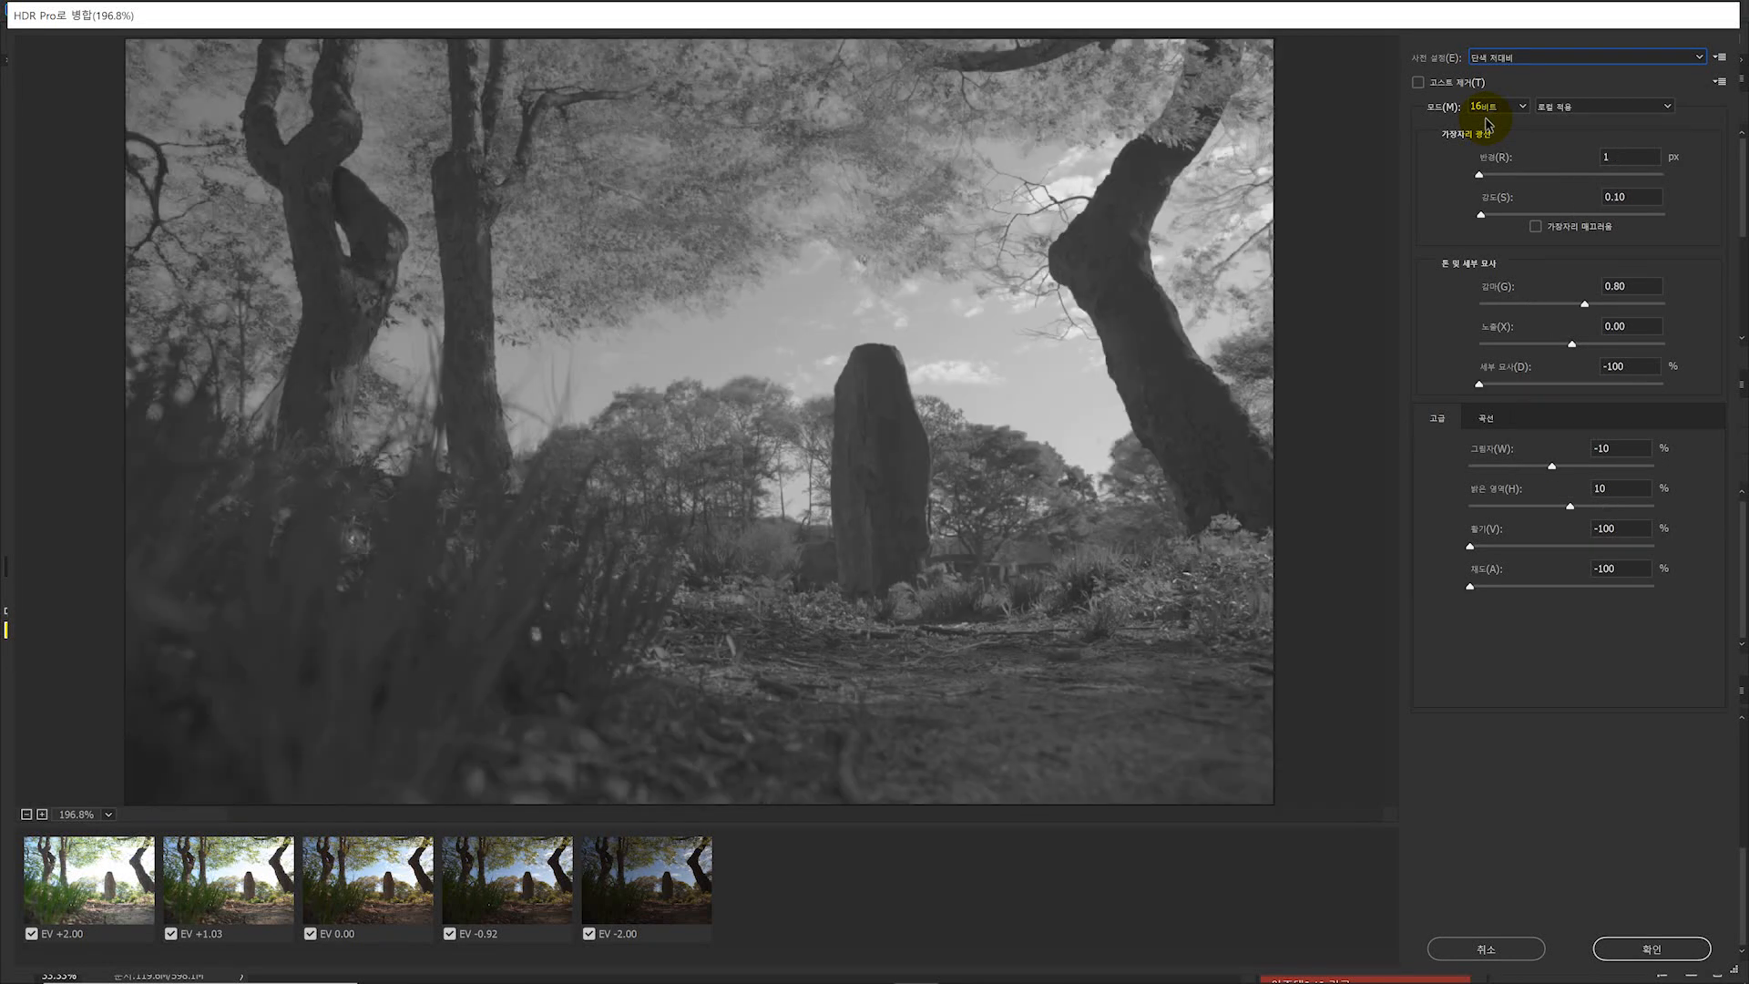
- Try the presets up to 사실적 고대비 and settle on the 채도 추가됨 preset
key("Down")
key("Down")
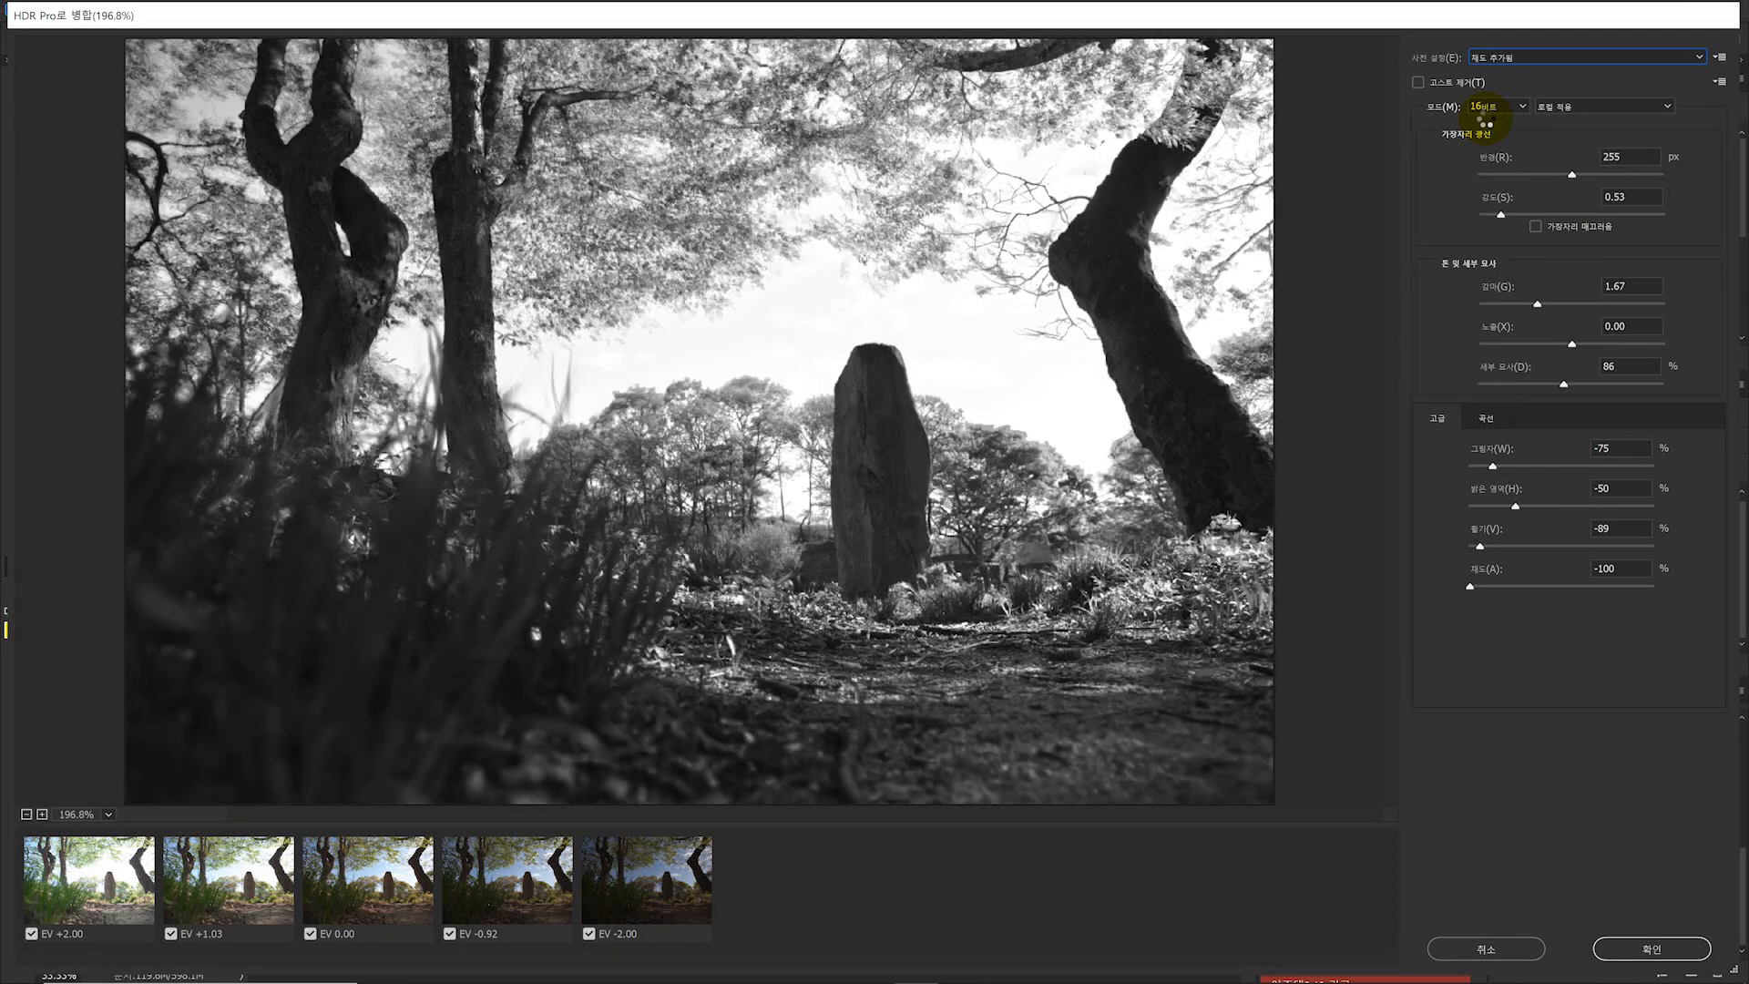
key("Down")
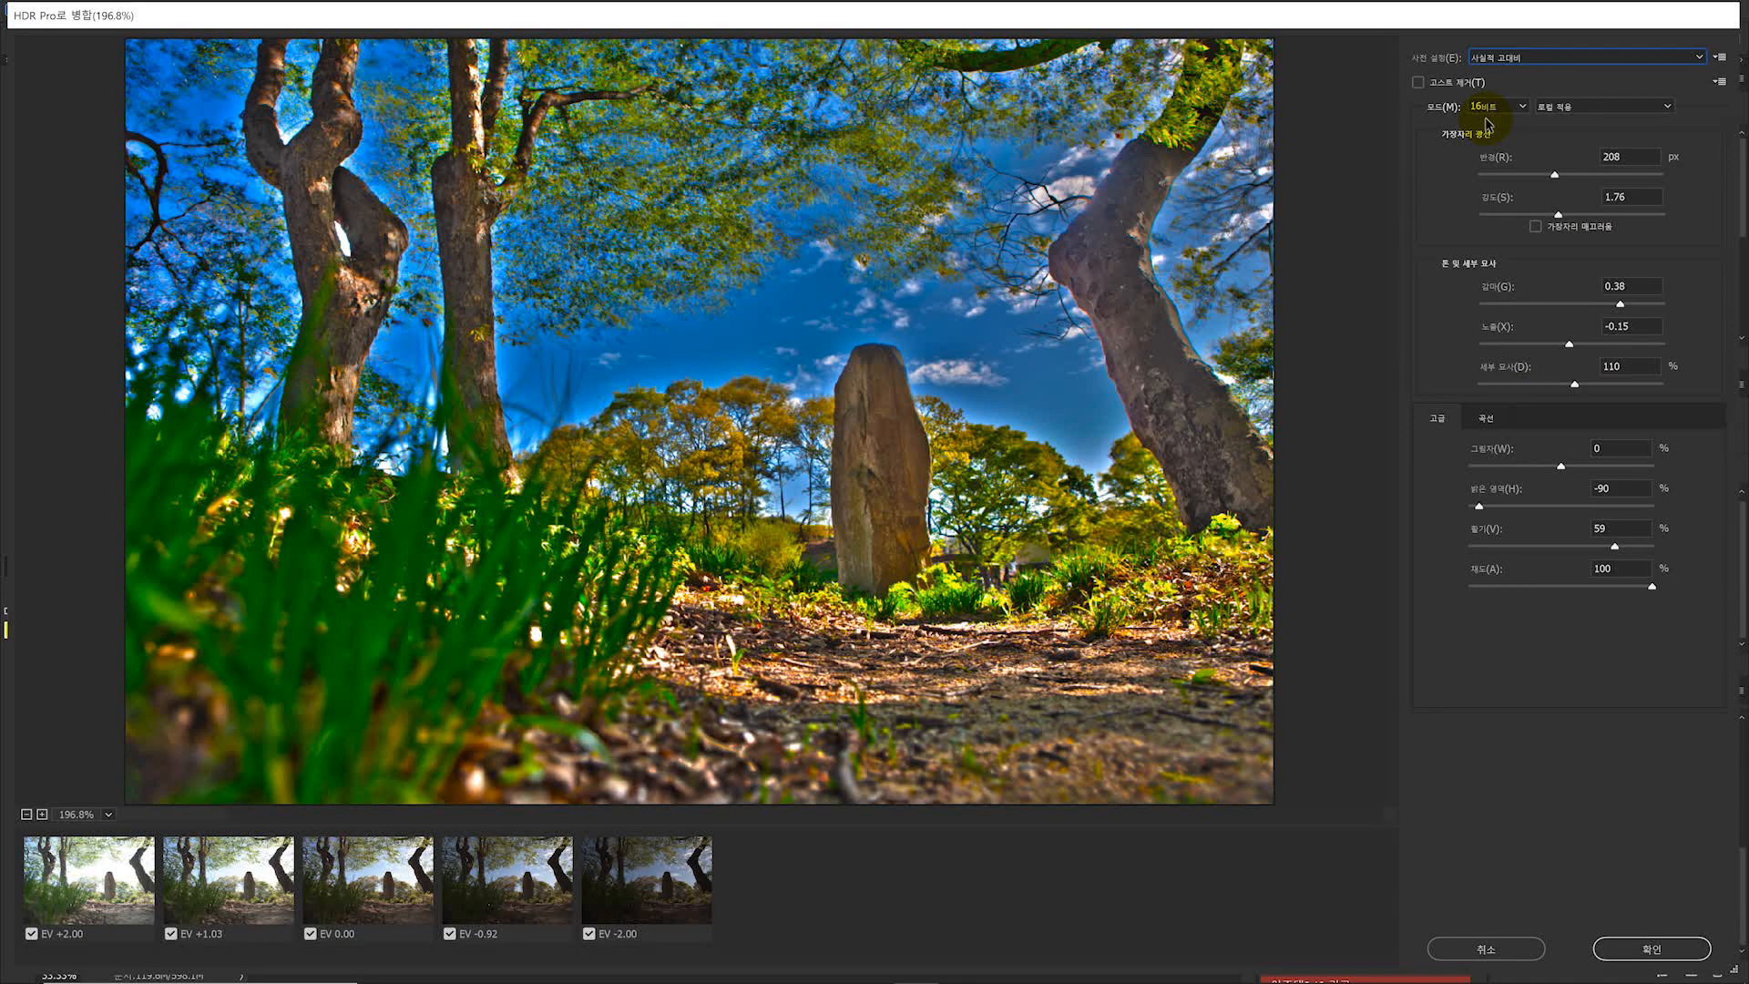
key("Up")
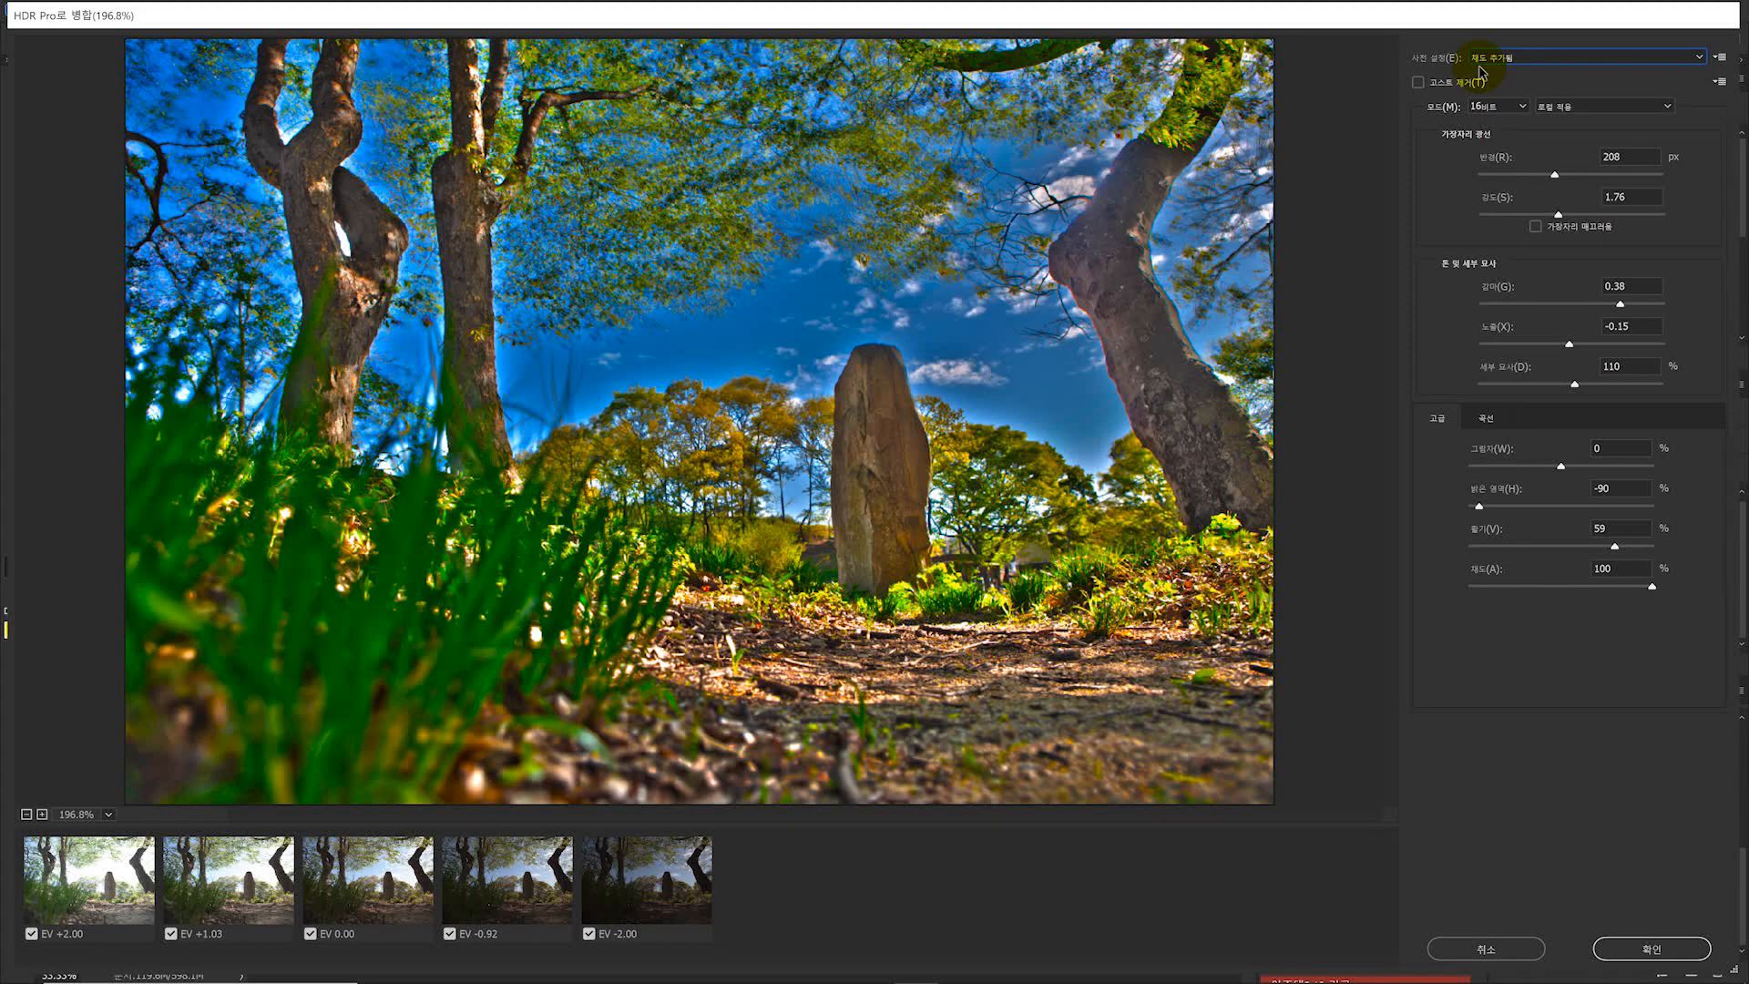
- Adjust the edge glow (가장자리 광선) to a radius of 151 px and a strength of 0.96
left_click_drag(1555, 175, 1525, 218)
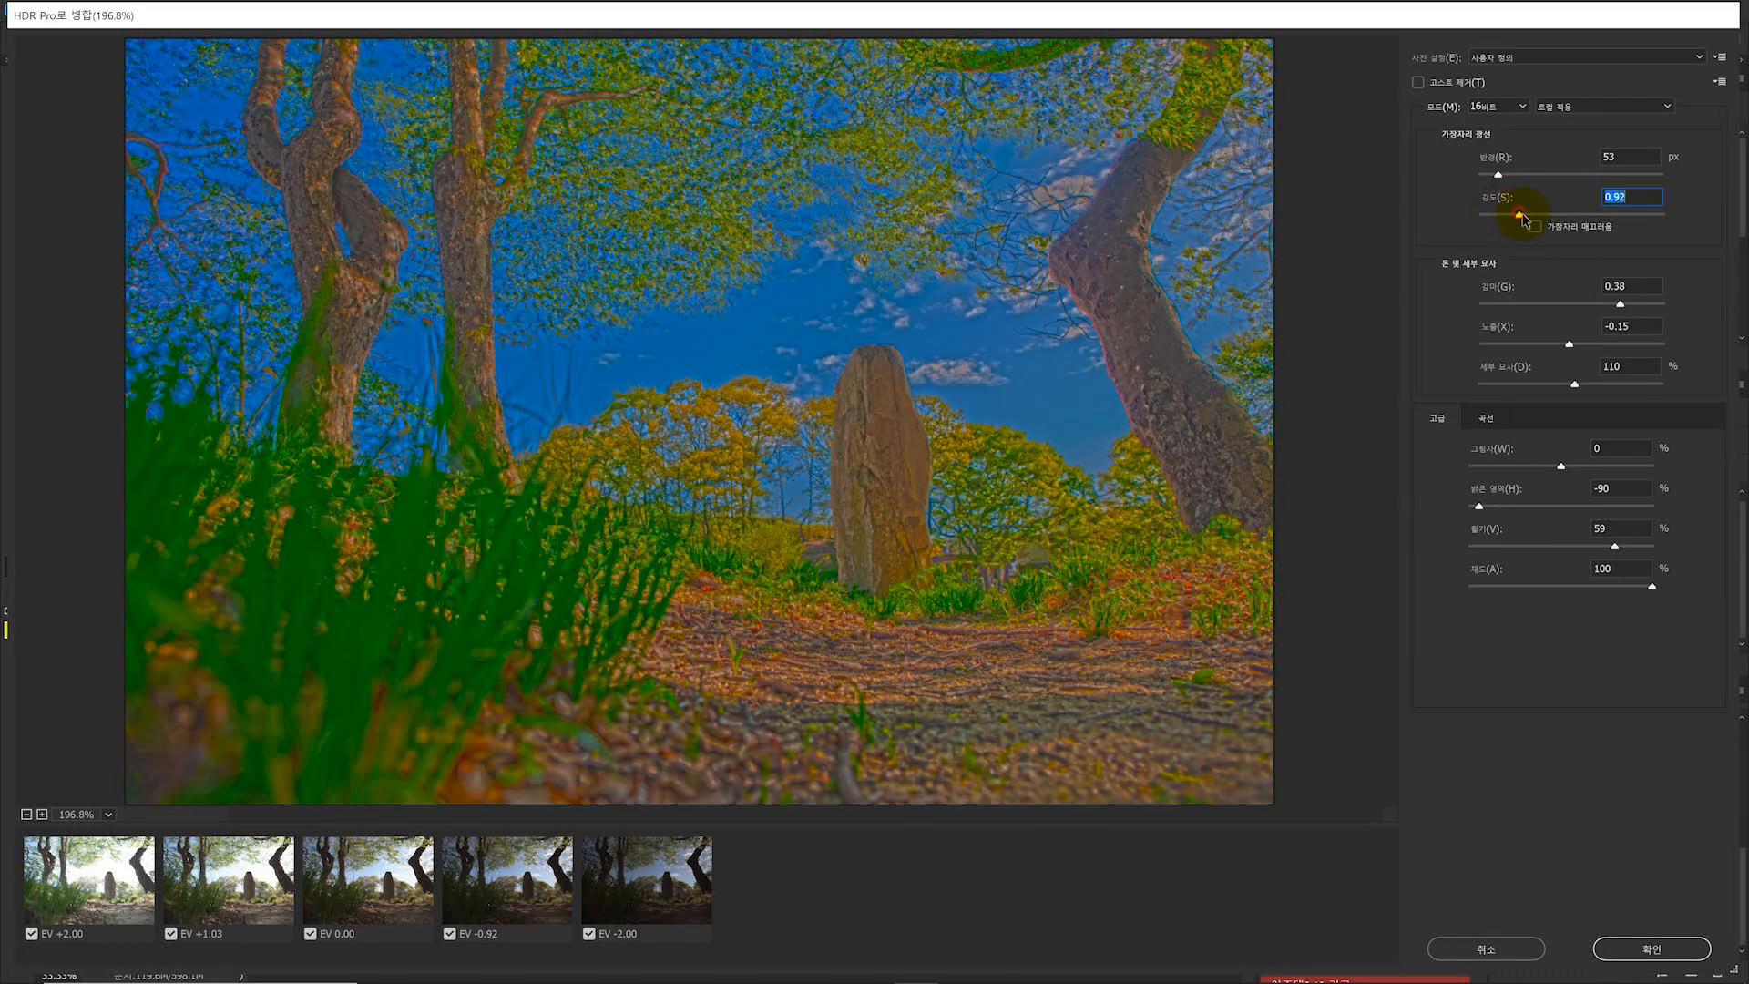
left_click(1535, 175)
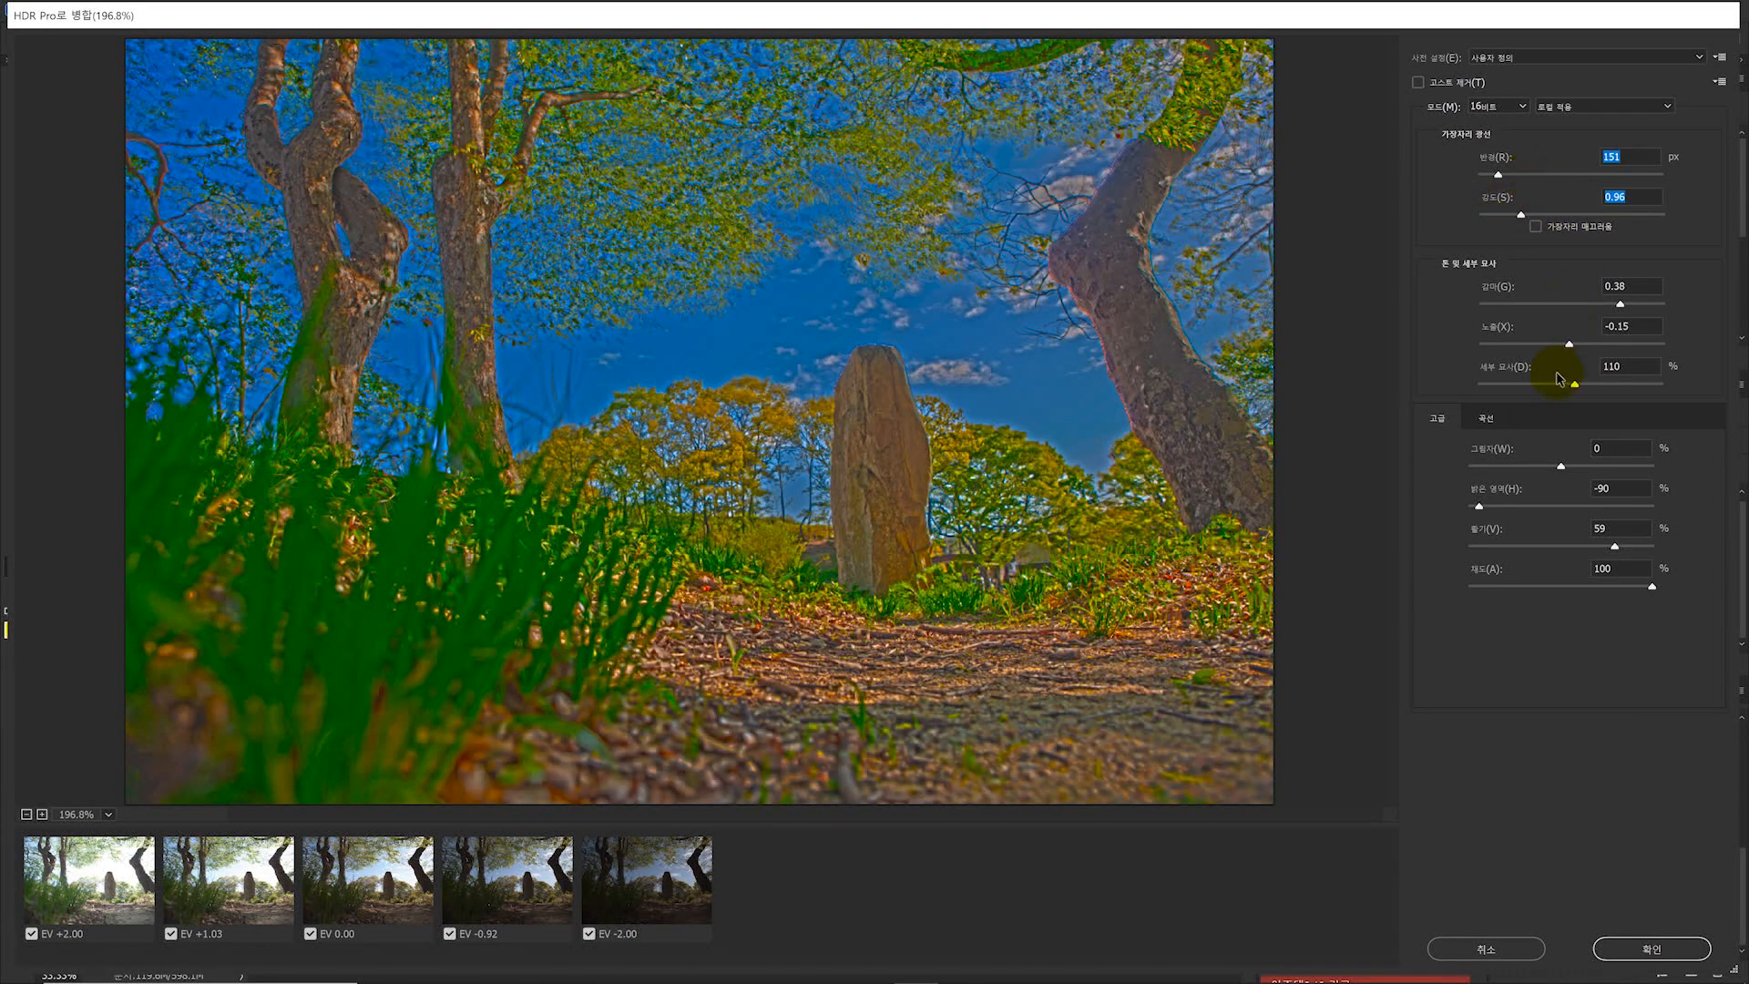
- Restore the 기본값 (default) preset for the HDR merge and turn on ghost removal (고스트 제거)
left_click(1484, 57)
left_click(1487, 66)
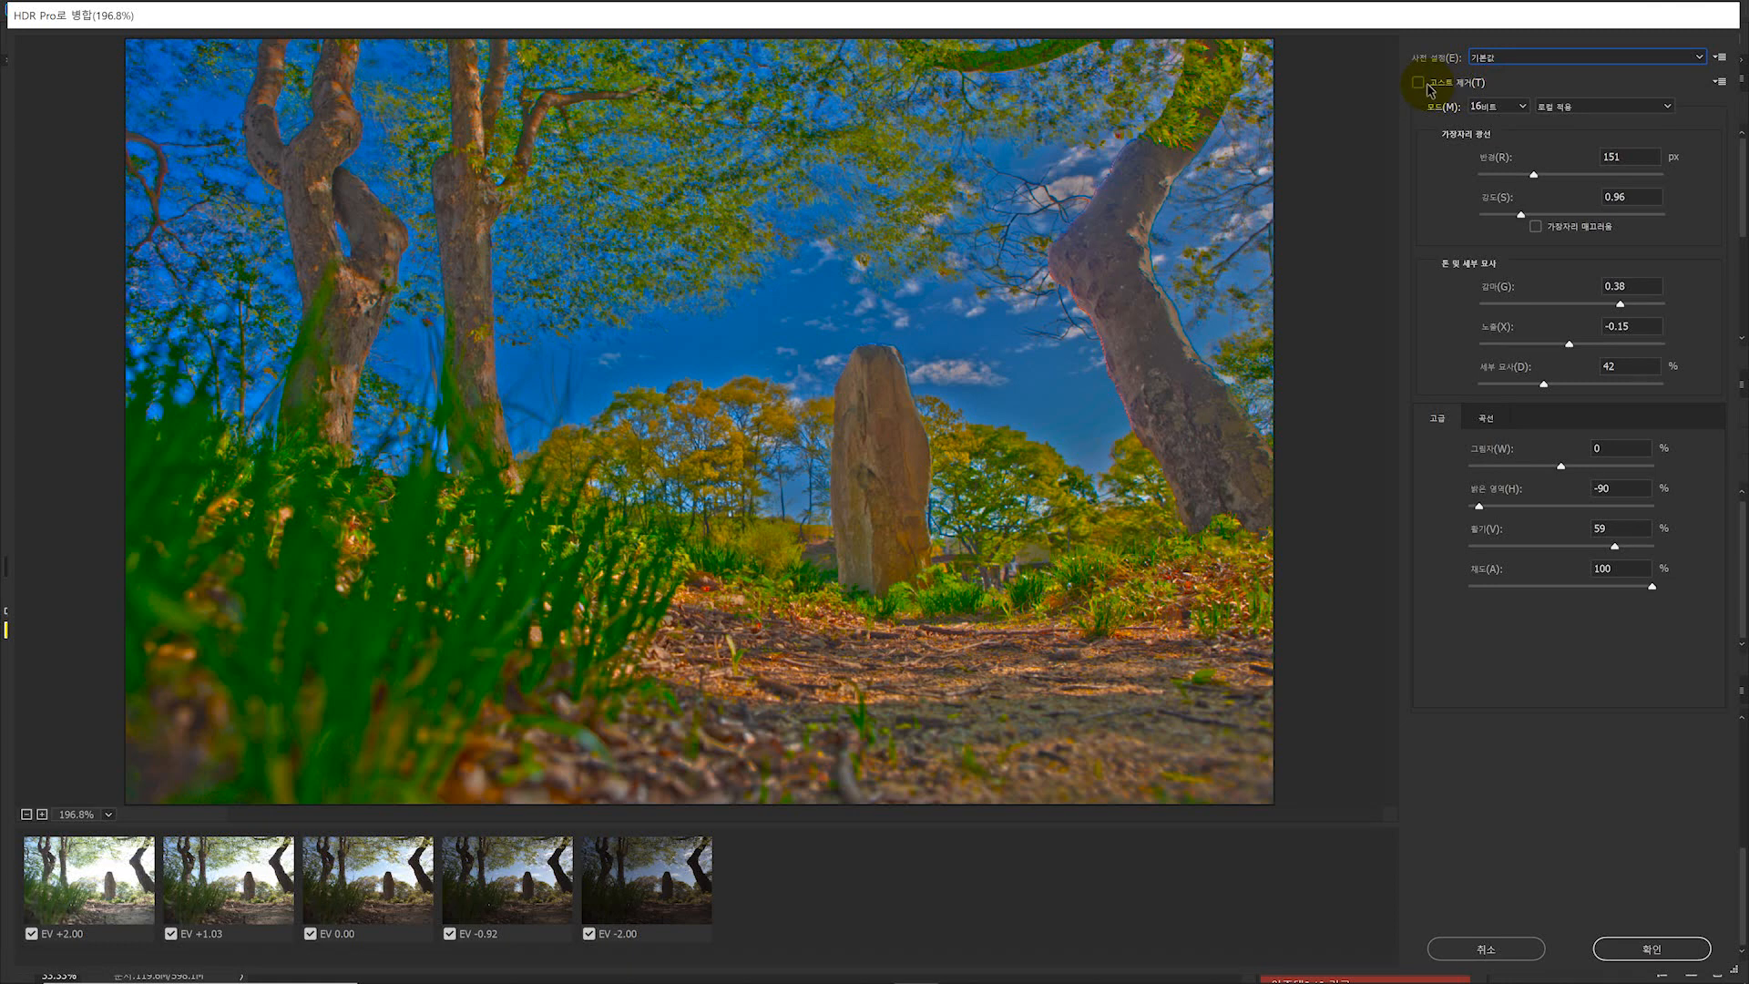
left_click(1425, 85)
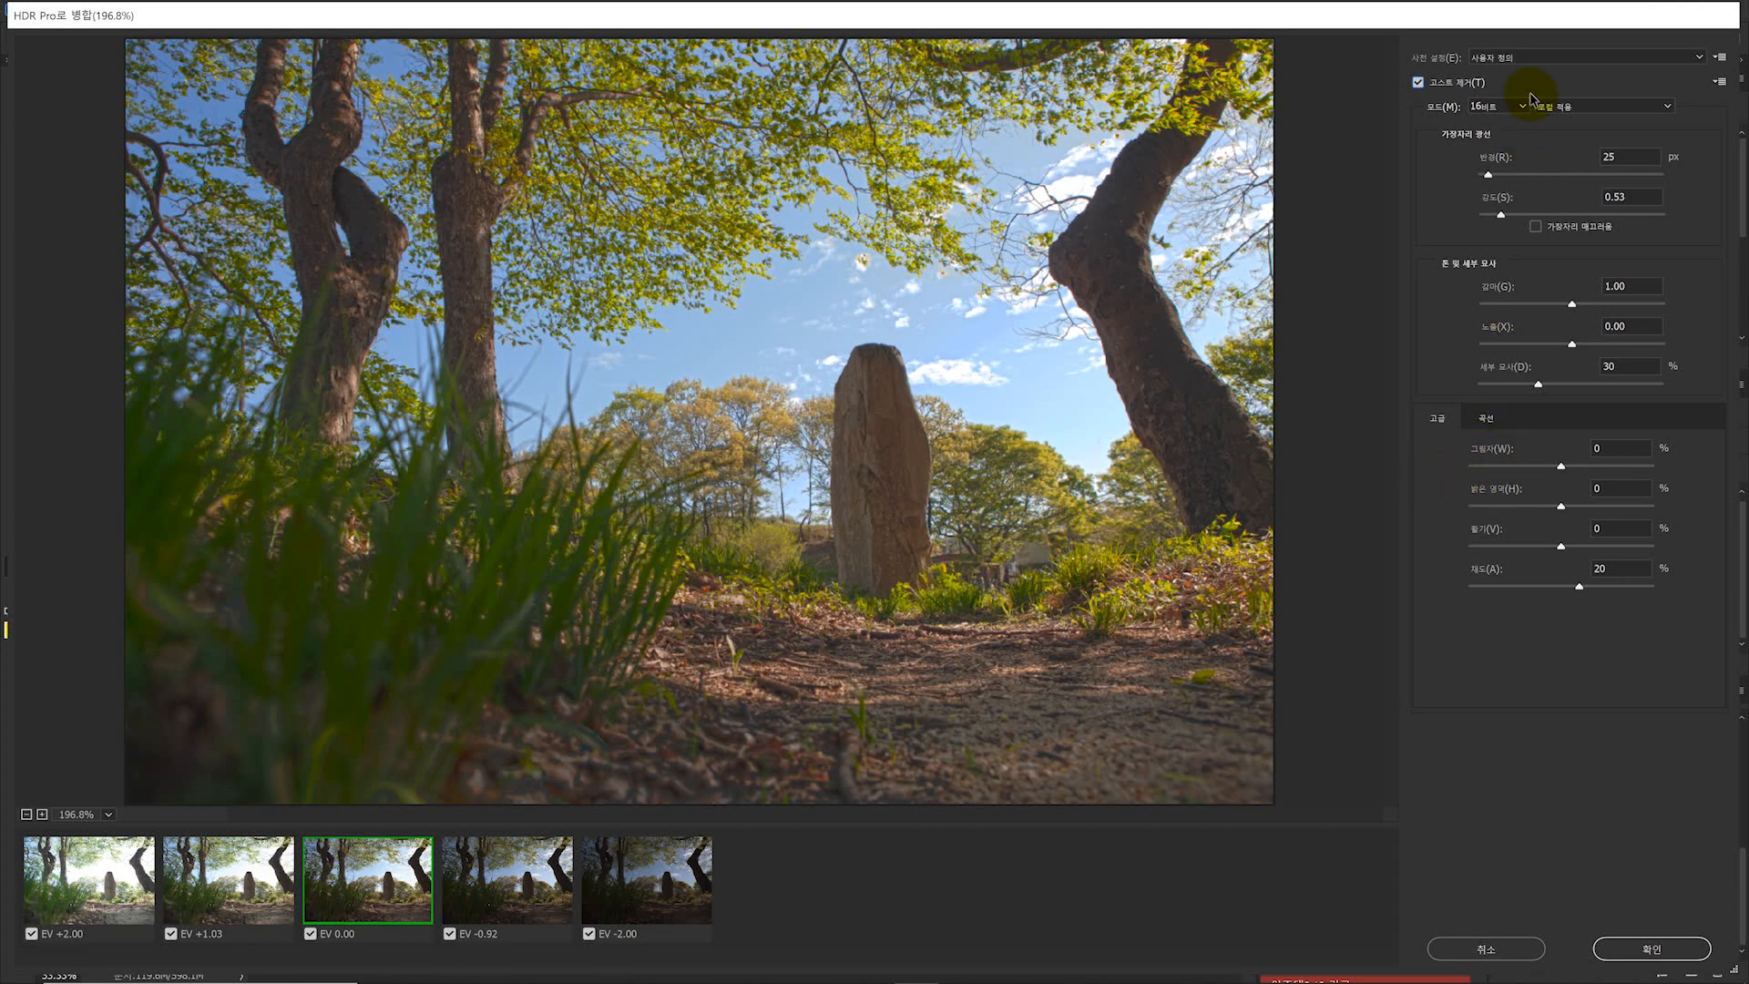
- Set the tone and detail values to gamma 0.96, exposure -0.05 and detail 16%
left_click(1574, 306)
left_click_drag(1571, 304, 1574, 304)
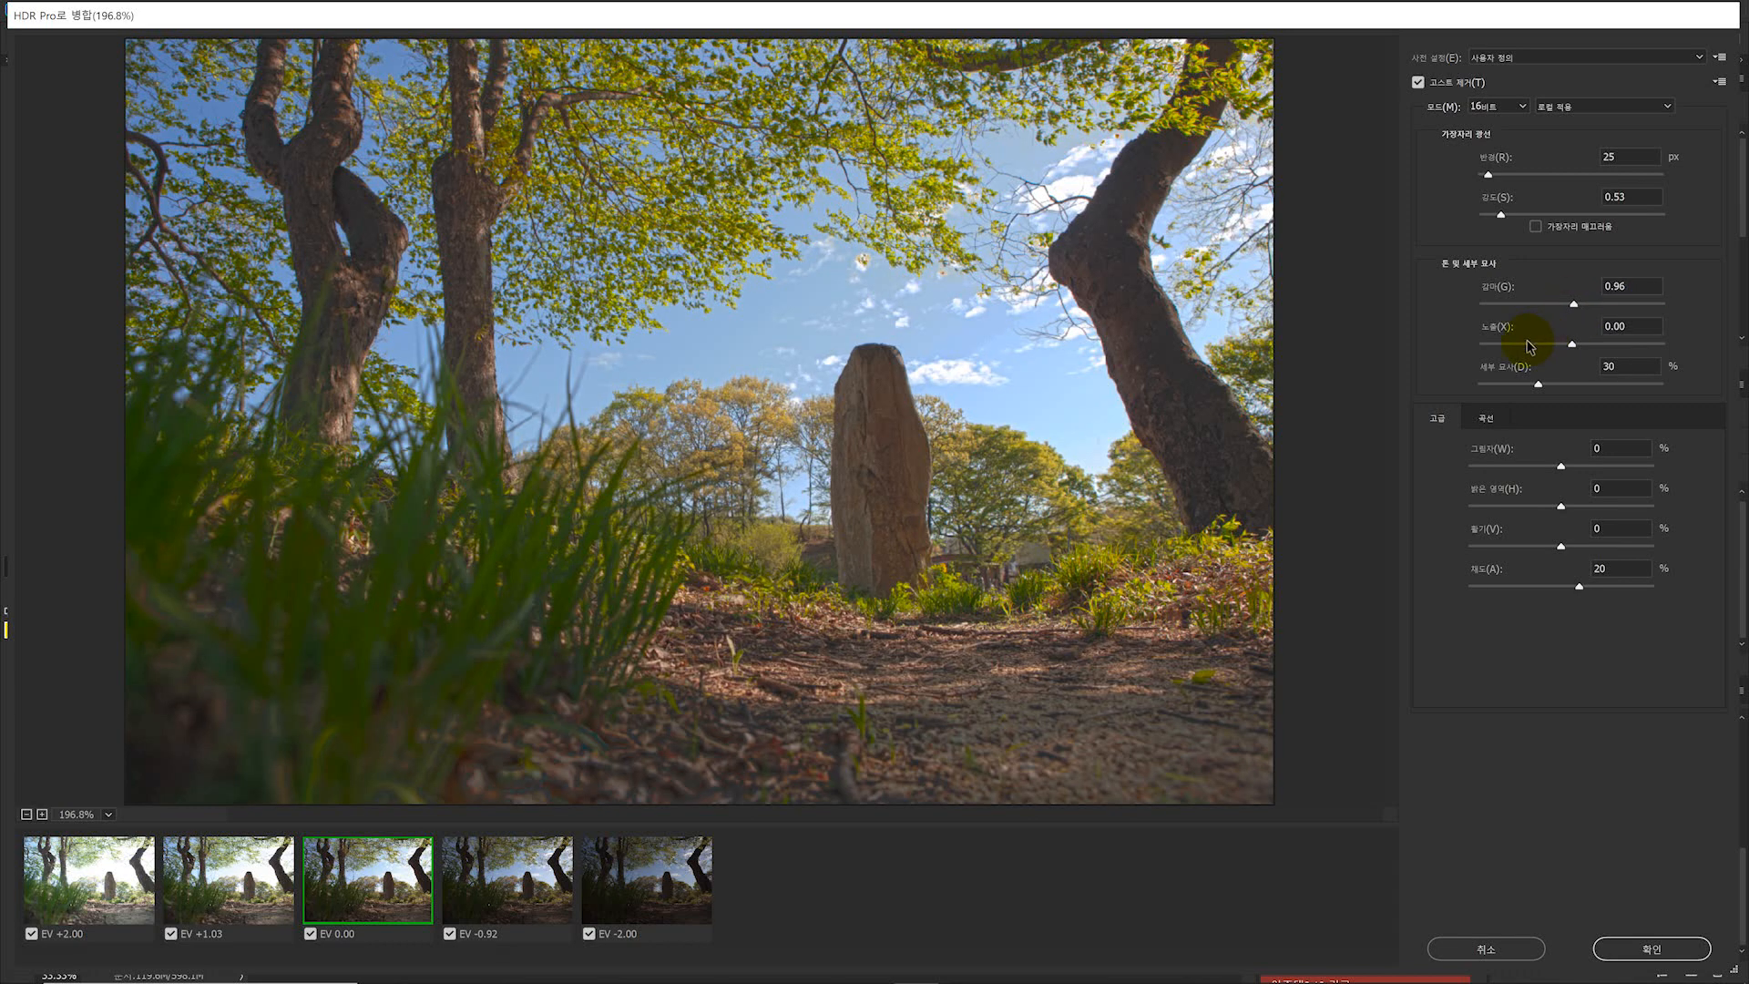
left_click(1554, 345)
left_click_drag(1556, 347, 1563, 346)
left_click_drag(1569, 347, 1536, 394)
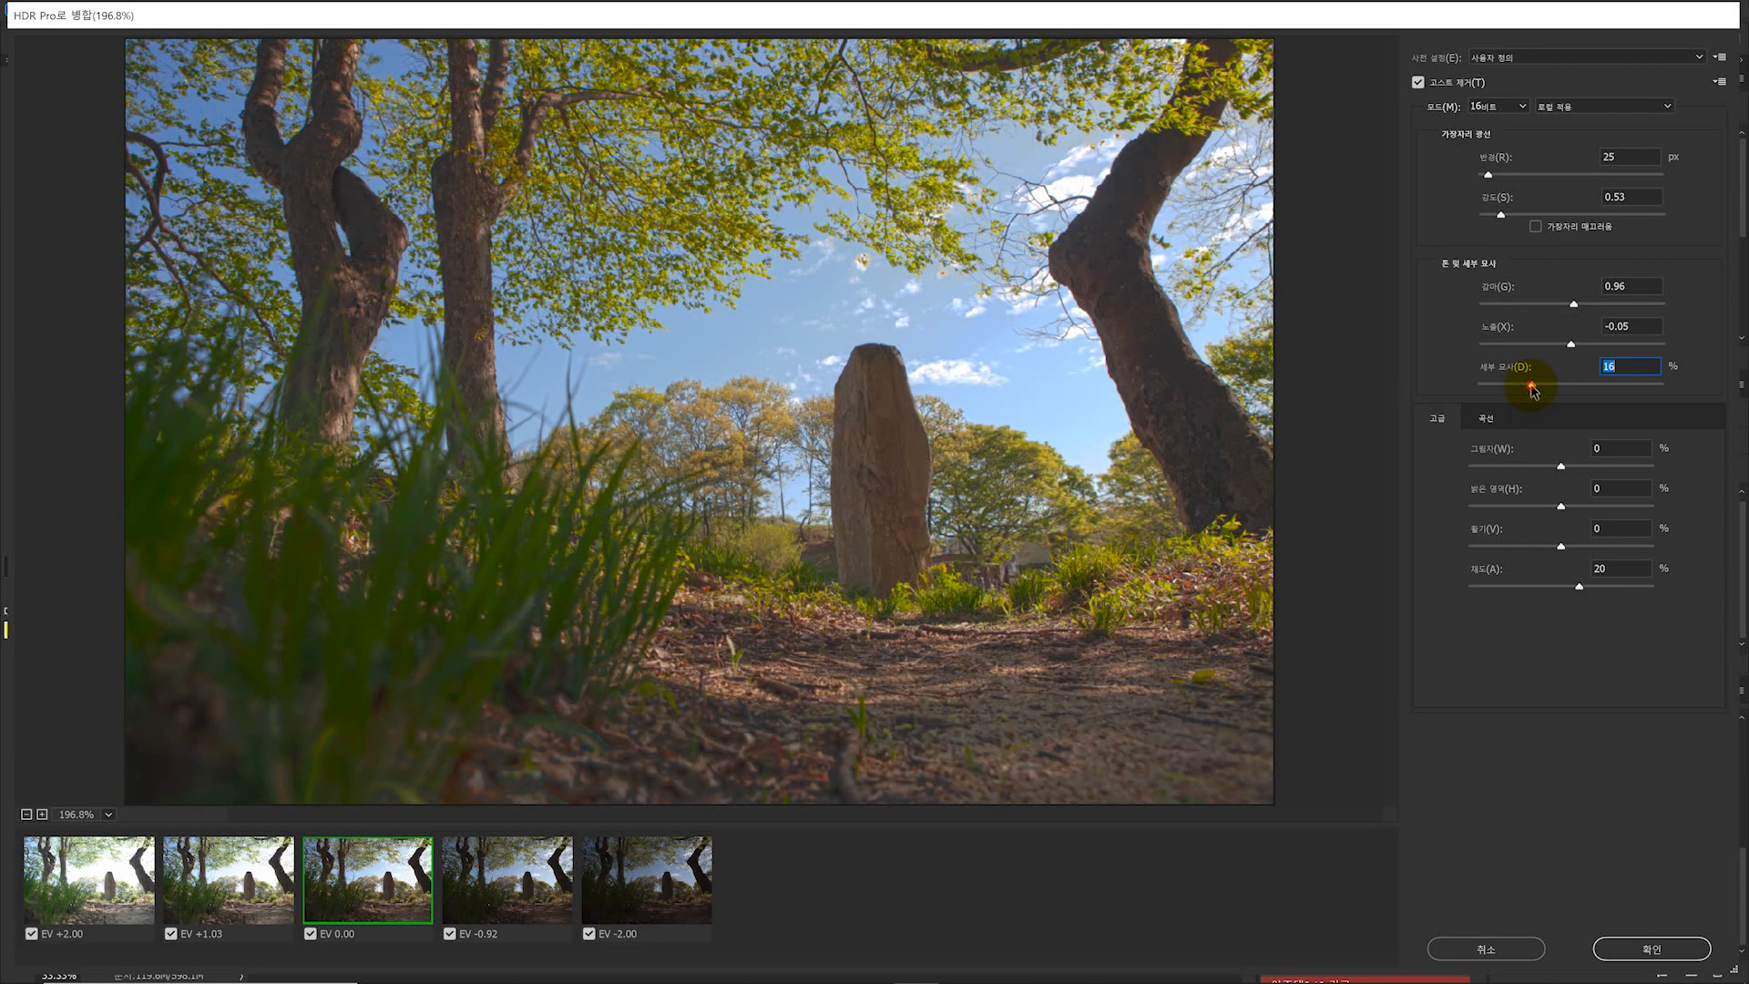
- Set the merge's highlights (밝은 영역) to 7% and finish the HDR merge
left_click_drag(1561, 506, 1568, 508)
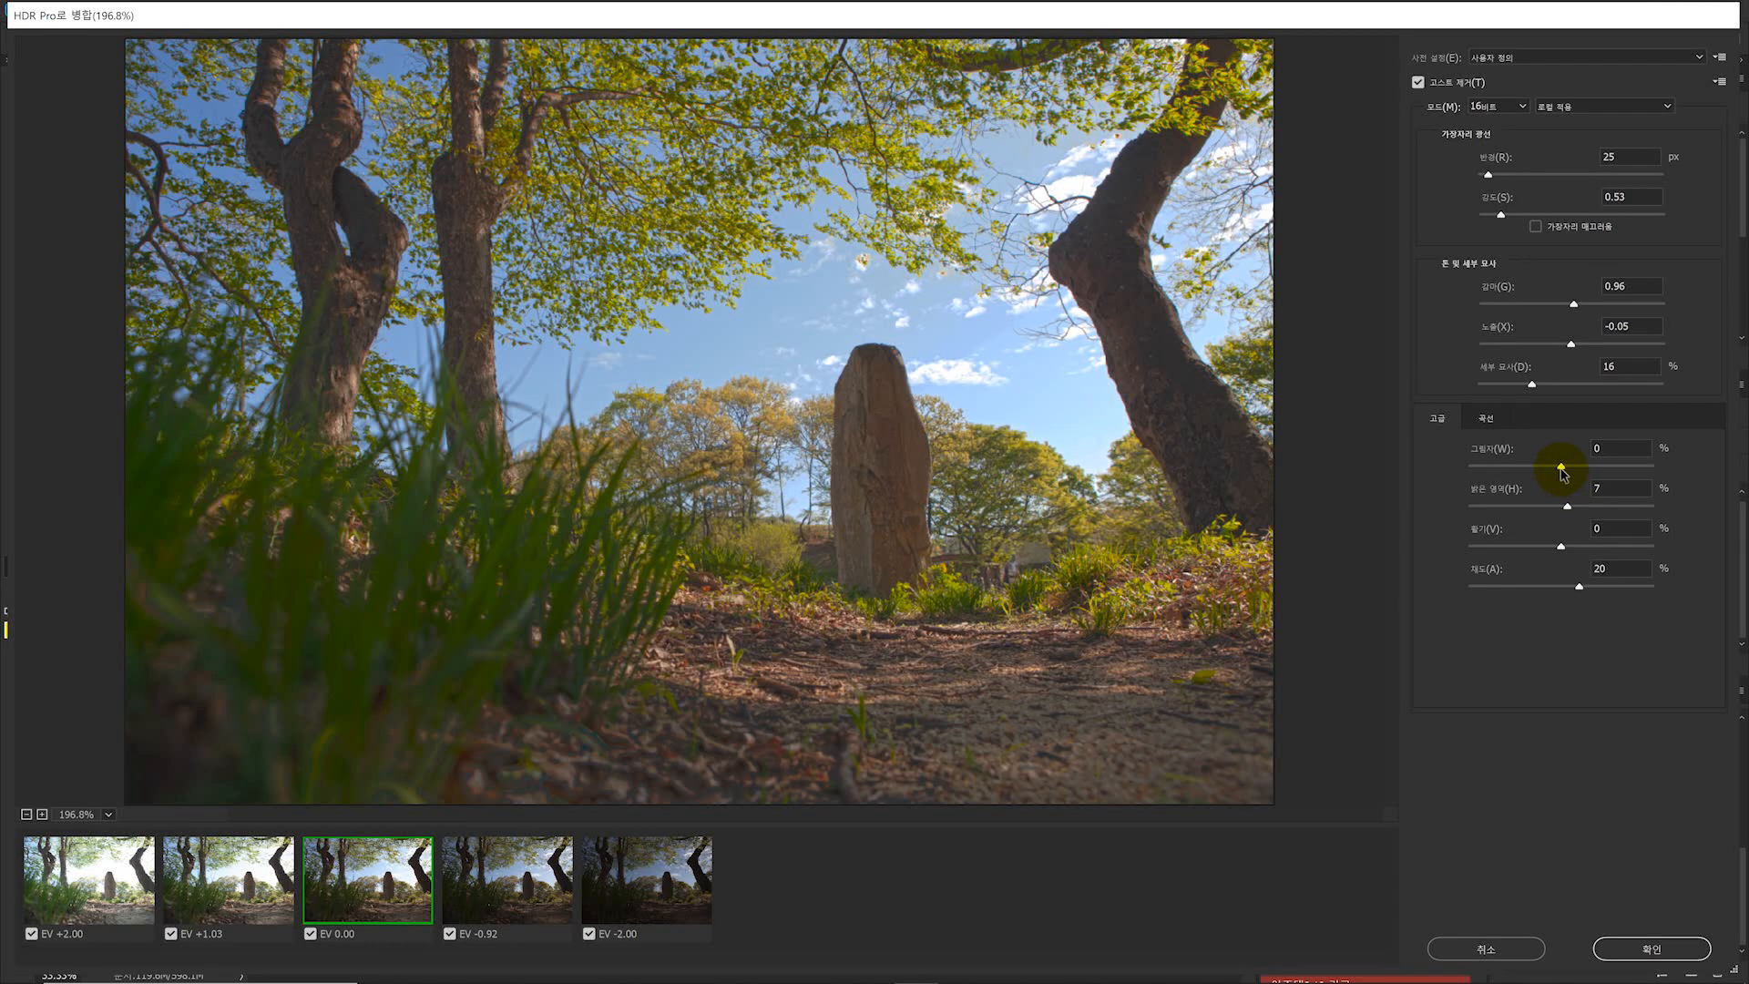
mouse_move(1561, 471)
left_mouse_down()
mouse_move(1538, 473)
mouse_move(1563, 472)
left_mouse_up()
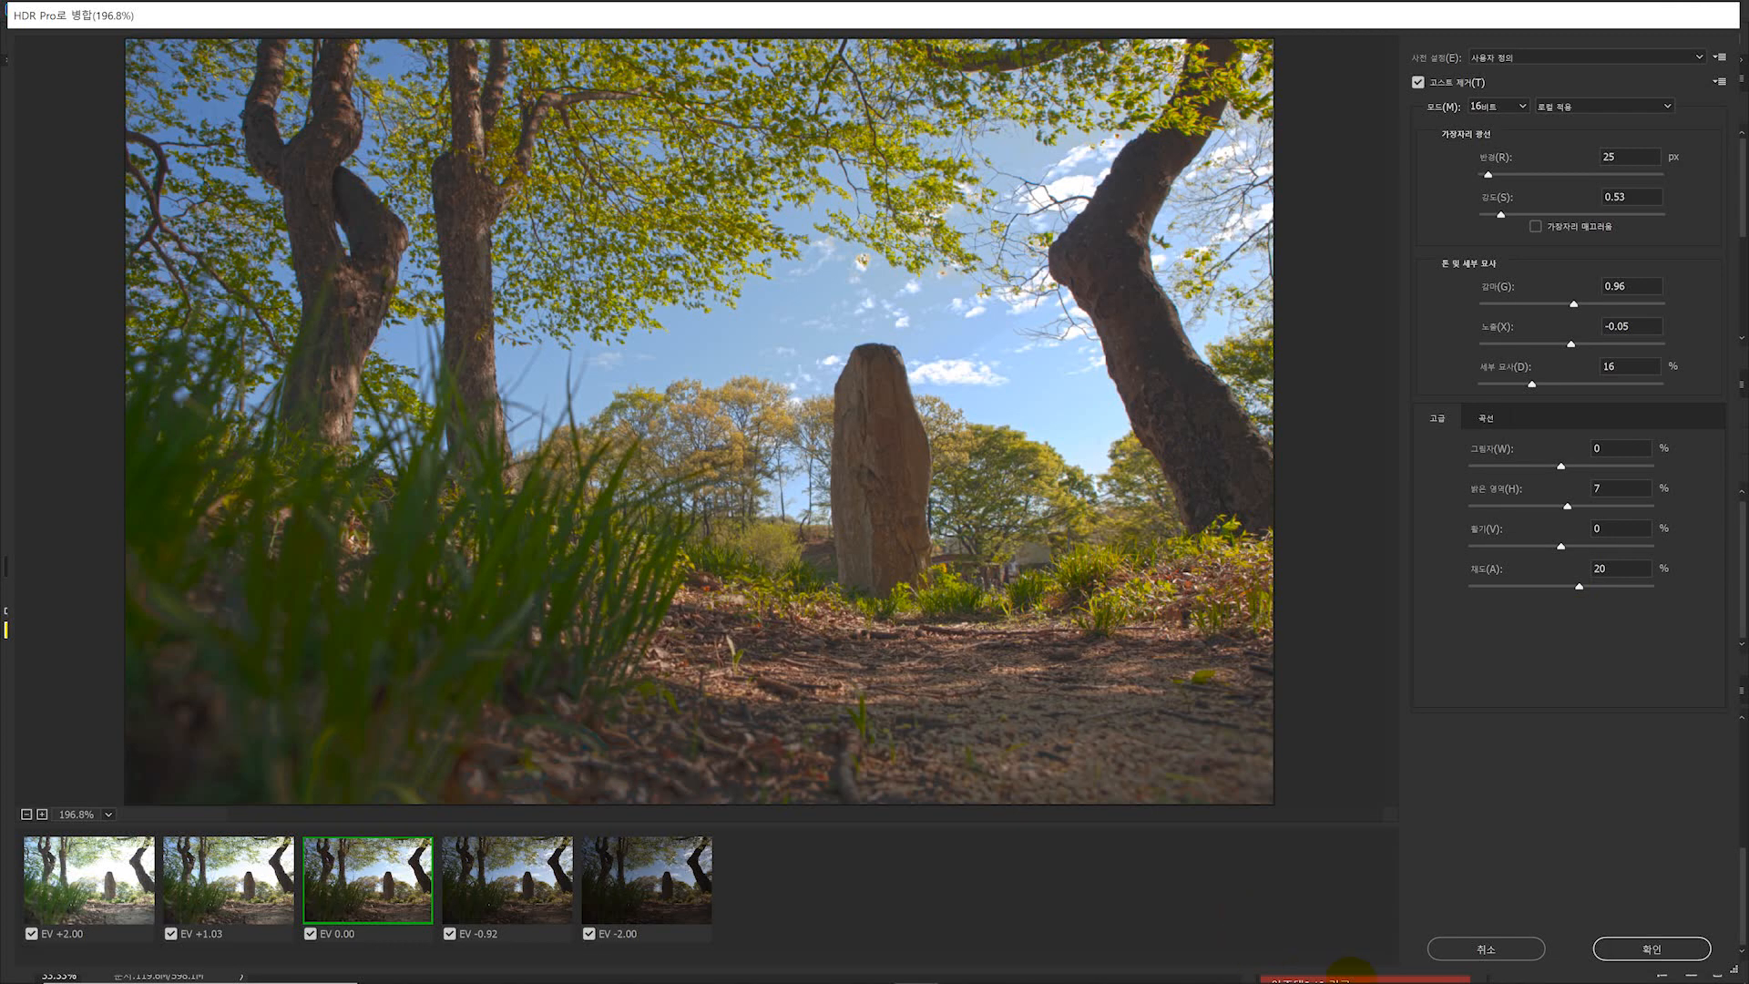
left_click(1649, 947)
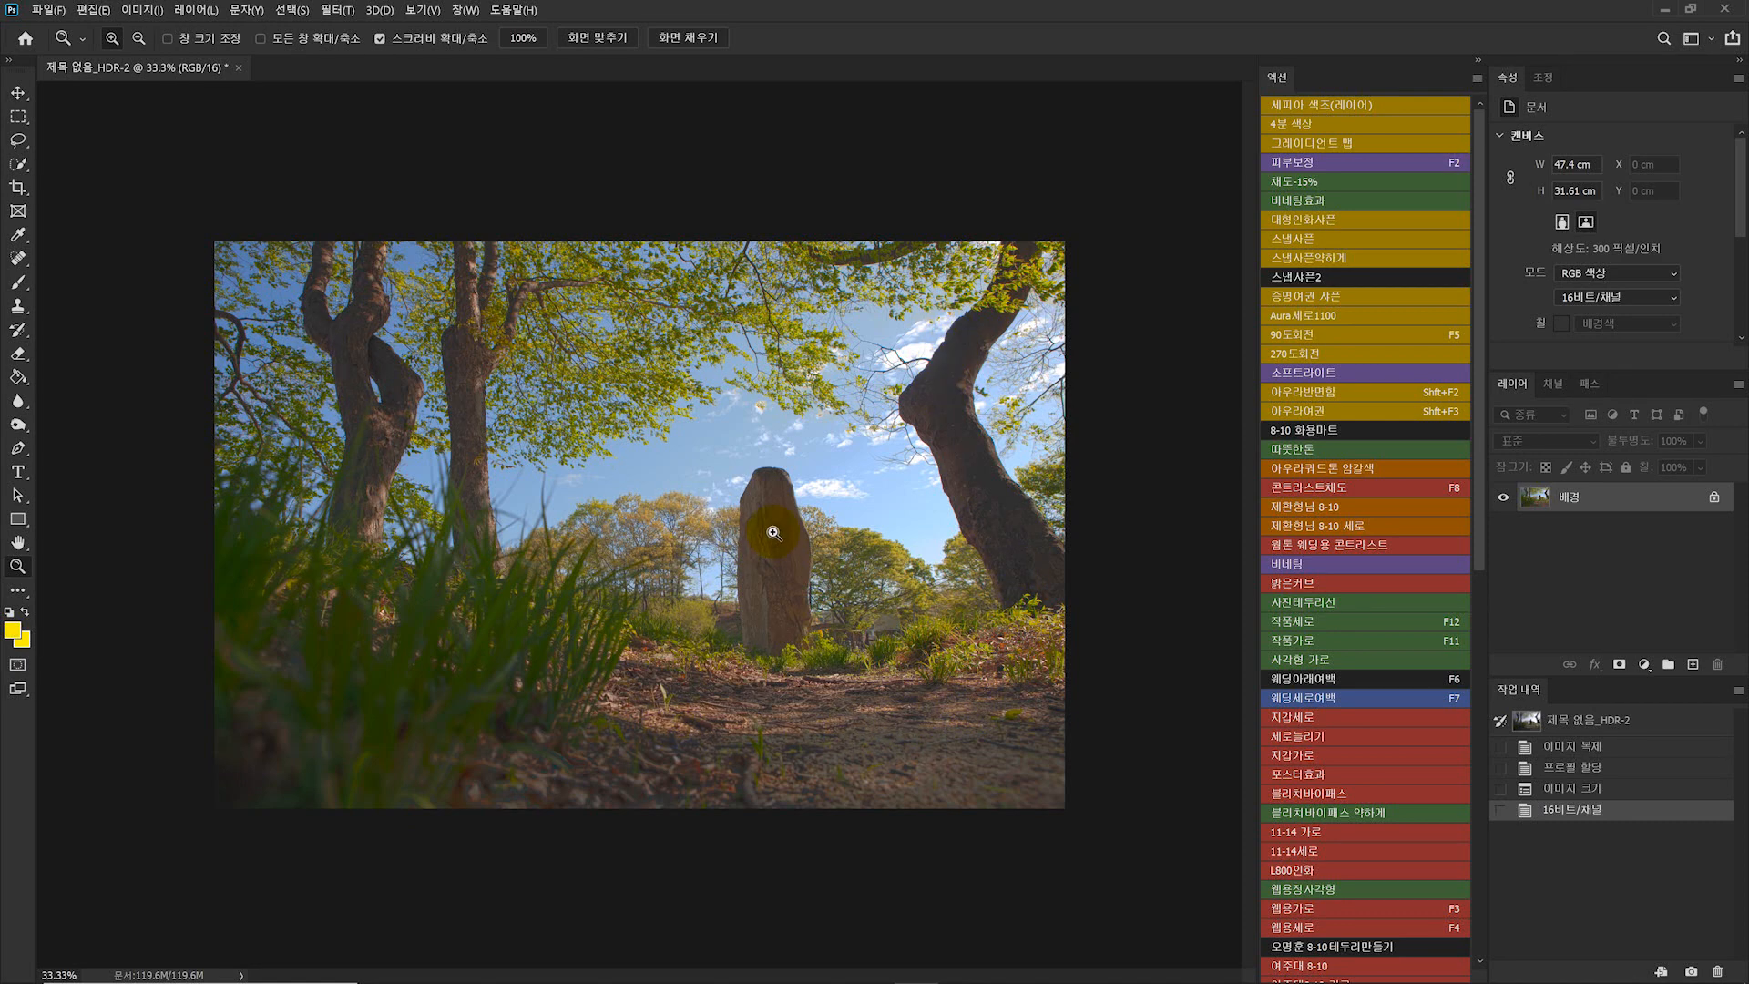
- Examine the standing stone's surface detail in the merged photo up close, then view the whole image
left_click(770, 583)
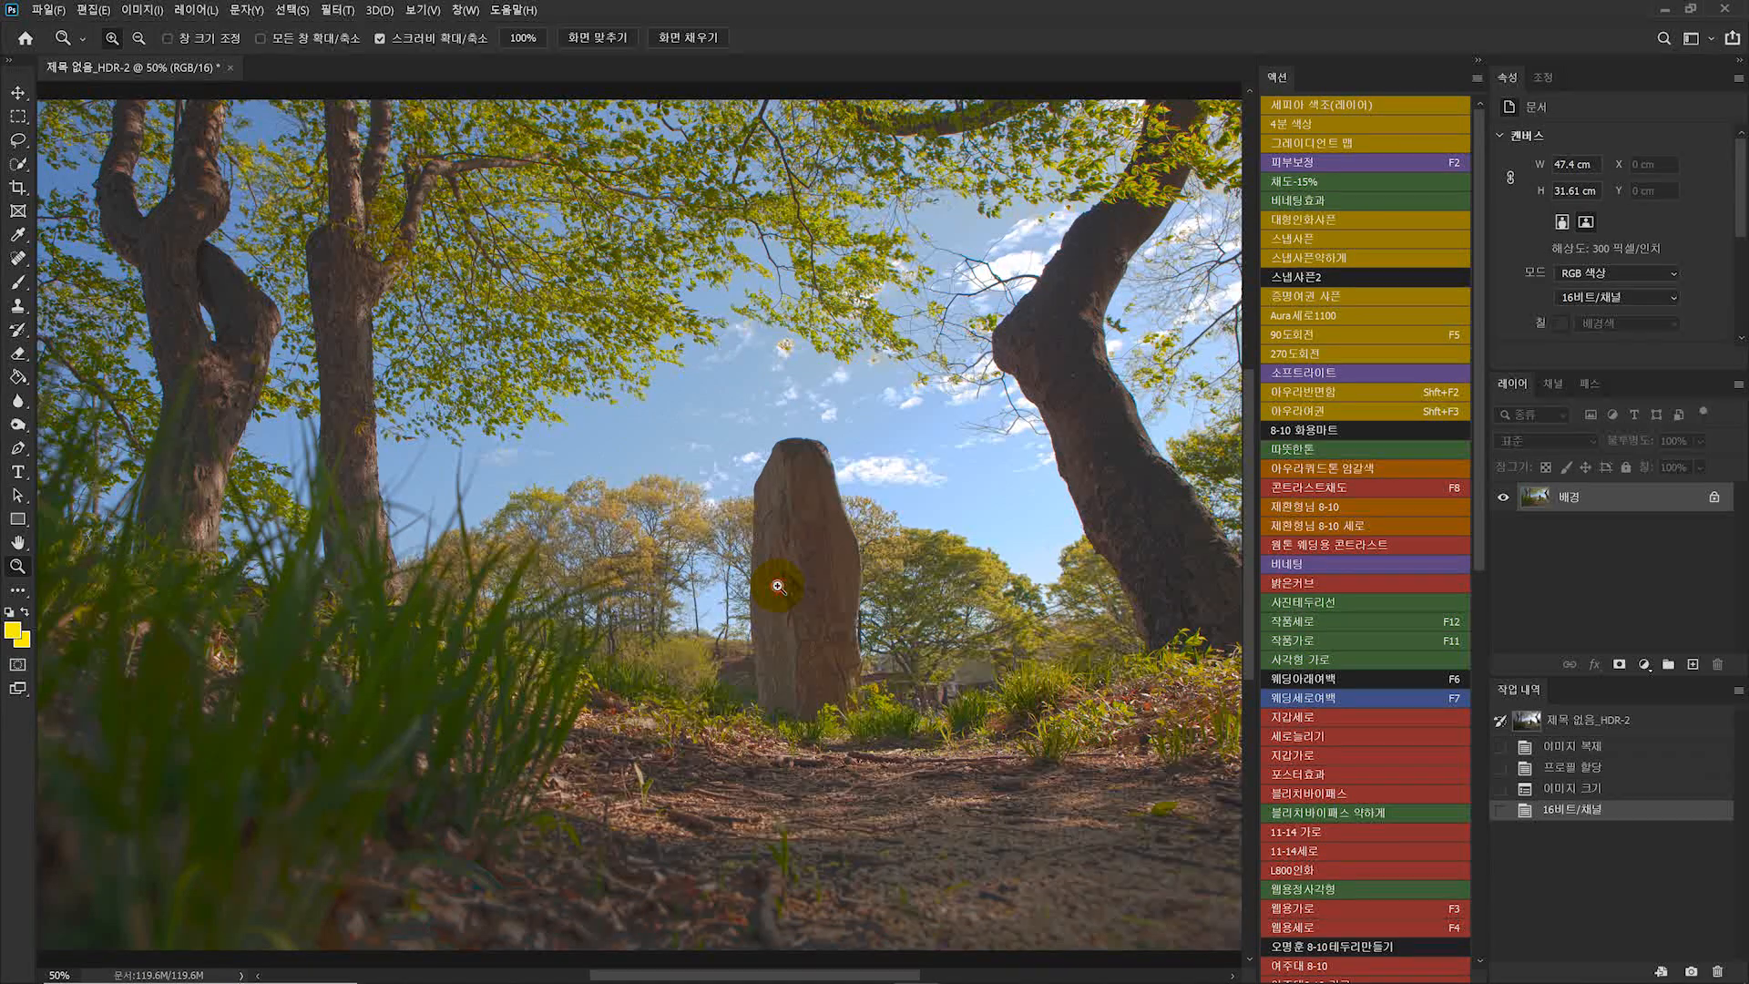
left_click(777, 586)
left_click(806, 566)
left_click(792, 538)
left_click(775, 570)
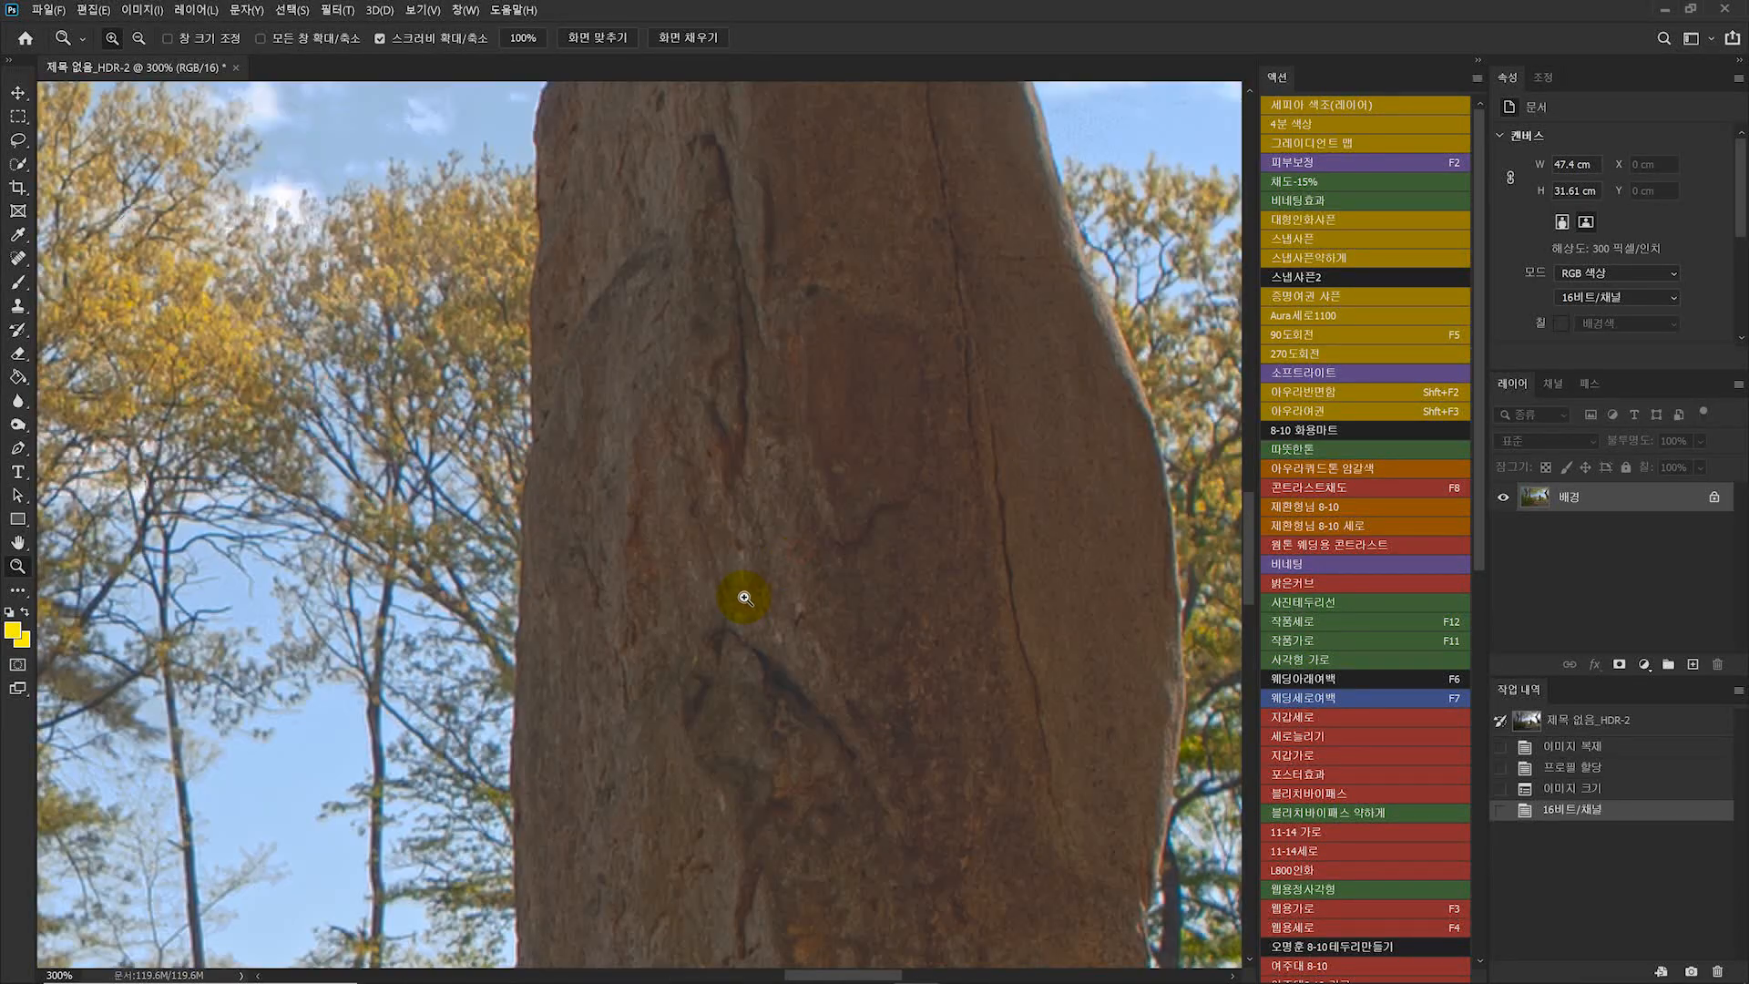
left_click(743, 597, "alt")
left_click(742, 597, "alt")
left_click(742, 598, "alt")
left_click(743, 598, "alt")
left_click(742, 597, "alt")
left_click(738, 598, "alt")
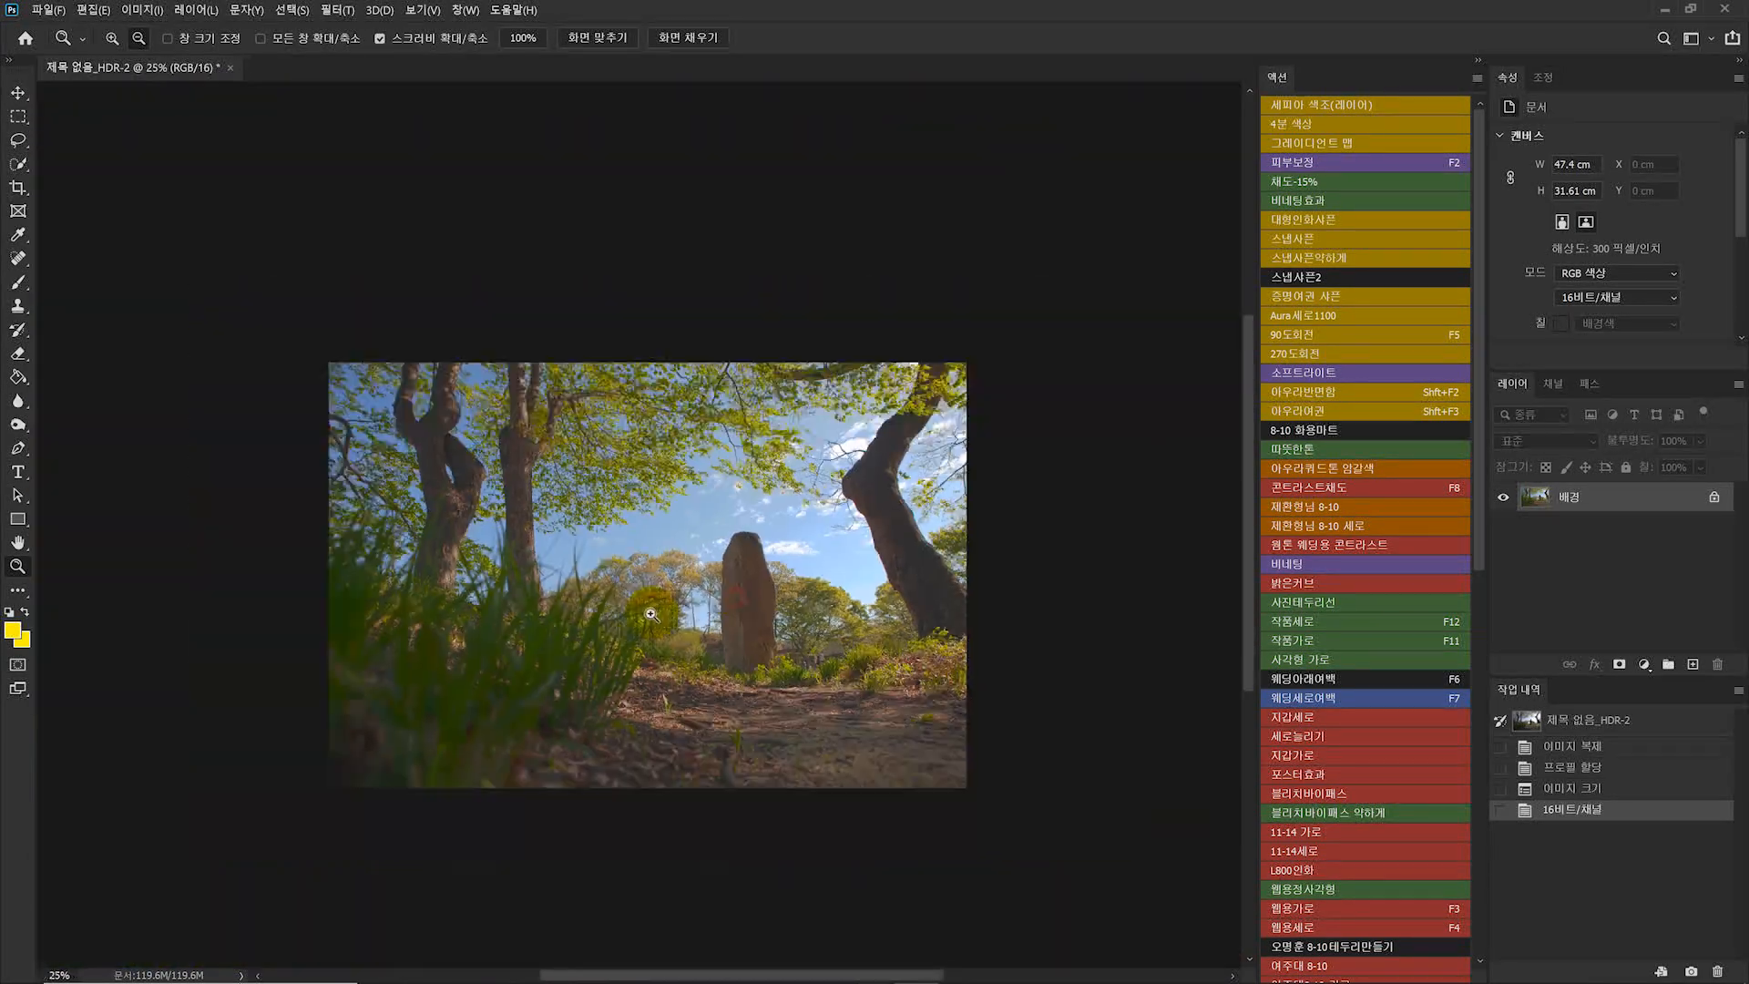
left_click(651, 614)
left_click(650, 614)
left_click(651, 614, "alt")
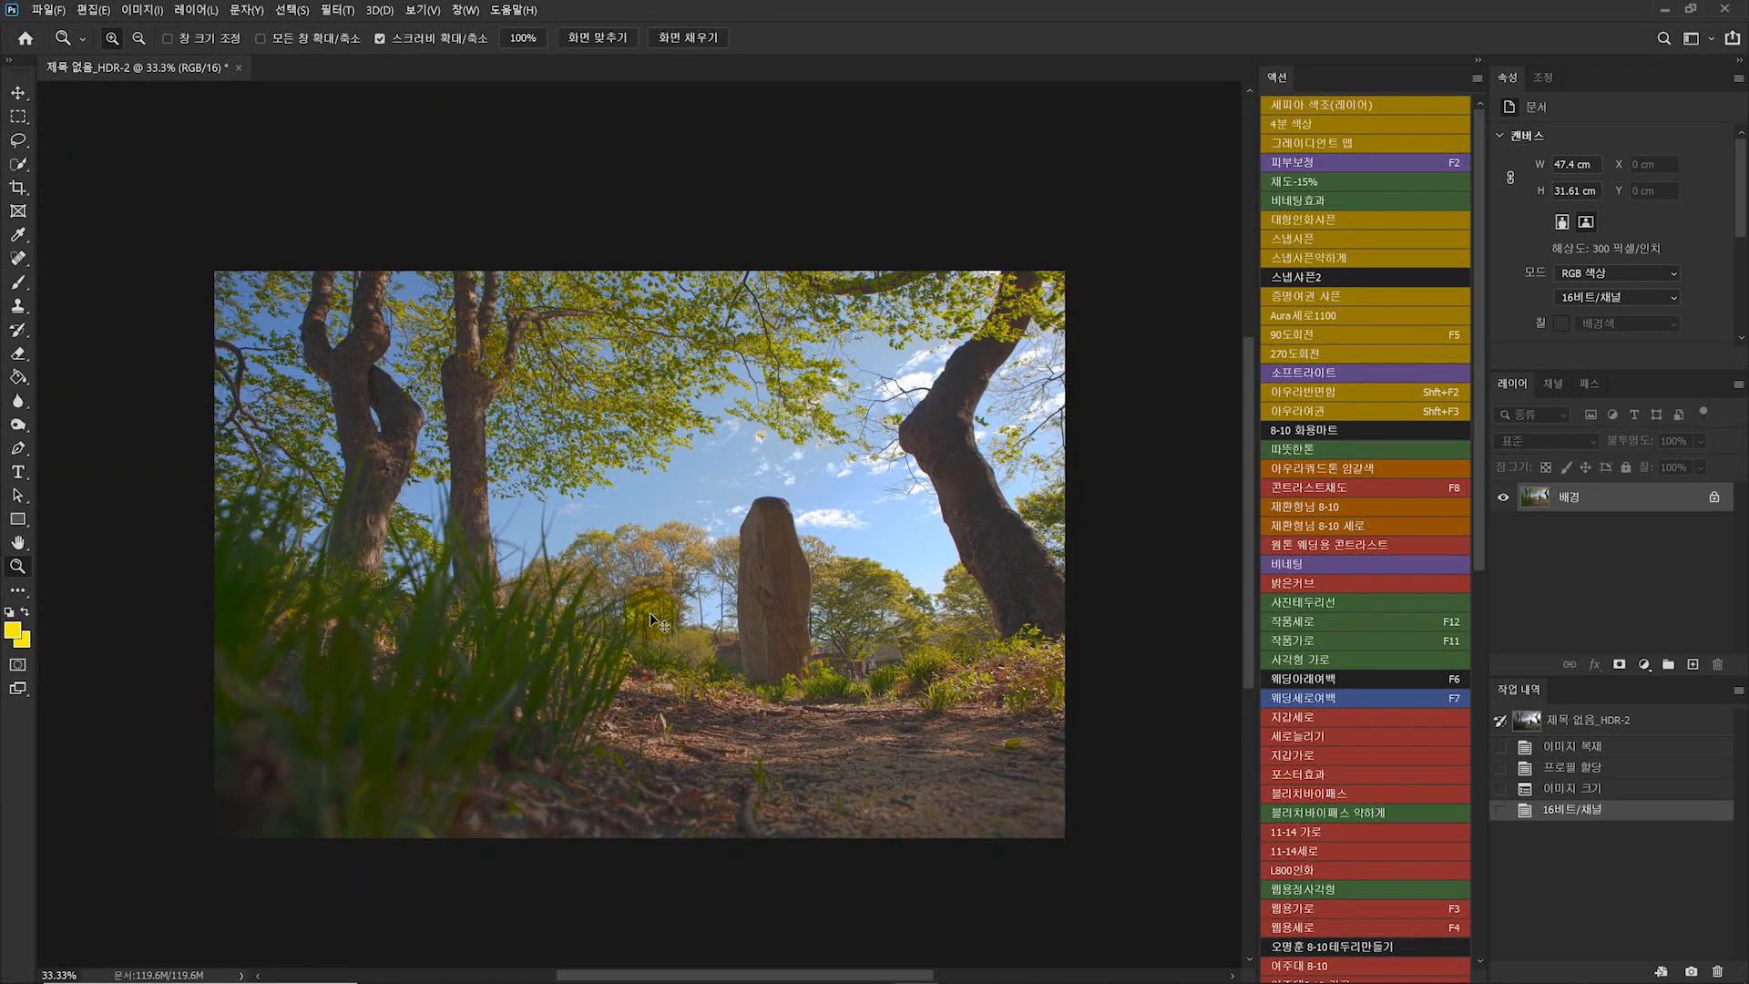
- Duplicate the background layer of the merged photo
key("ctrl+j")
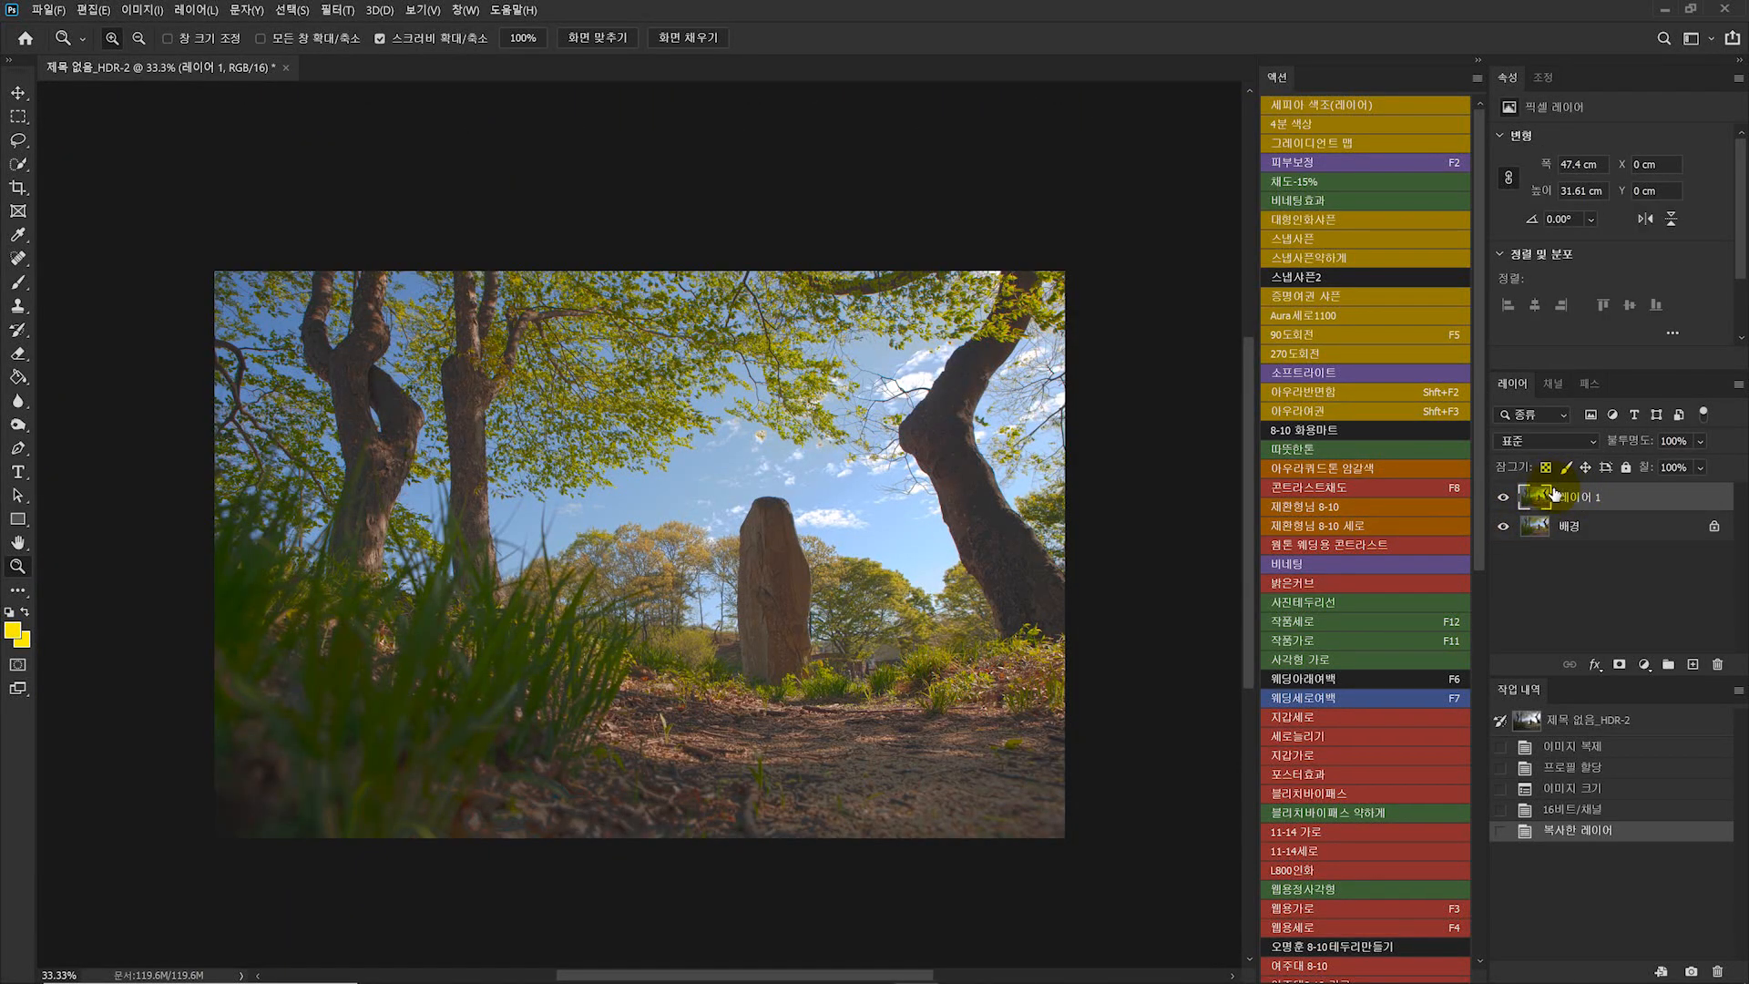
left_click(337, 10)
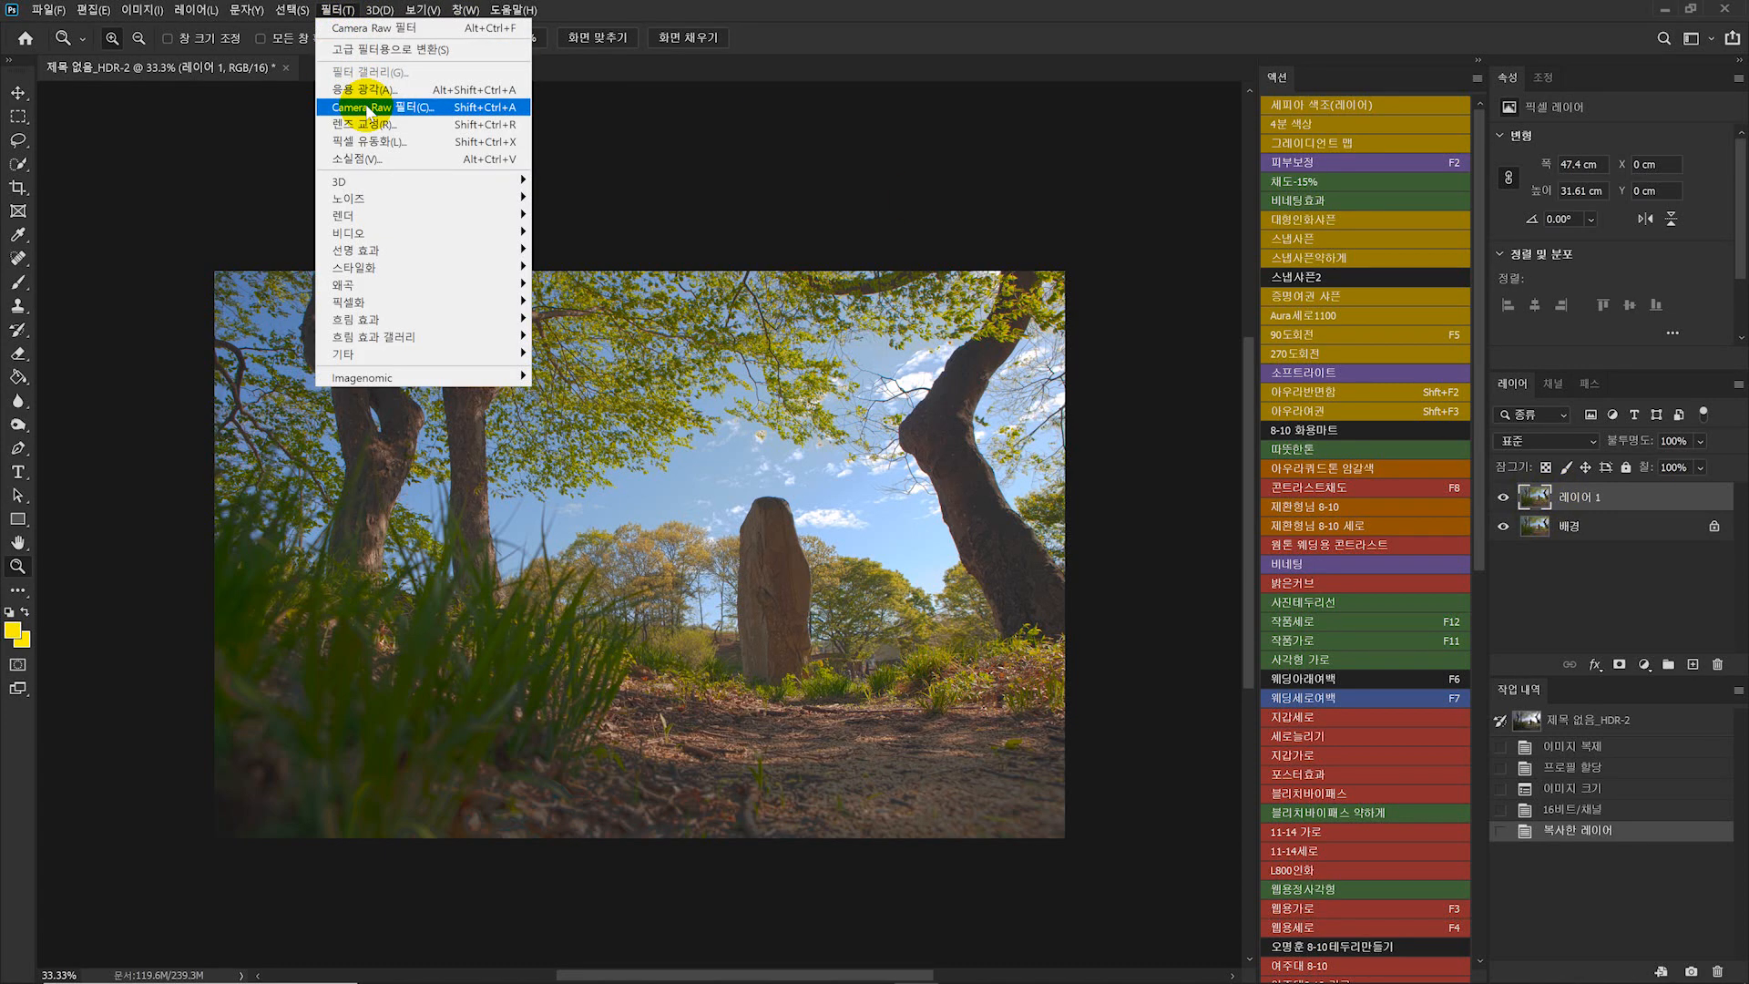
left_click(597, 134)
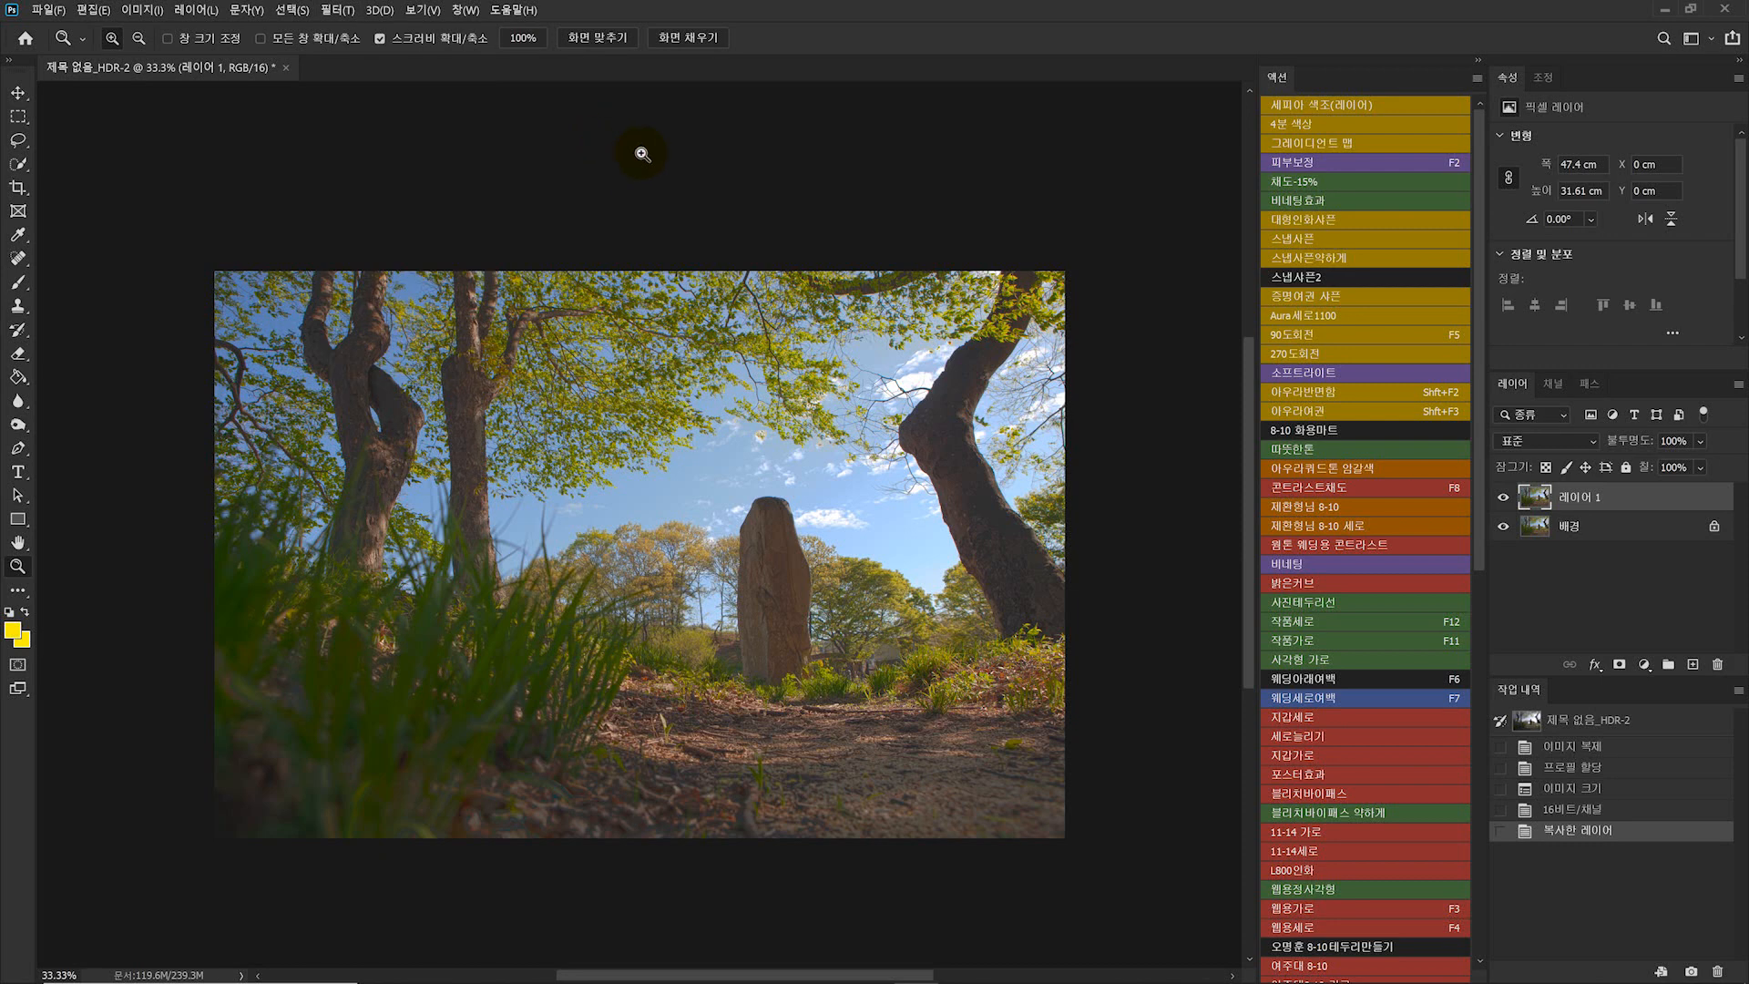
left_click(330, 10)
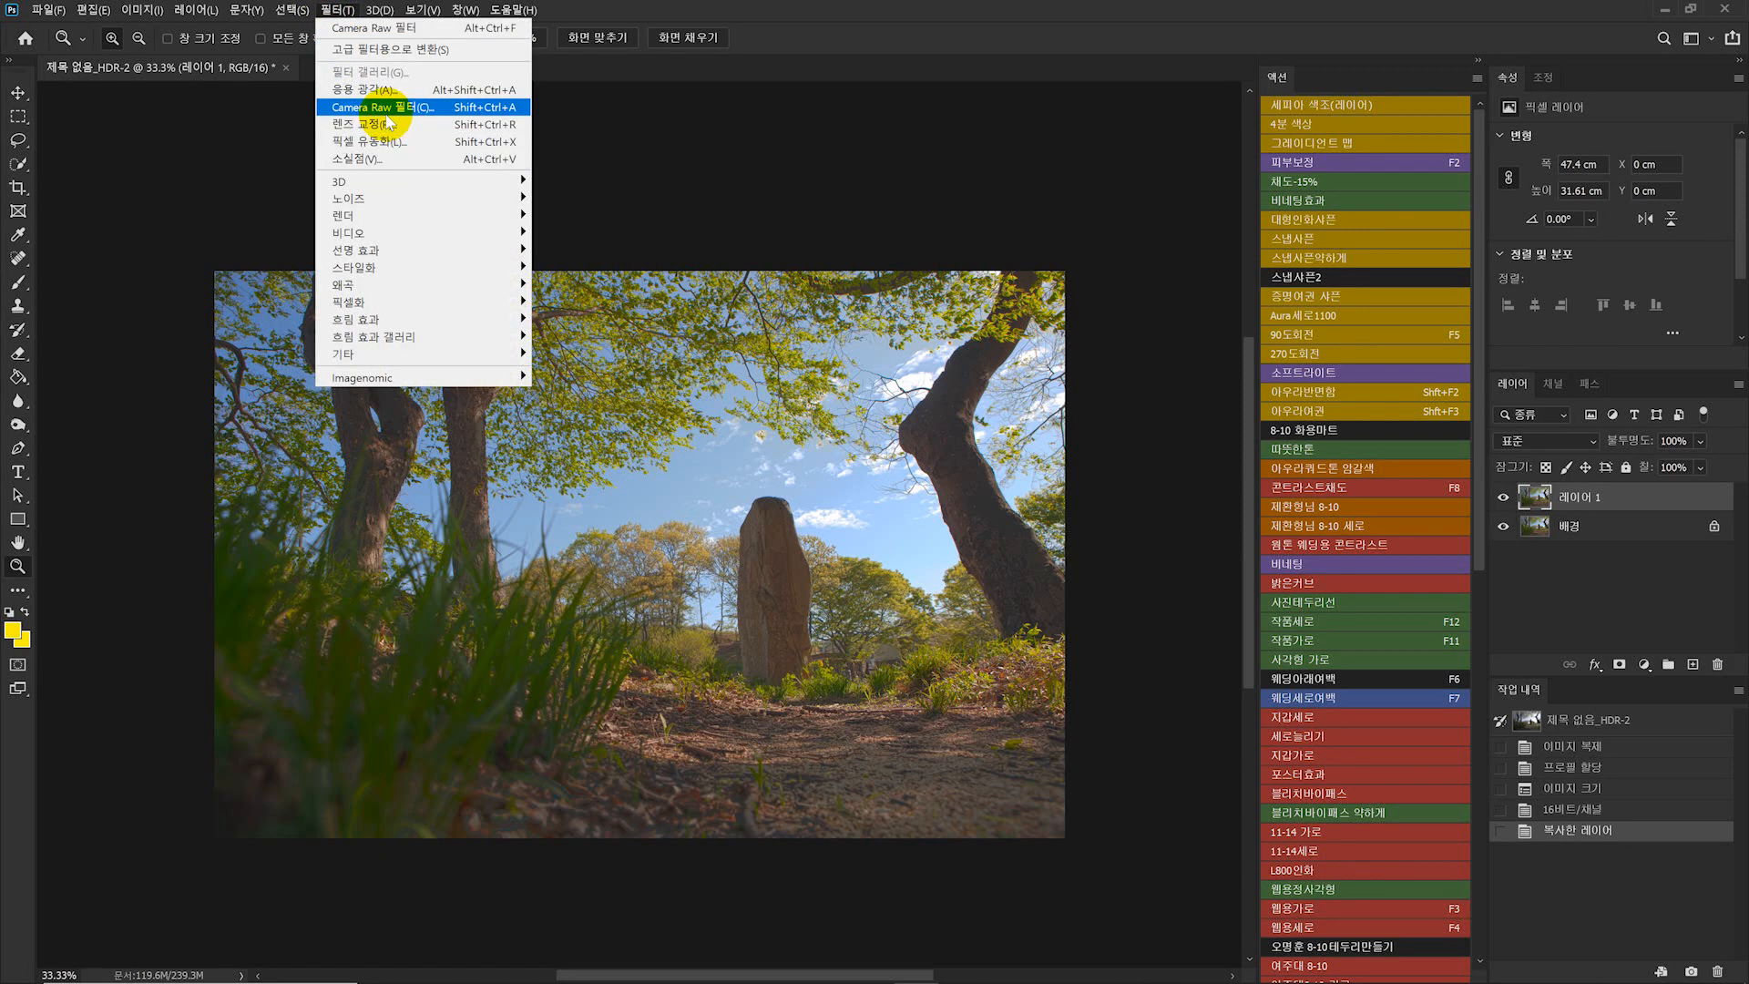
left_click(687, 197)
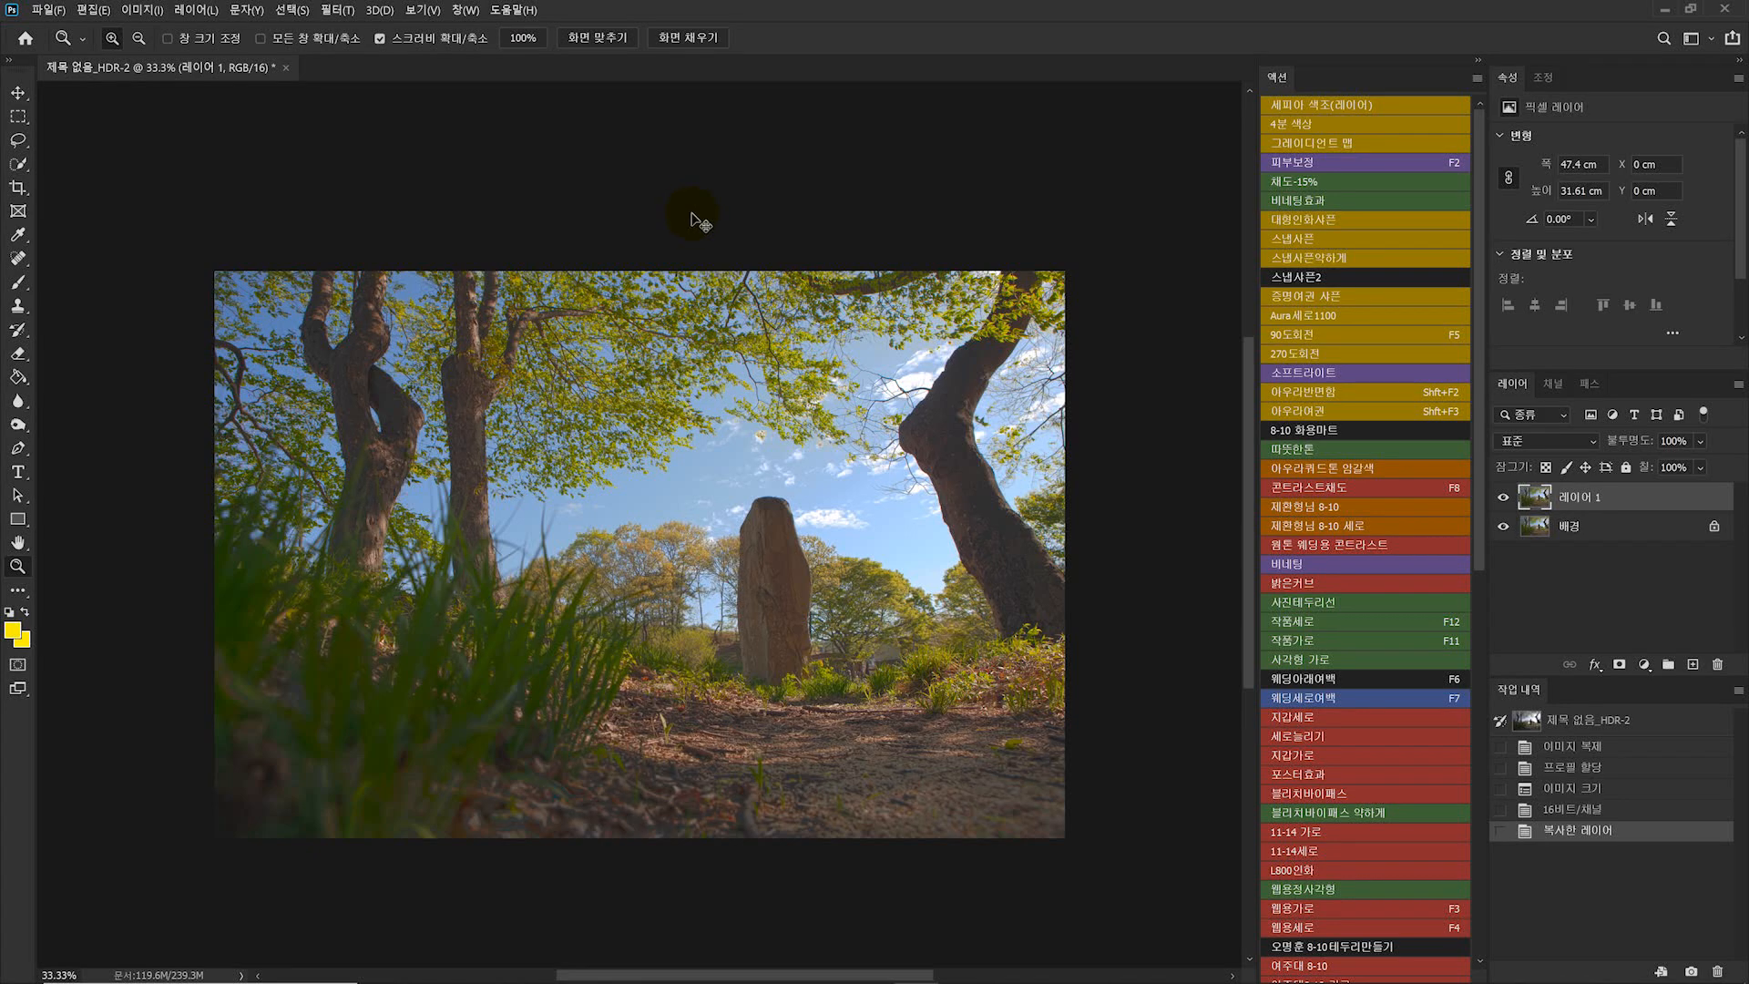
key("alt+shift+ctrl+b")
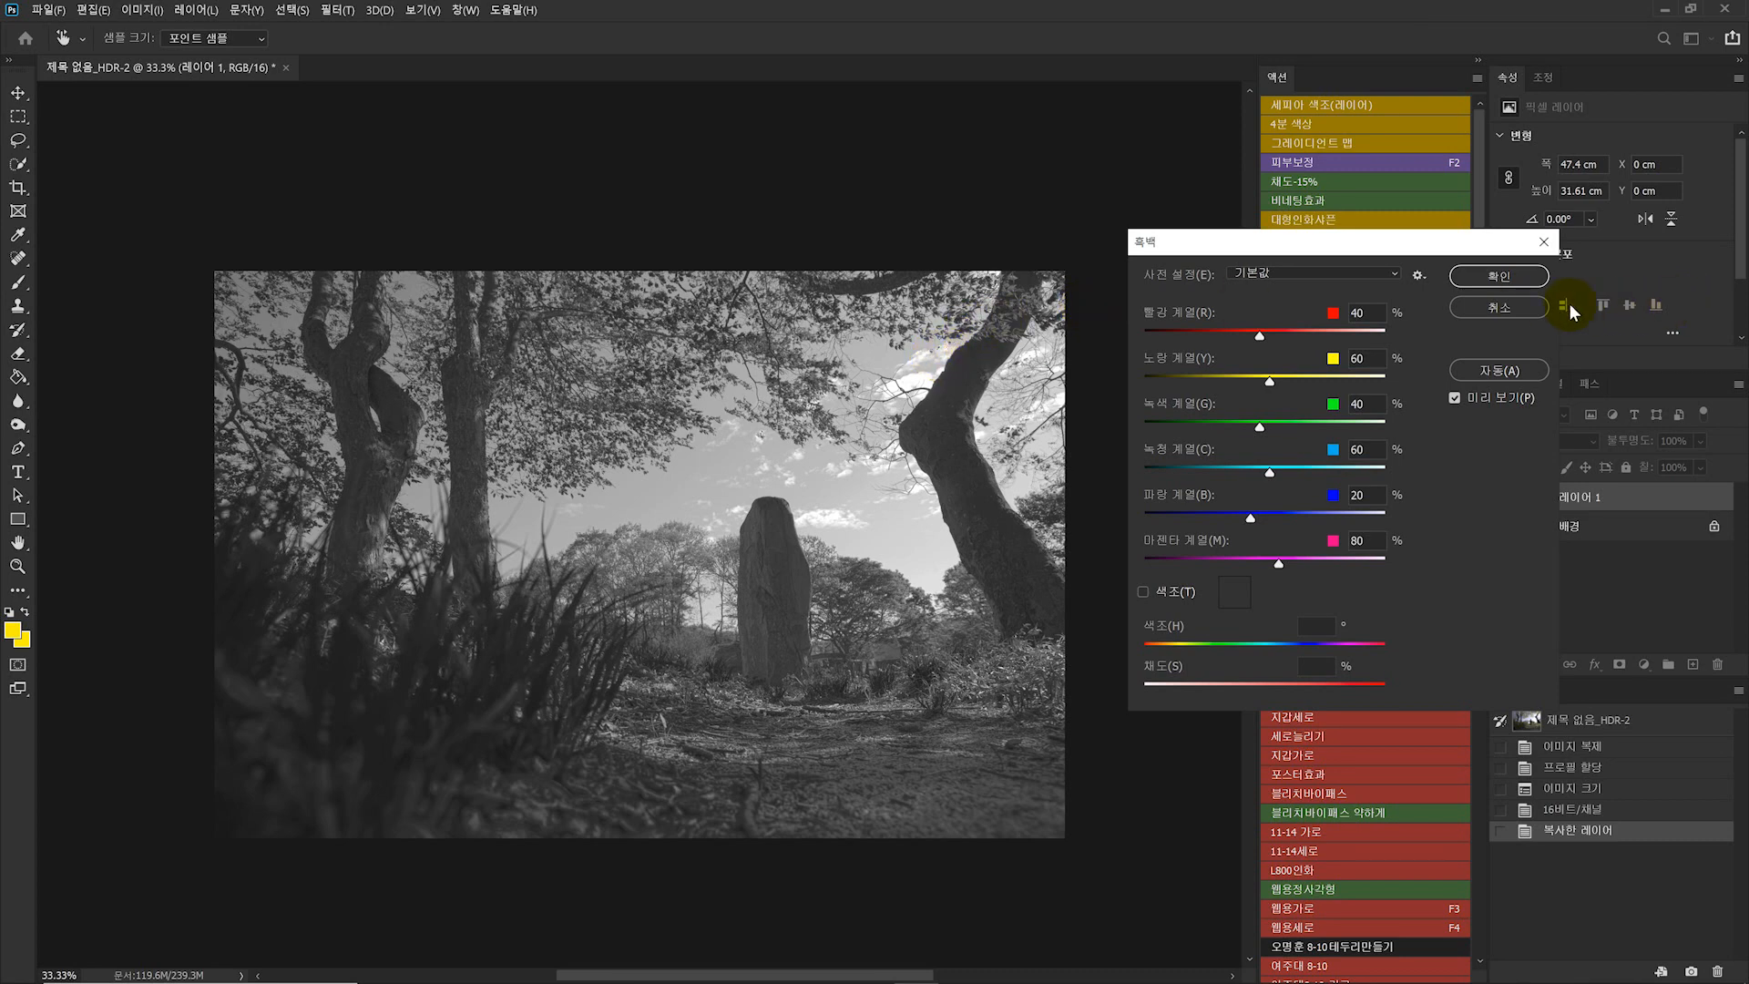
left_click(1514, 306)
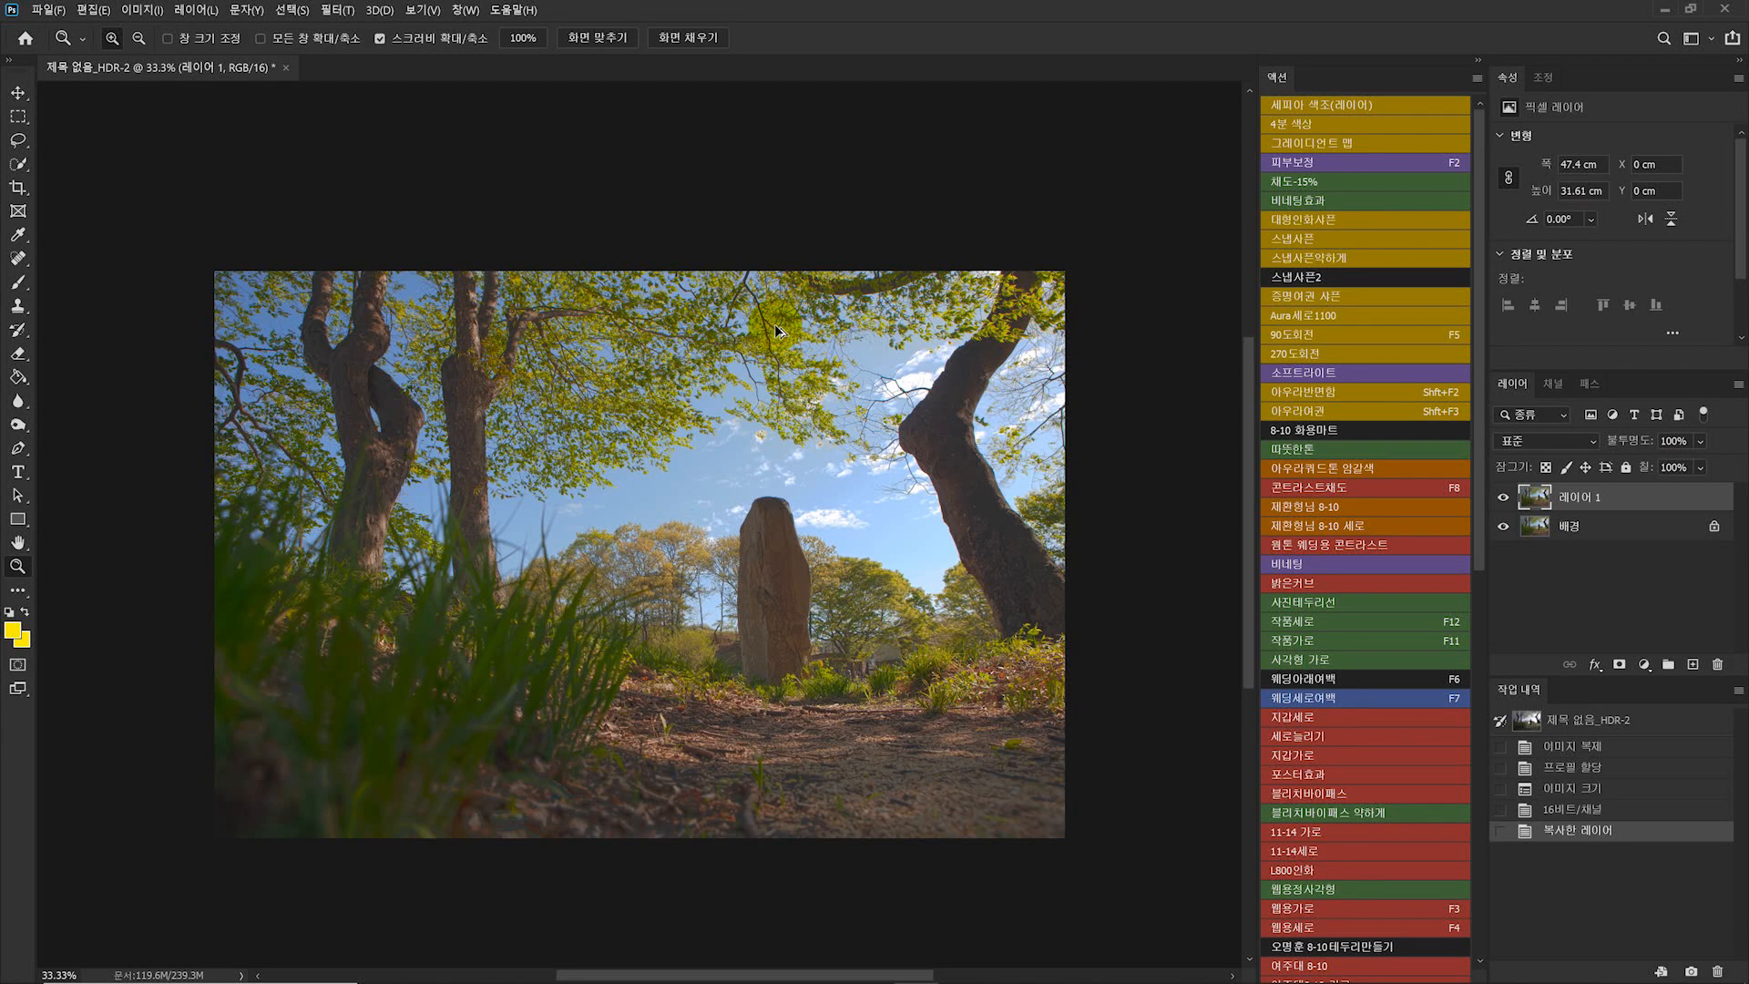
- Try a Black & White (흑백) adjustment on the layer copy, brightening the sky with blues at 36%
key("ctrl+alt+shift+b")
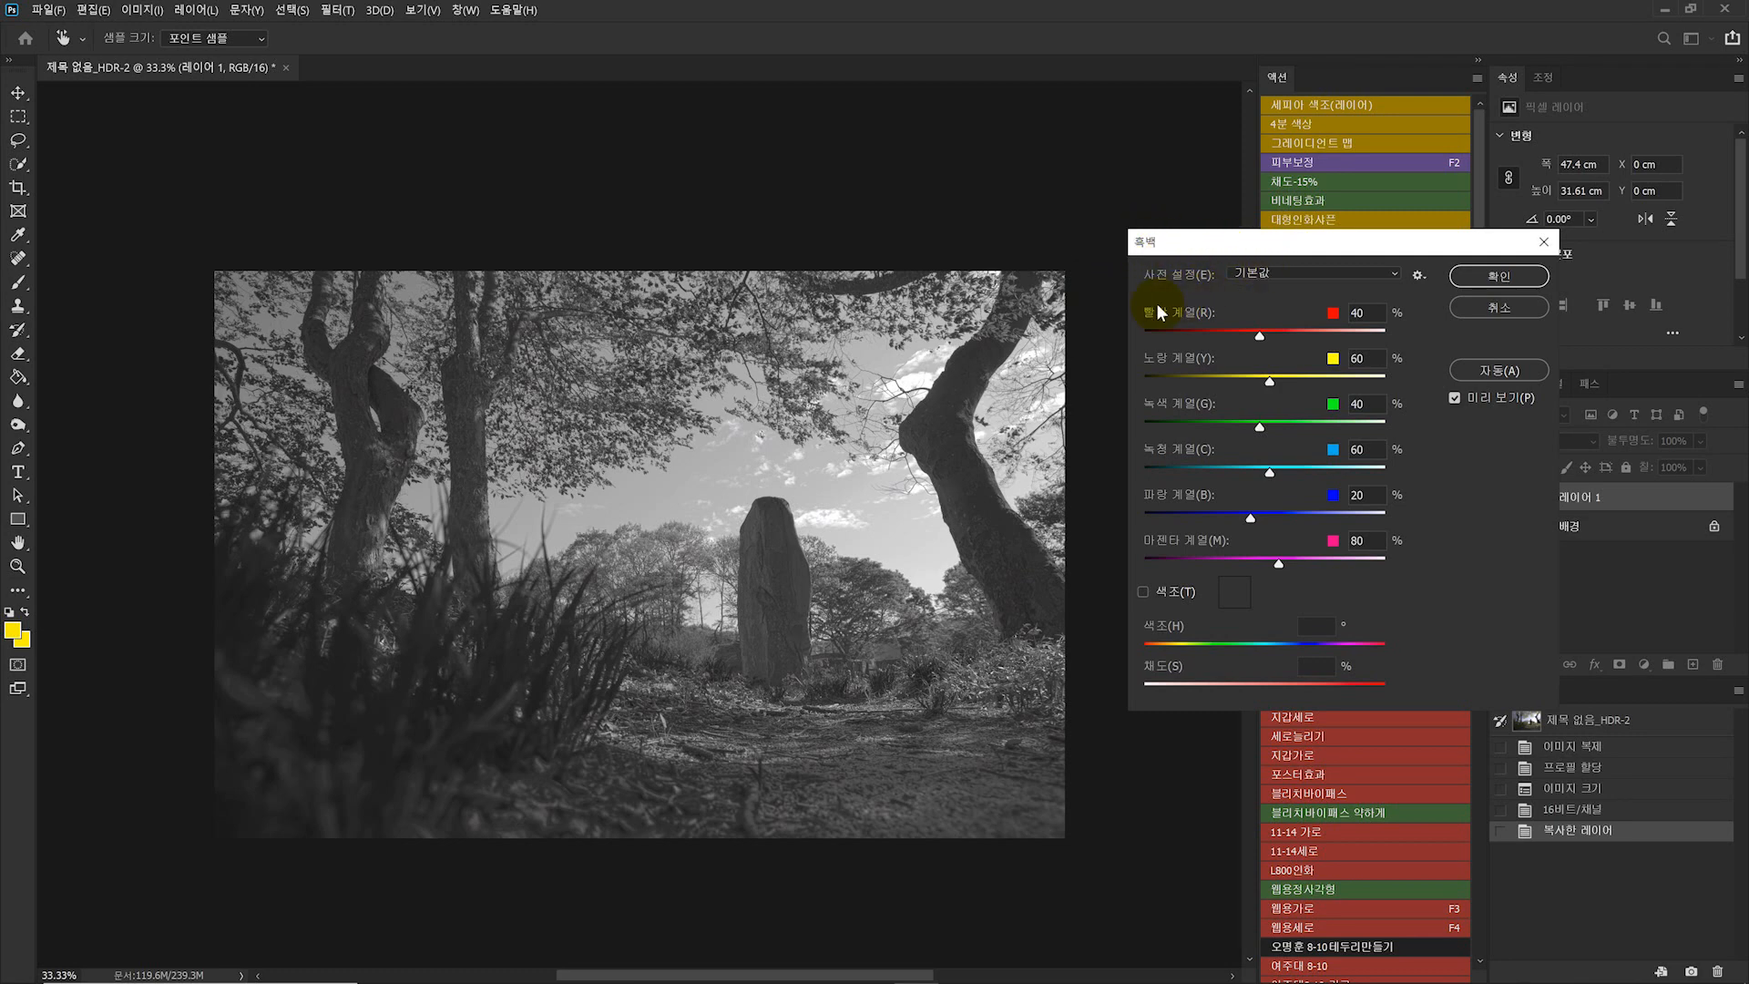
left_click(692, 473)
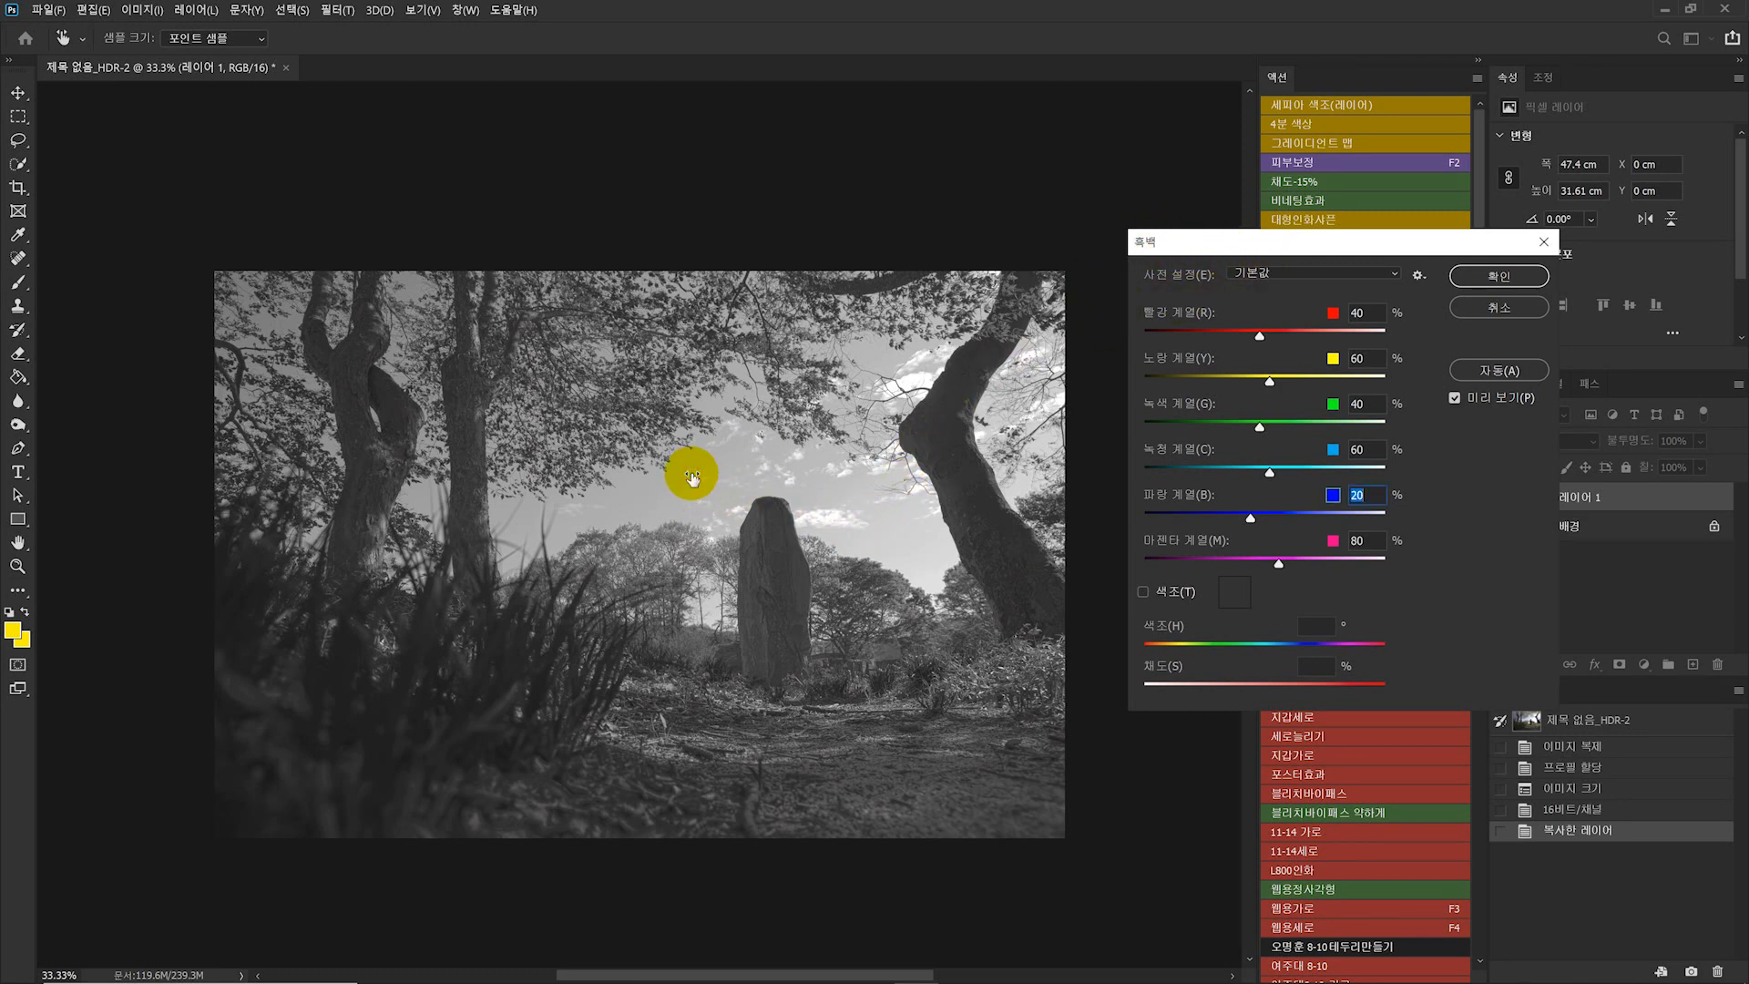
mouse_move(692, 474)
left_mouse_down()
mouse_move(795, 475)
mouse_move(527, 488)
mouse_move(768, 476)
mouse_move(656, 484)
mouse_move(695, 492)
left_mouse_up()
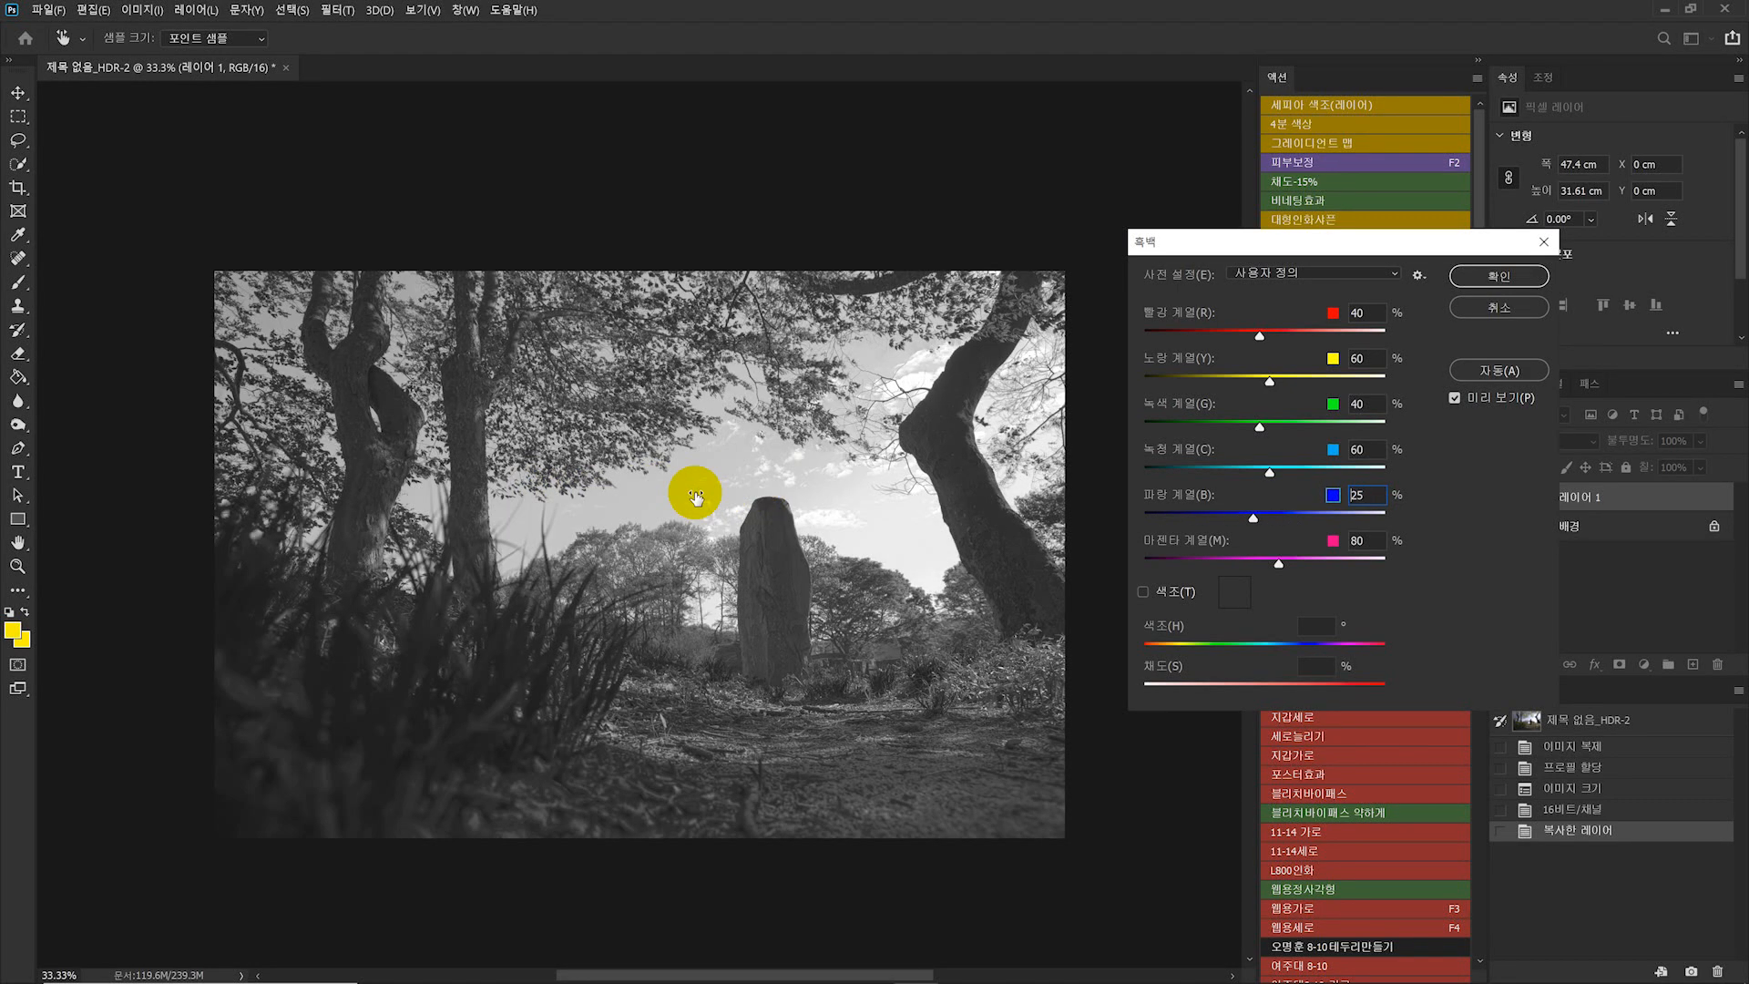
left_click_drag(656, 488, 661, 495)
- Try darkening the standing stone with reds at 32% and brightening the leaves with yellows at 78%
left_click(784, 592)
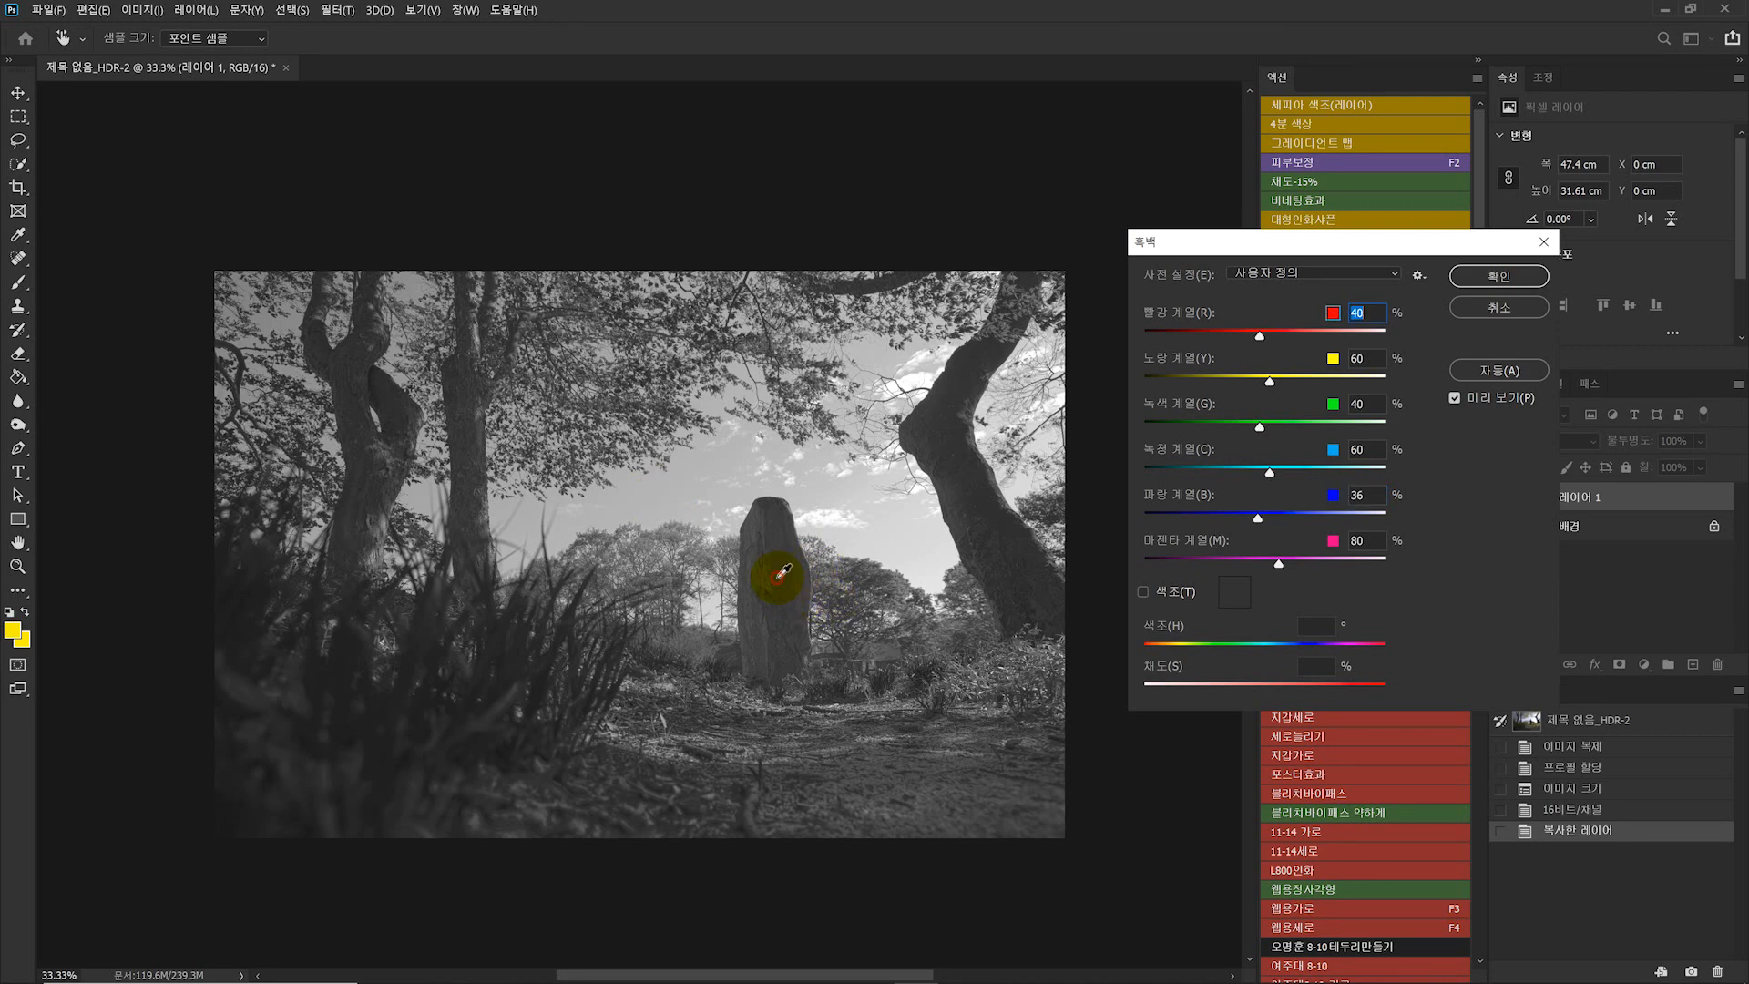
left_click(774, 583)
left_click_drag(773, 583, 800, 519)
left_click(761, 346)
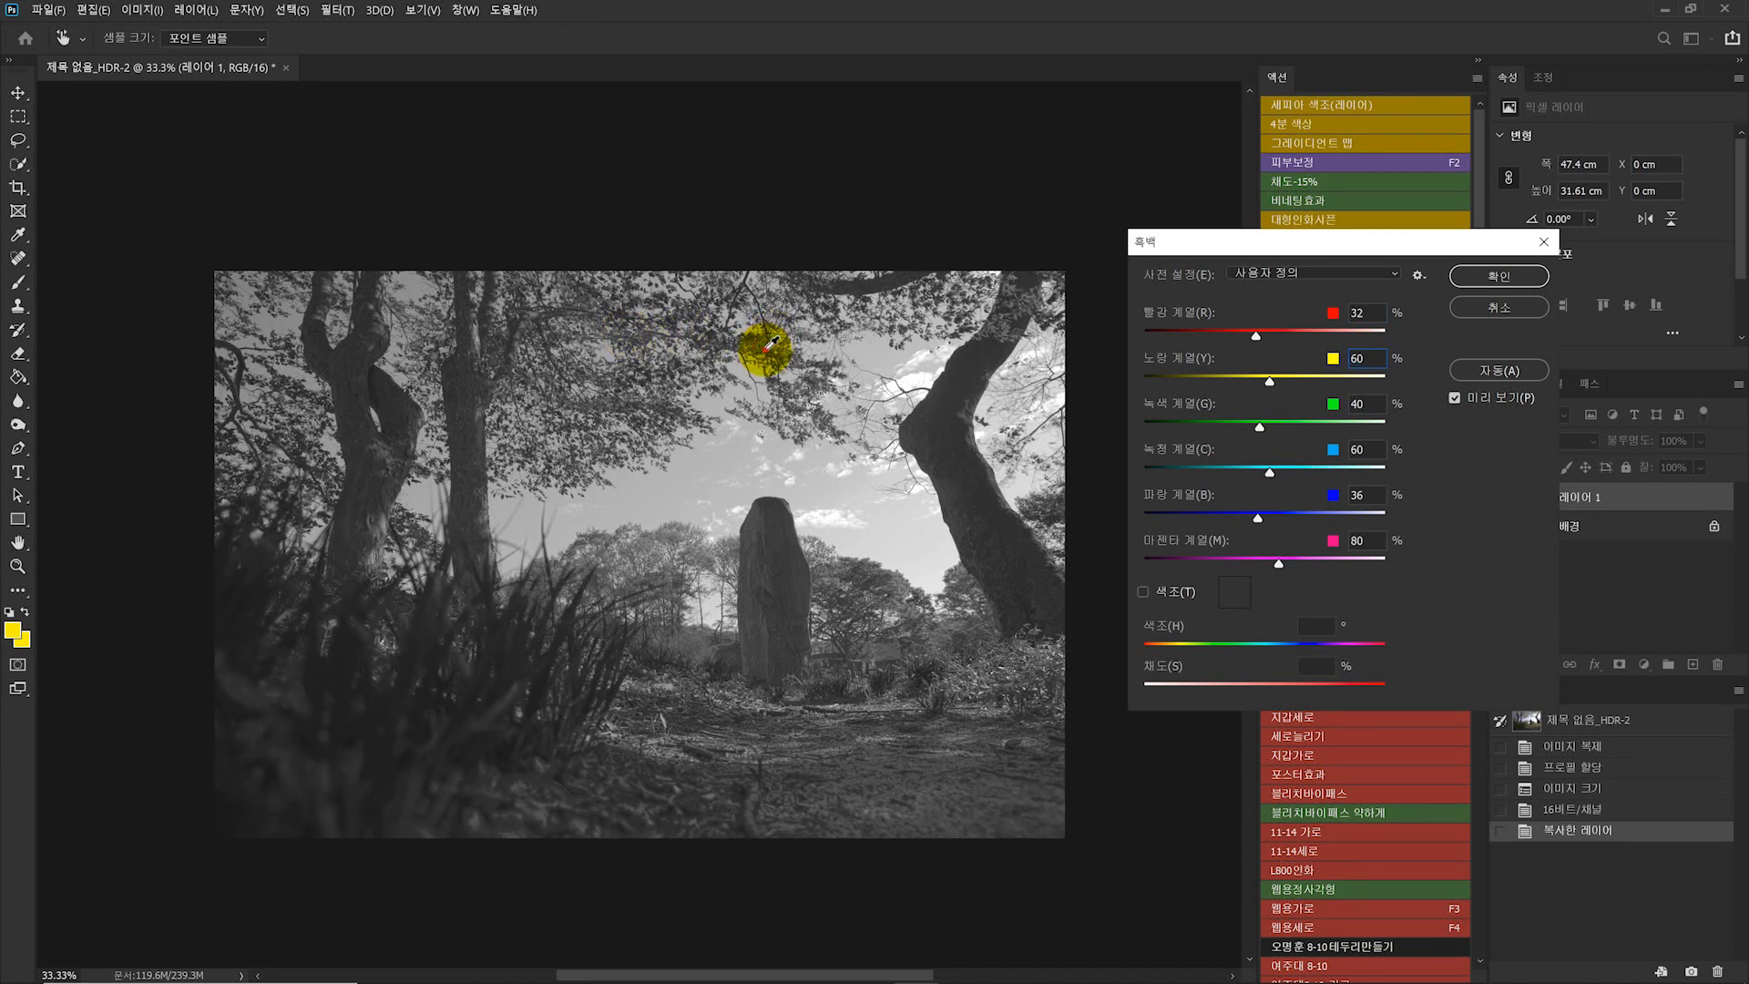
left_click(766, 352)
left_click(765, 350)
left_click_drag(766, 342, 781, 382)
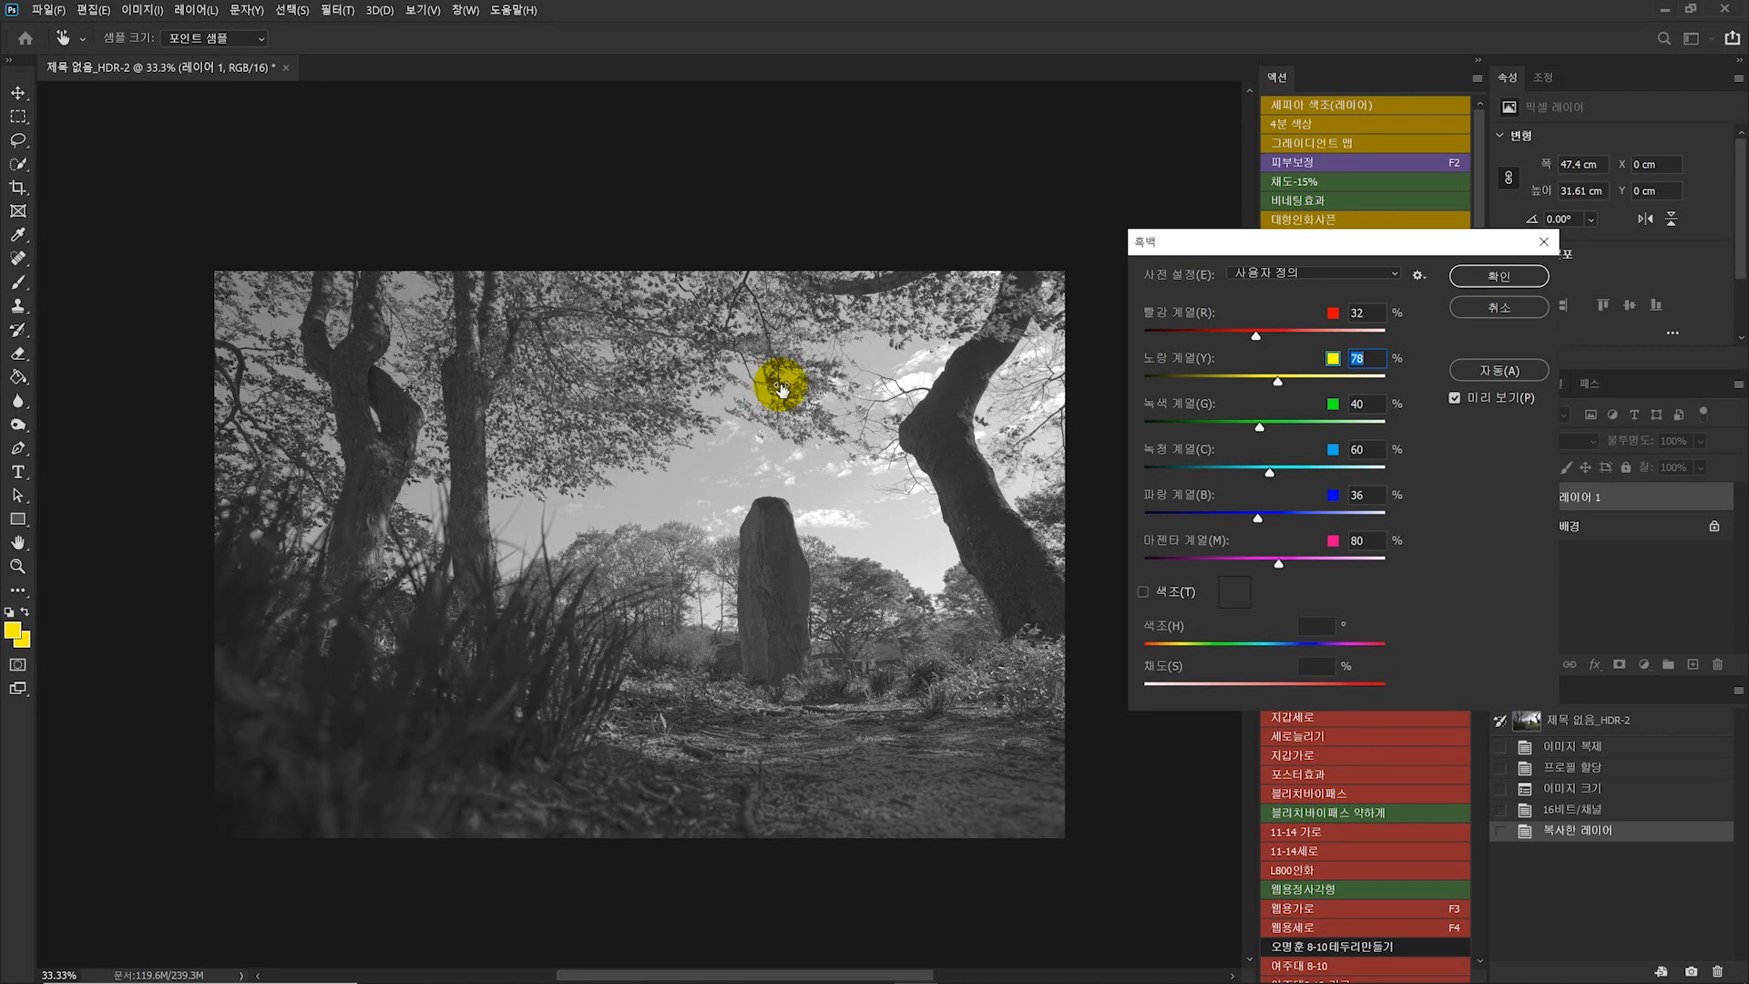
- Try adjusting the grass tones with yellows at 84% and greens at 7%
left_click(506, 670)
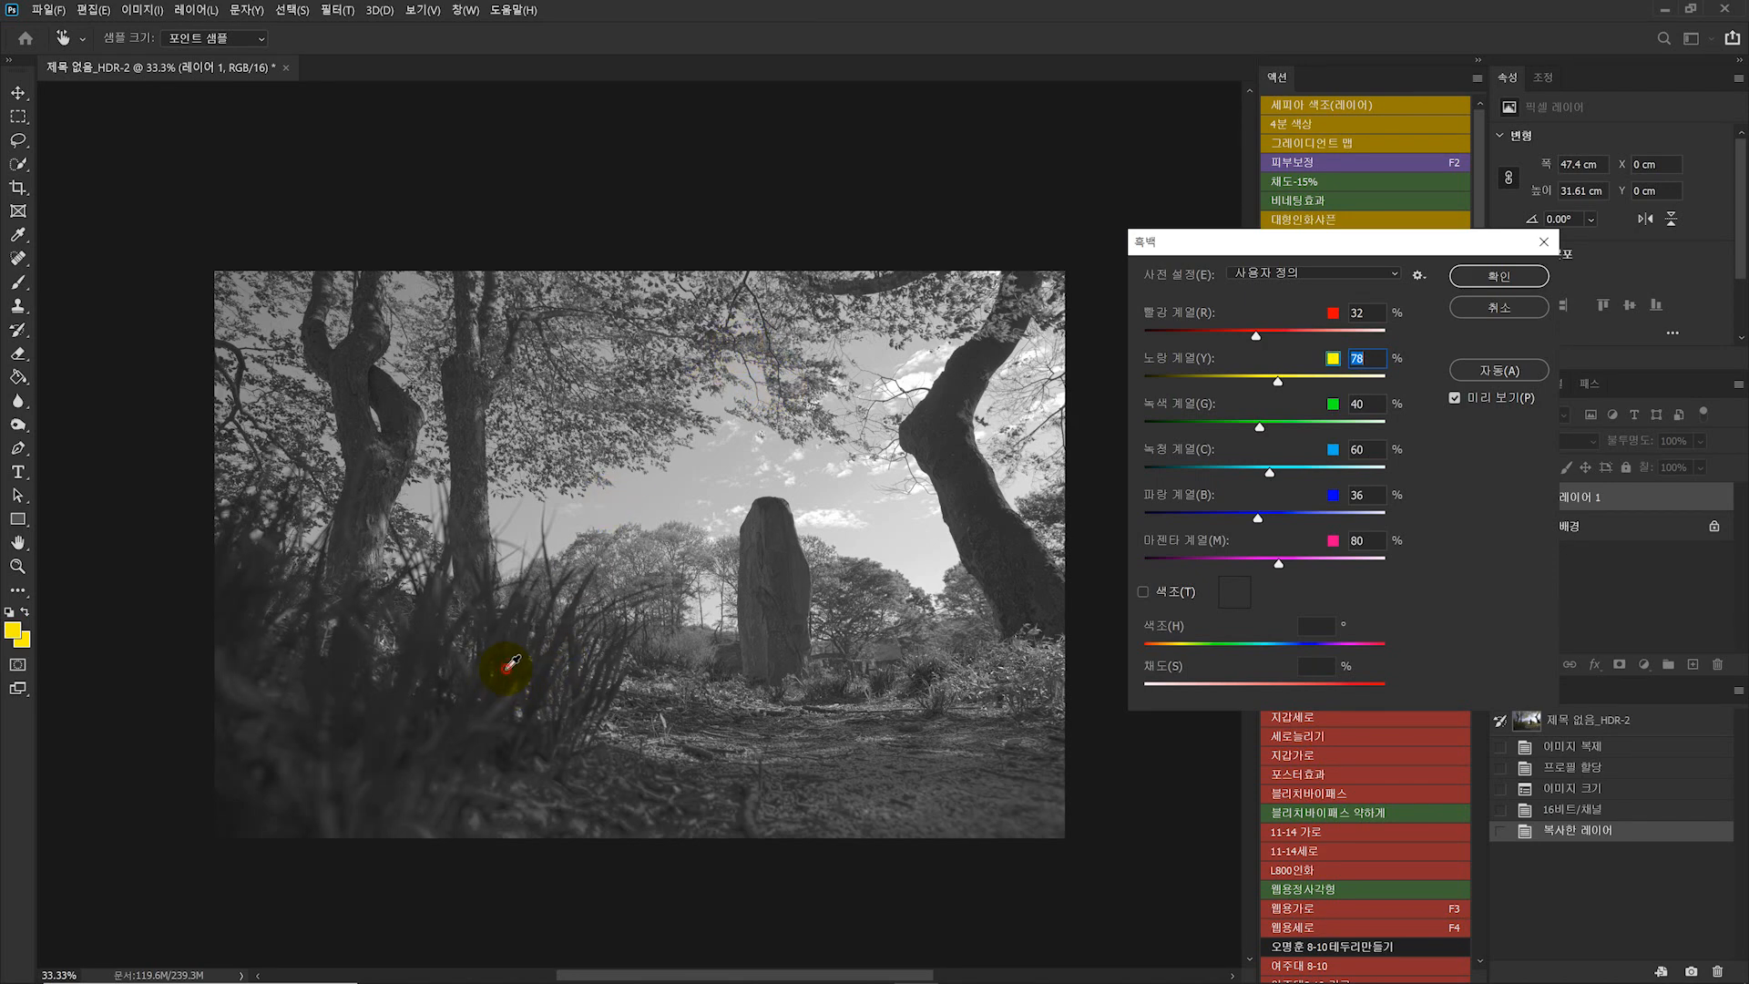
left_click(543, 667)
mouse_move(506, 670)
left_mouse_down()
mouse_move(633, 670)
mouse_move(449, 692)
mouse_move(516, 691)
left_mouse_up()
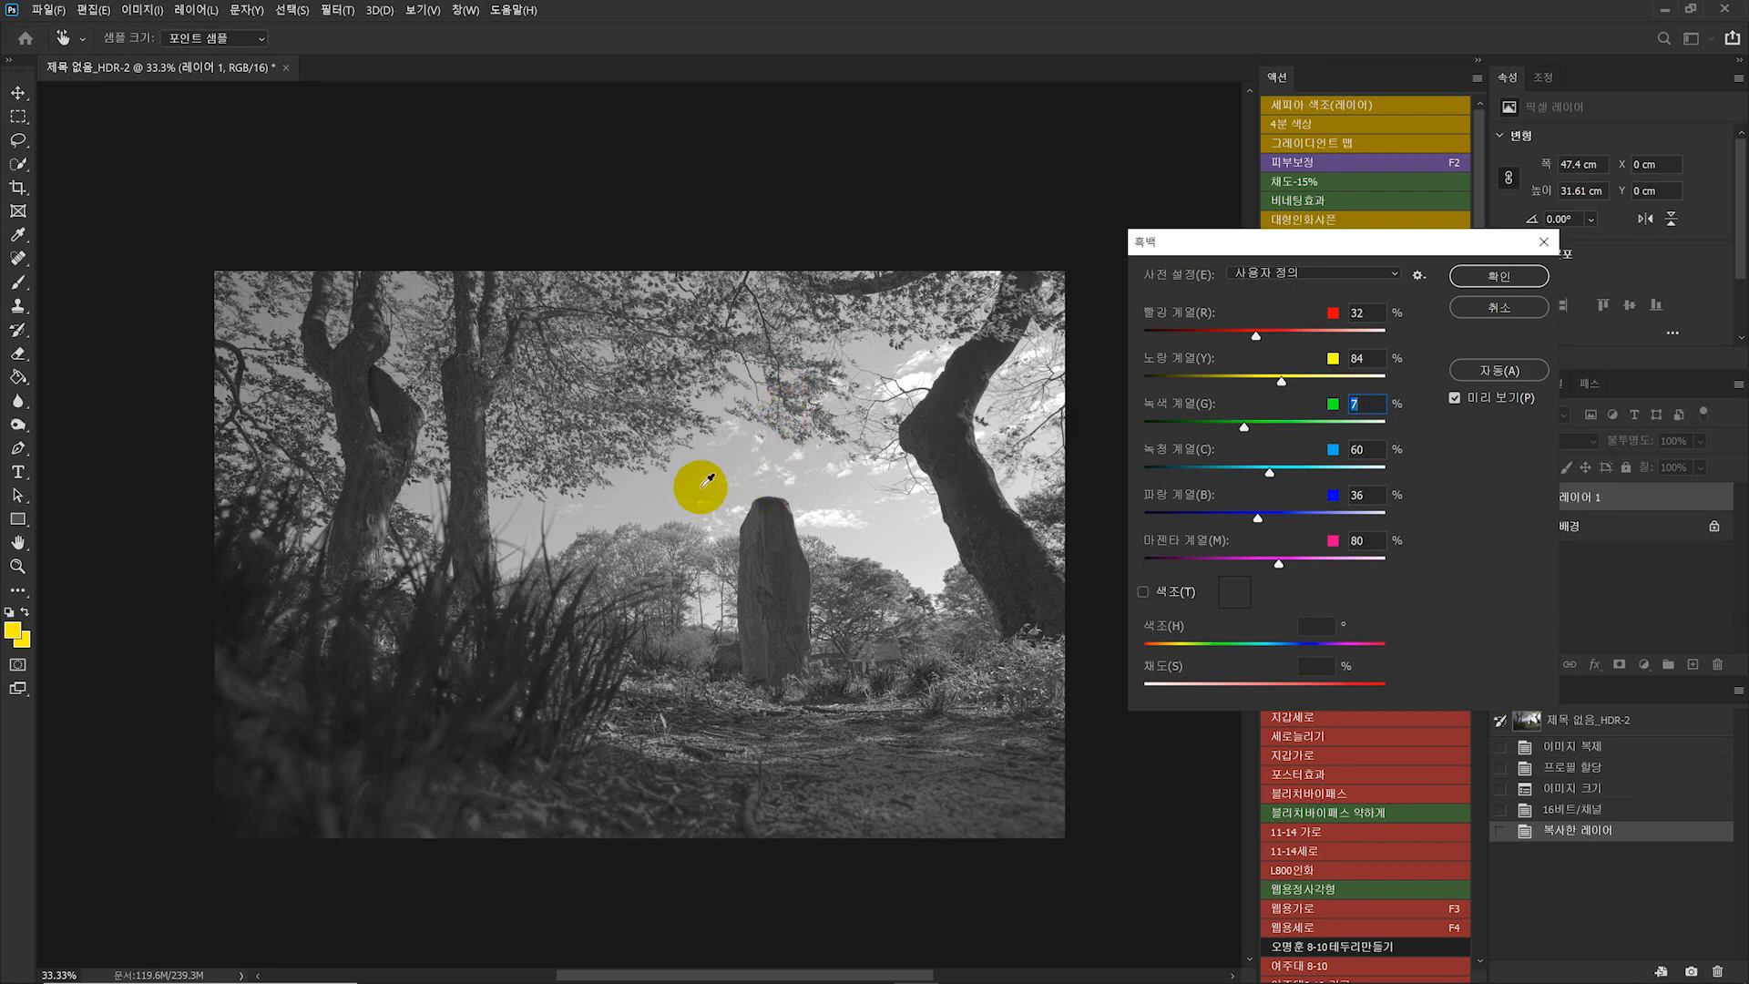
- Try darkening the sky with blues at about -108%, and cancel the Black & White adjustment
left_click_drag(707, 464, 593, 506)
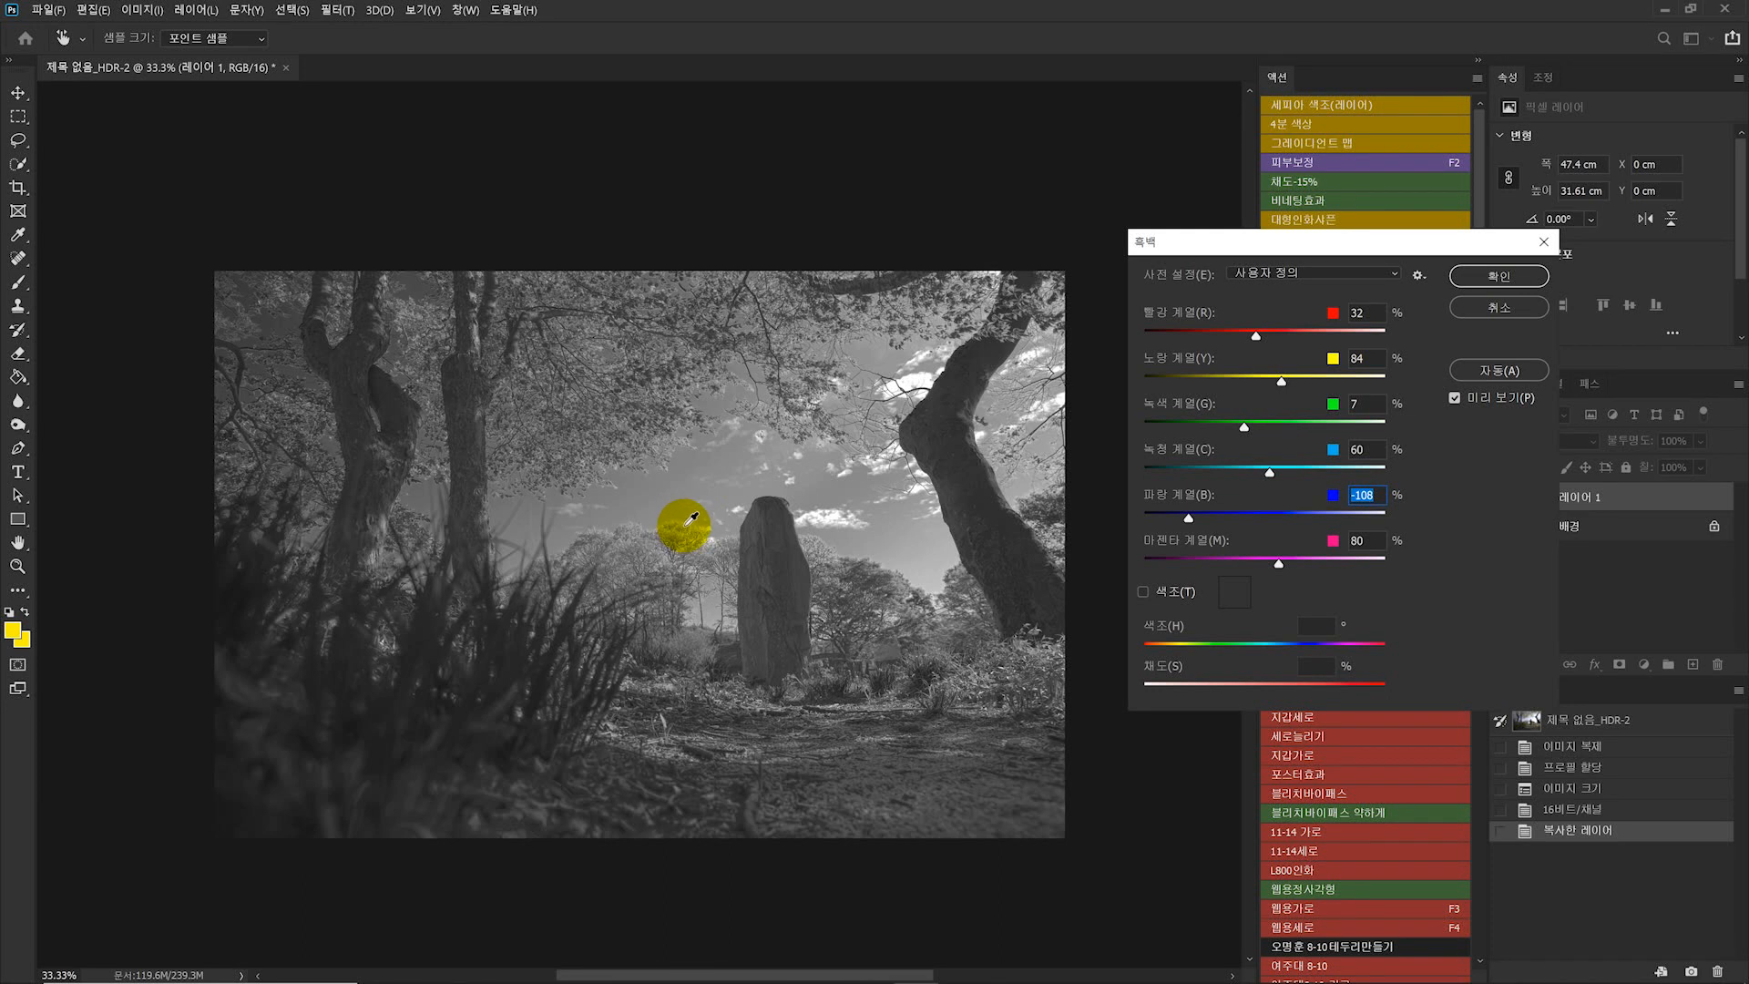
left_click_drag(737, 485, 674, 485)
left_click(1492, 310)
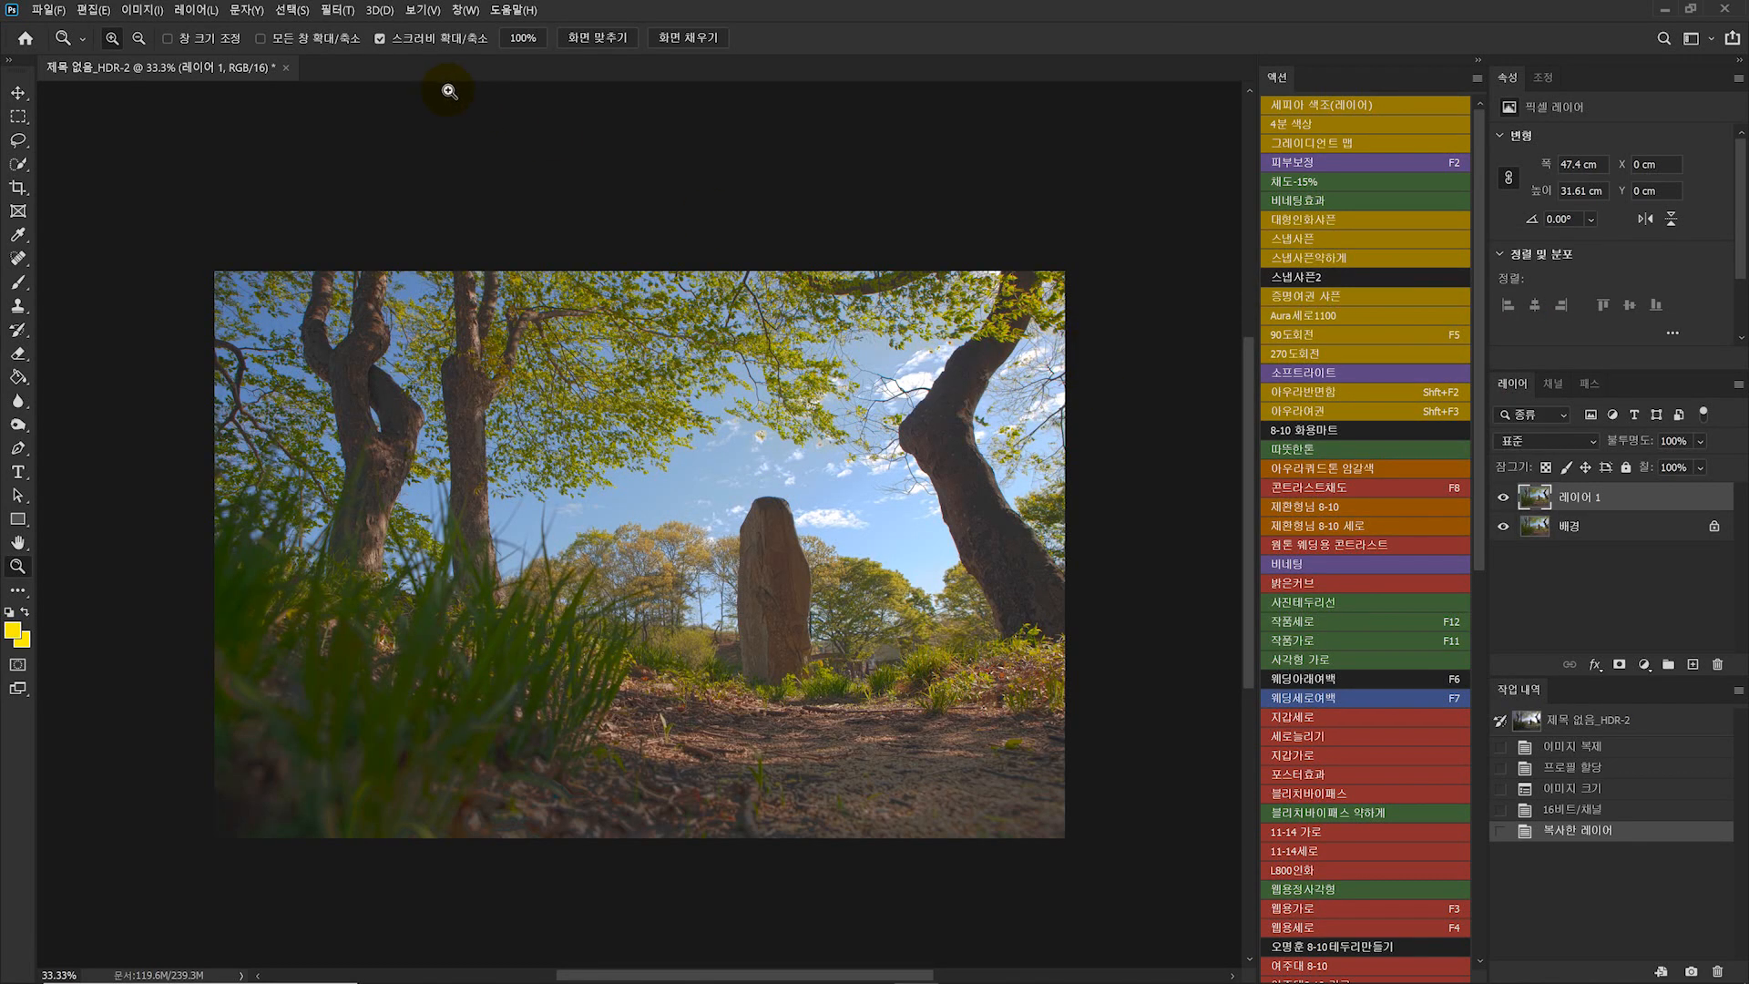
- Start the Camera Raw filter on the layer copy and set the saturation (채도) to -100
left_click(335, 13)
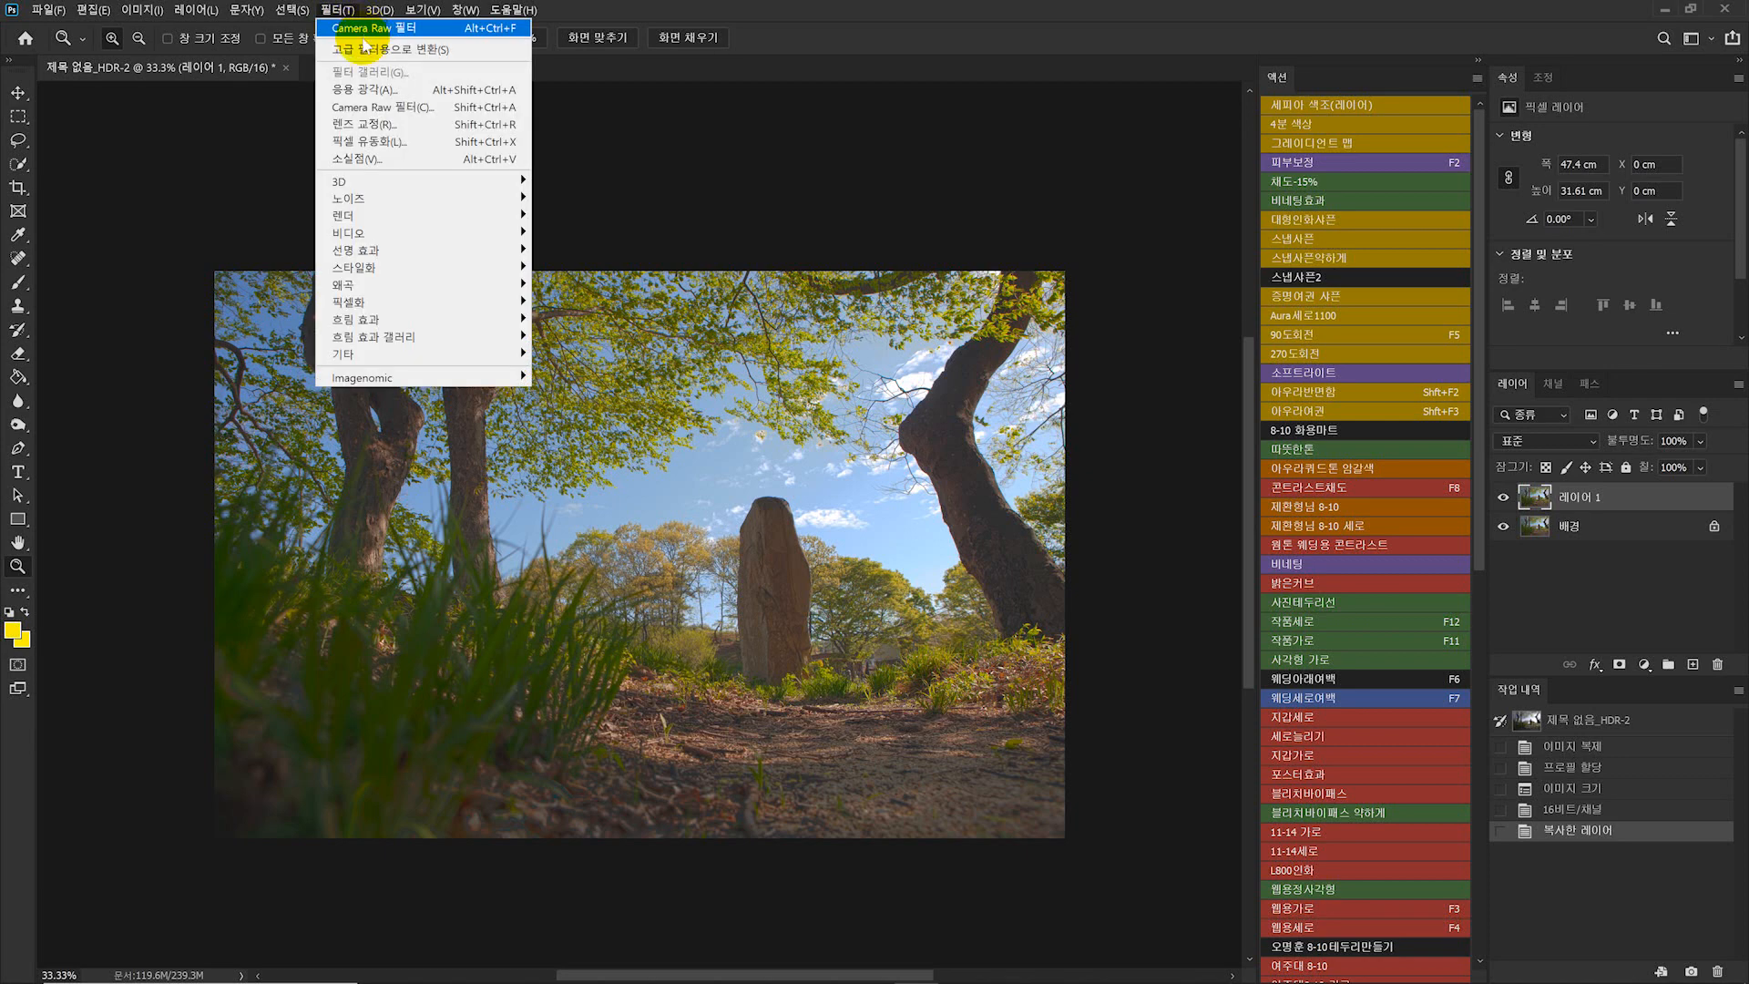
left_click(370, 110)
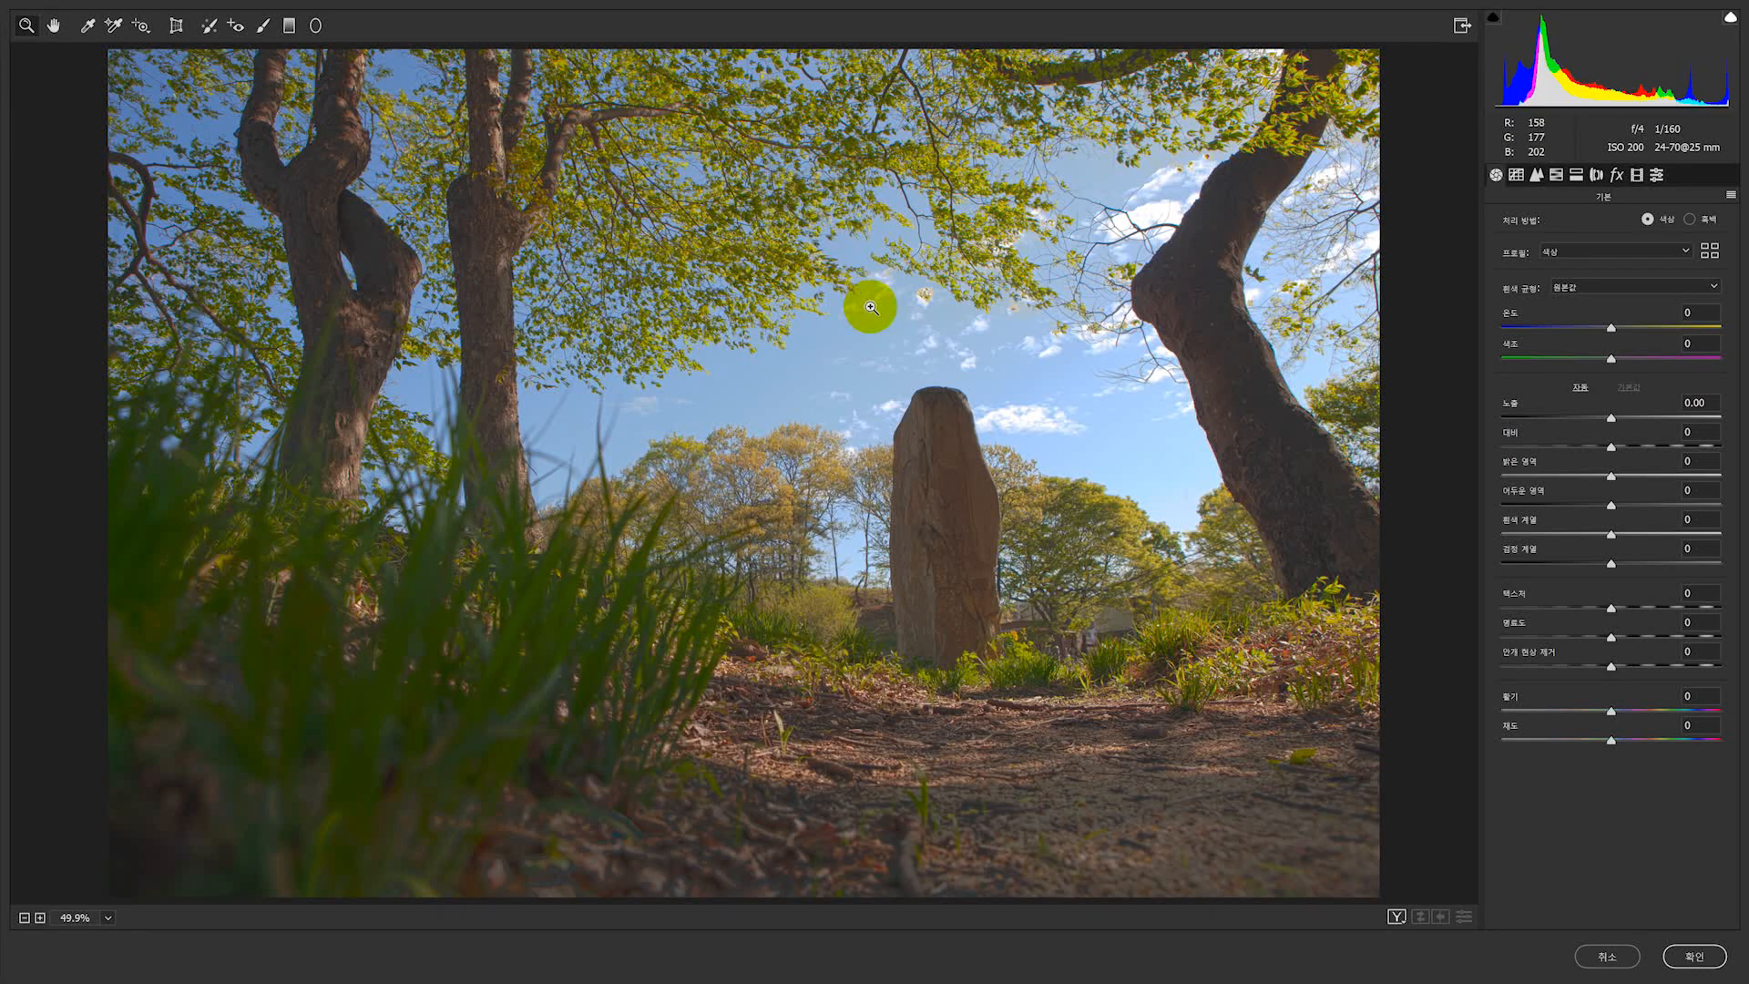
left_click_drag(1517, 745, 1503, 740)
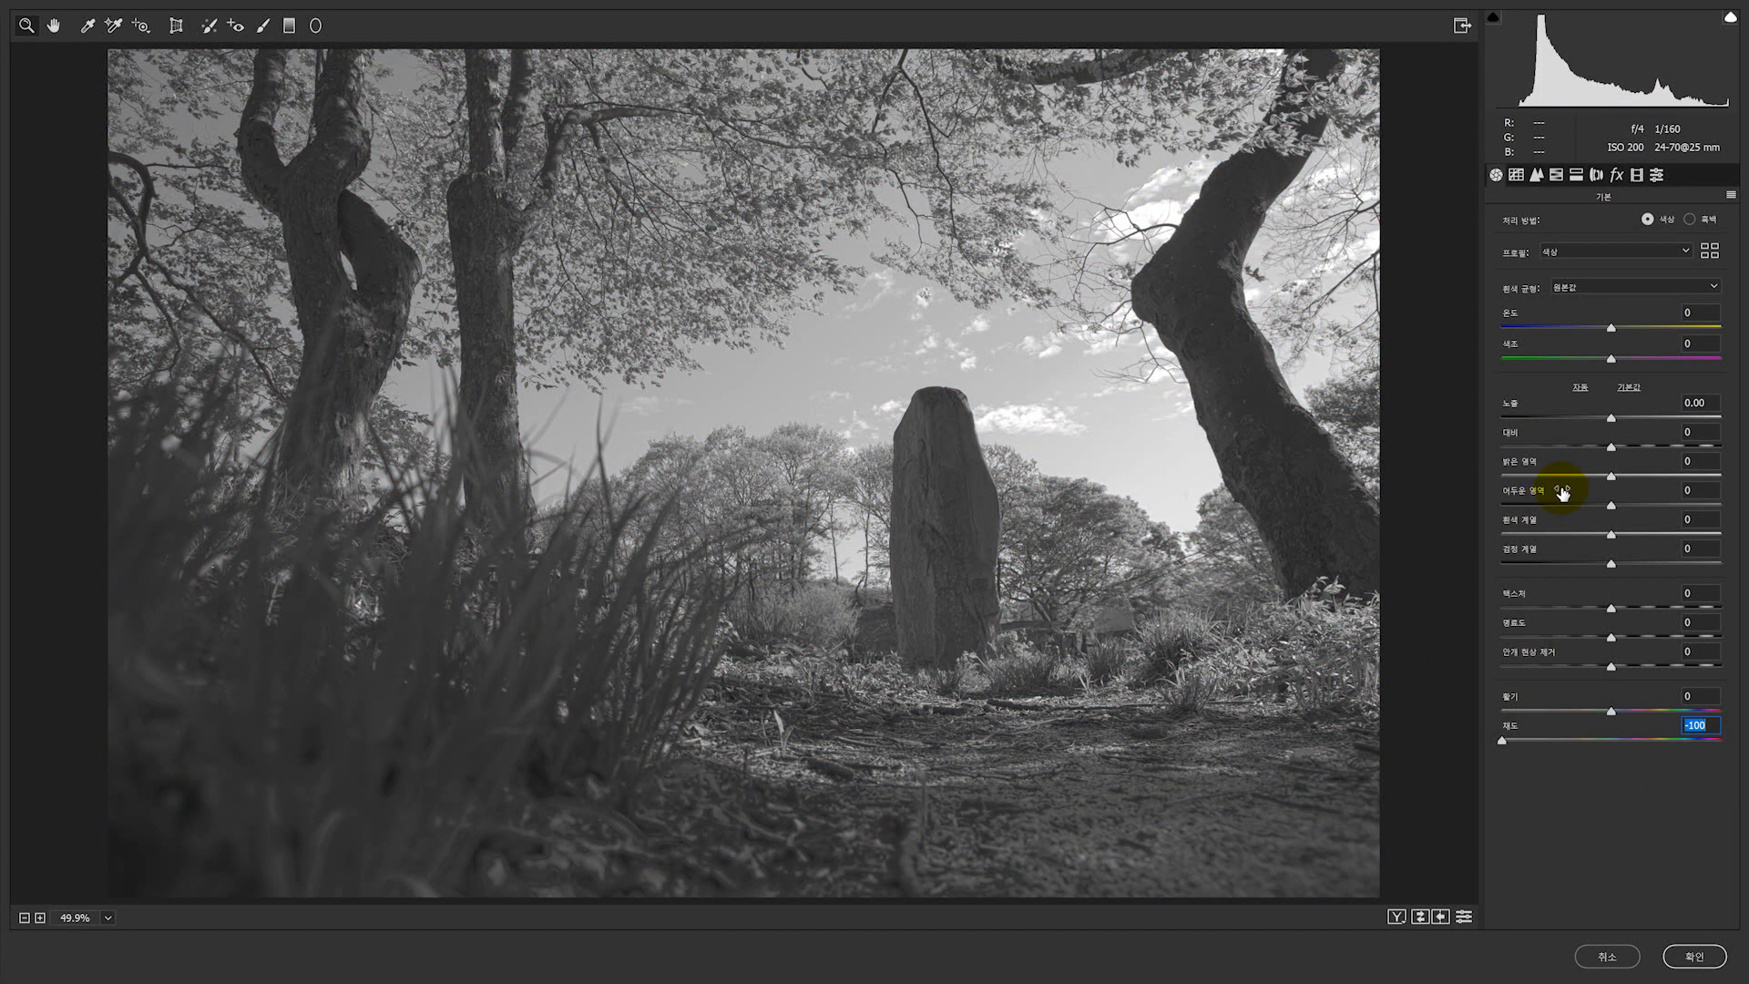
- Set the contrast to +55, the highlights to -58 and the whites to -31 in the Camera Raw filter
left_click_drag(1639, 448, 1676, 460)
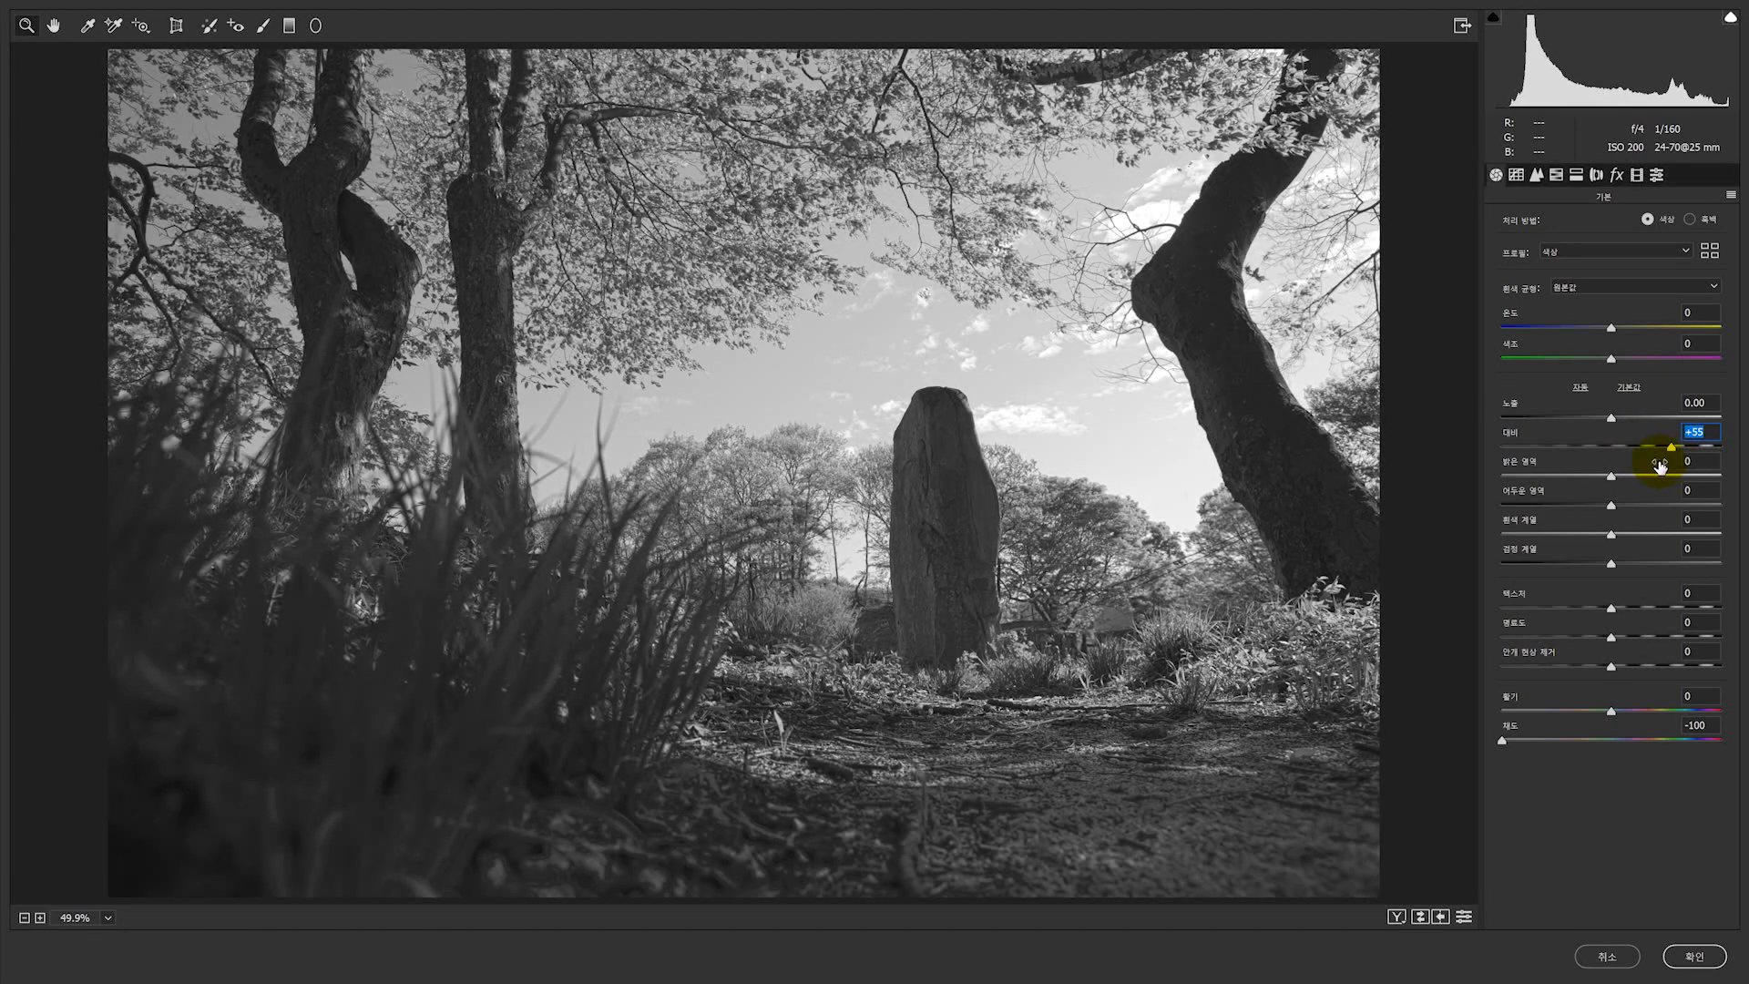
left_click_drag(1580, 476, 1549, 495)
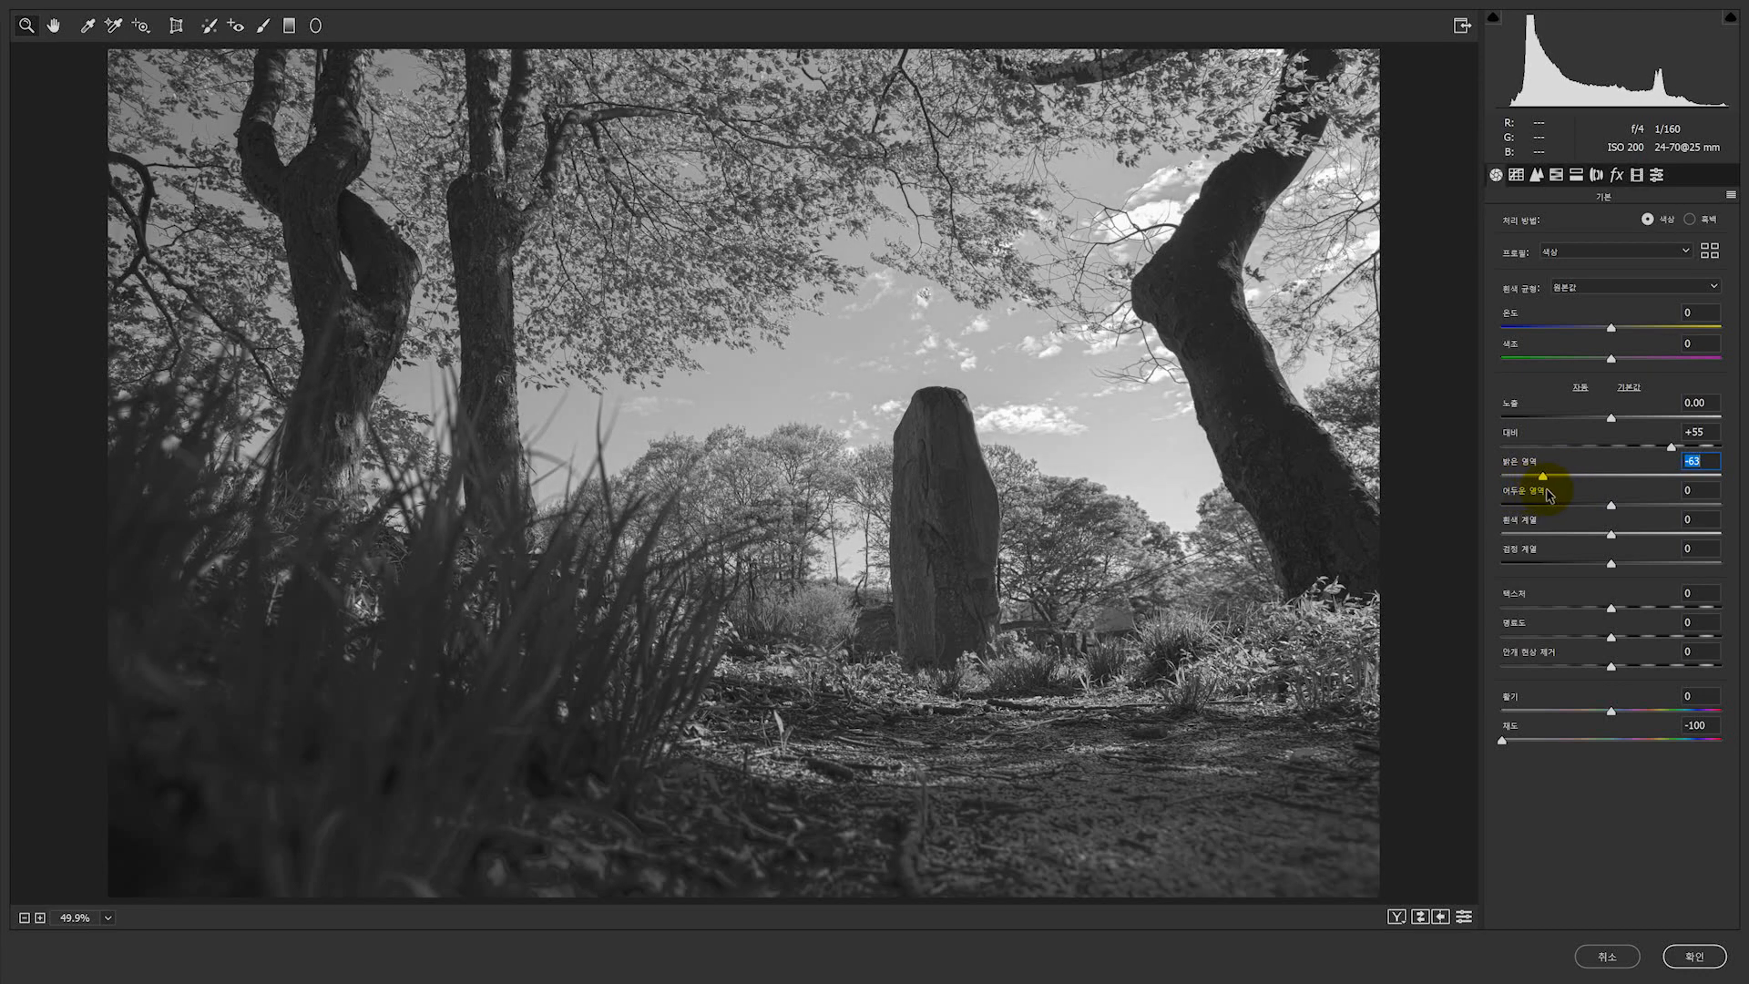
left_click_drag(1554, 535, 1579, 540)
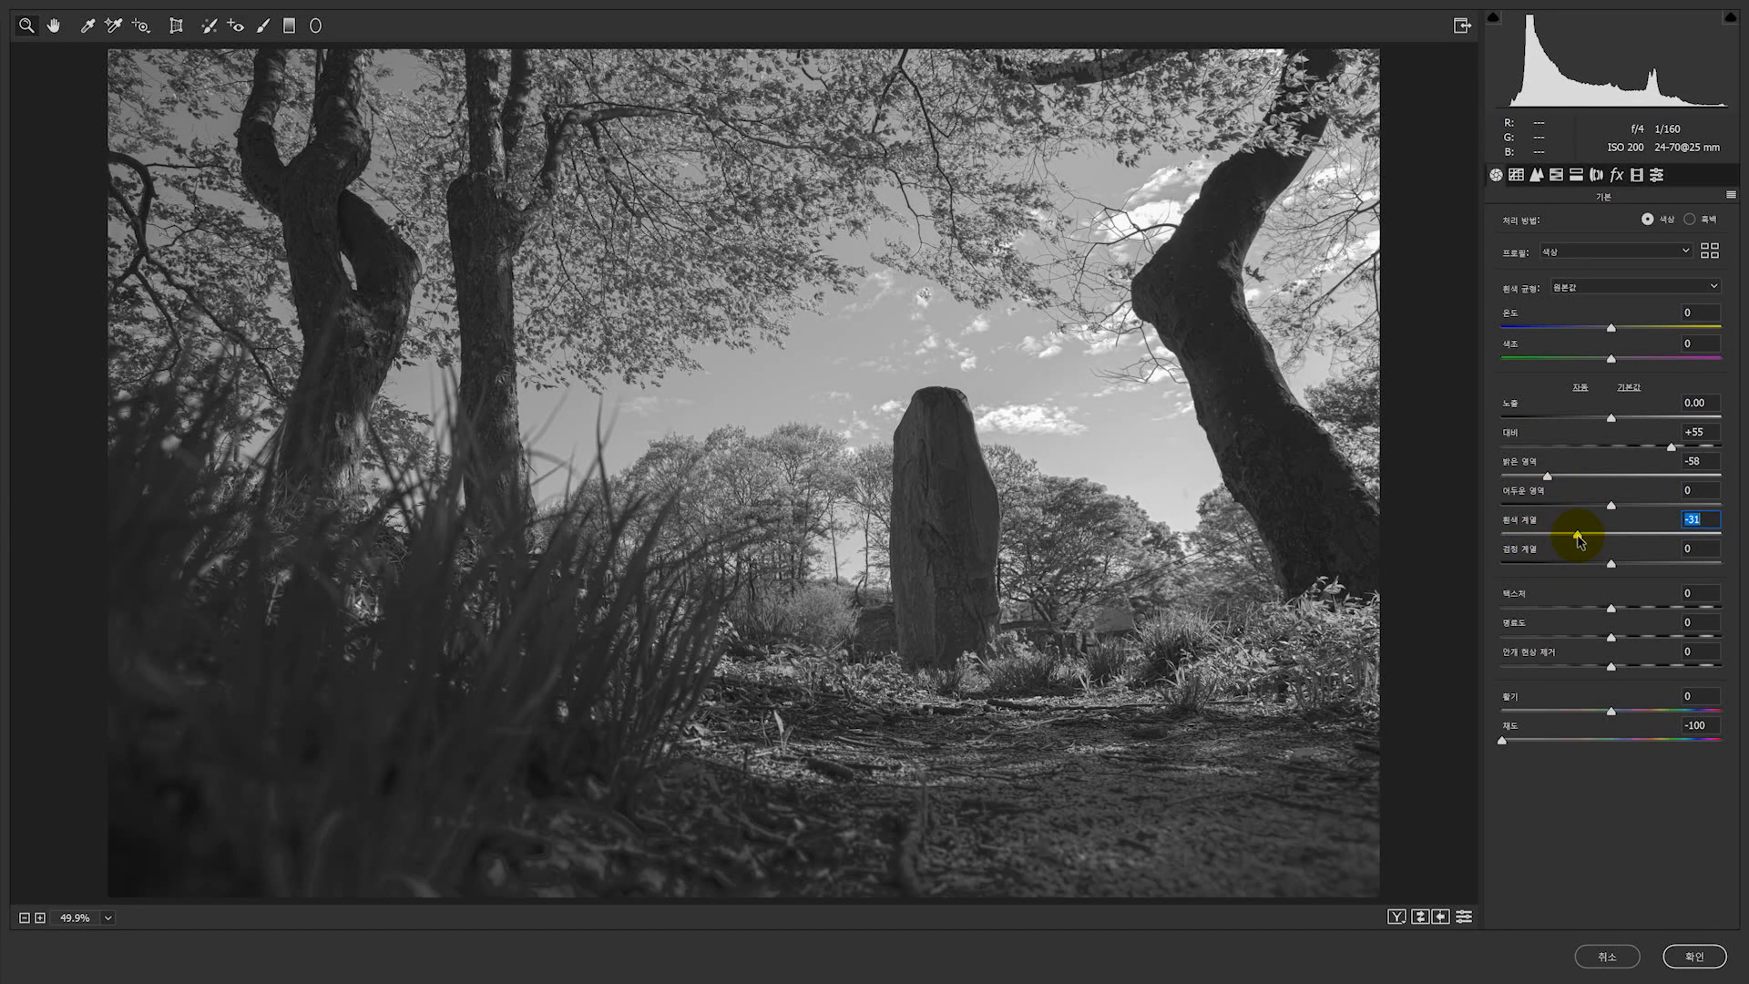
- Darken the image edges with a post-crop vignette, using an amount of -23 and a midpoint of 28
left_click(1616, 174)
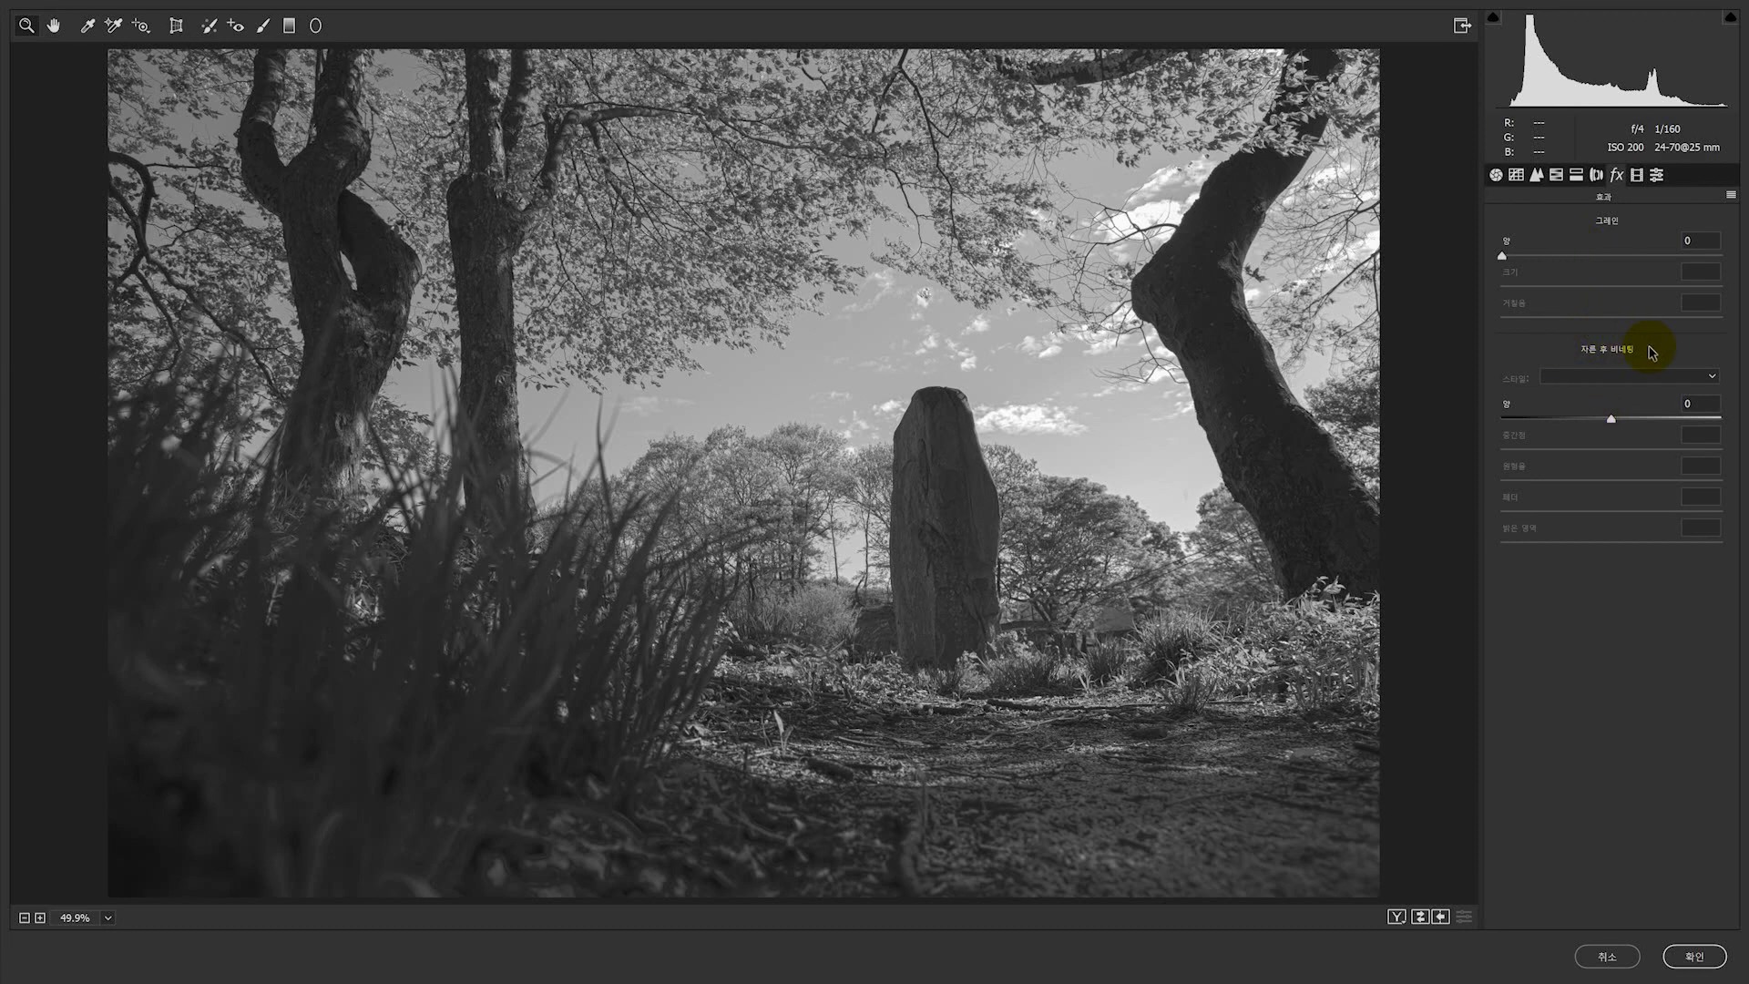
left_click_drag(1593, 424, 1562, 455)
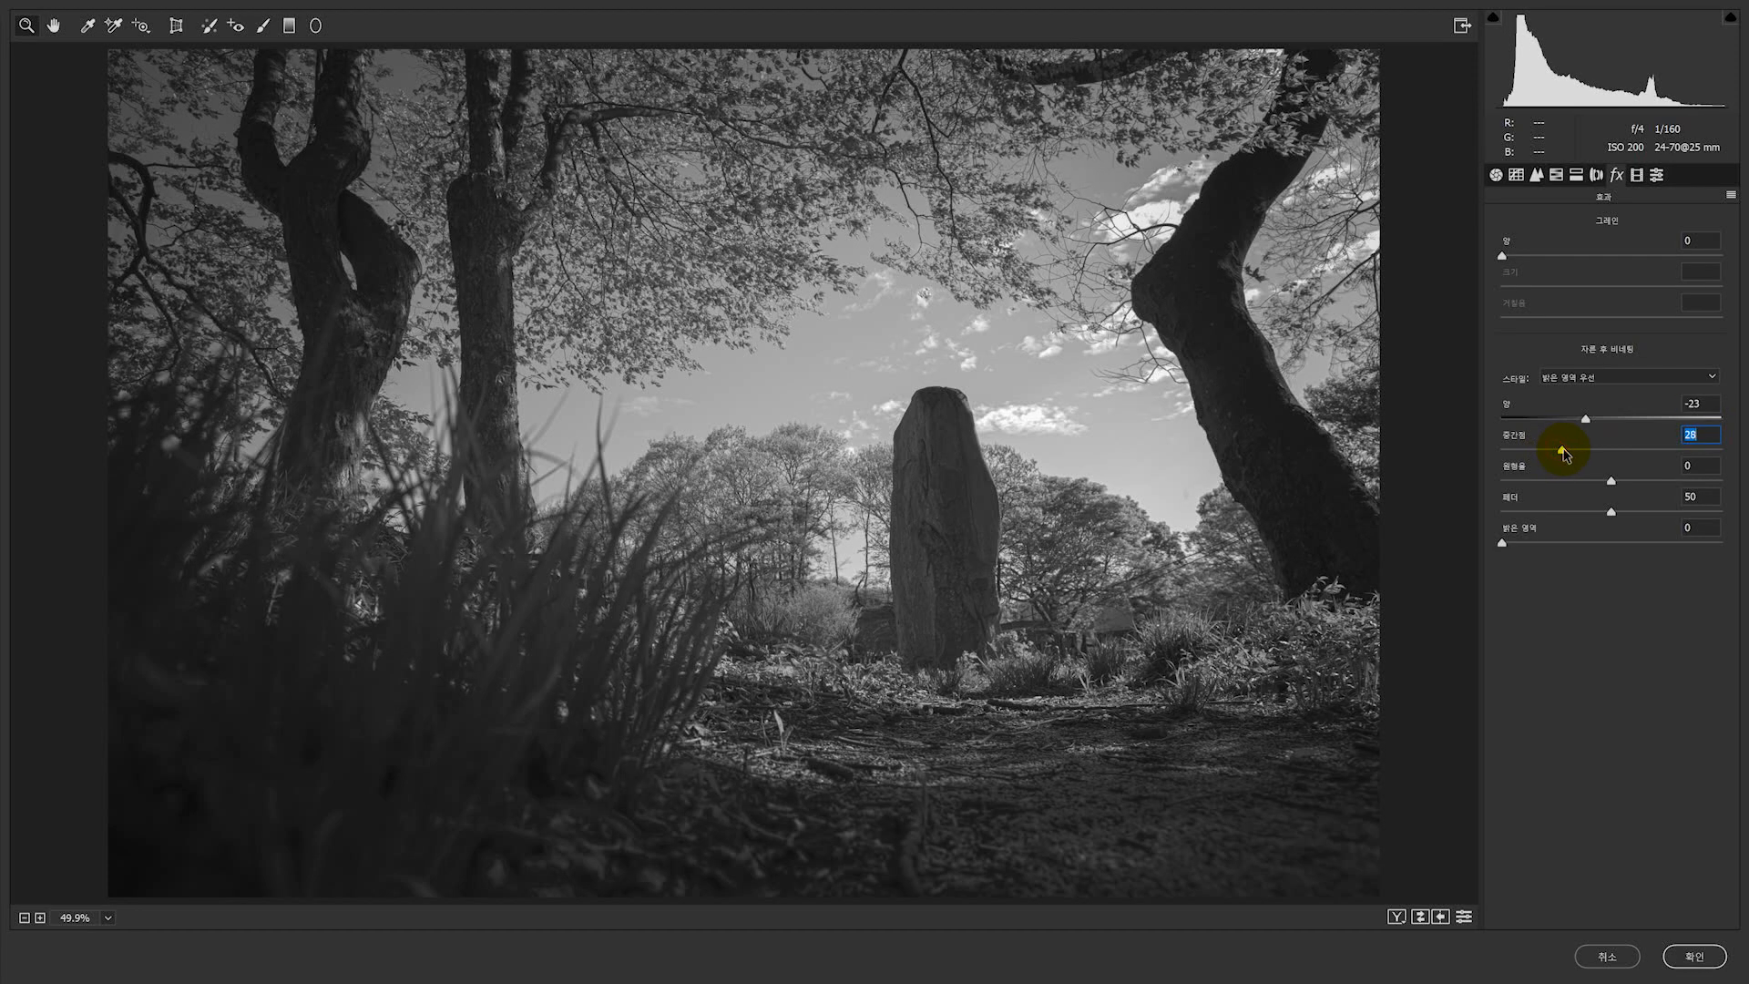
left_click(1495, 174)
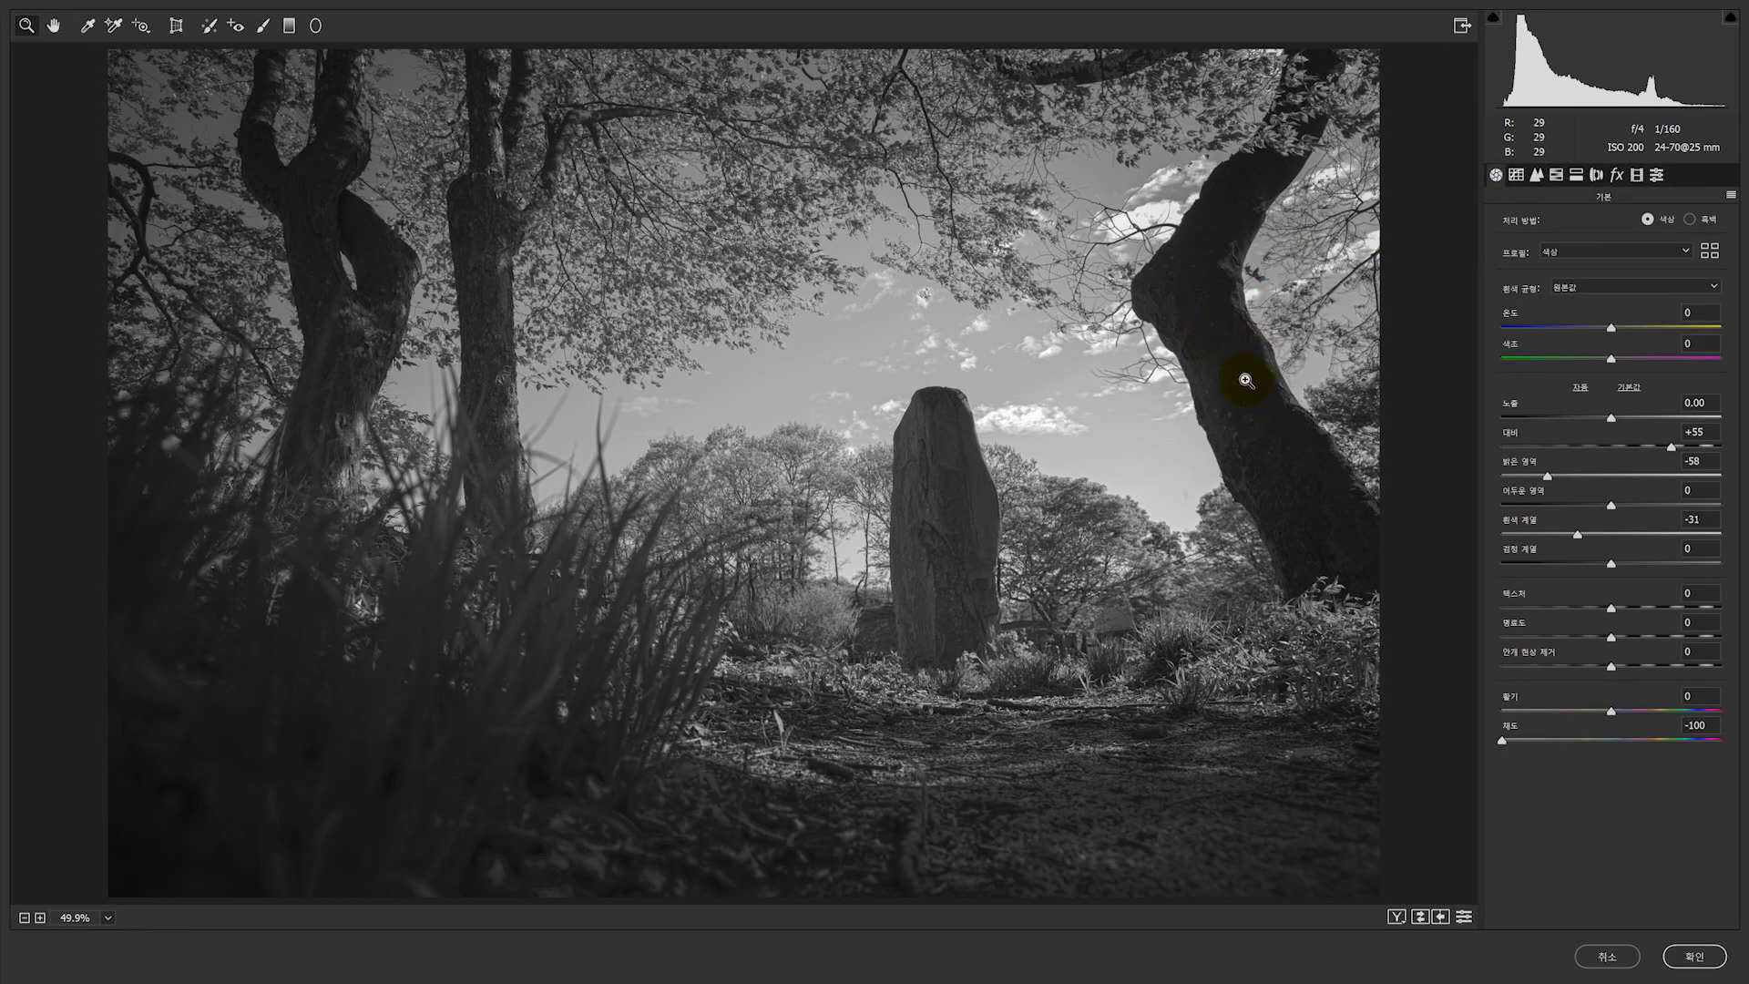
- Set shadows (어두운 영역) to +59, texture to +23 and clarity to +28, and apply the Camera Raw filter
left_click_drag(1611, 504, 1681, 515)
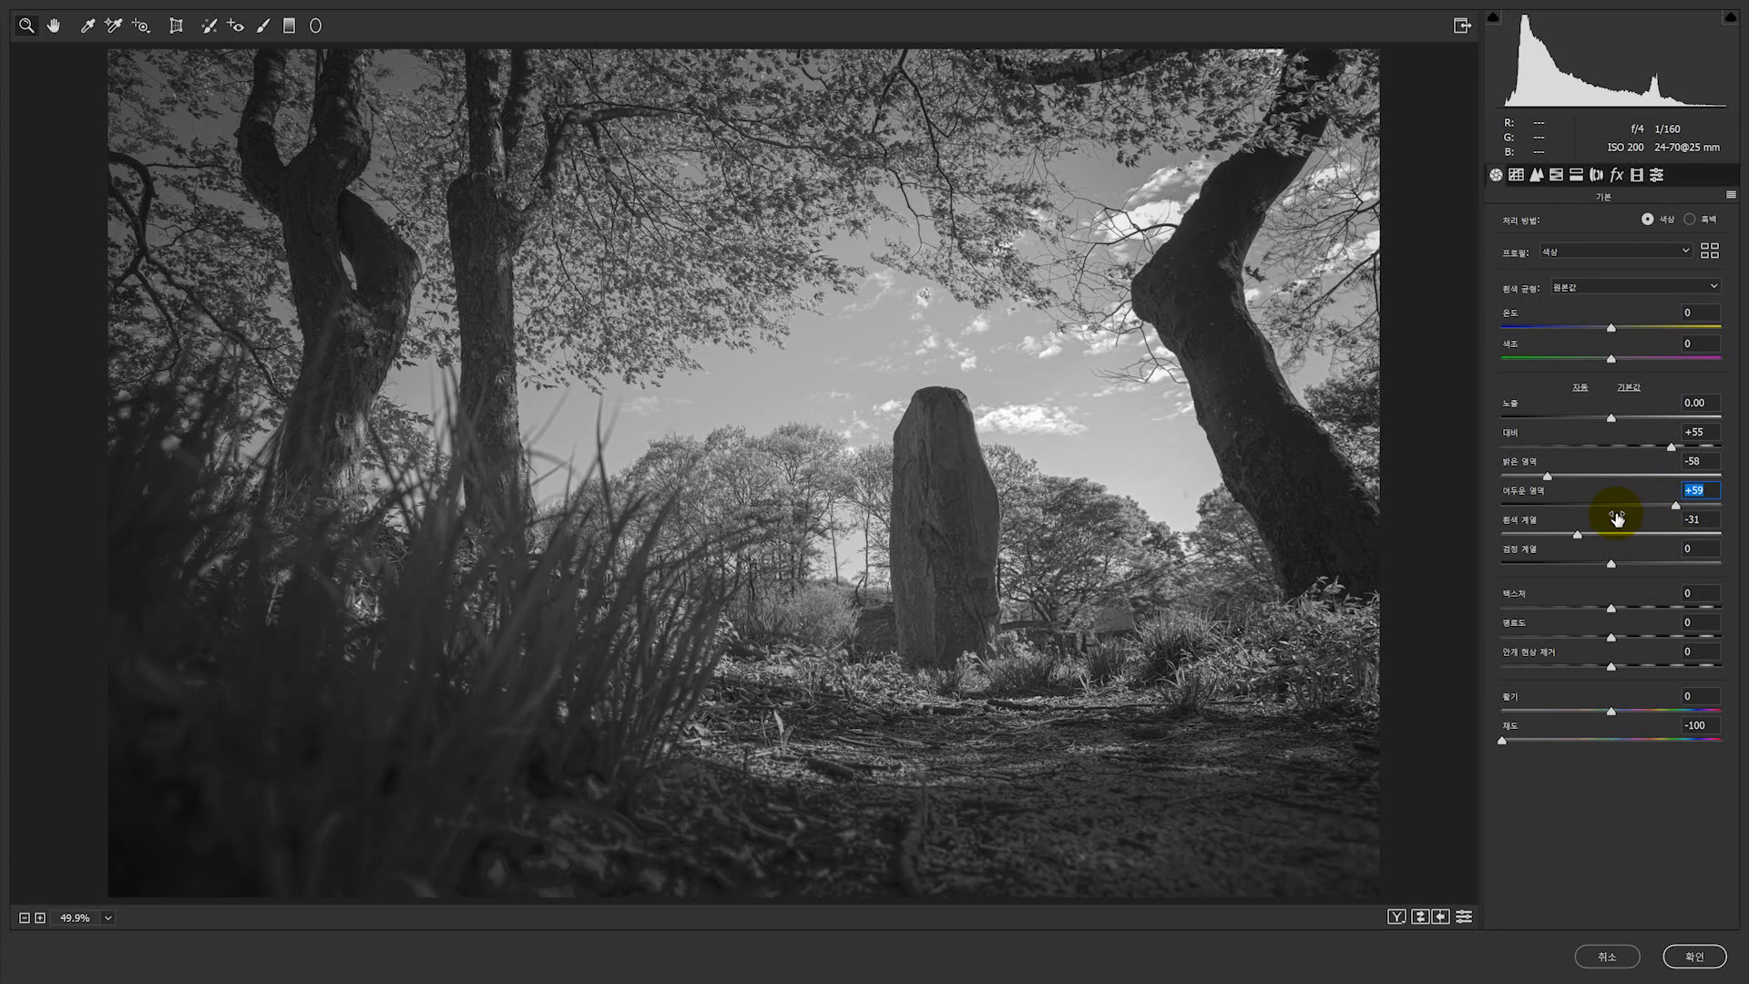
mouse_move(1640, 616)
left_mouse_down()
mouse_move(1676, 620)
mouse_move(1619, 623)
left_mouse_up()
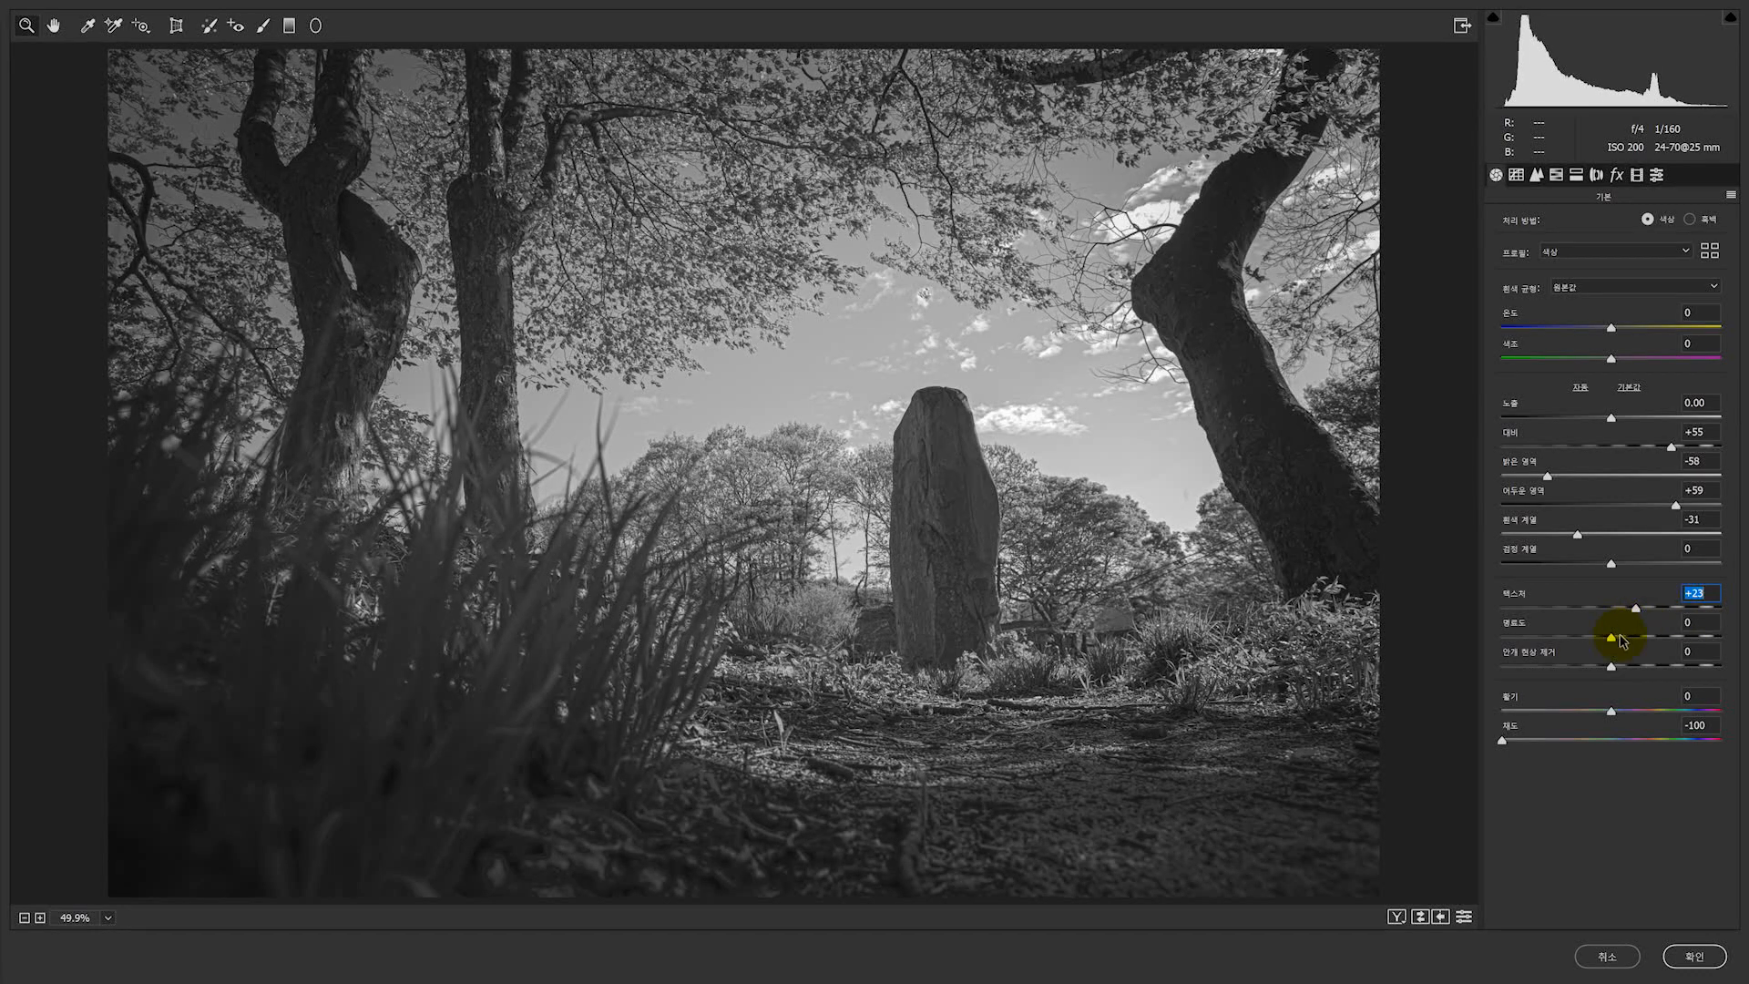
left_click(1629, 639)
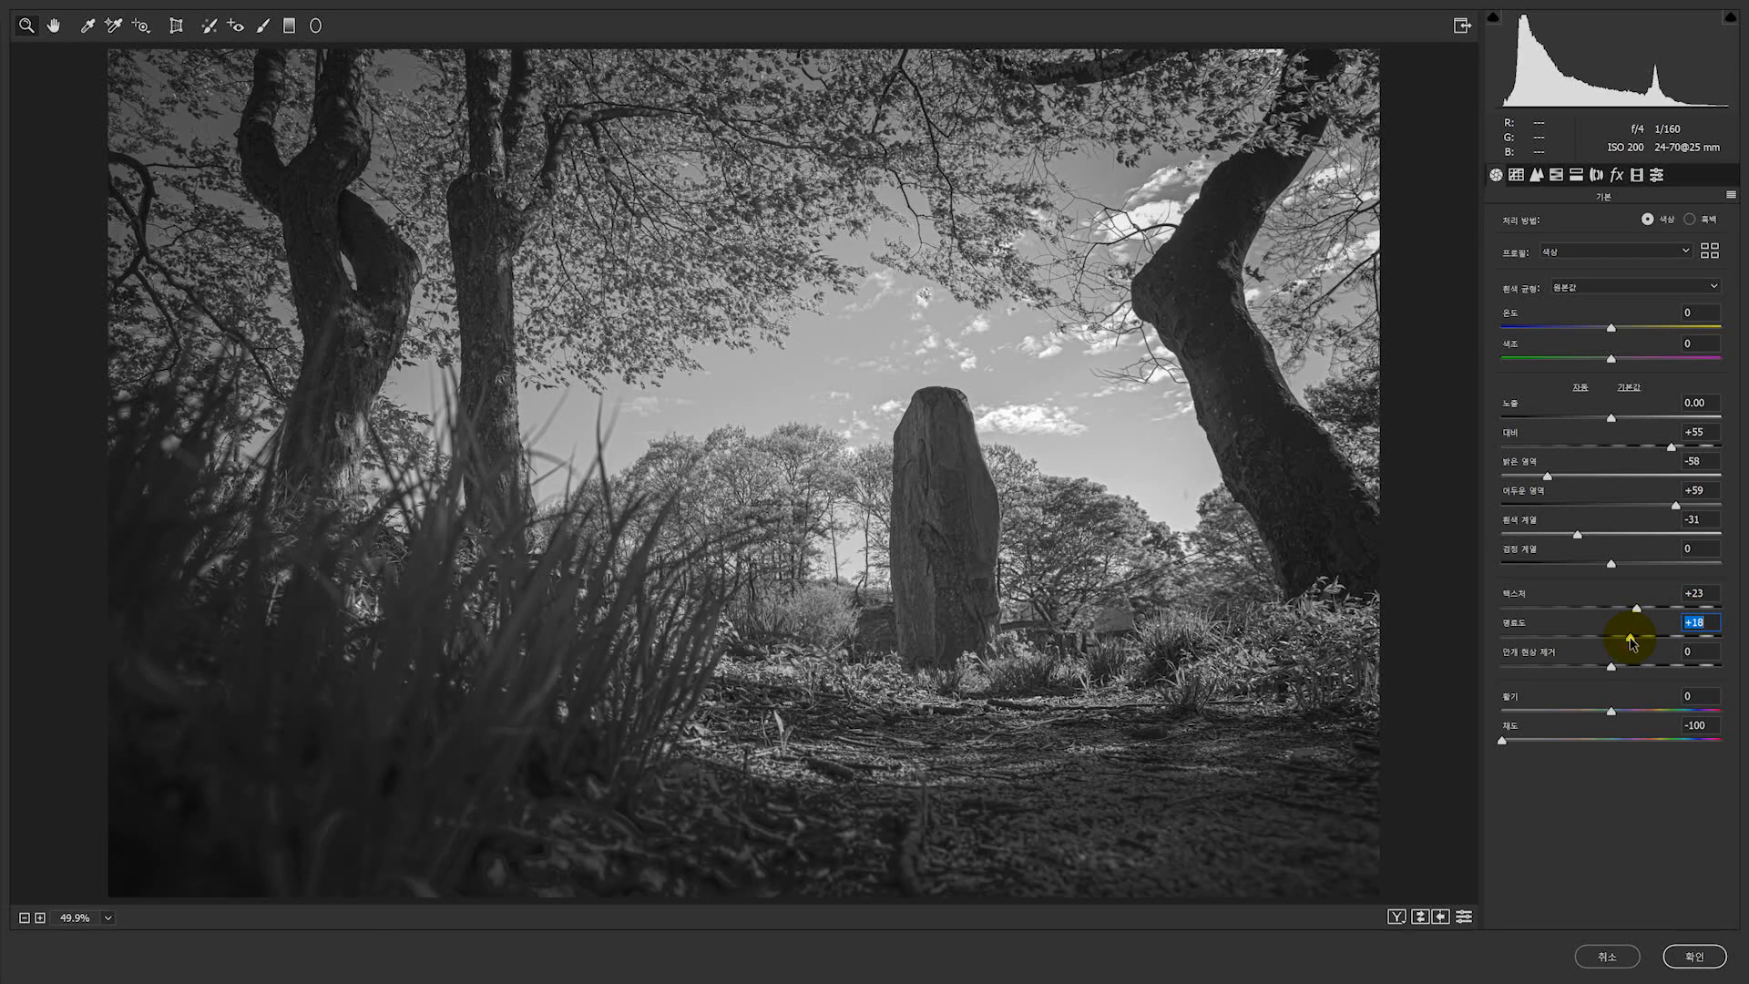
left_click_drag(1622, 638, 1640, 639)
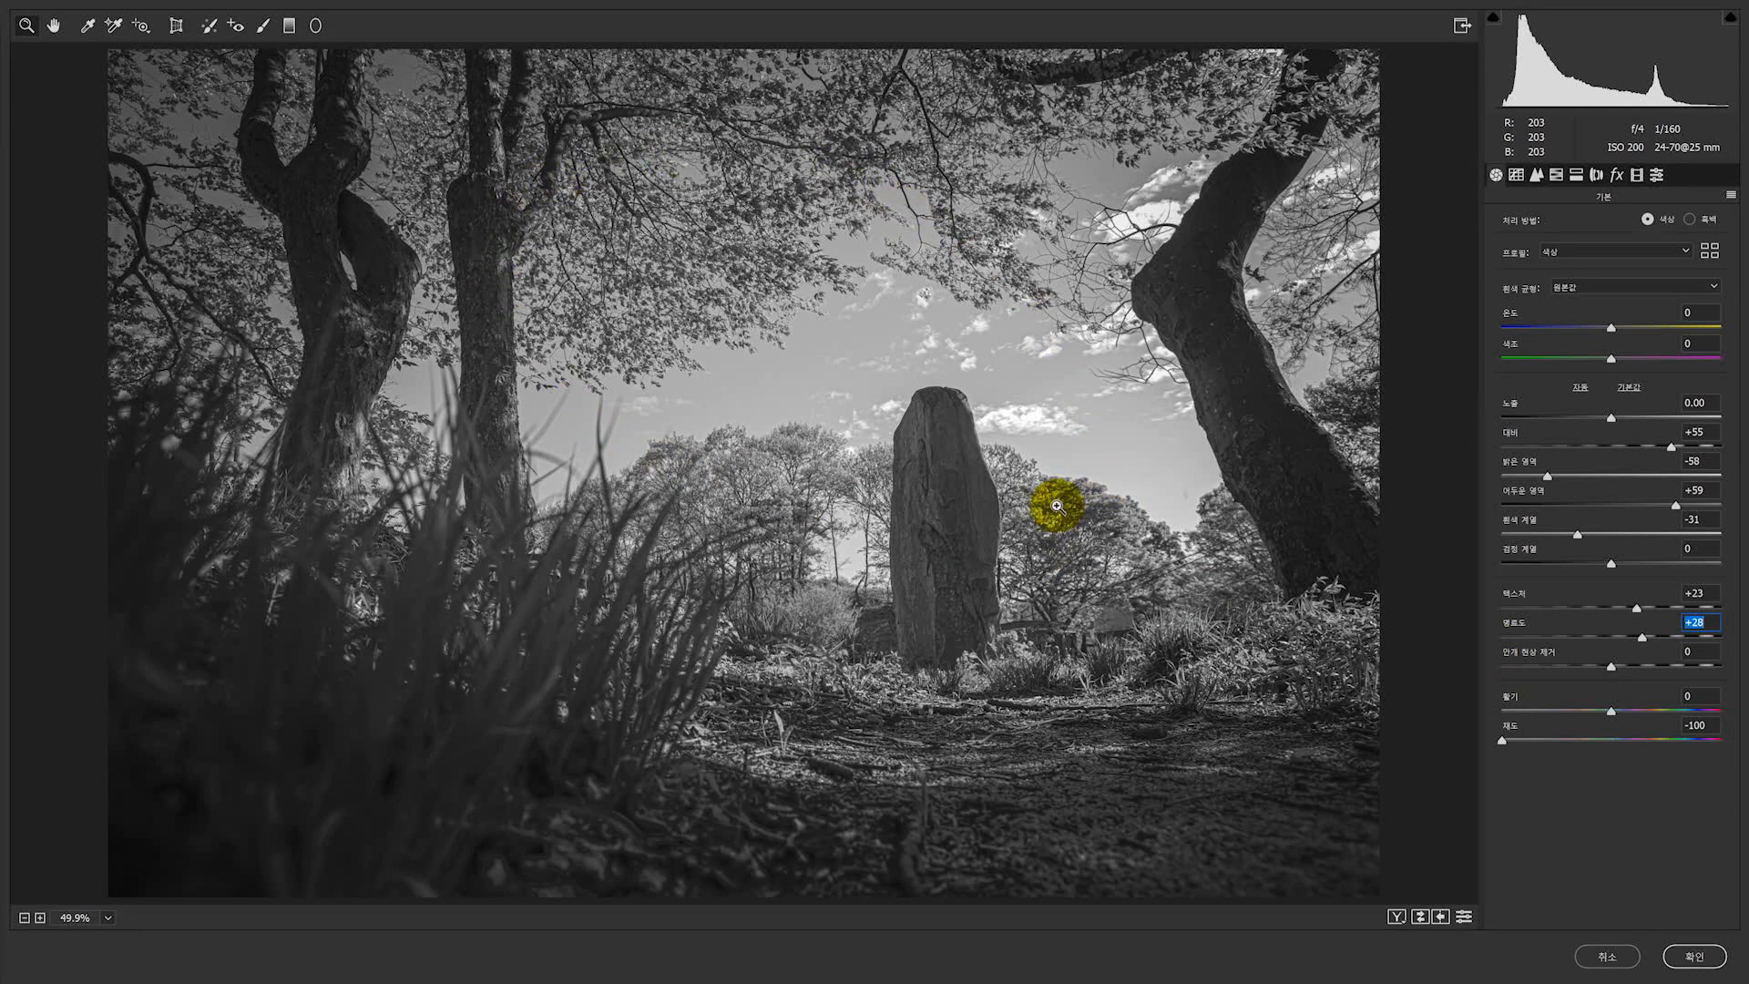
left_click(796, 482)
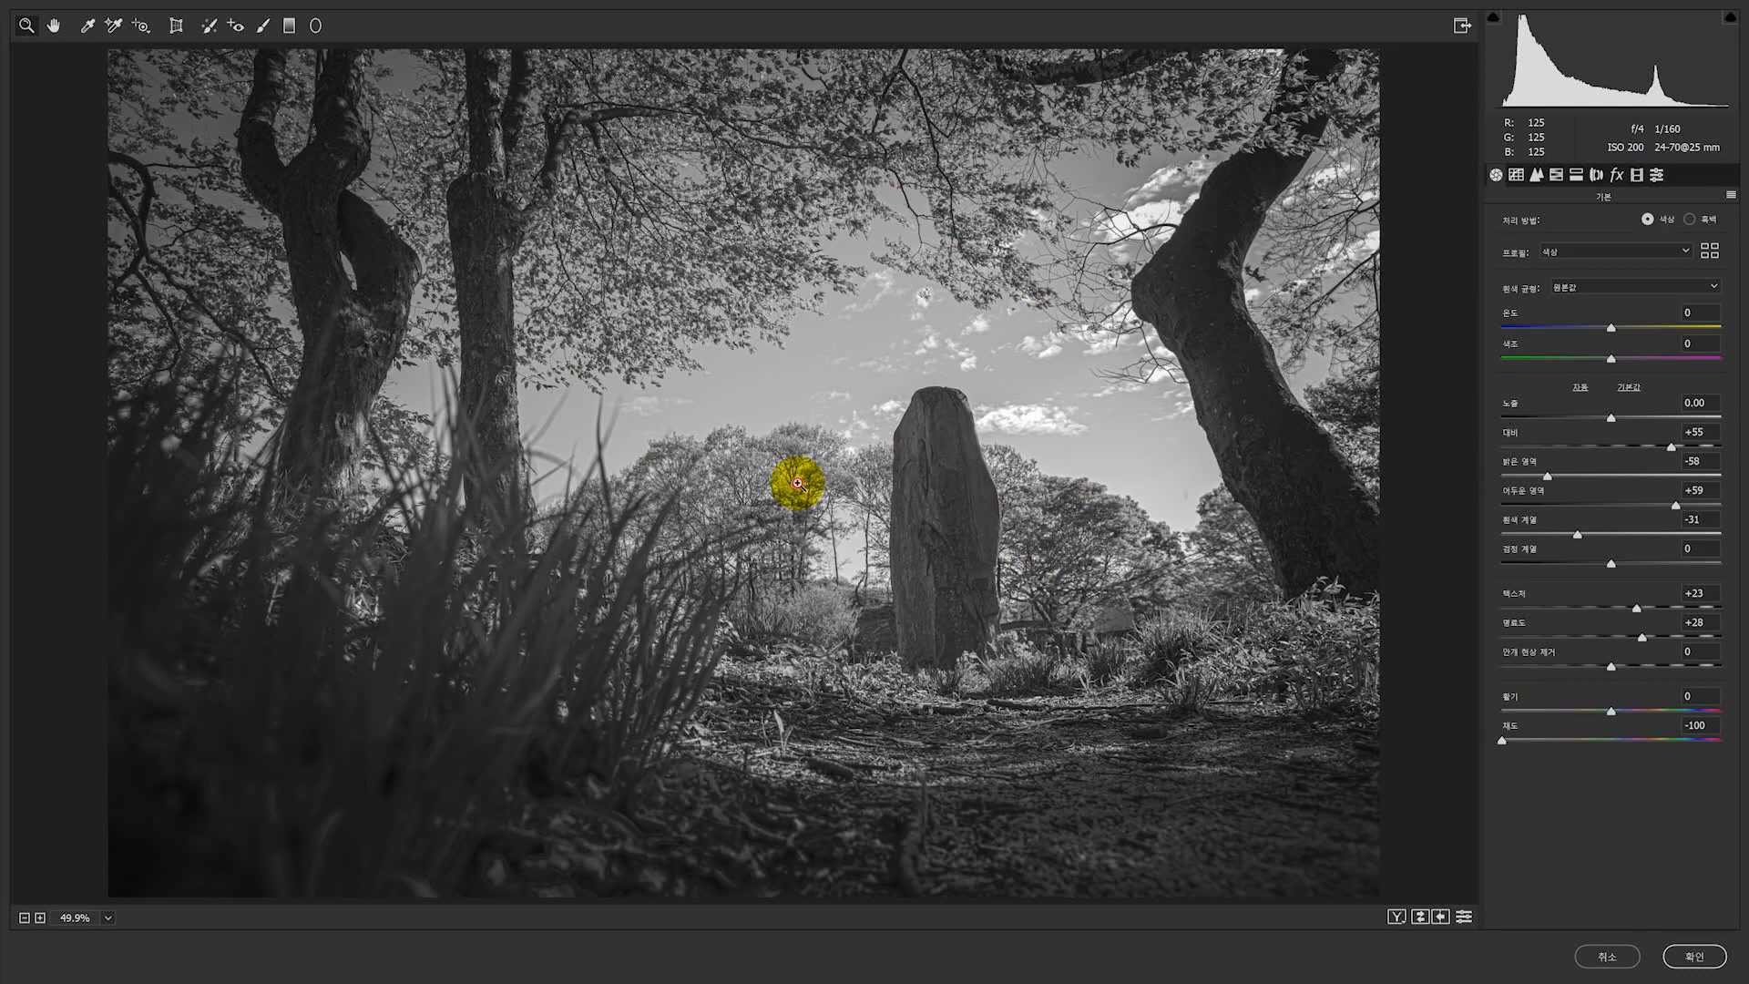
left_click(838, 569, "alt")
left_click(836, 571, "alt")
left_click(836, 573)
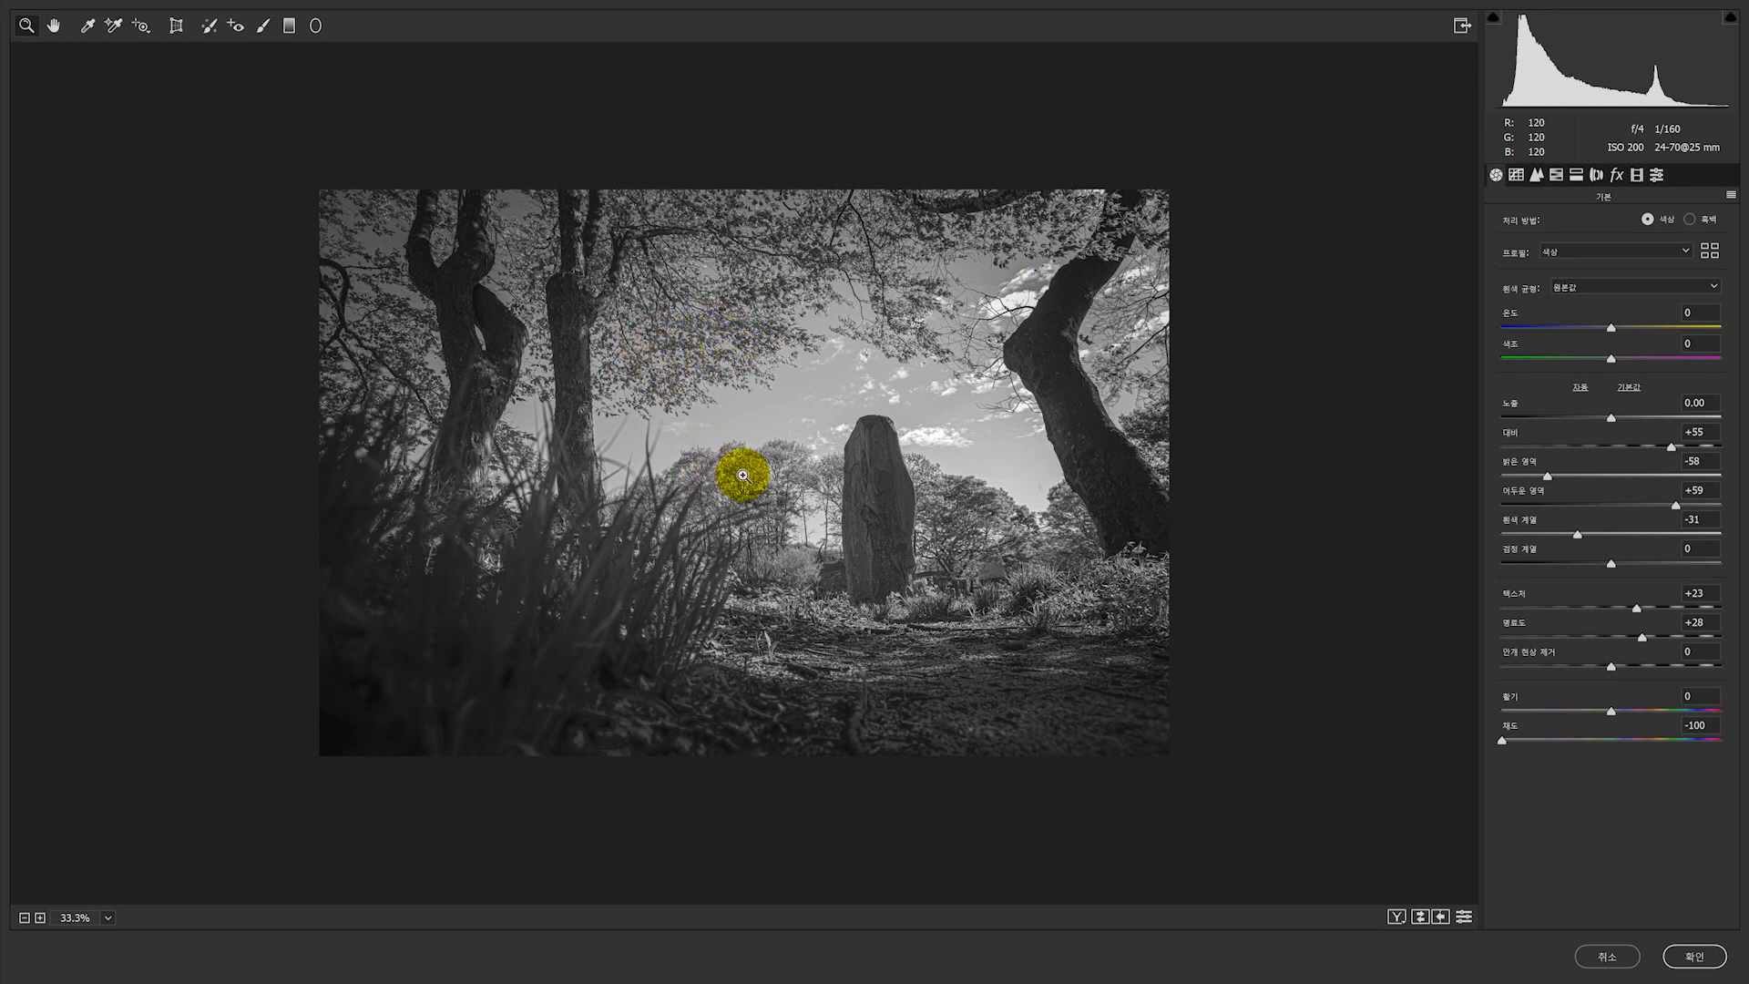
left_click(1692, 956)
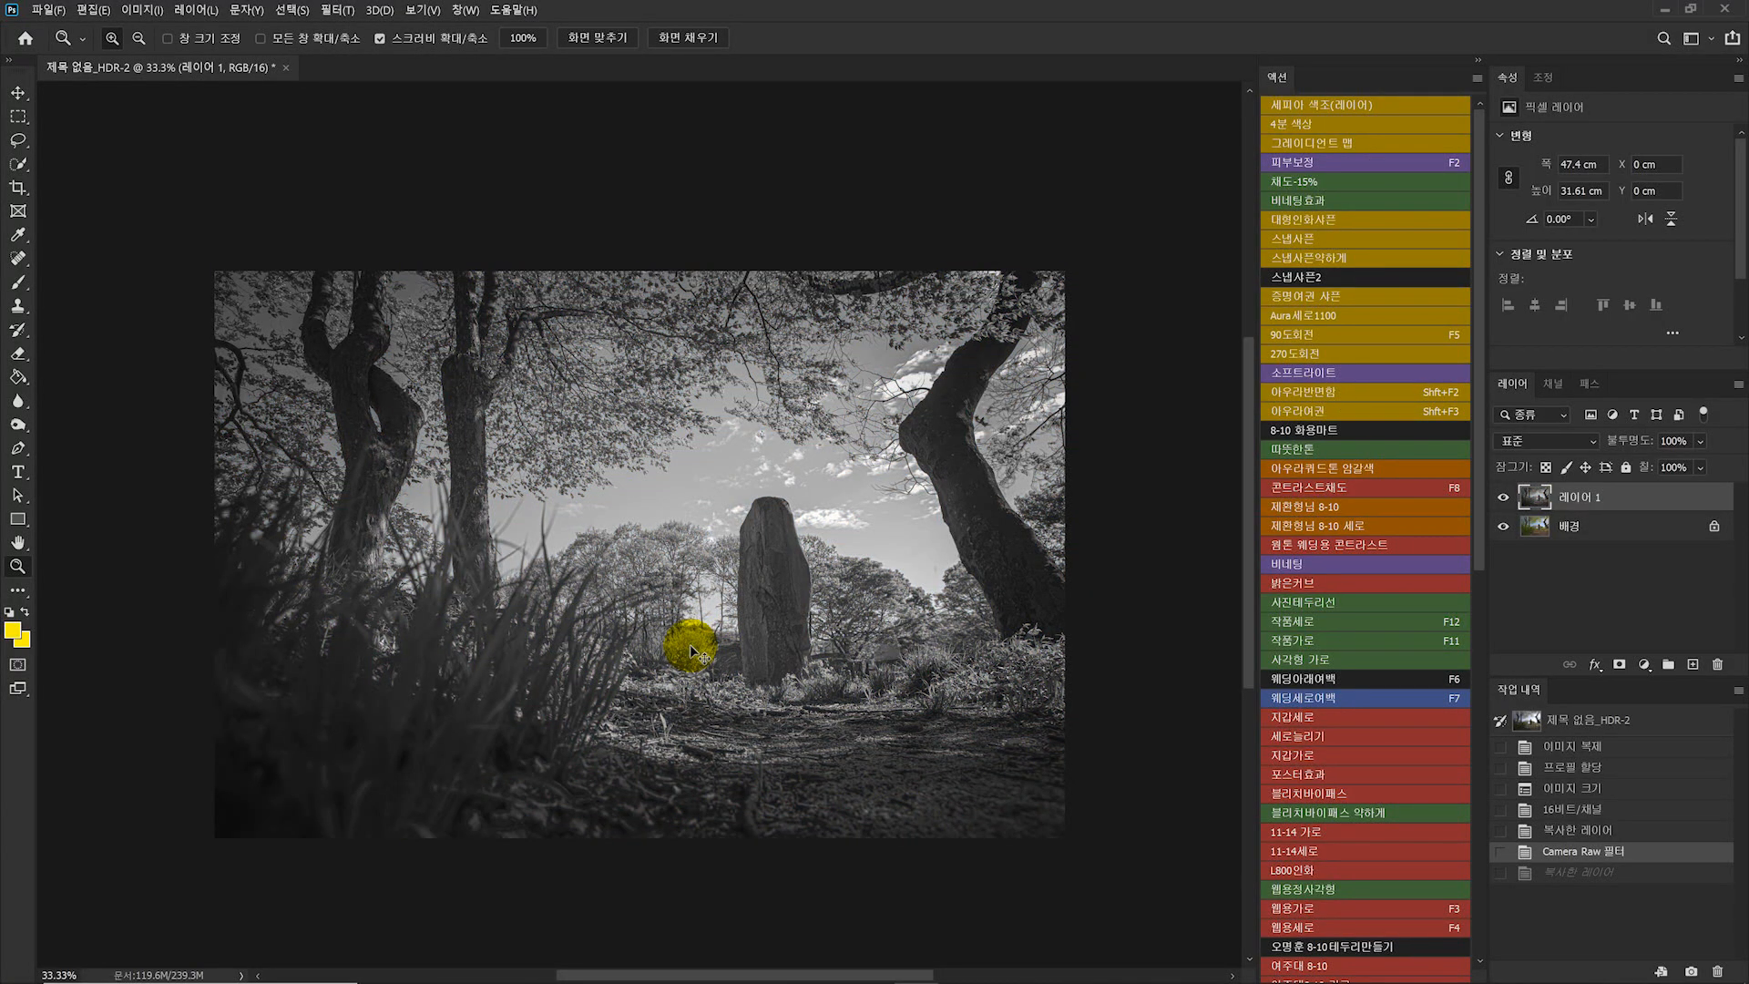
- Duplicate 레이어 1 and apply the Camera Raw filter to the copy with texture +16, clarity +7 and contrast +9
key("ctrl+j")
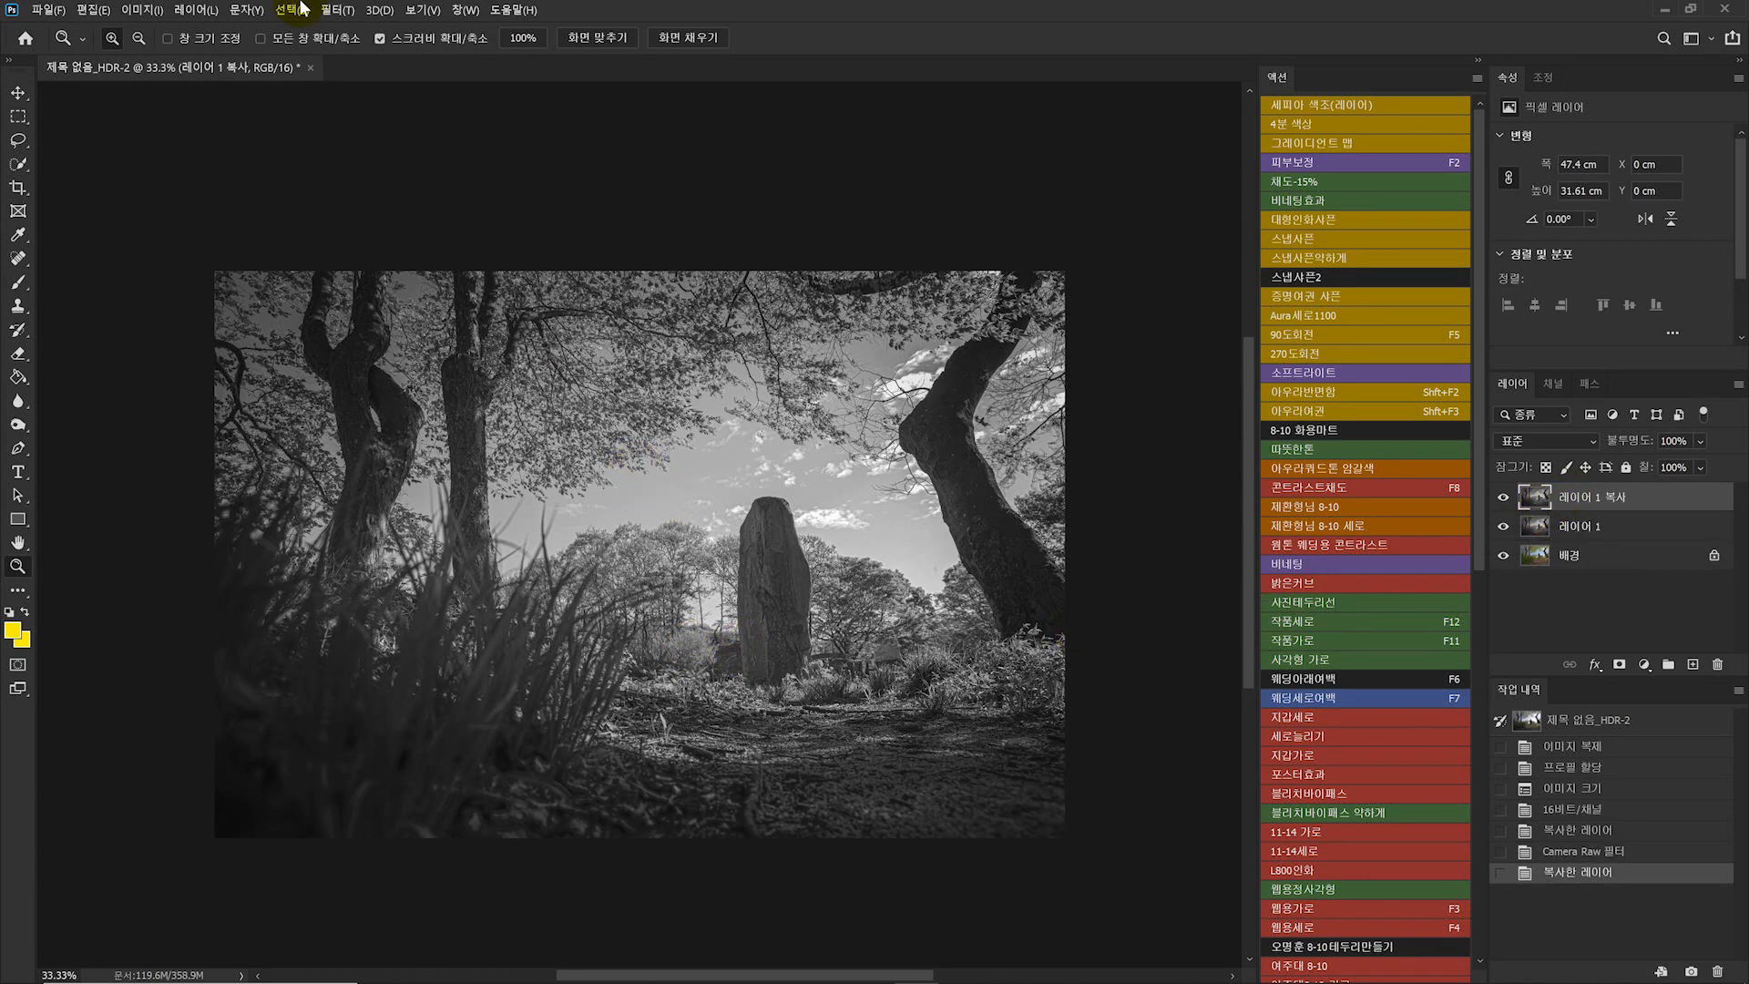
left_click(337, 11)
left_click(369, 108)
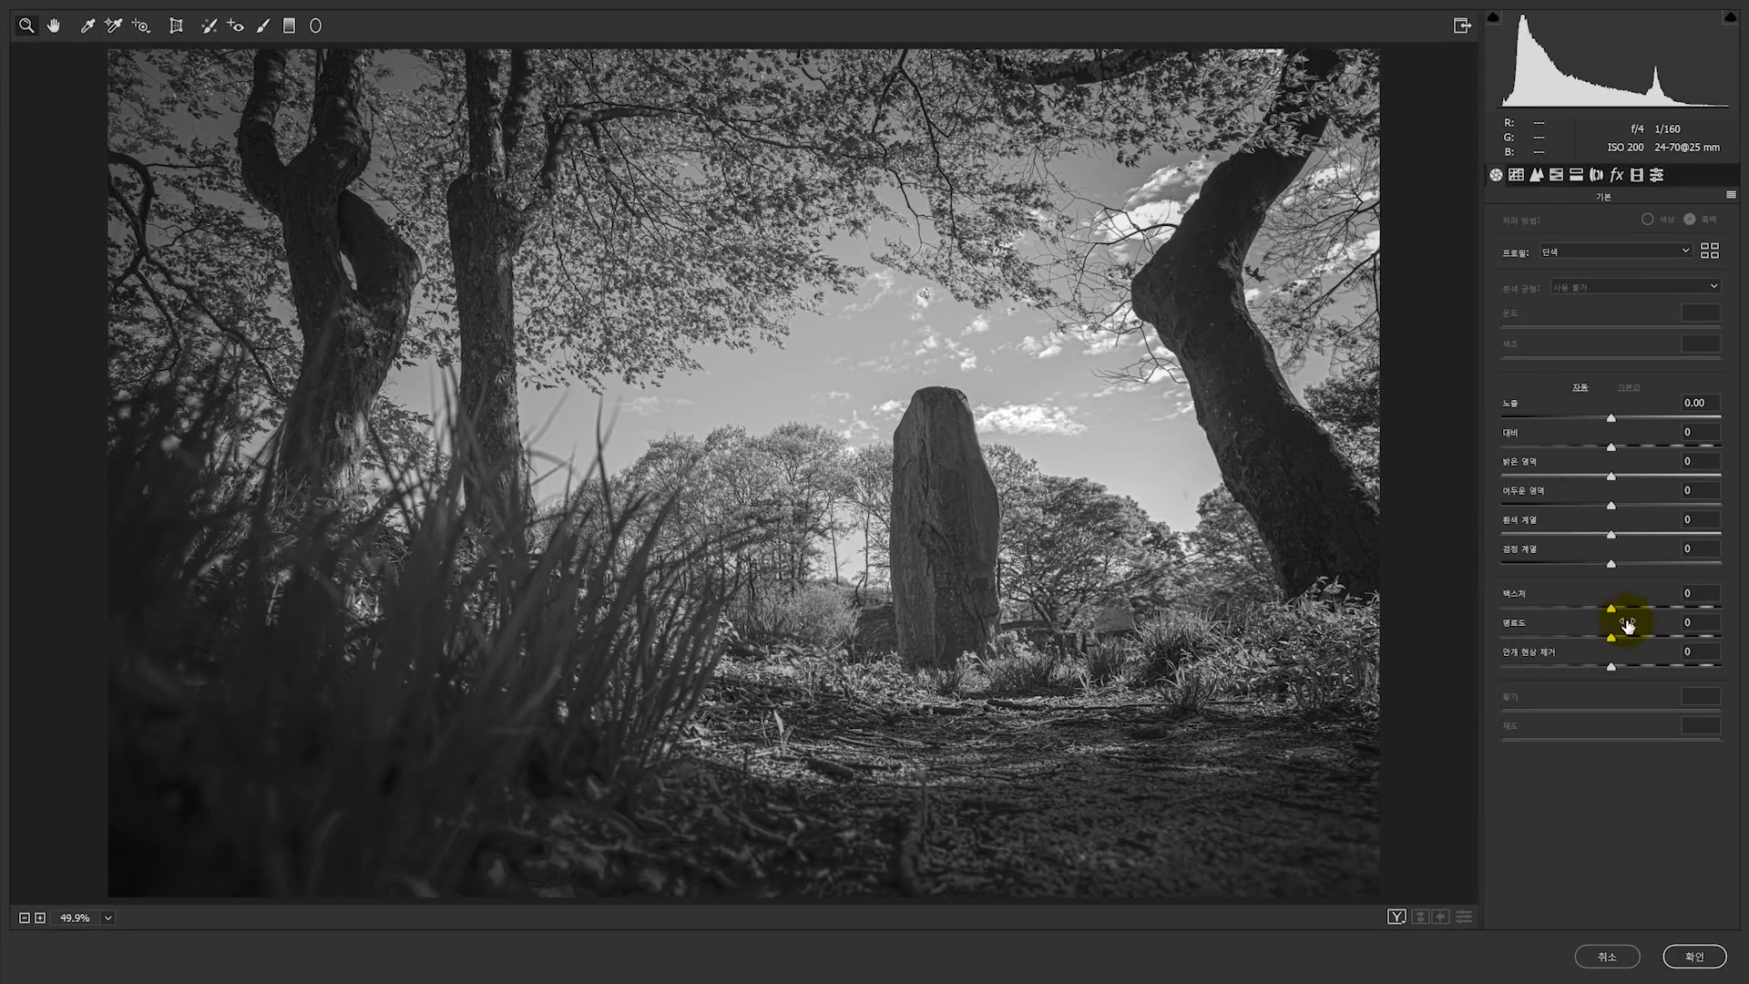
left_click(1640, 608)
left_click(1616, 637)
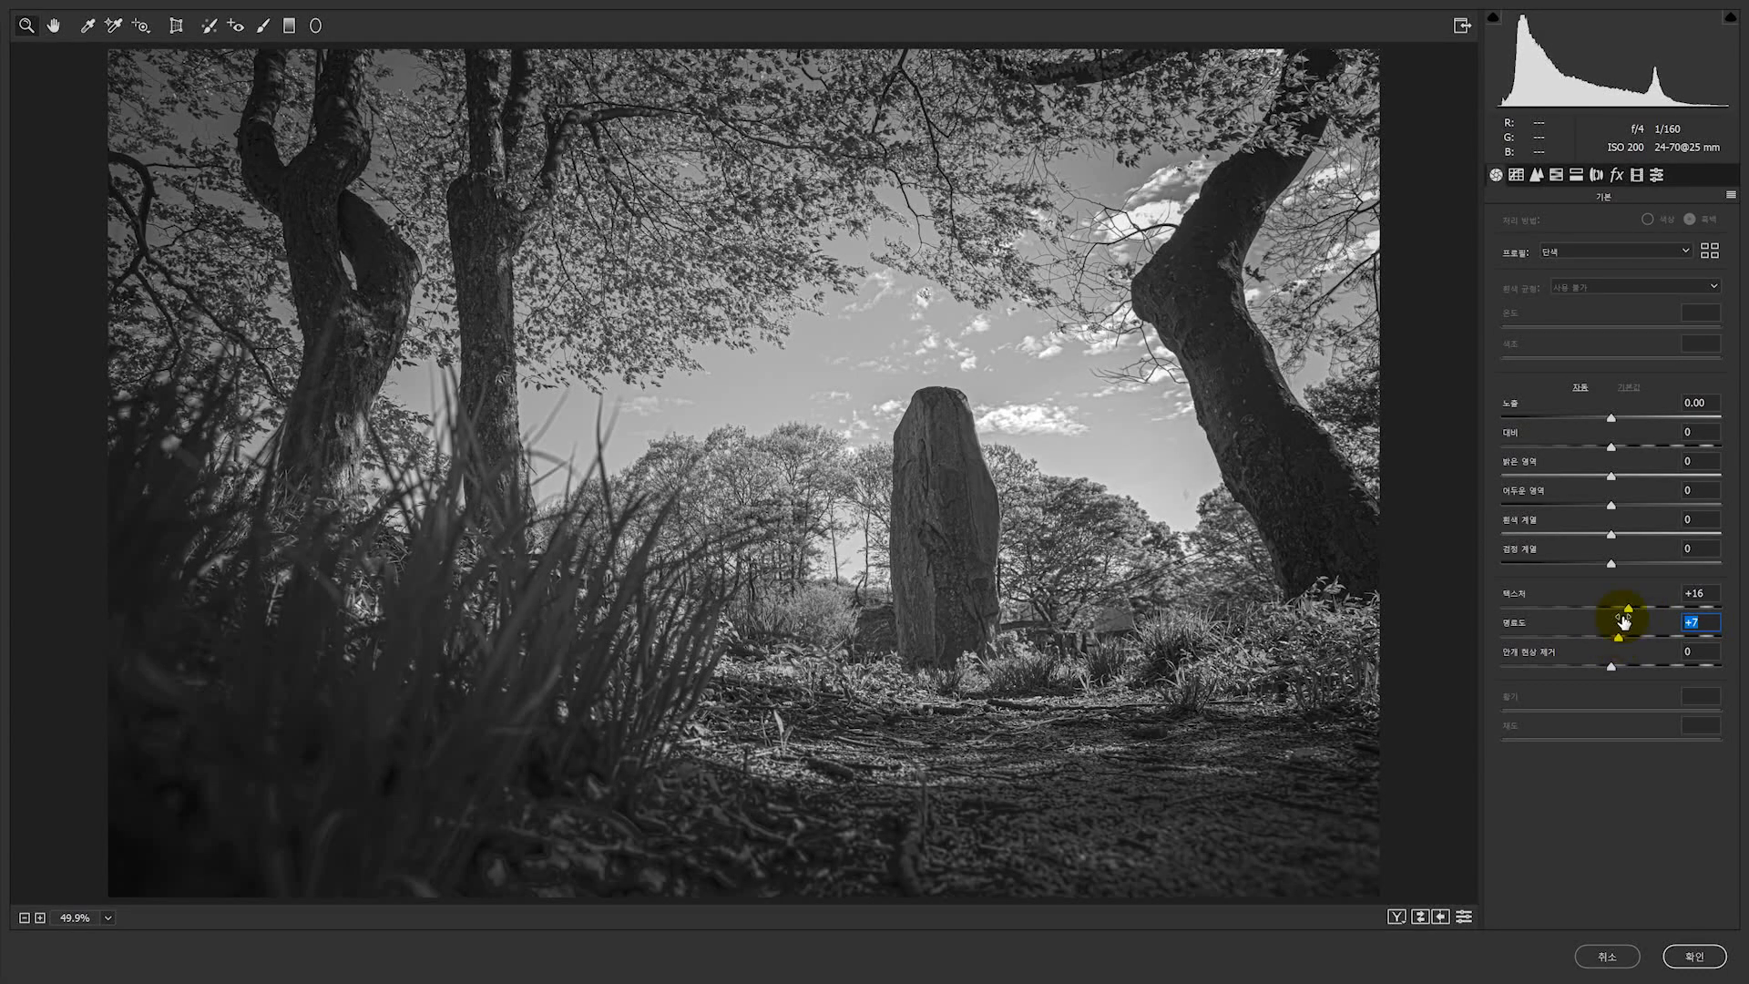
left_click(1619, 448)
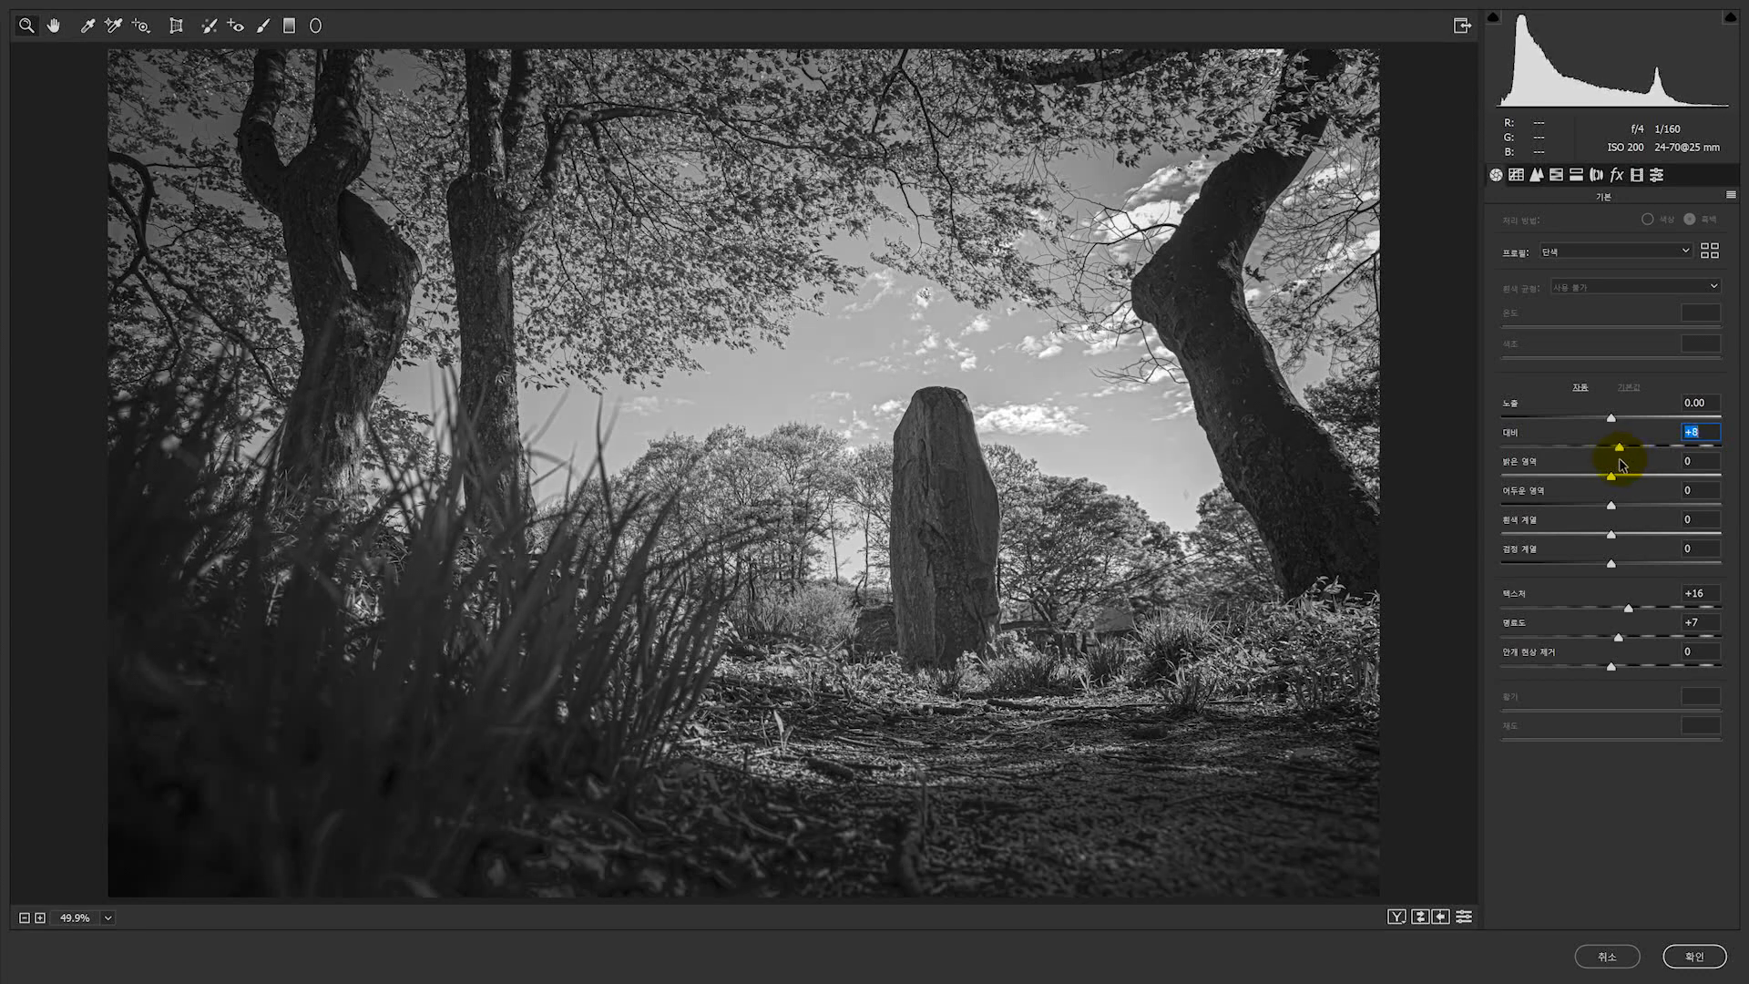
left_click_drag(1620, 459, 1621, 459)
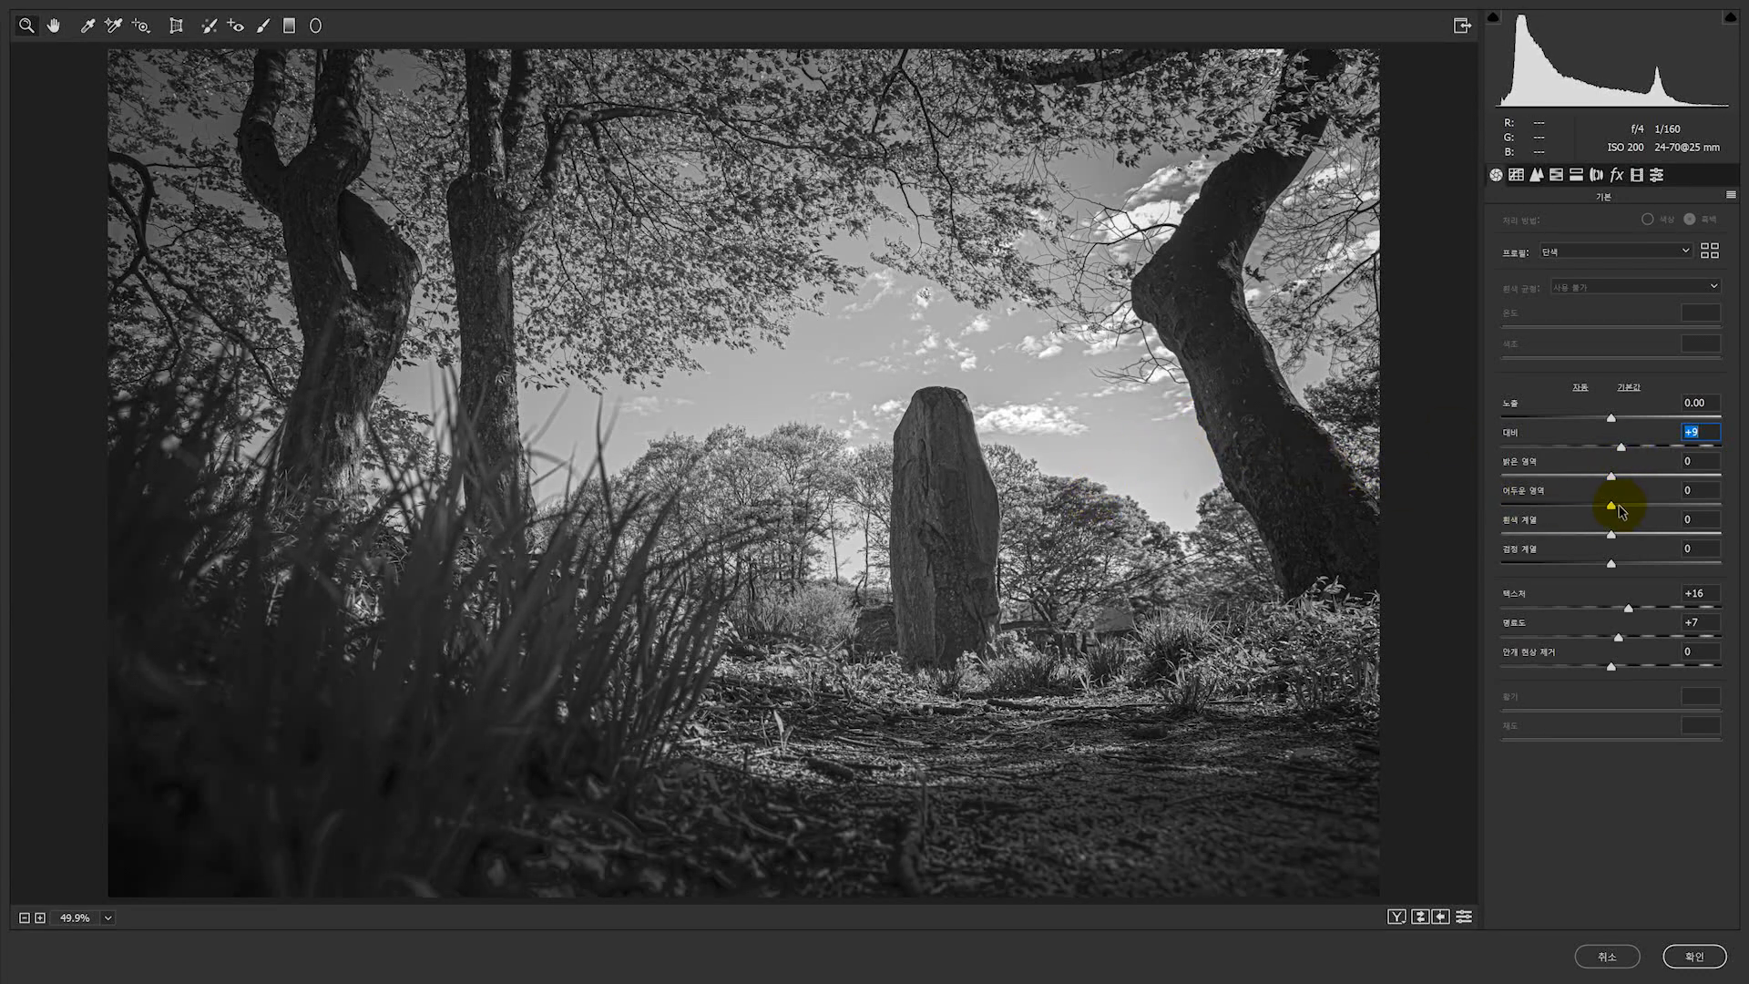
left_click(1677, 954)
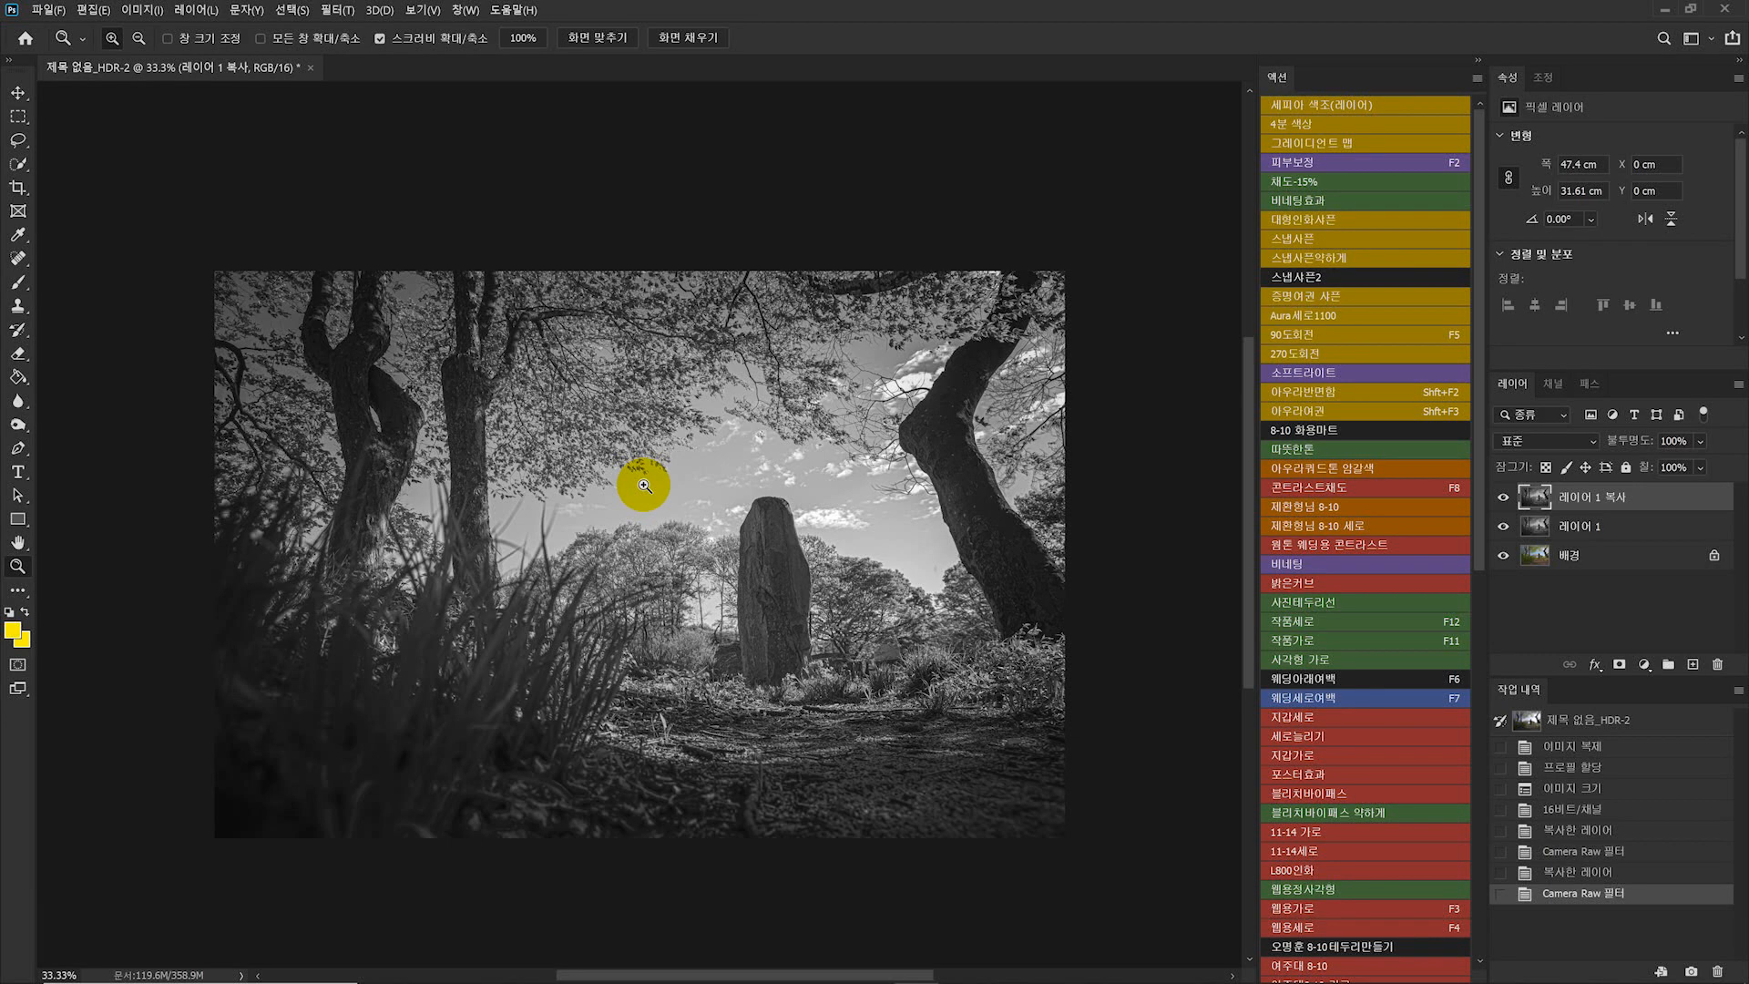
- Merge the filtered copy down into 레이어 1, keeping the background layer separate
key("ctrl+e")
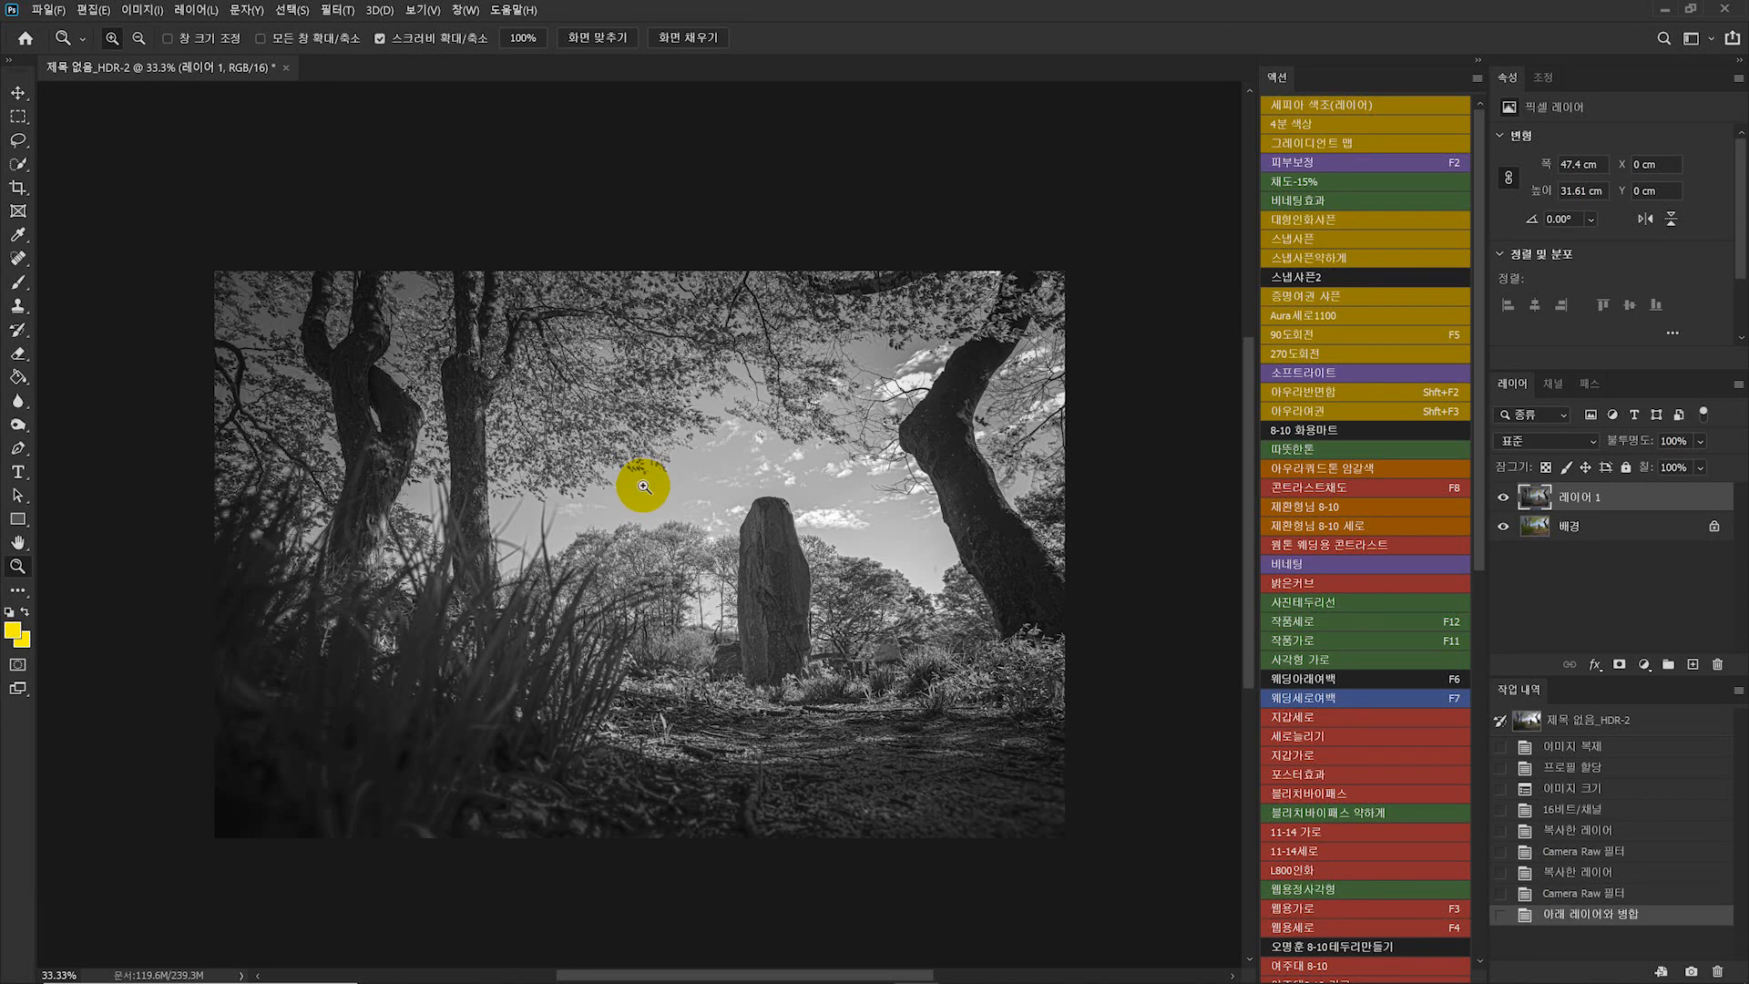
key("ctrl+j")
key("ctrl+e")
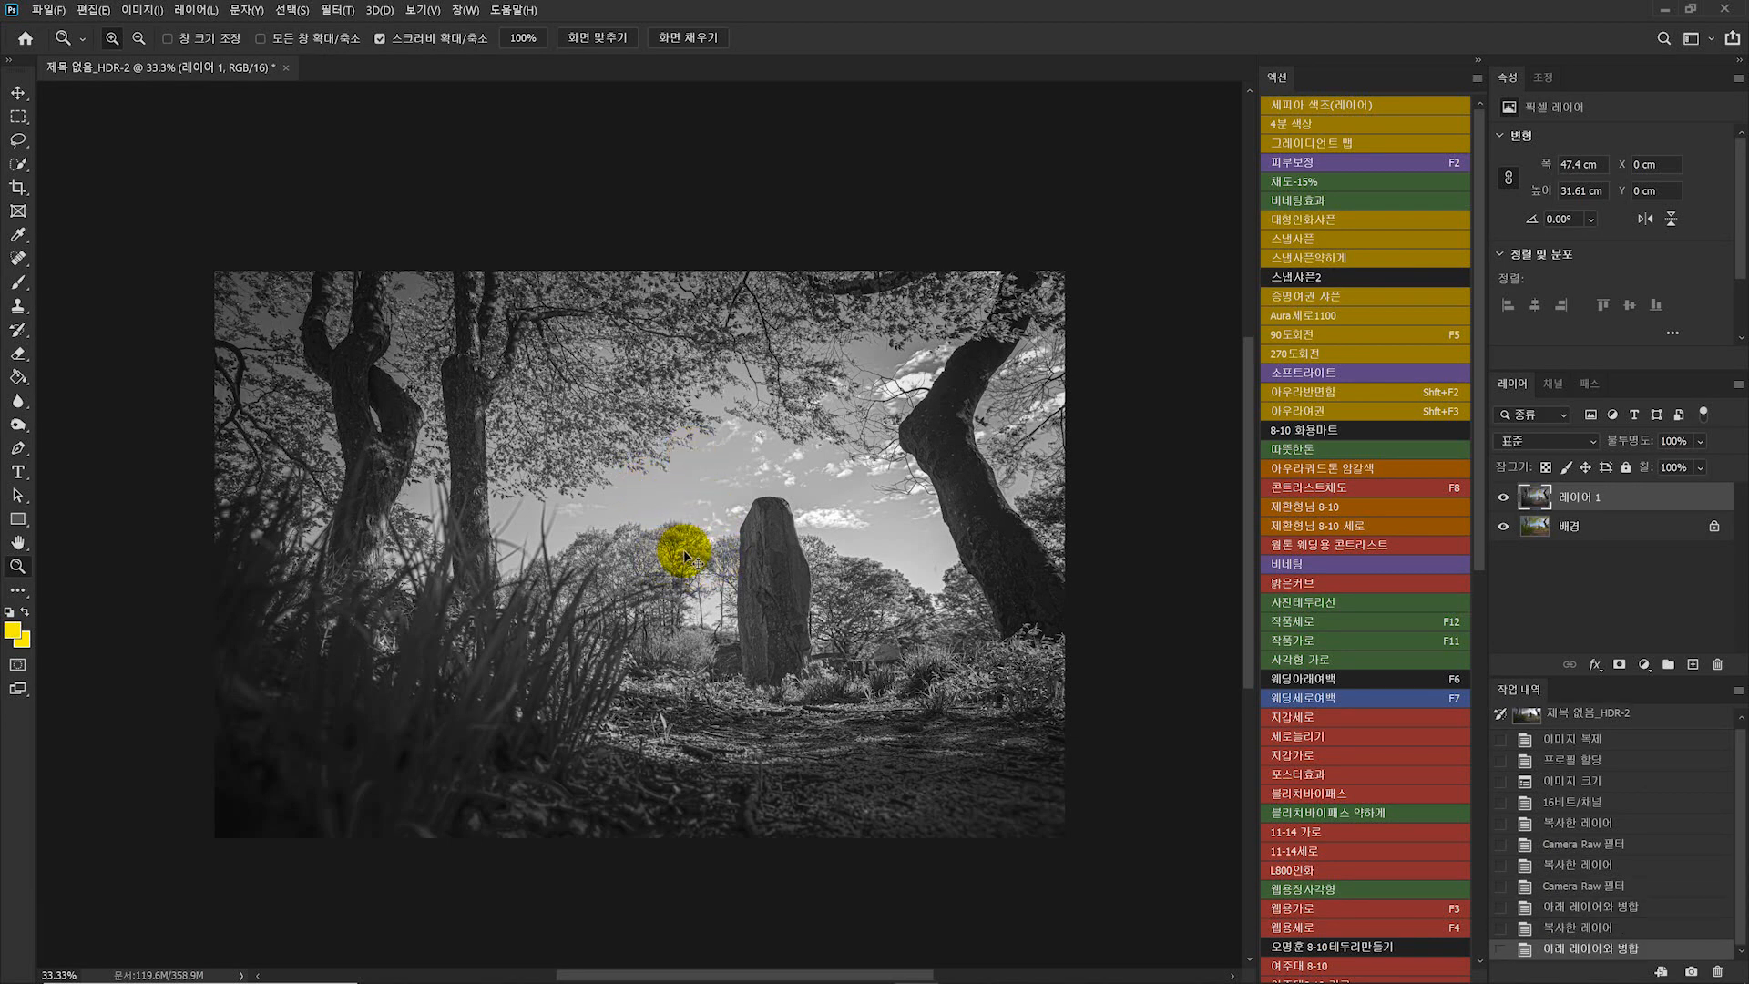
- Duplicate 레이어 1 and brighten the copy with Curves, raising input 43 to output 68
key("ctrl+j")
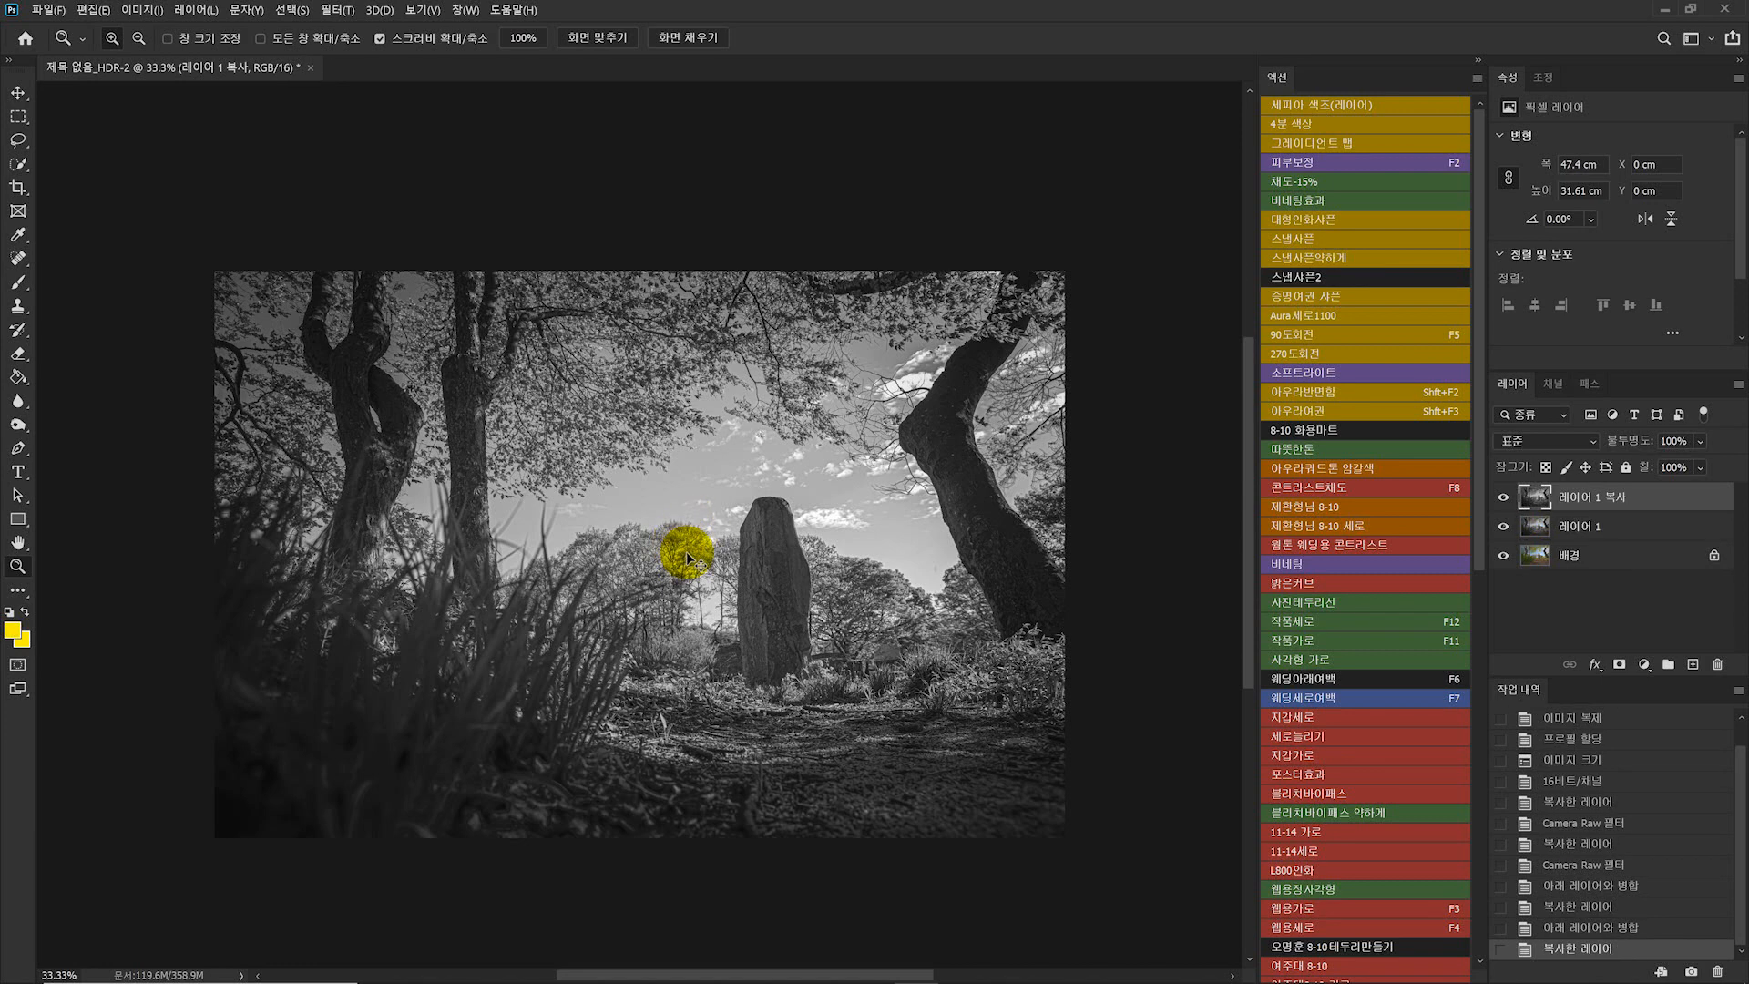
key("ctrl+m")
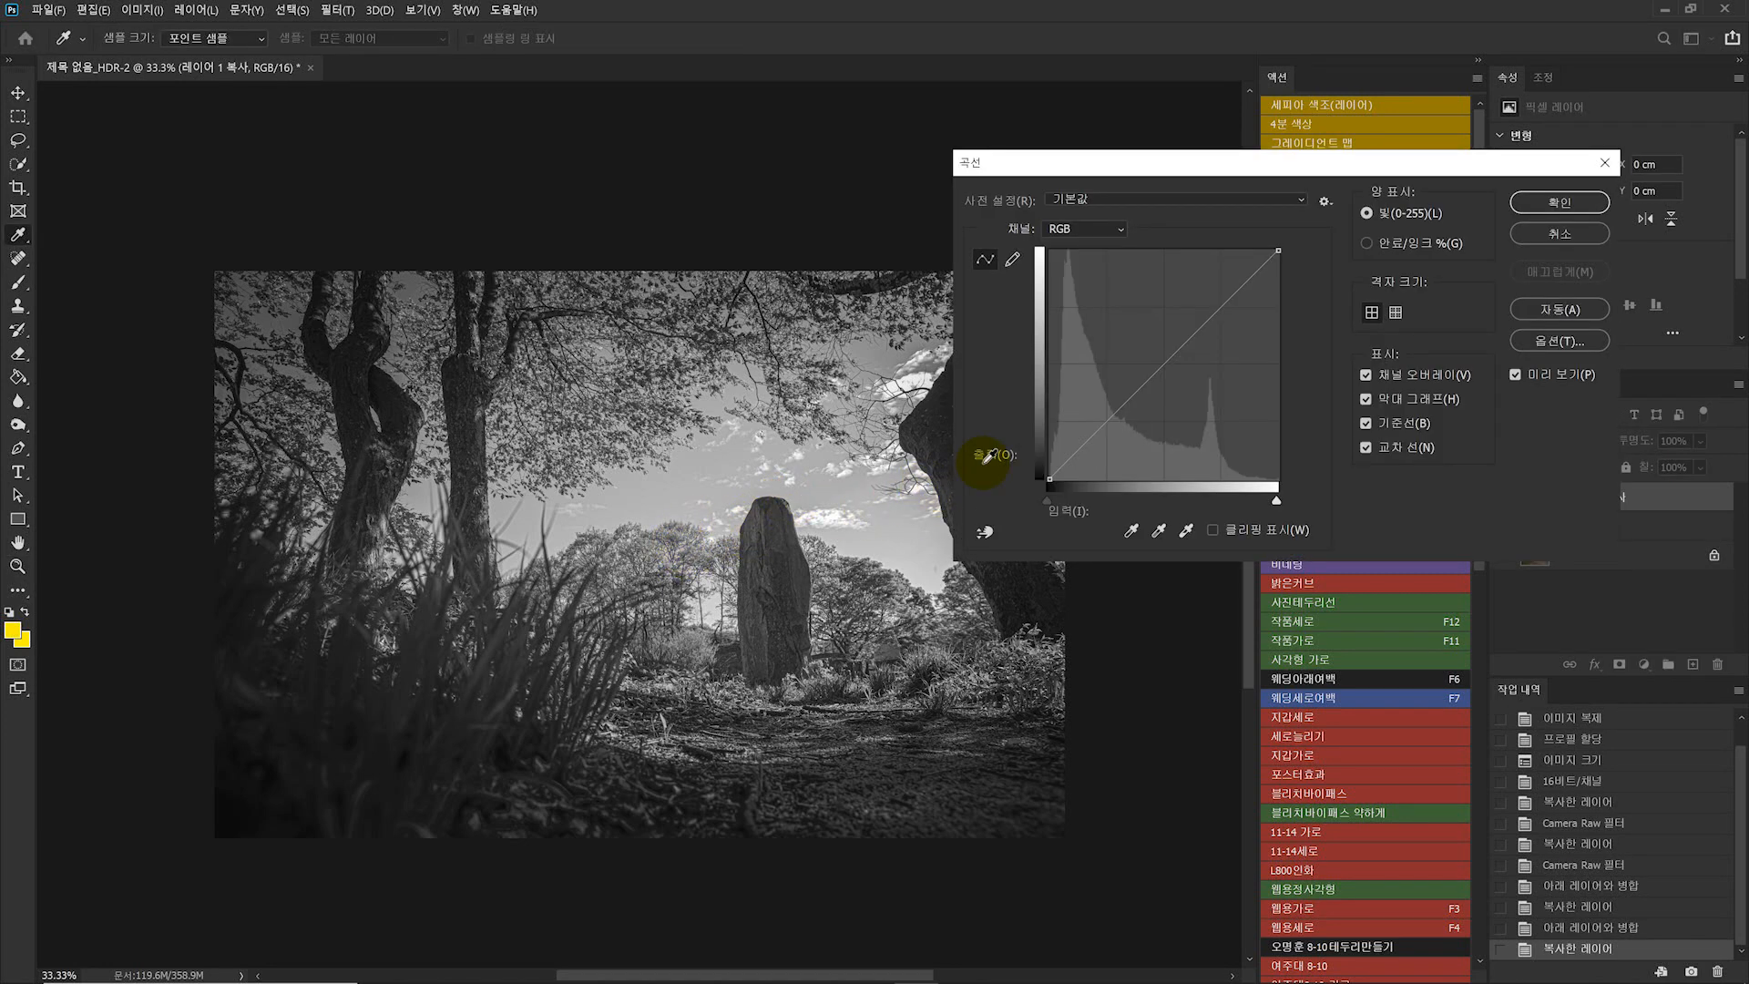
left_click_drag(1105, 160, 1138, 166)
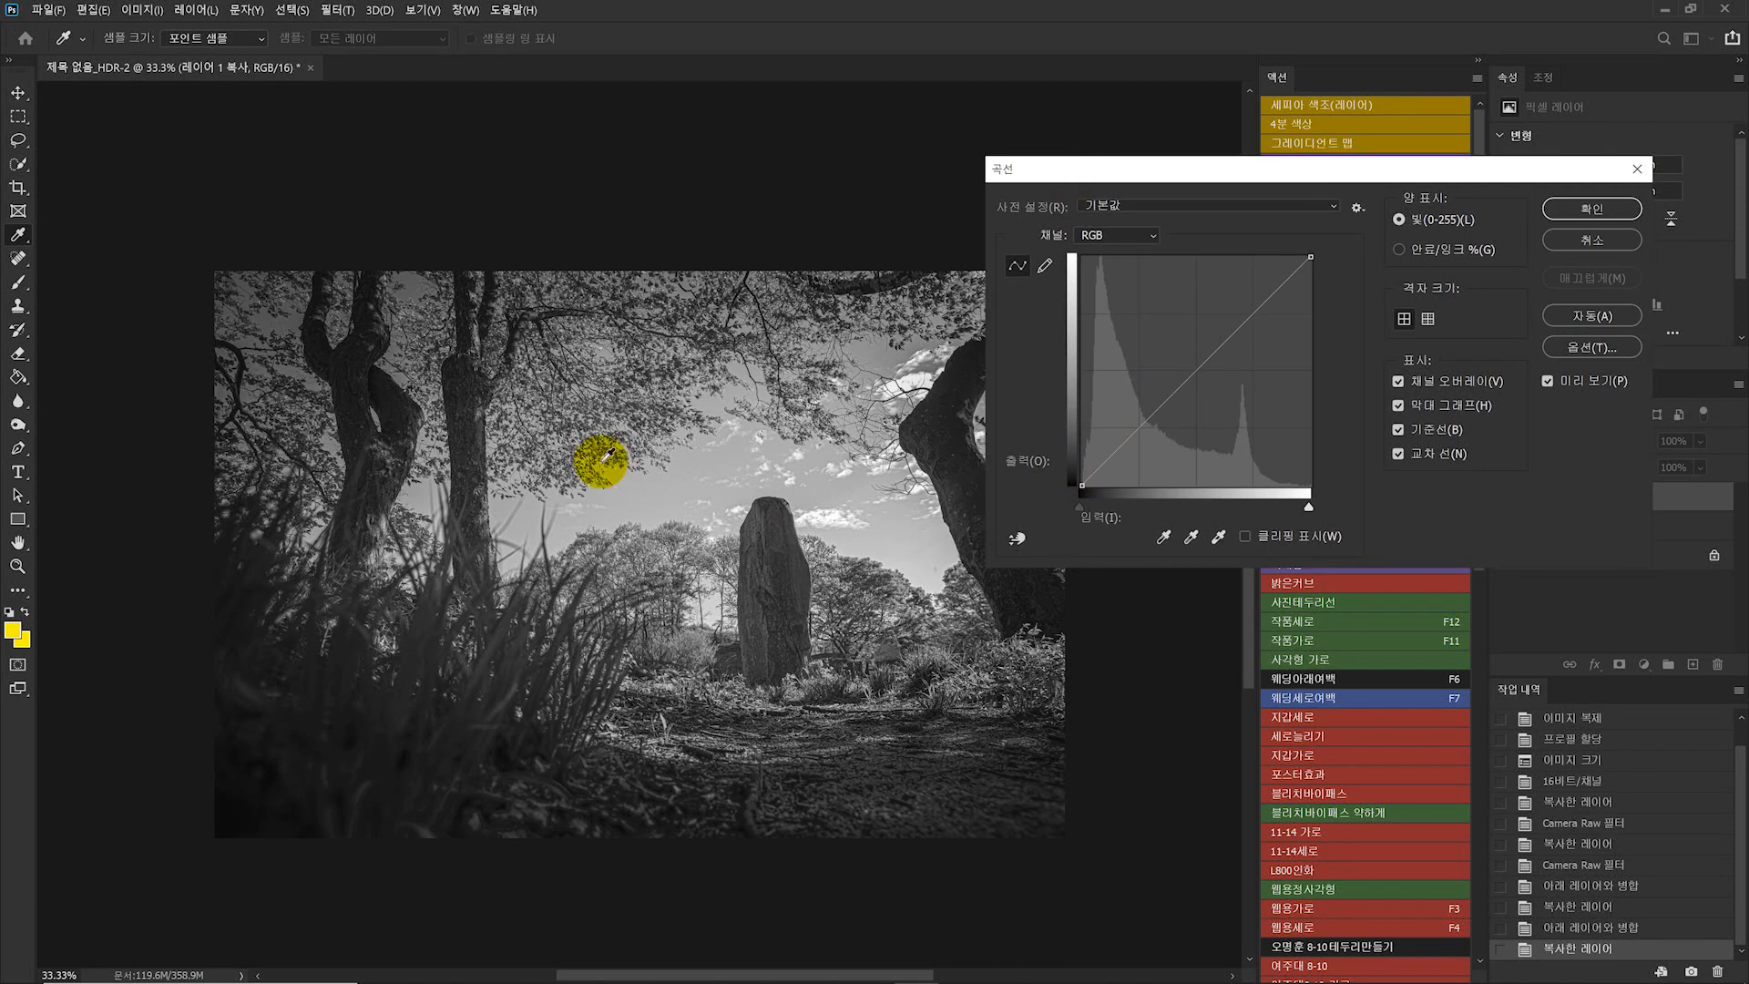
left_click(666, 405)
left_click(955, 407)
left_click_drag(1132, 437, 1120, 424)
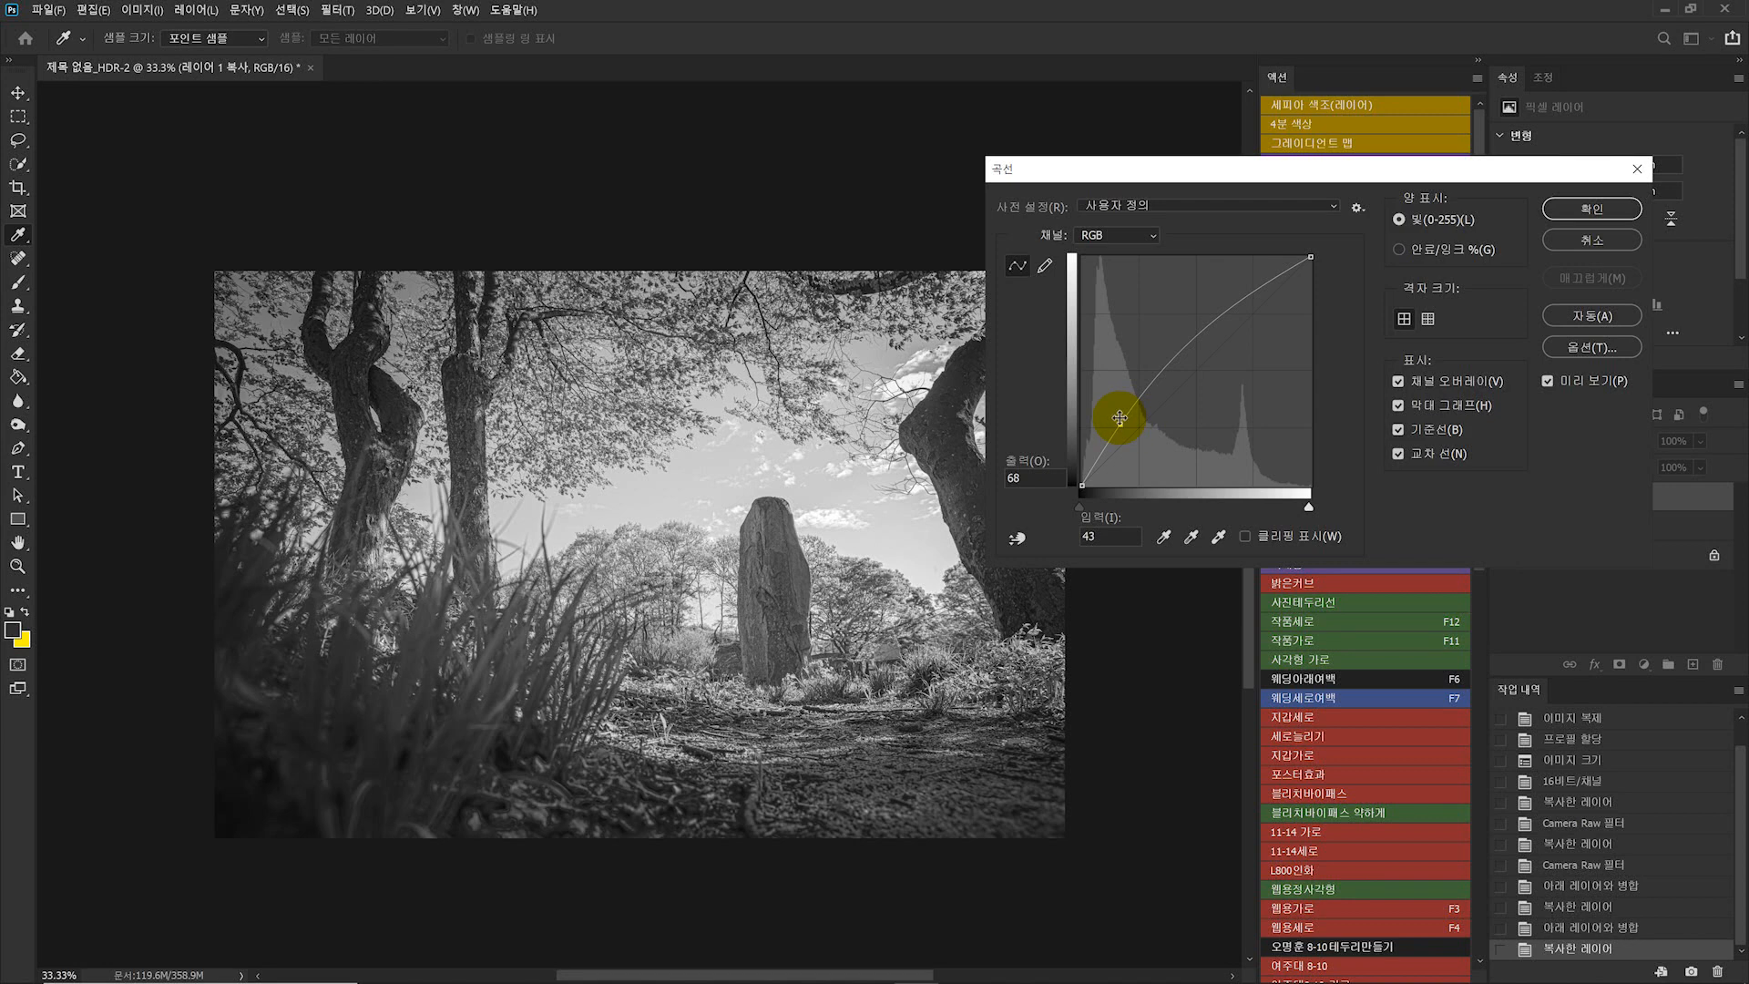
left_click(1593, 209)
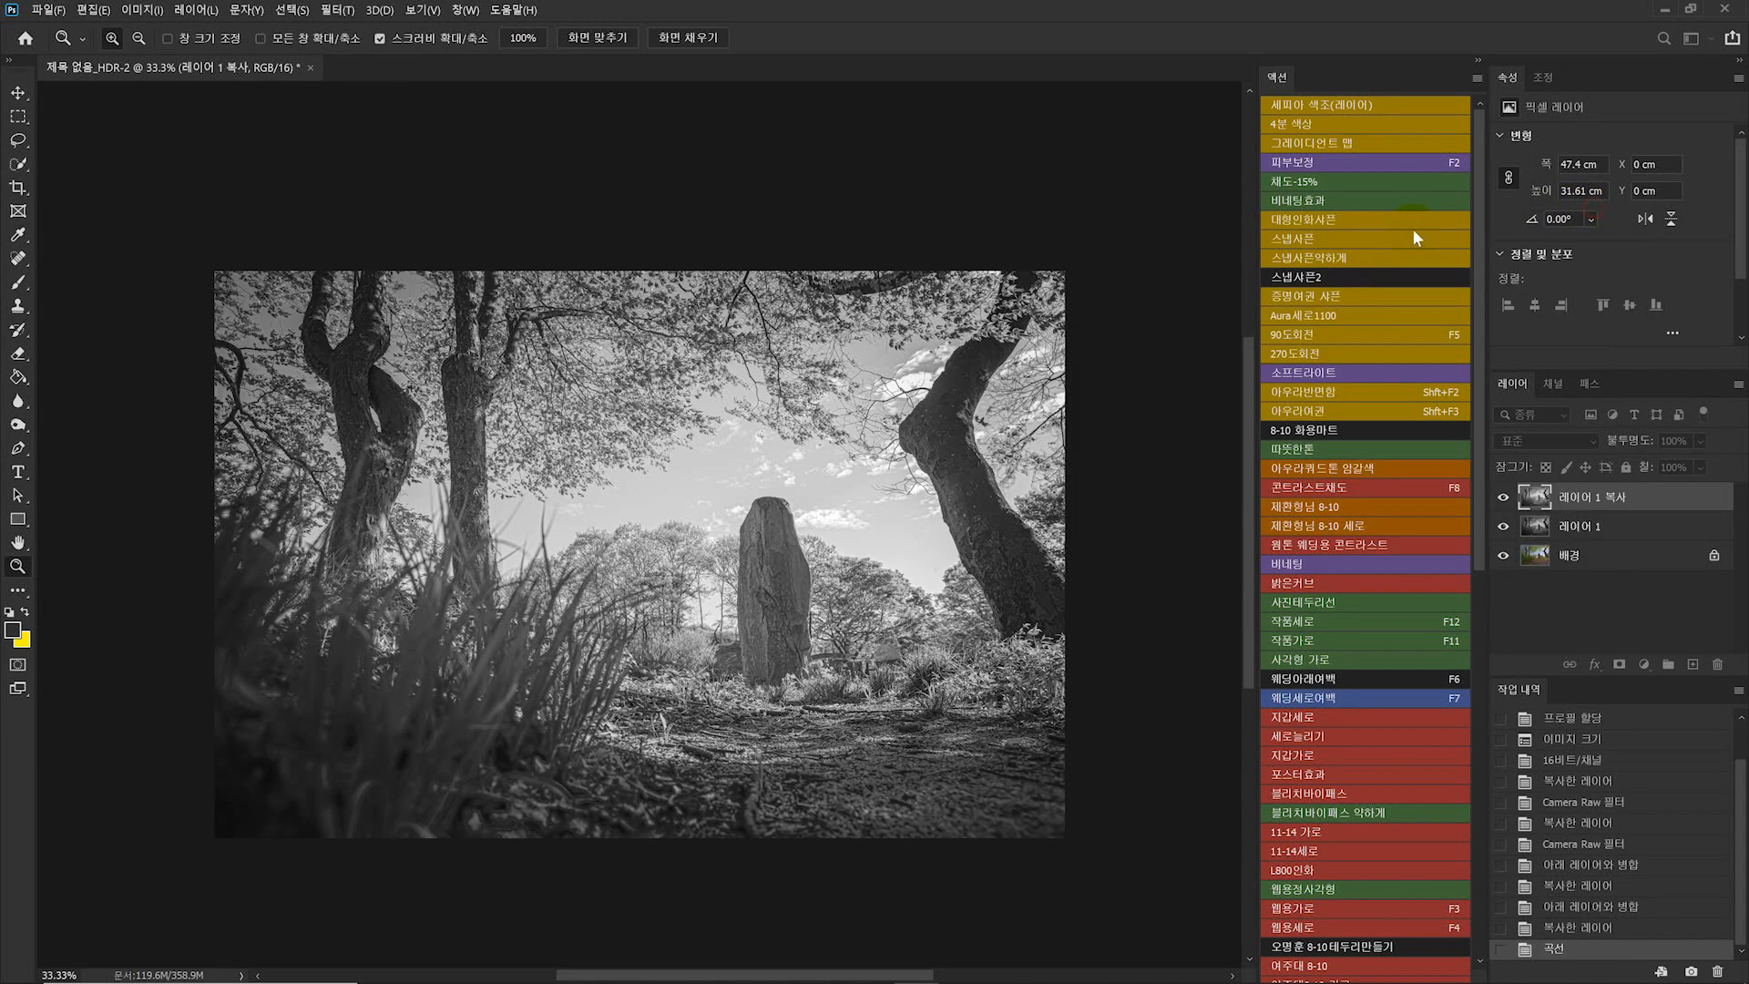
- Hide the brightened copy behind a black layer mask and set up a white 300 px brush at 10% opacity
left_click(1620, 665, "alt")
key("b")
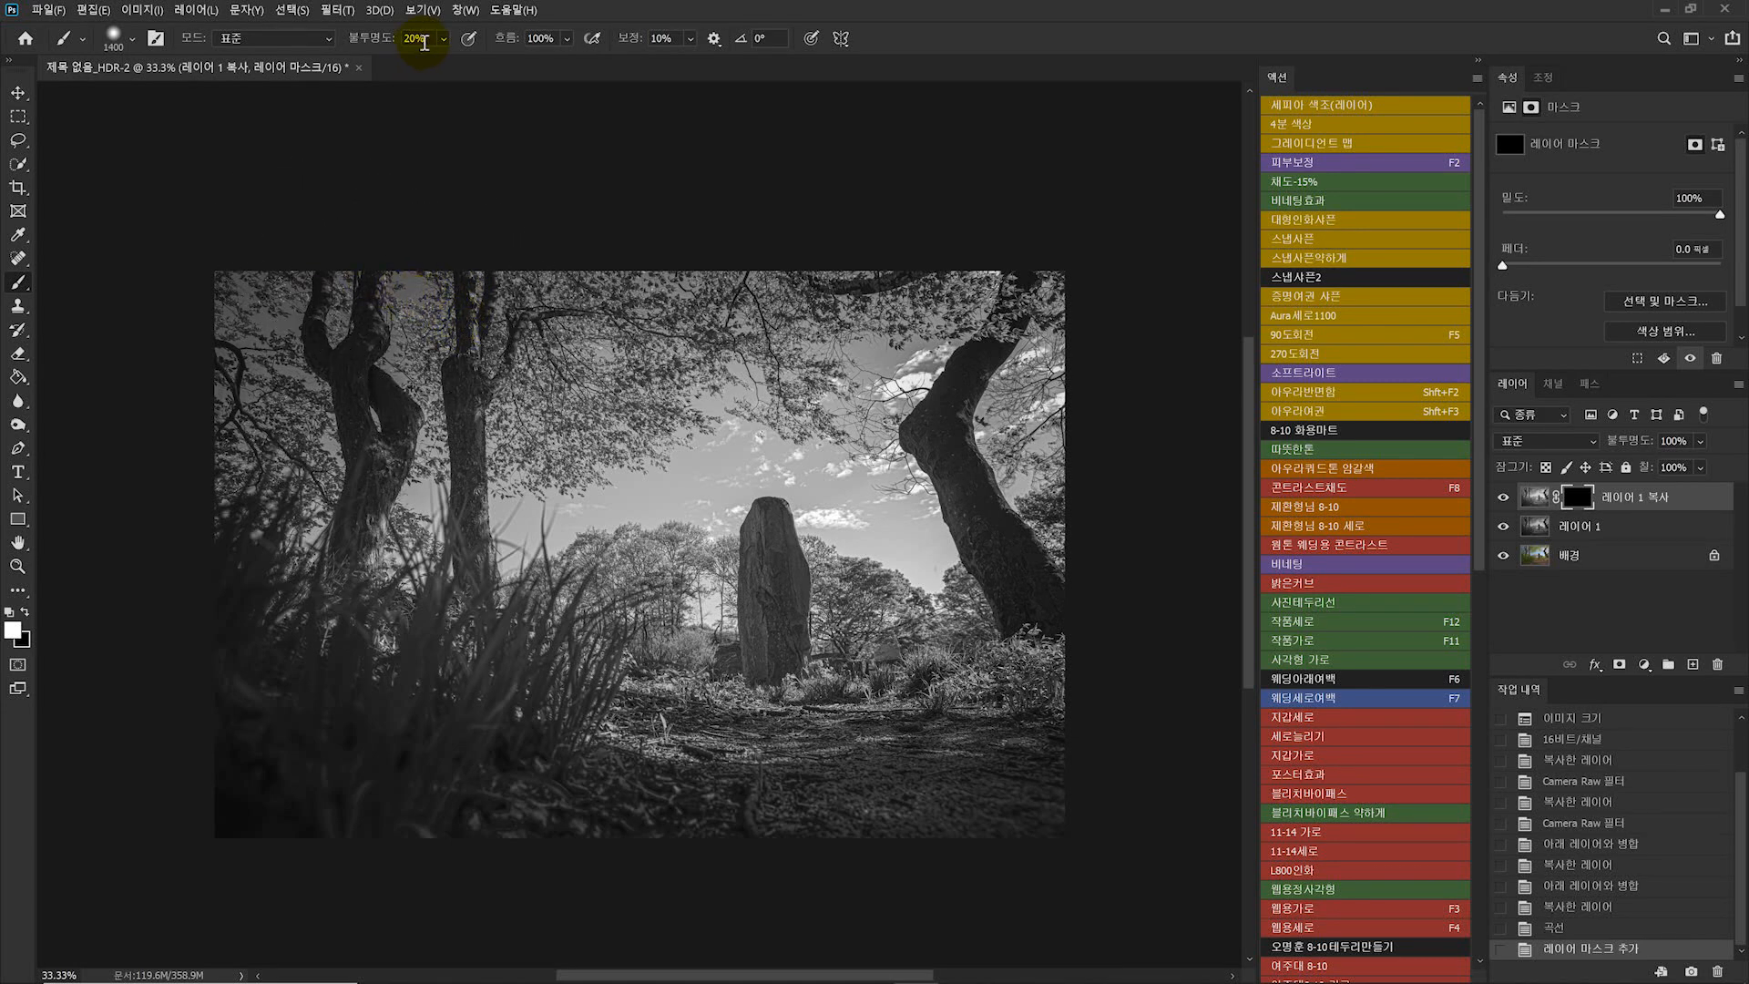
key("1")
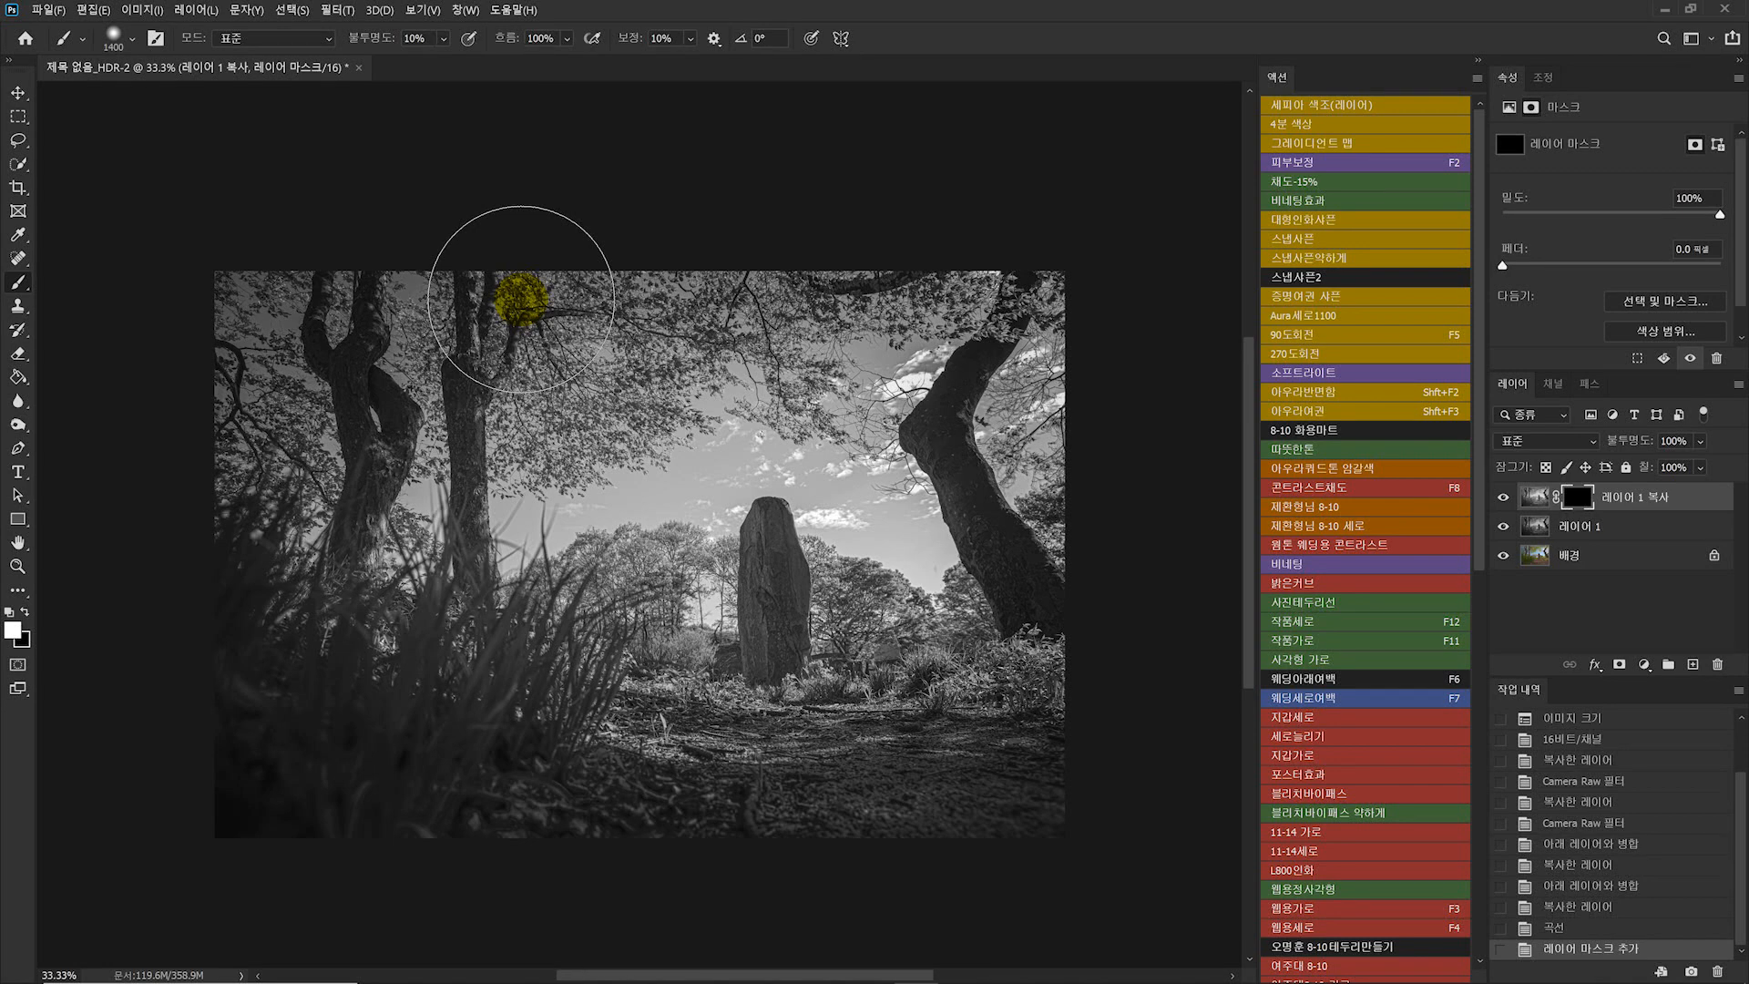
key("bracketleft")
key("bracketleft")
key("bracketleft")
key("bracketleft")
key("bracketleft")
key("bracketleft")
key("bracketleft")
key("bracketleft")
key("bracketleft")
key("bracketleft")
key("bracketleft")
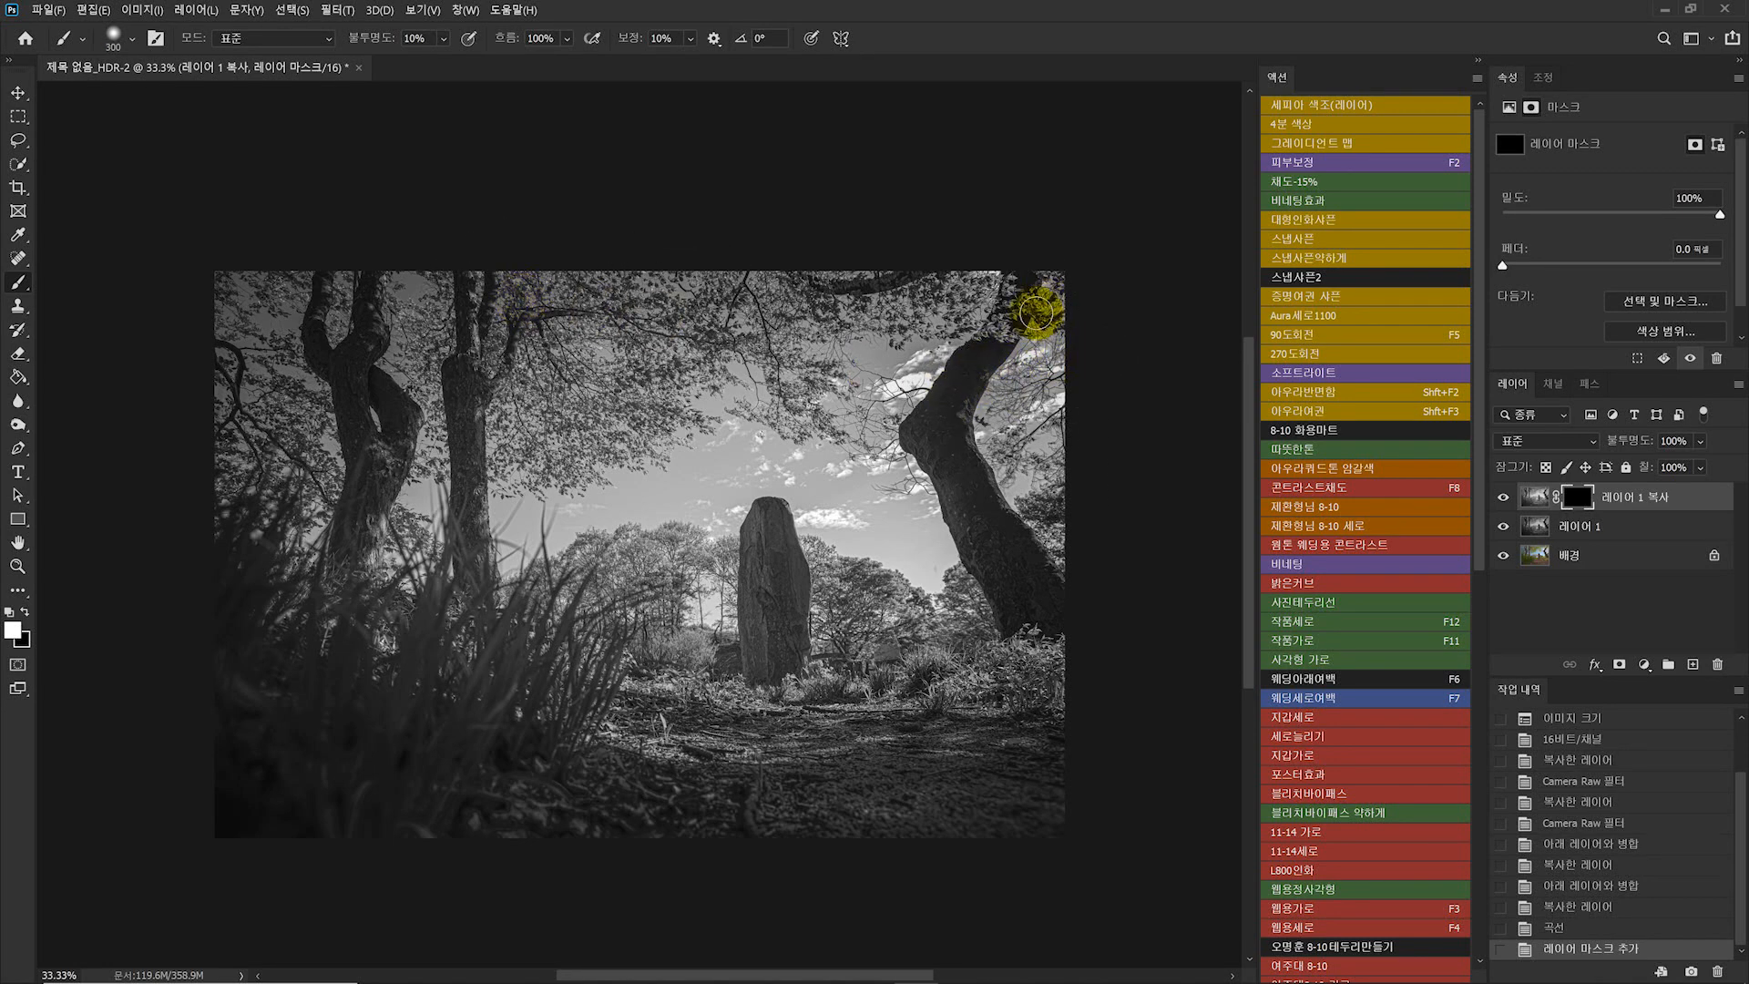
- Paint on the mask over the right-hand tree trunk to brighten it, using brush sizes up to 600 px
key("bracketright")
key("bracketright")
left_click(1021, 288)
left_click(980, 356)
left_click(967, 476)
left_click_drag(1002, 591, 1009, 556)
key("bracketright")
mouse_move(948, 464)
left_mouse_down()
mouse_move(1032, 563)
mouse_move(1068, 577)
mouse_move(1022, 579)
mouse_move(988, 525)
left_mouse_up()
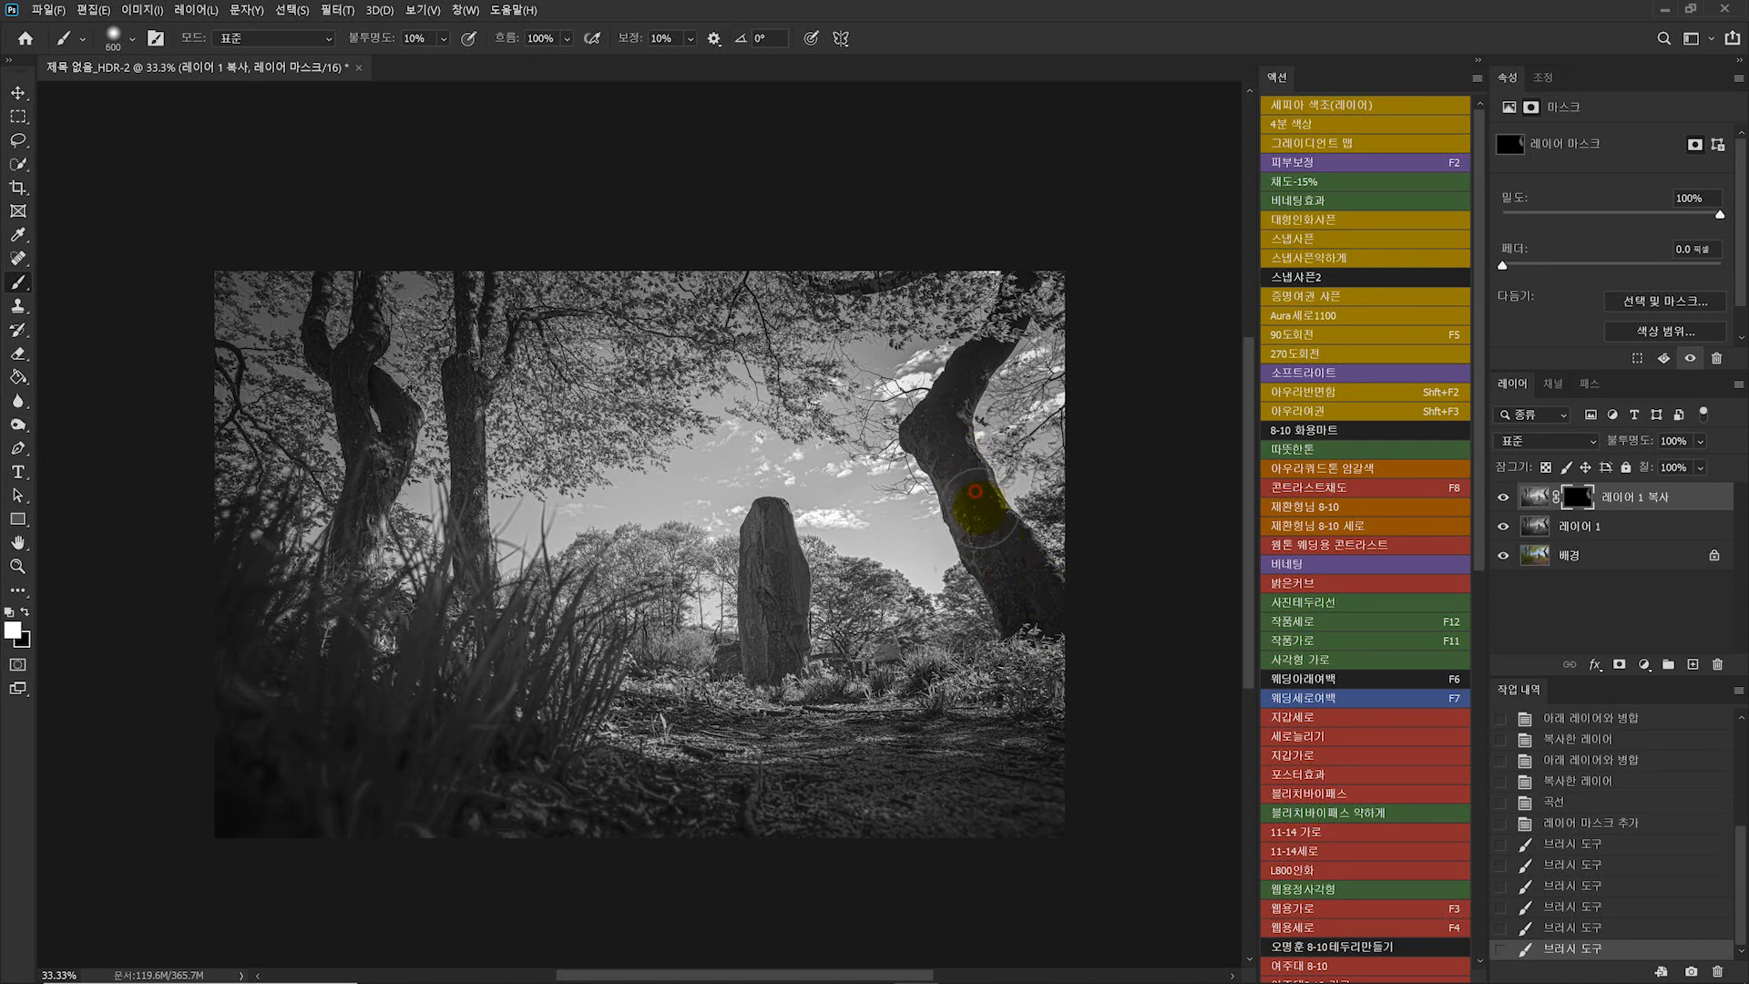
mouse_move(930, 429)
left_mouse_down()
mouse_move(1014, 582)
mouse_move(1082, 557)
left_mouse_up()
key("bracketleft")
mouse_move(962, 369)
left_mouse_down()
mouse_move(937, 407)
mouse_move(1019, 287)
left_mouse_up()
- Paint on the mask over the upper branches, the two left tree trunks and the foreground grass to brighten them
key("bracketright")
key("bracketright")
mouse_move(870, 289)
left_mouse_down()
mouse_move(807, 262)
mouse_move(671, 294)
mouse_move(590, 400)
mouse_move(440, 456)
left_mouse_up()
left_click_drag(445, 296, 442, 424)
key("bracketright")
mouse_move(330, 350)
left_mouse_down()
mouse_move(344, 544)
mouse_move(321, 515)
left_mouse_up()
left_click_drag(330, 249, 386, 552)
left_click_drag(352, 539, 314, 702)
mouse_move(288, 602)
left_mouse_down()
mouse_move(422, 666)
mouse_move(537, 690)
left_mouse_up()
key("bracketright")
mouse_move(412, 732)
left_mouse_down()
mouse_move(626, 761)
mouse_move(1147, 785)
mouse_move(584, 799)
mouse_move(368, 774)
mouse_move(476, 715)
left_mouse_up()
- Brighten the standing stone and the base of the right-hand tree through the mask, and merge the copy down
key("bracketleft")
left_click_drag(791, 546, 777, 668)
left_click_drag(1039, 636, 1101, 662)
mouse_move(1062, 637)
left_mouse_down()
mouse_move(977, 532)
mouse_move(997, 534)
left_mouse_up()
key("bracketleft")
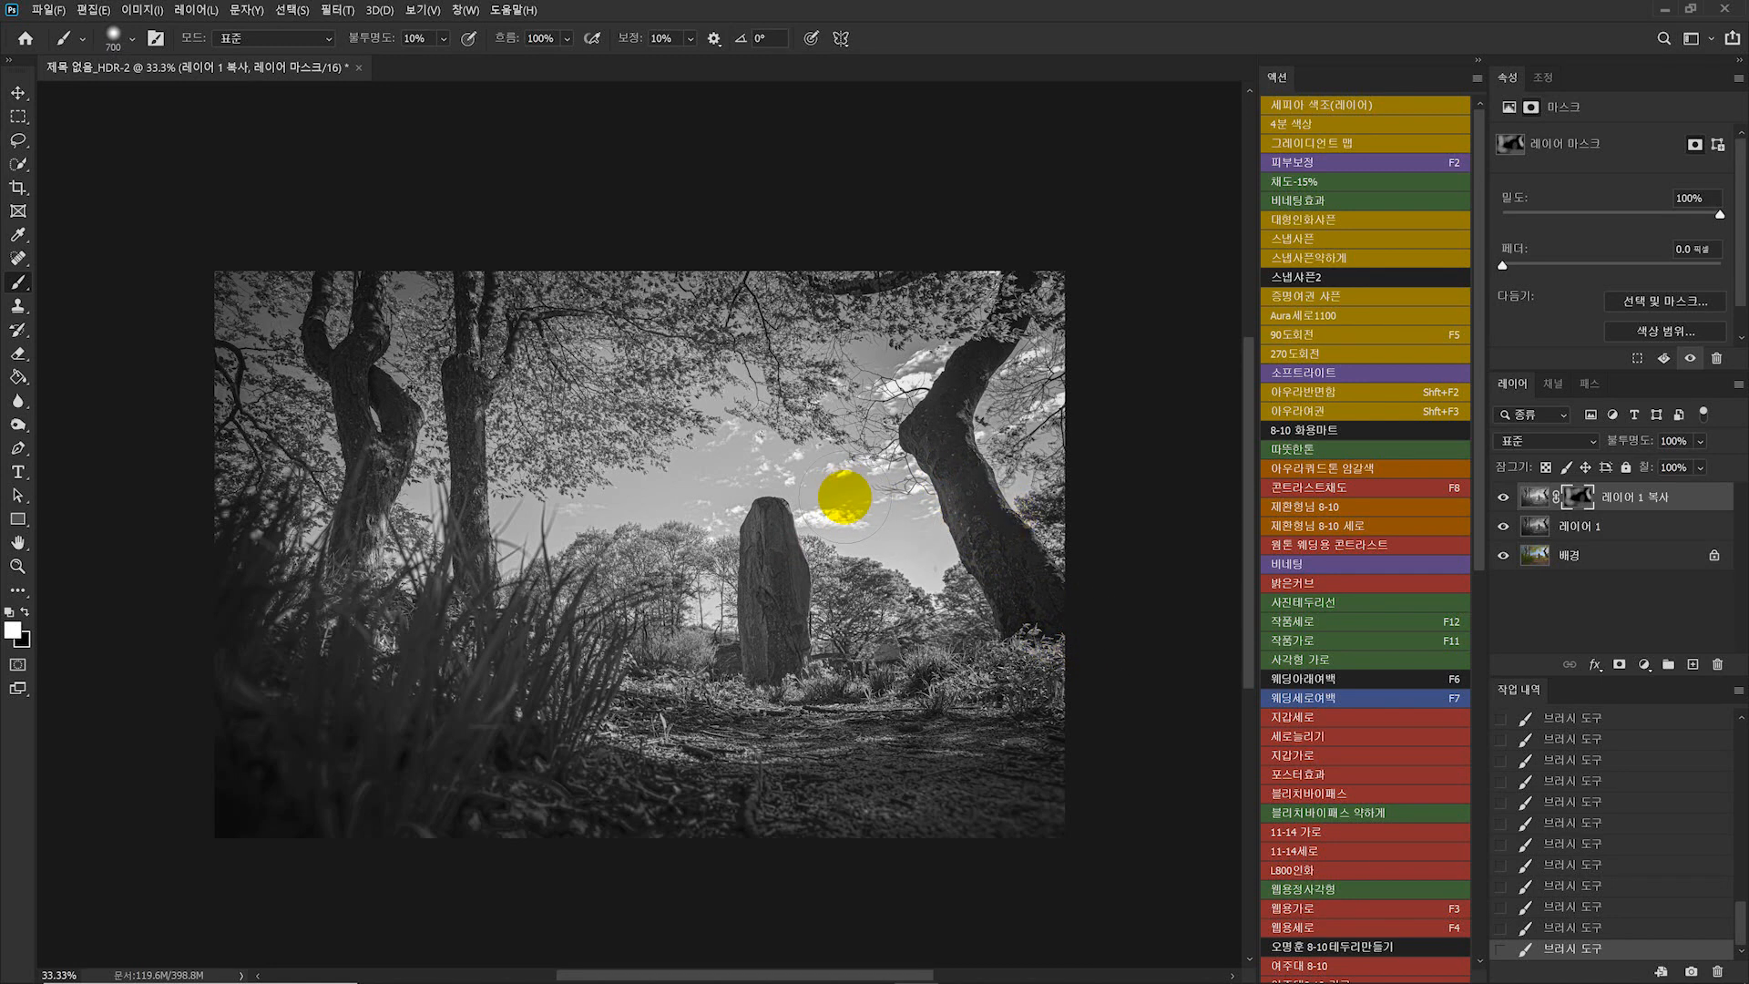
key("ctrl+e")
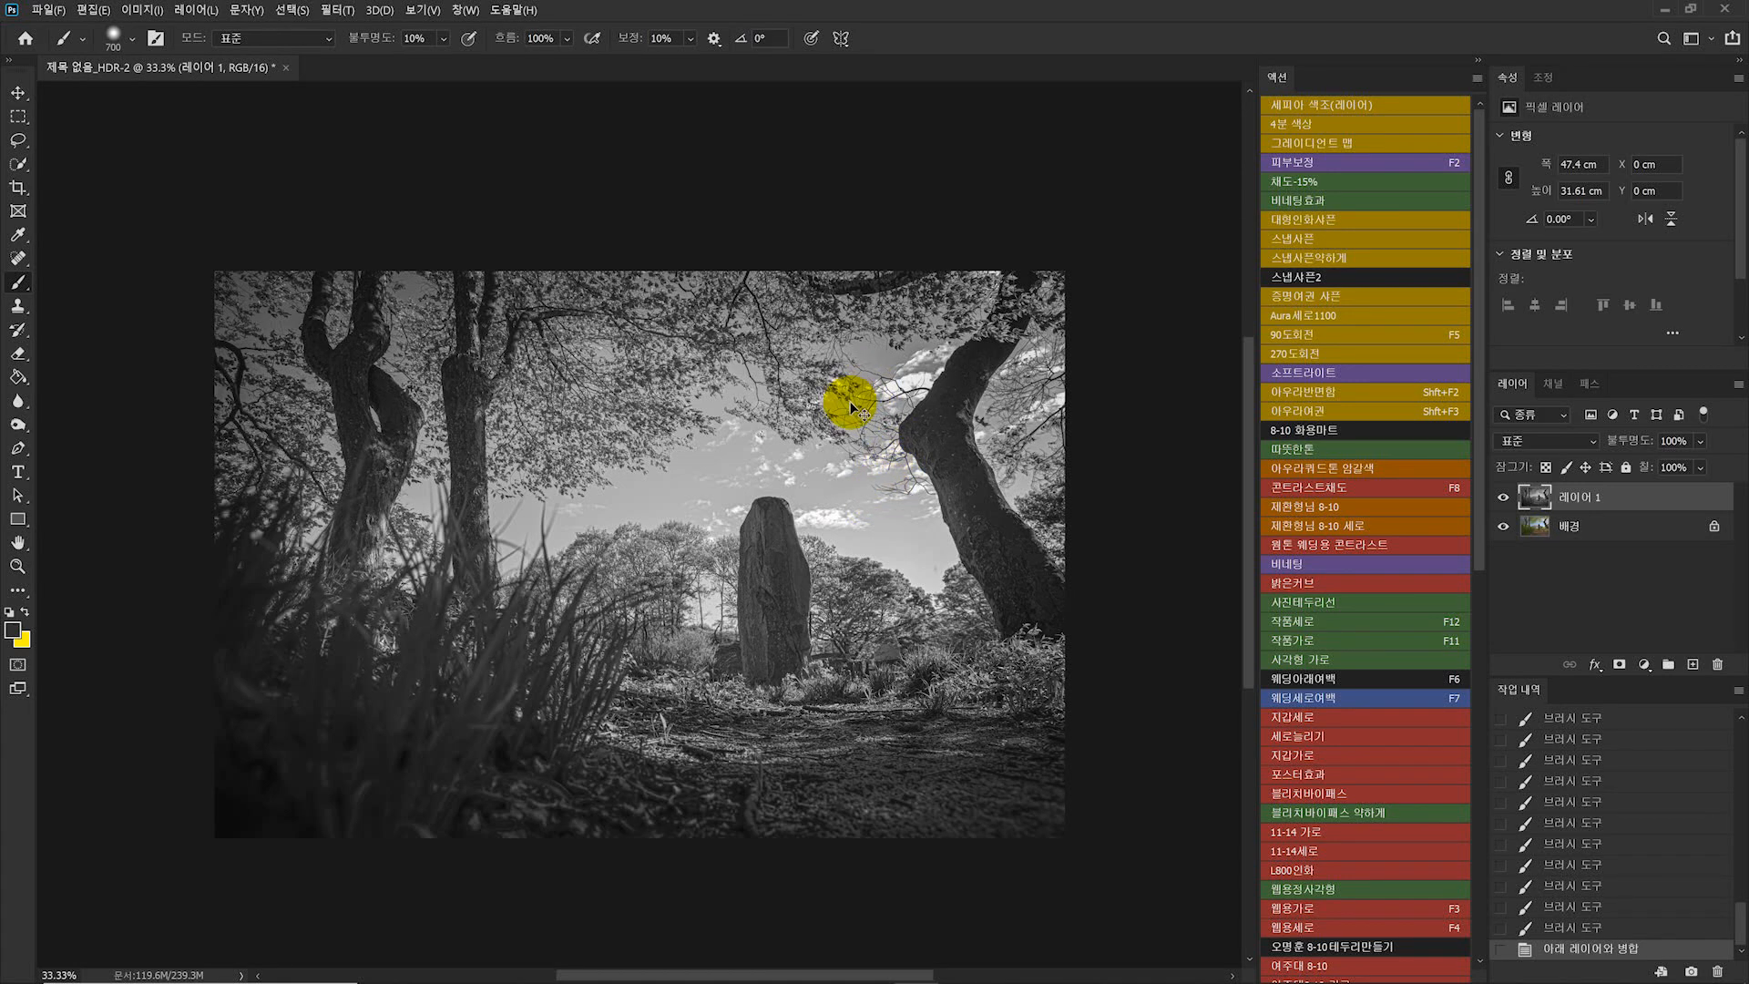
- Duplicate 레이어 1 and darken the copy with Curves, anchoring the highlights and lowering input 83 to output 40
key("ctrl+j")
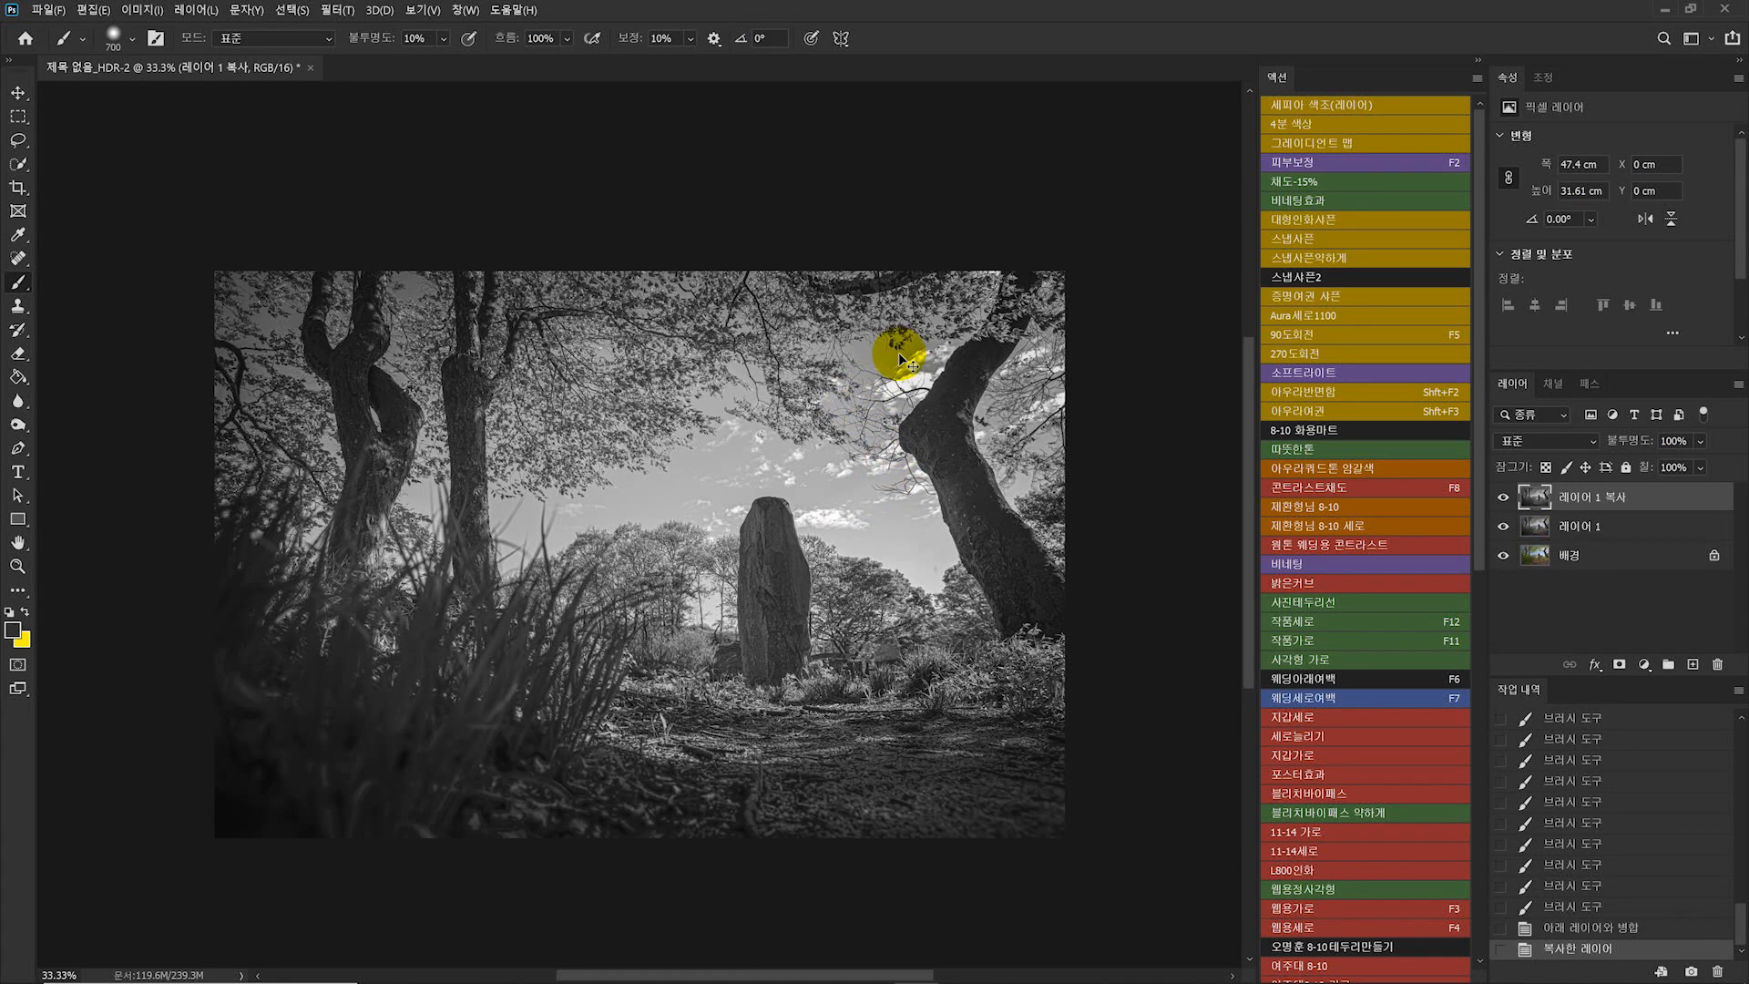
key("ctrl+m")
left_click_drag(1155, 410, 1166, 415)
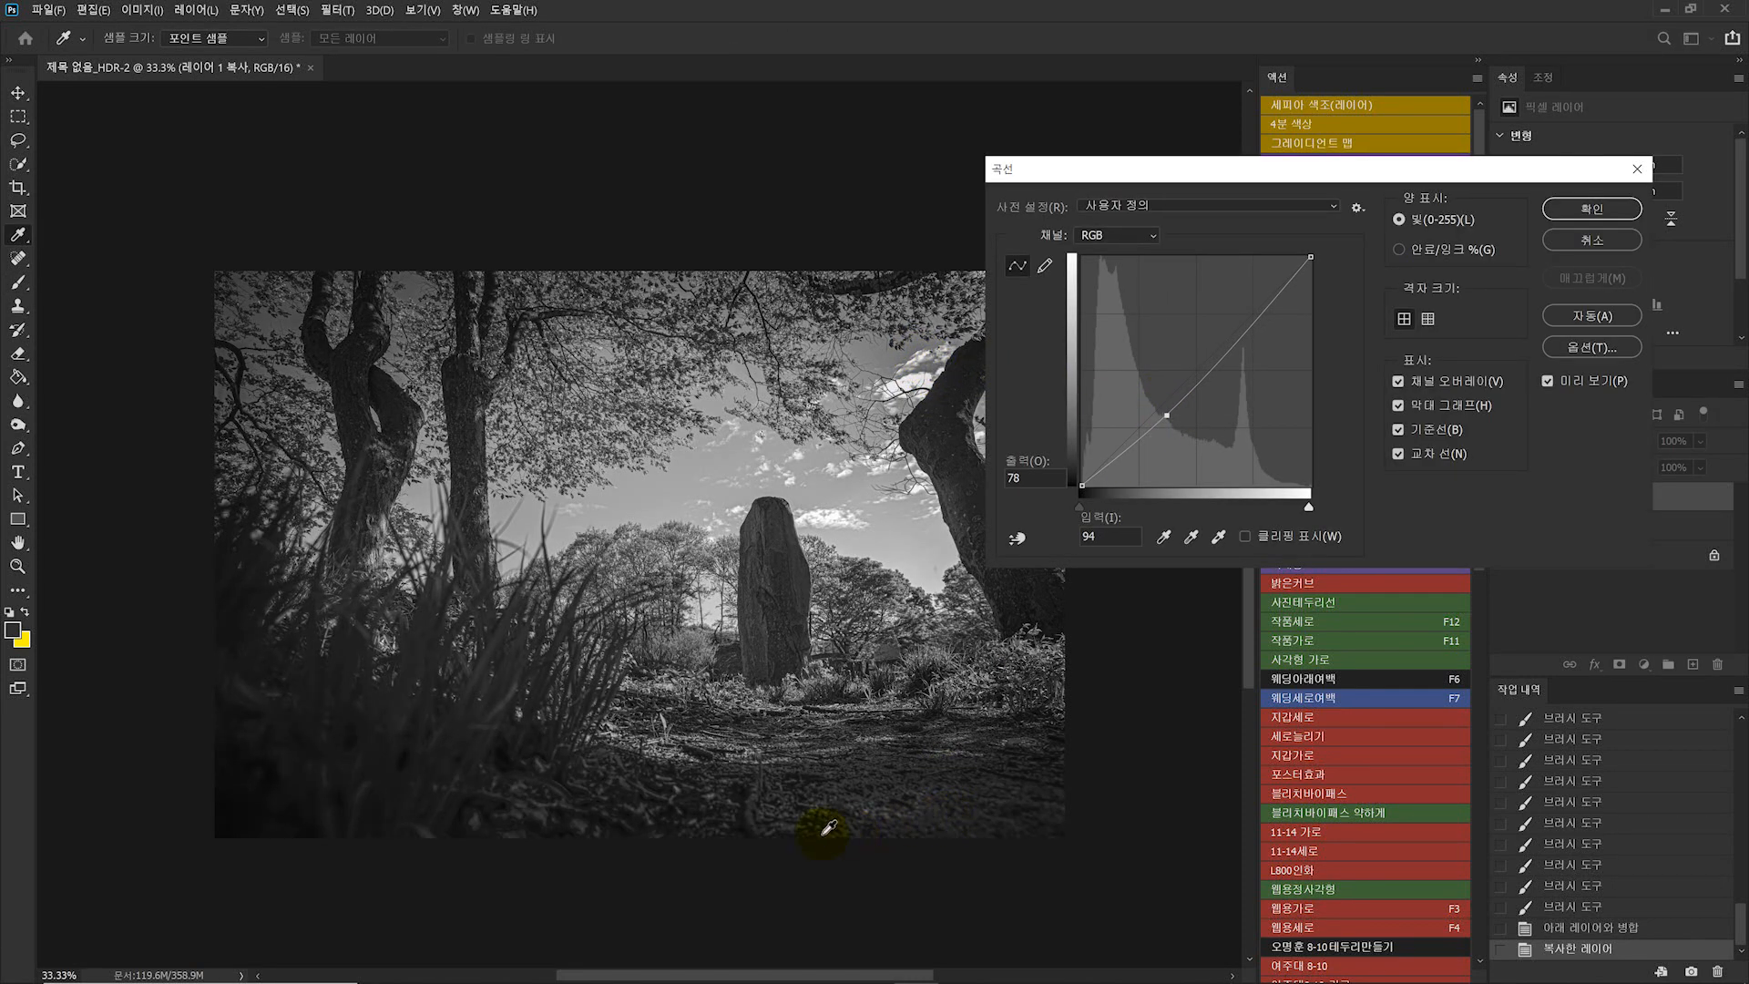
left_click_drag(1167, 415, 1283, 318)
left_click_drag(1197, 435, 1161, 441)
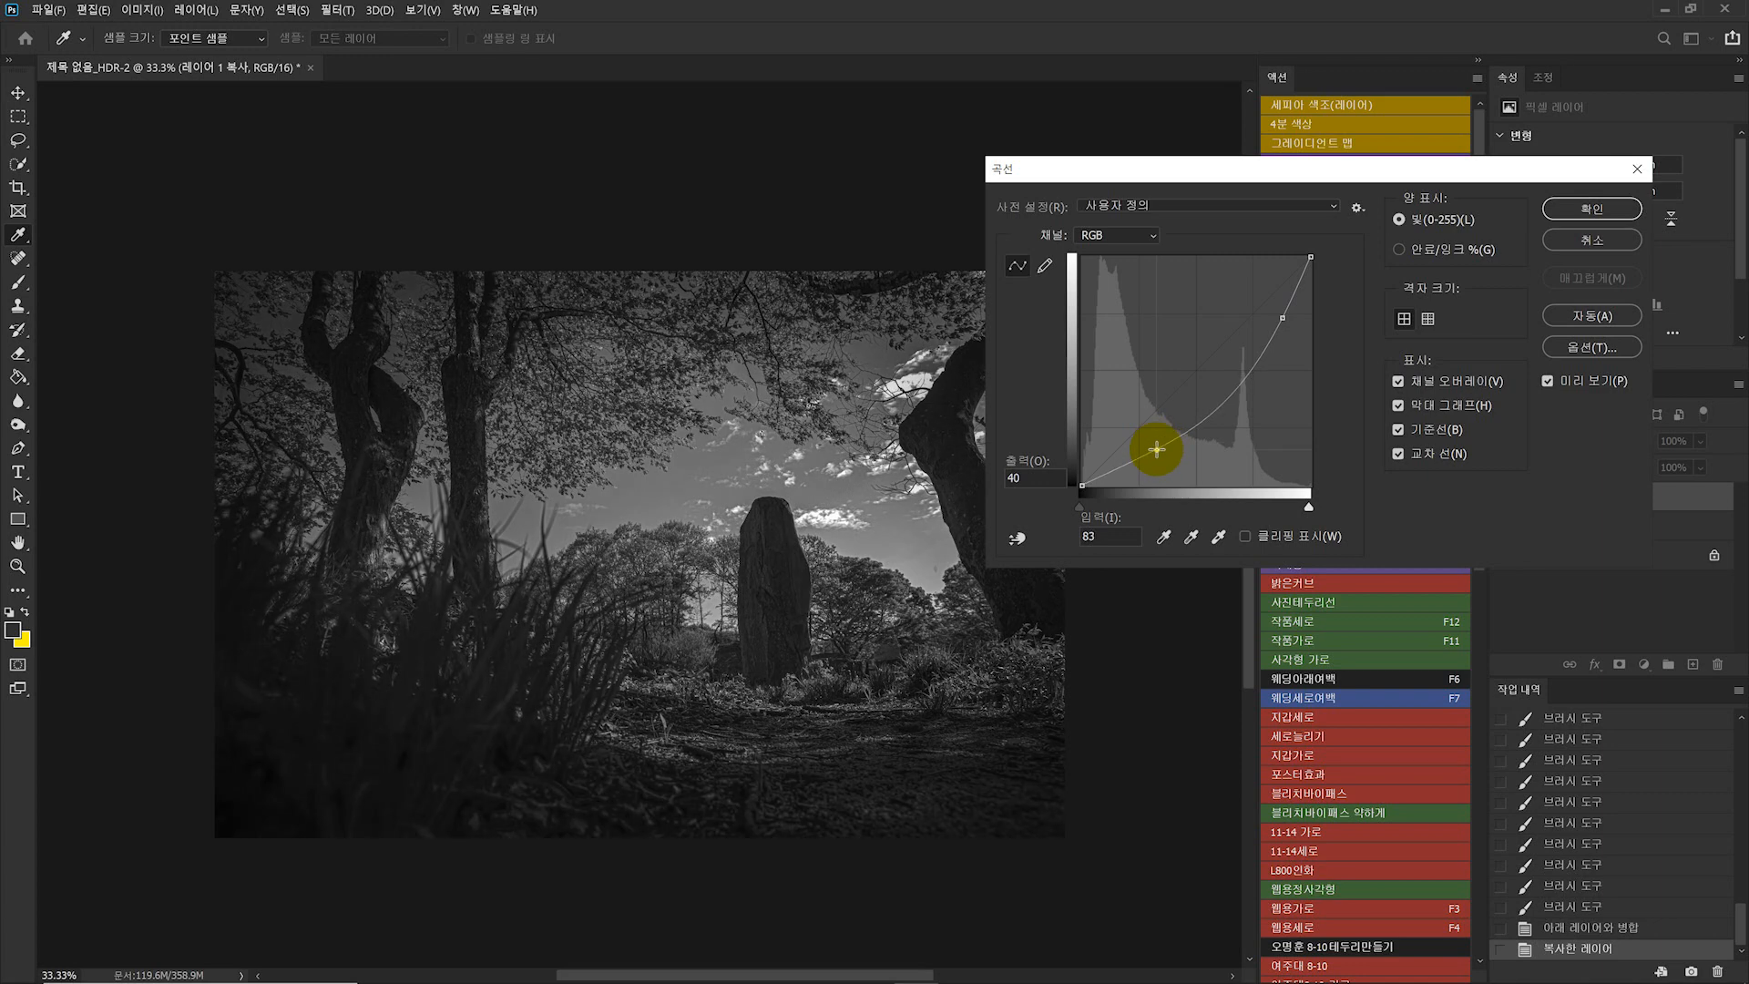
left_click(1571, 213)
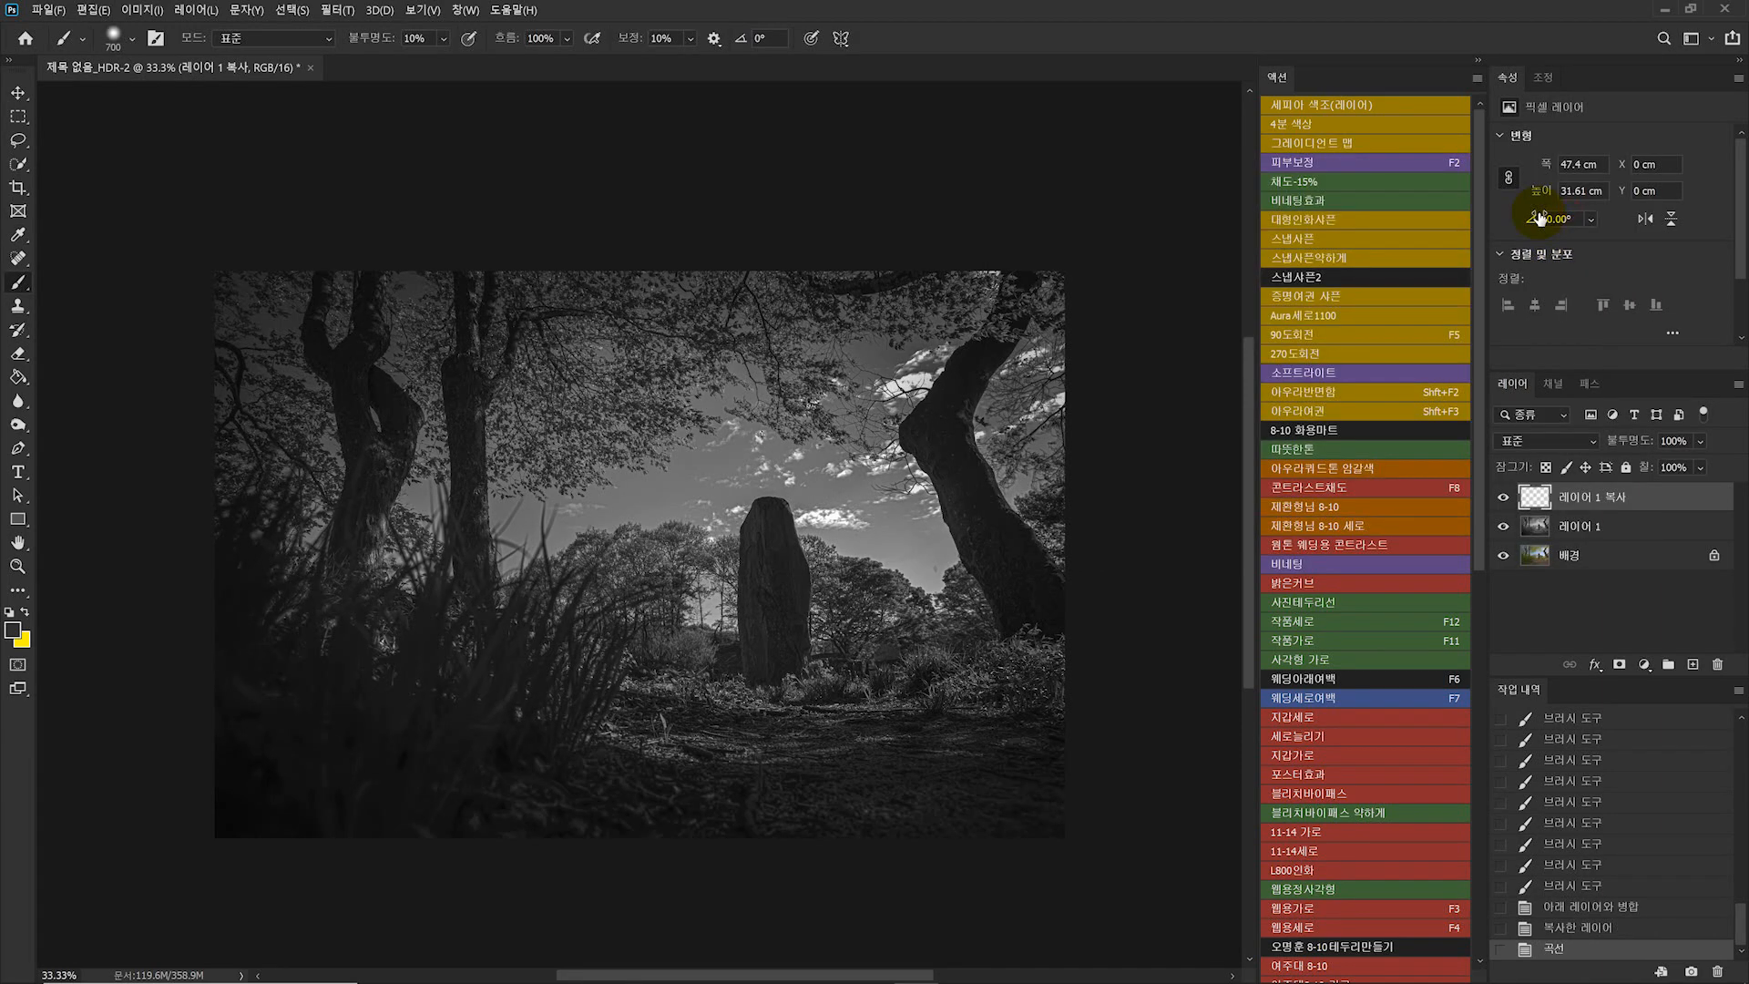
- Hide the darkened copy behind a black layer mask and set the brush to 1000 px at 20% opacity
left_click(1621, 666, "alt")
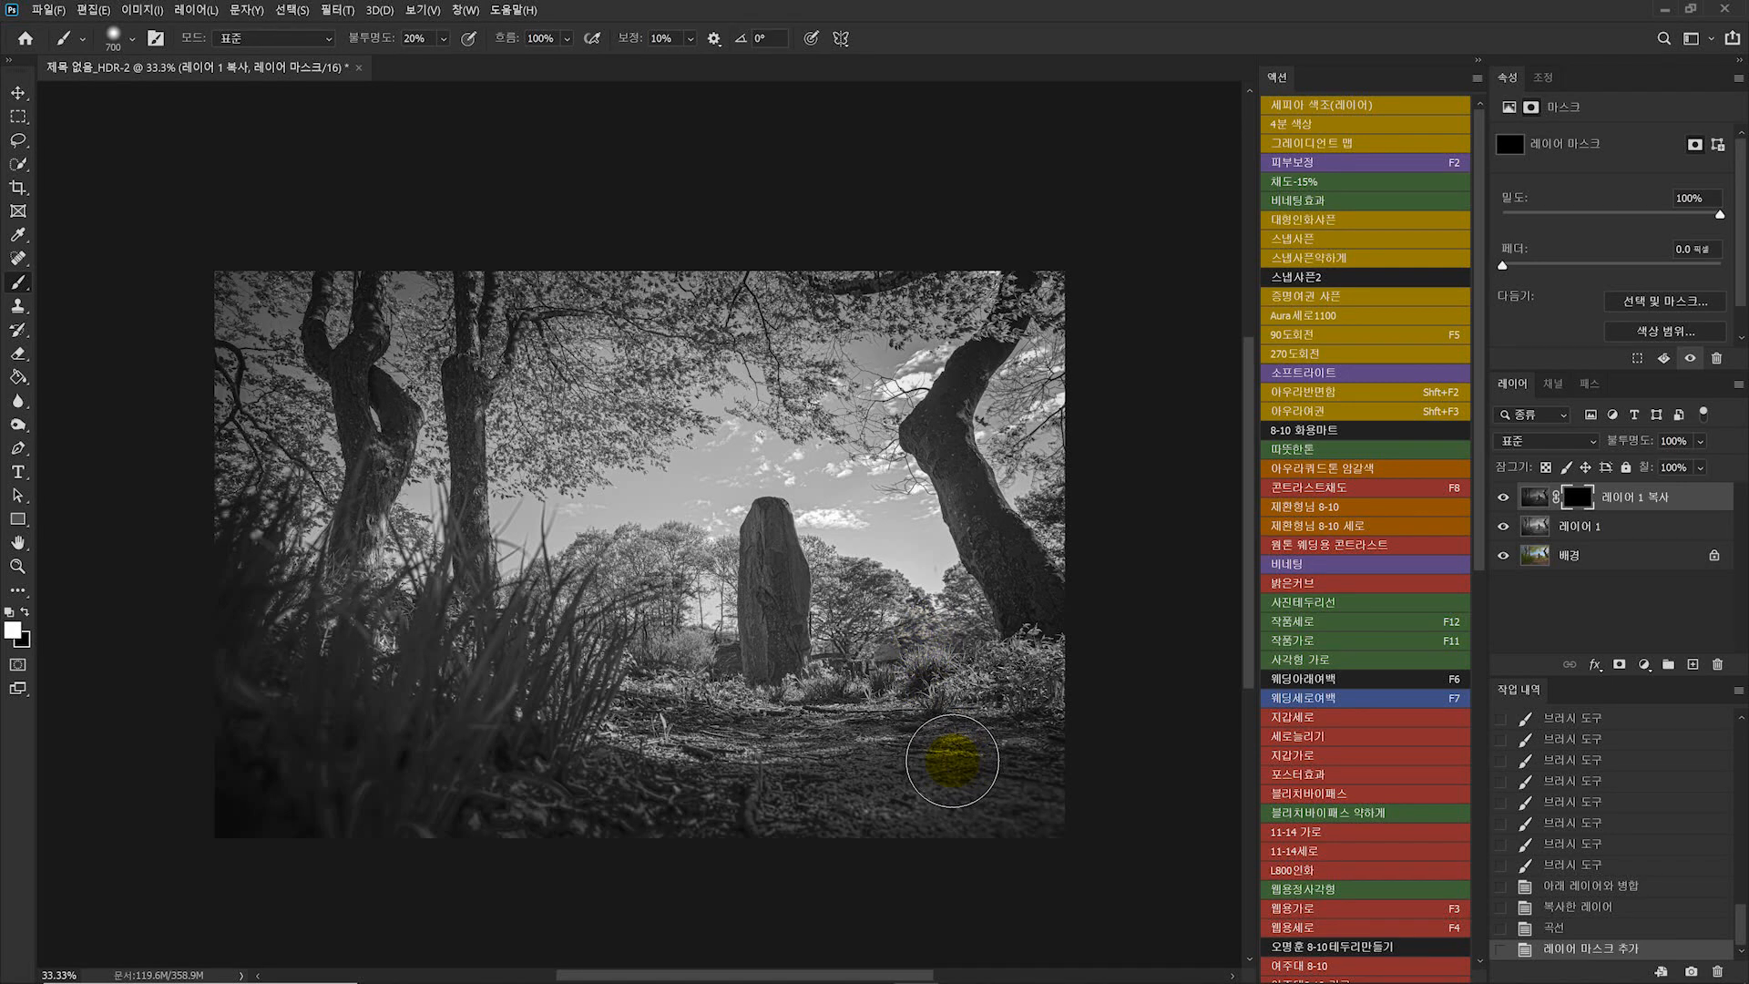
scroll(997, 792, "down", 1)
key("bracketright")
key("bracketright")
key("bracketright")
key("bracketright")
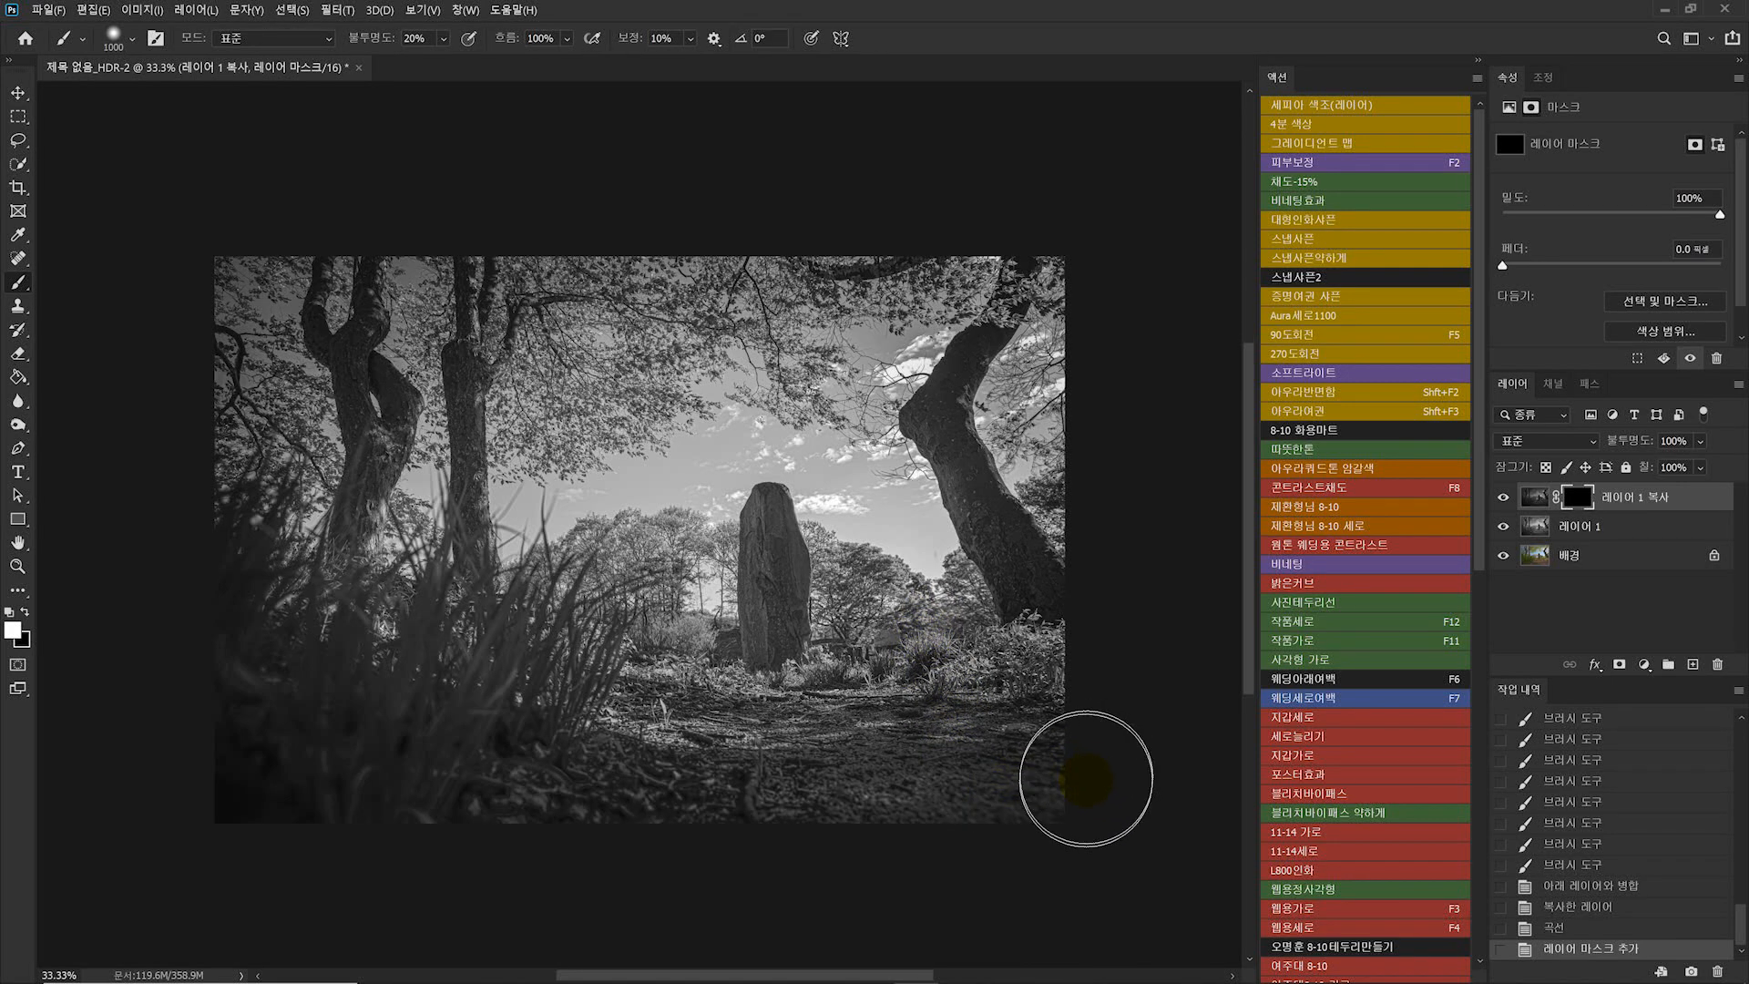
- Paint white on the mask along the right, bottom and top edges of the photo to darken its borders
mouse_move(1065, 683)
left_mouse_down()
mouse_move(986, 685)
mouse_move(972, 736)
left_mouse_up()
mouse_move(1093, 816)
left_mouse_down()
mouse_move(851, 836)
mouse_move(788, 875)
left_mouse_up()
left_click_drag(898, 835, 707, 871)
left_click_drag(890, 801, 729, 835)
mouse_move(1044, 757)
left_mouse_down()
mouse_move(1035, 539)
mouse_move(1081, 352)
mouse_move(1020, 238)
mouse_move(897, 215)
left_mouse_up()
mouse_move(871, 211)
left_mouse_down()
mouse_move(739, 239)
mouse_move(611, 206)
mouse_move(277, 228)
left_mouse_up()
key("bracketright")
left_click_drag(347, 848, 896, 825)
mouse_move(866, 830)
left_mouse_down()
mouse_move(756, 812)
mouse_move(992, 736)
mouse_move(1098, 666)
mouse_move(545, 800)
mouse_move(1036, 719)
mouse_move(986, 658)
mouse_move(984, 614)
mouse_move(965, 623)
mouse_move(857, 285)
mouse_move(927, 294)
mouse_move(1054, 513)
mouse_move(989, 495)
mouse_move(996, 660)
mouse_move(1033, 604)
mouse_move(1094, 641)
mouse_move(1134, 621)
mouse_move(1063, 295)
mouse_move(1078, 219)
mouse_move(1106, 330)
mouse_move(1075, 439)
mouse_move(981, 260)
mouse_move(622, 273)
mouse_move(580, 318)
mouse_move(665, 323)
mouse_move(721, 314)
mouse_move(190, 257)
mouse_move(162, 400)
mouse_move(291, 576)
mouse_move(400, 798)
mouse_move(794, 888)
mouse_move(525, 765)
mouse_move(1051, 785)
mouse_move(1020, 799)
mouse_move(1033, 769)
mouse_move(972, 338)
mouse_move(974, 348)
left_mouse_up()
- Paint black on the mask with a 500 to 700 px brush to lighten the right-hand tree, grass edge and left trunks
key("bracketleft")
key("bracketleft")
key("bracketleft")
key("bracketleft")
key("bracketleft")
key("bracketleft")
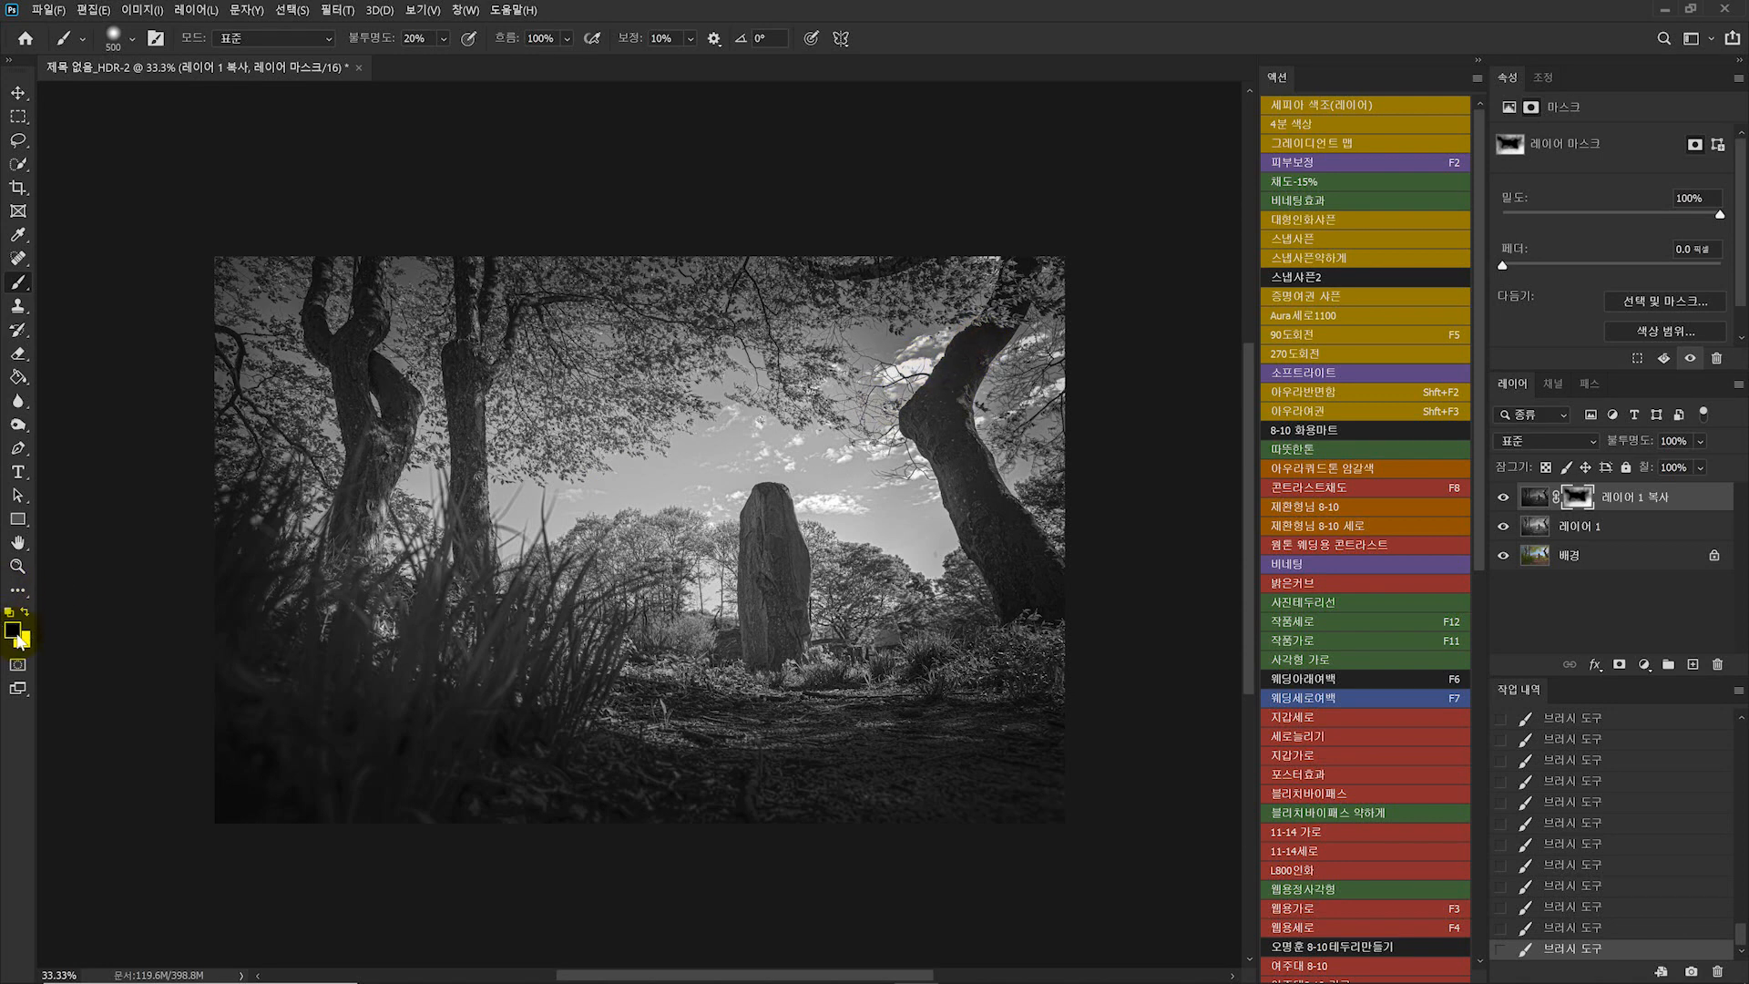
mouse_move(1003, 324)
left_mouse_down()
mouse_move(942, 430)
mouse_move(995, 565)
left_mouse_up()
mouse_move(1041, 647)
left_mouse_down()
mouse_move(1020, 570)
mouse_move(1012, 627)
mouse_move(936, 642)
mouse_move(932, 670)
mouse_move(991, 657)
left_mouse_up()
key("bracketright")
key("bracketright")
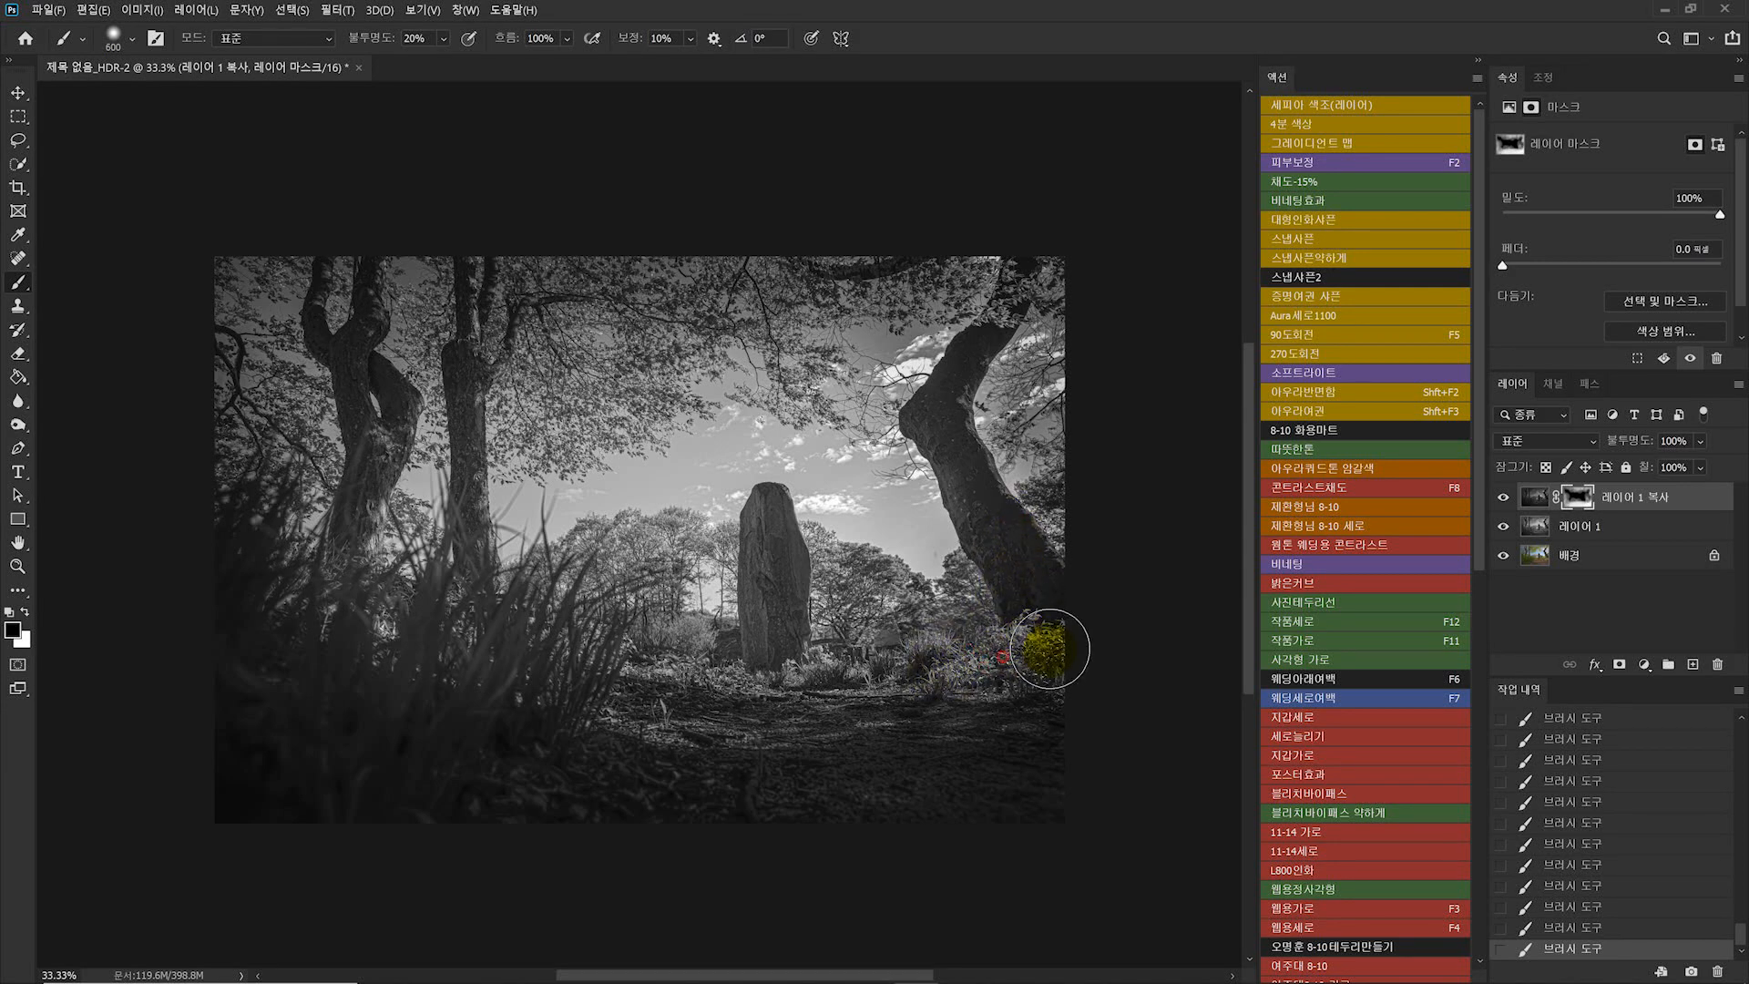
left_click_drag(590, 657, 601, 625)
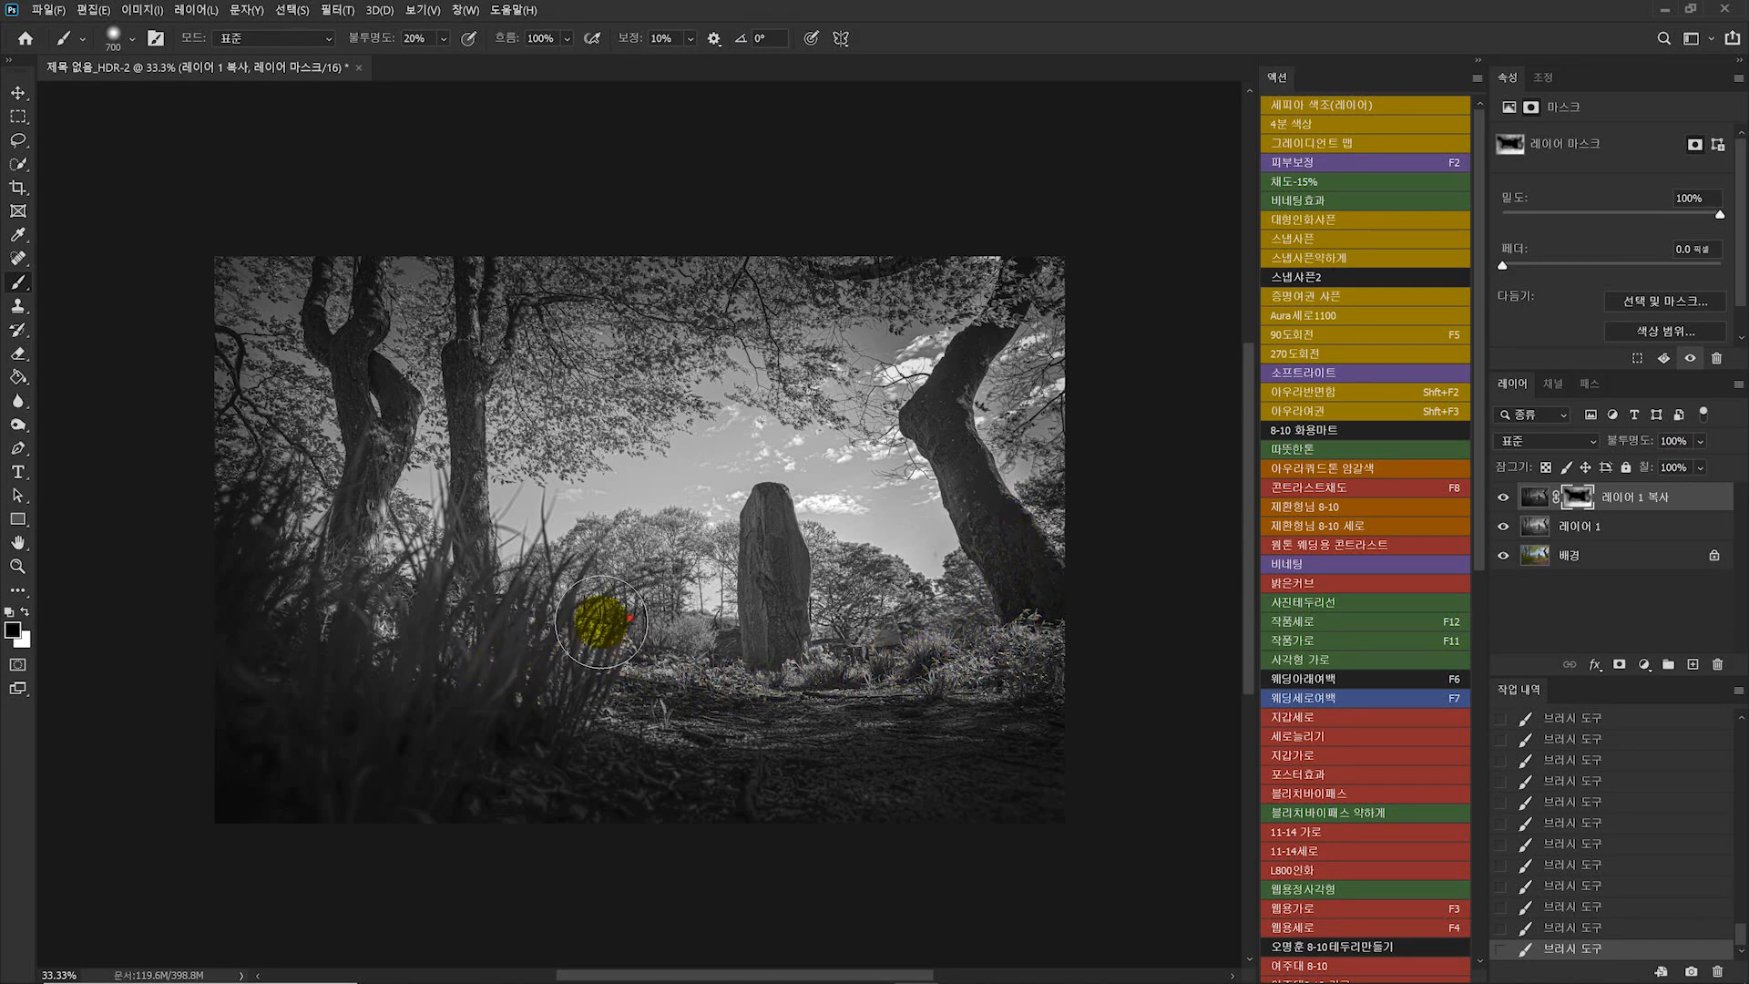
left_click_drag(427, 414, 553, 530)
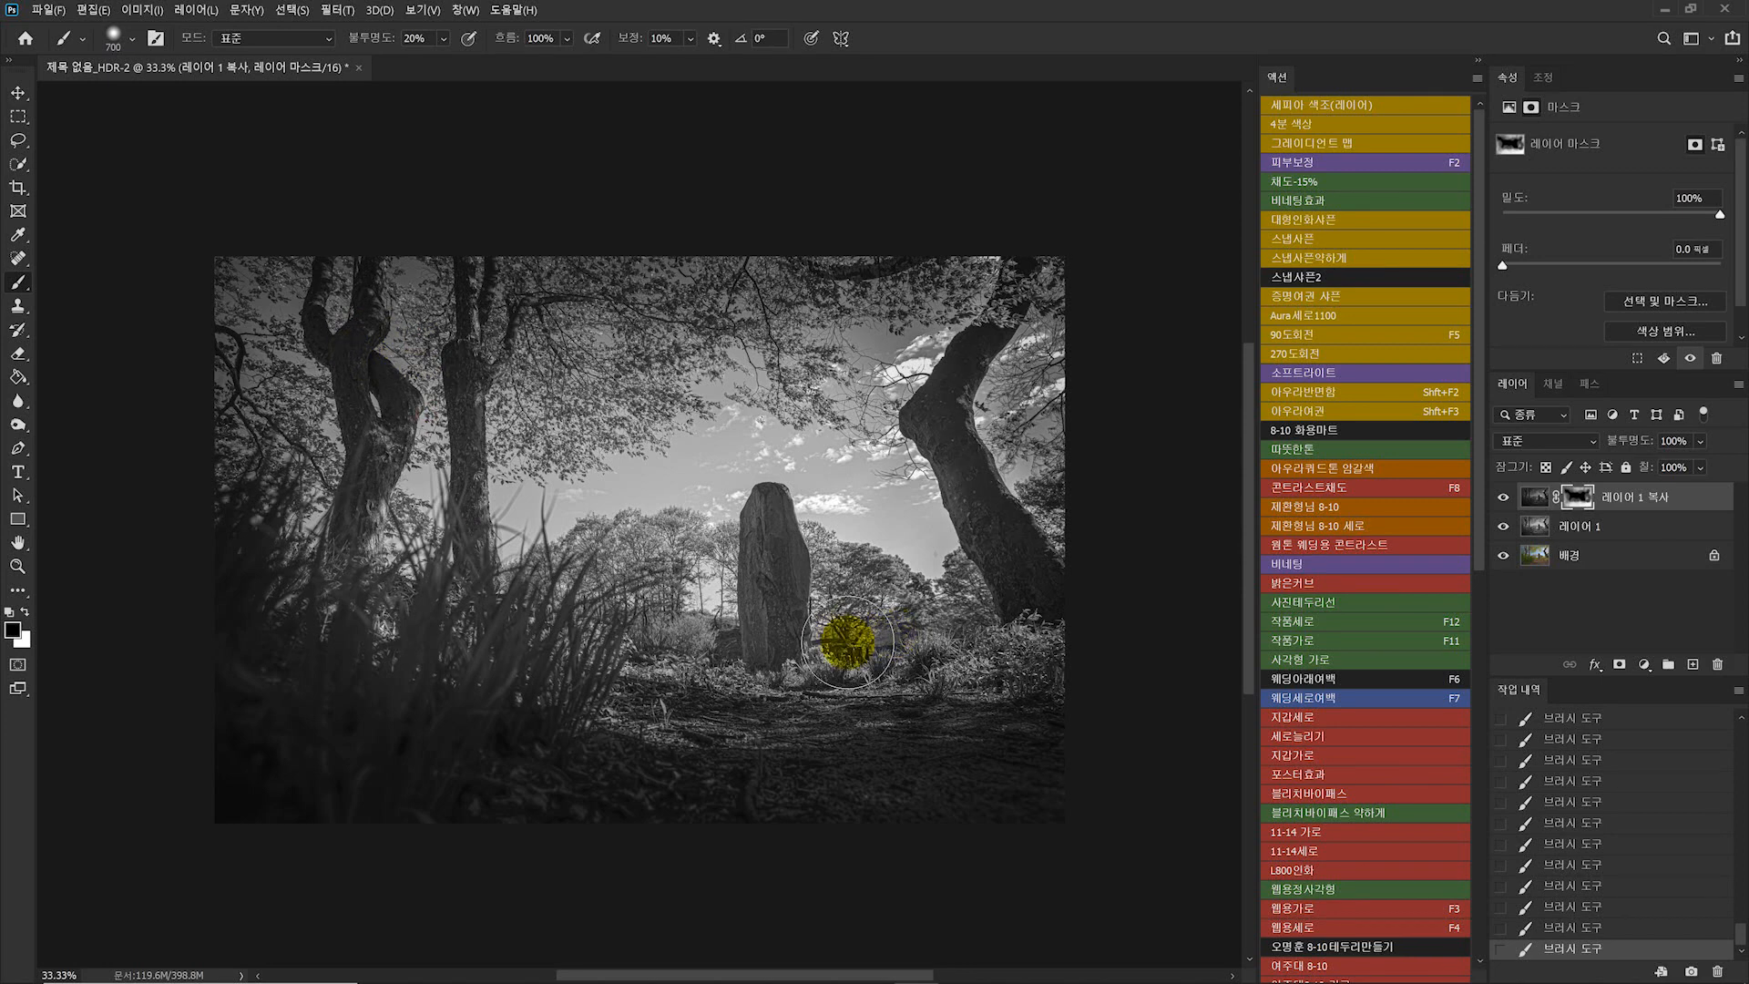
- Paint white on the mask with a 300 px brush to darken the shaded right face of the standing stone
key("z")
left_click(808, 610)
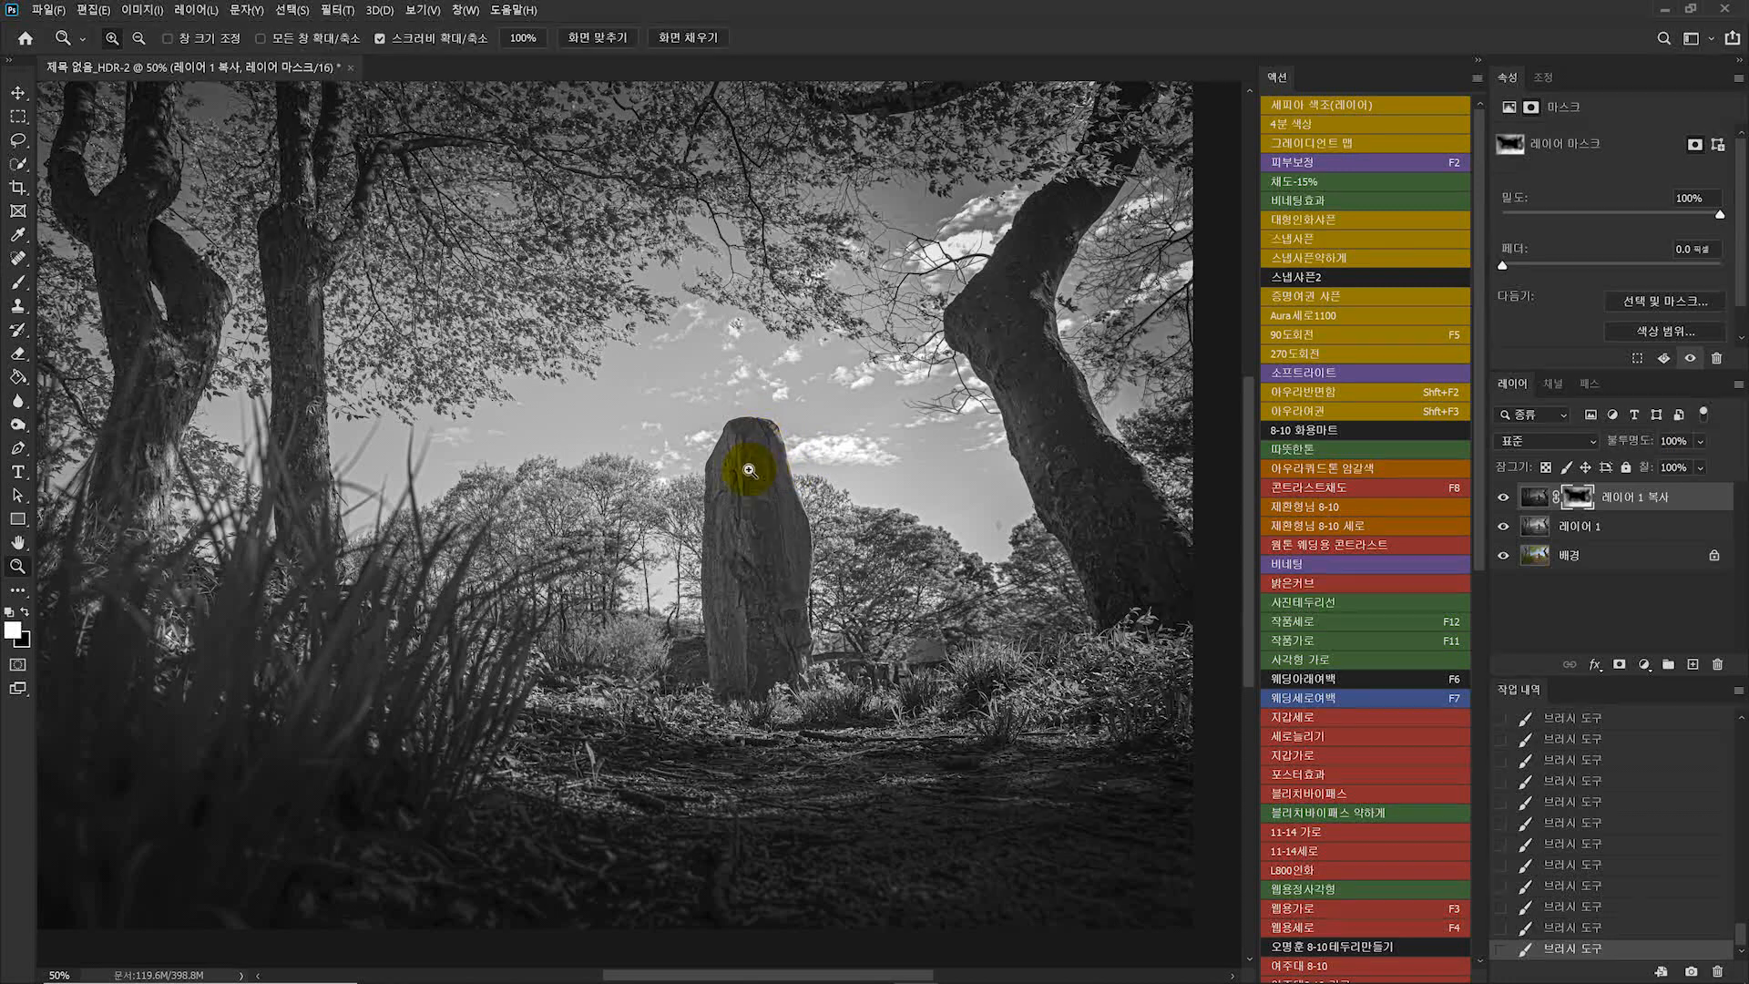
key("b")
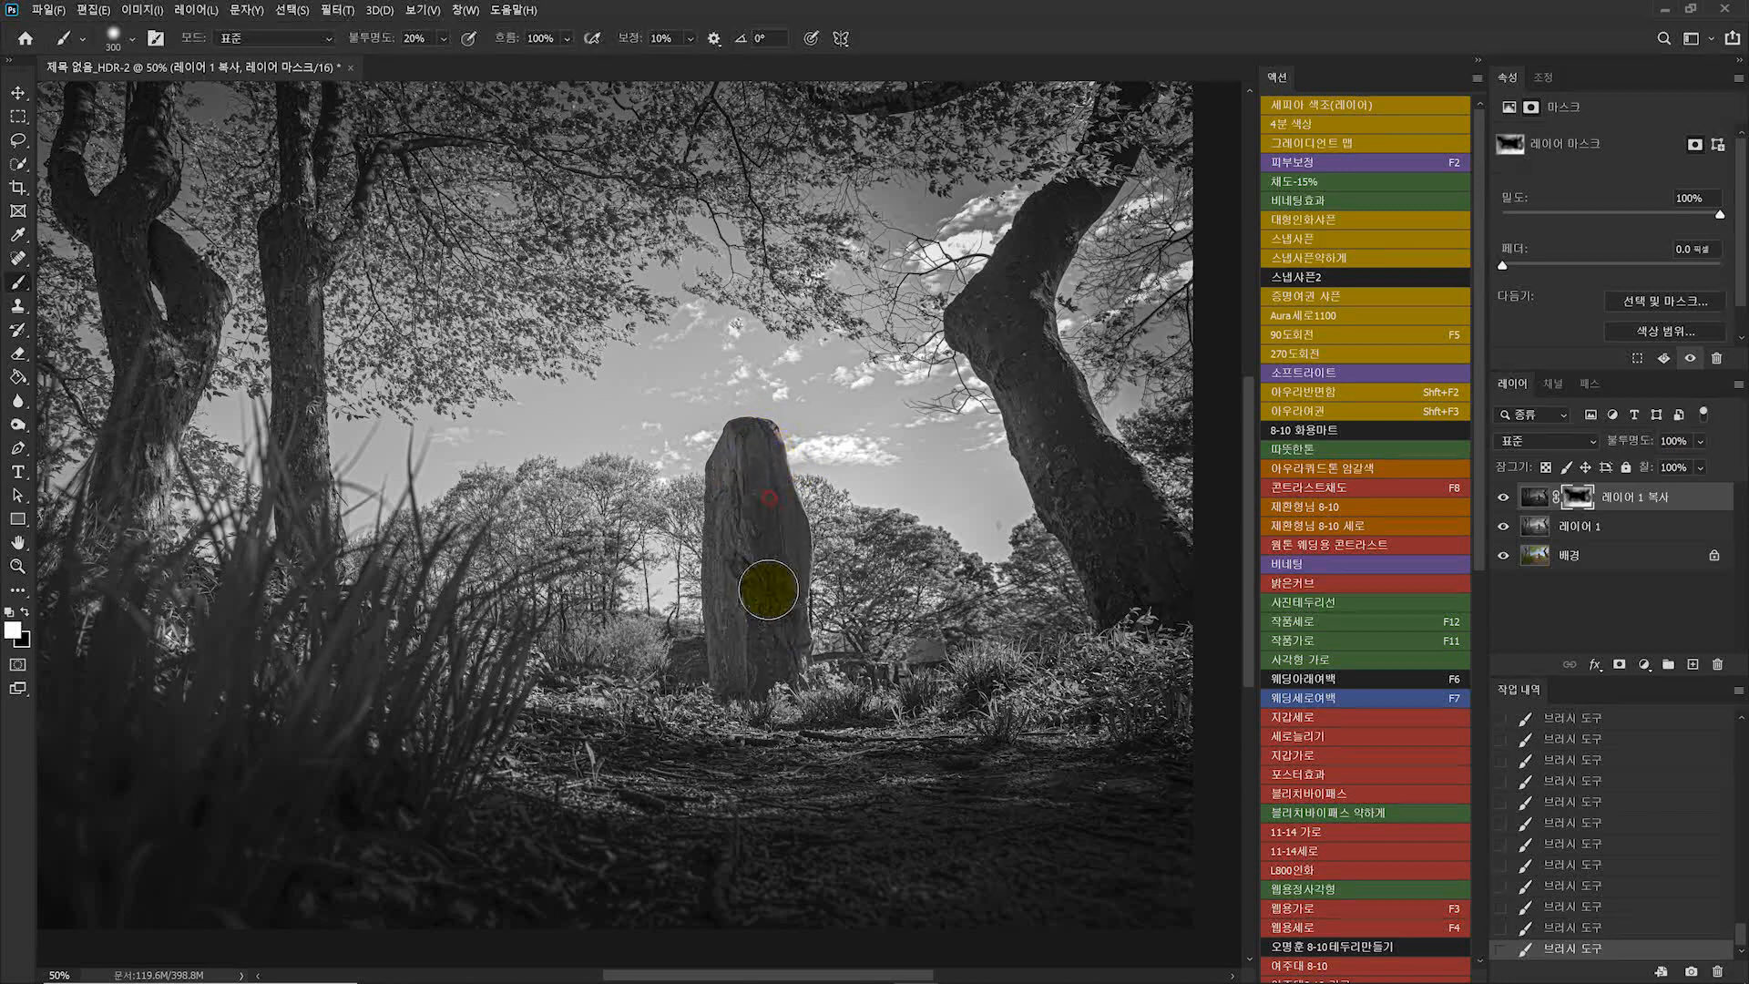
mouse_move(772, 594)
left_mouse_down()
mouse_move(785, 480)
mouse_move(798, 703)
mouse_move(792, 477)
mouse_move(792, 599)
left_mouse_up()
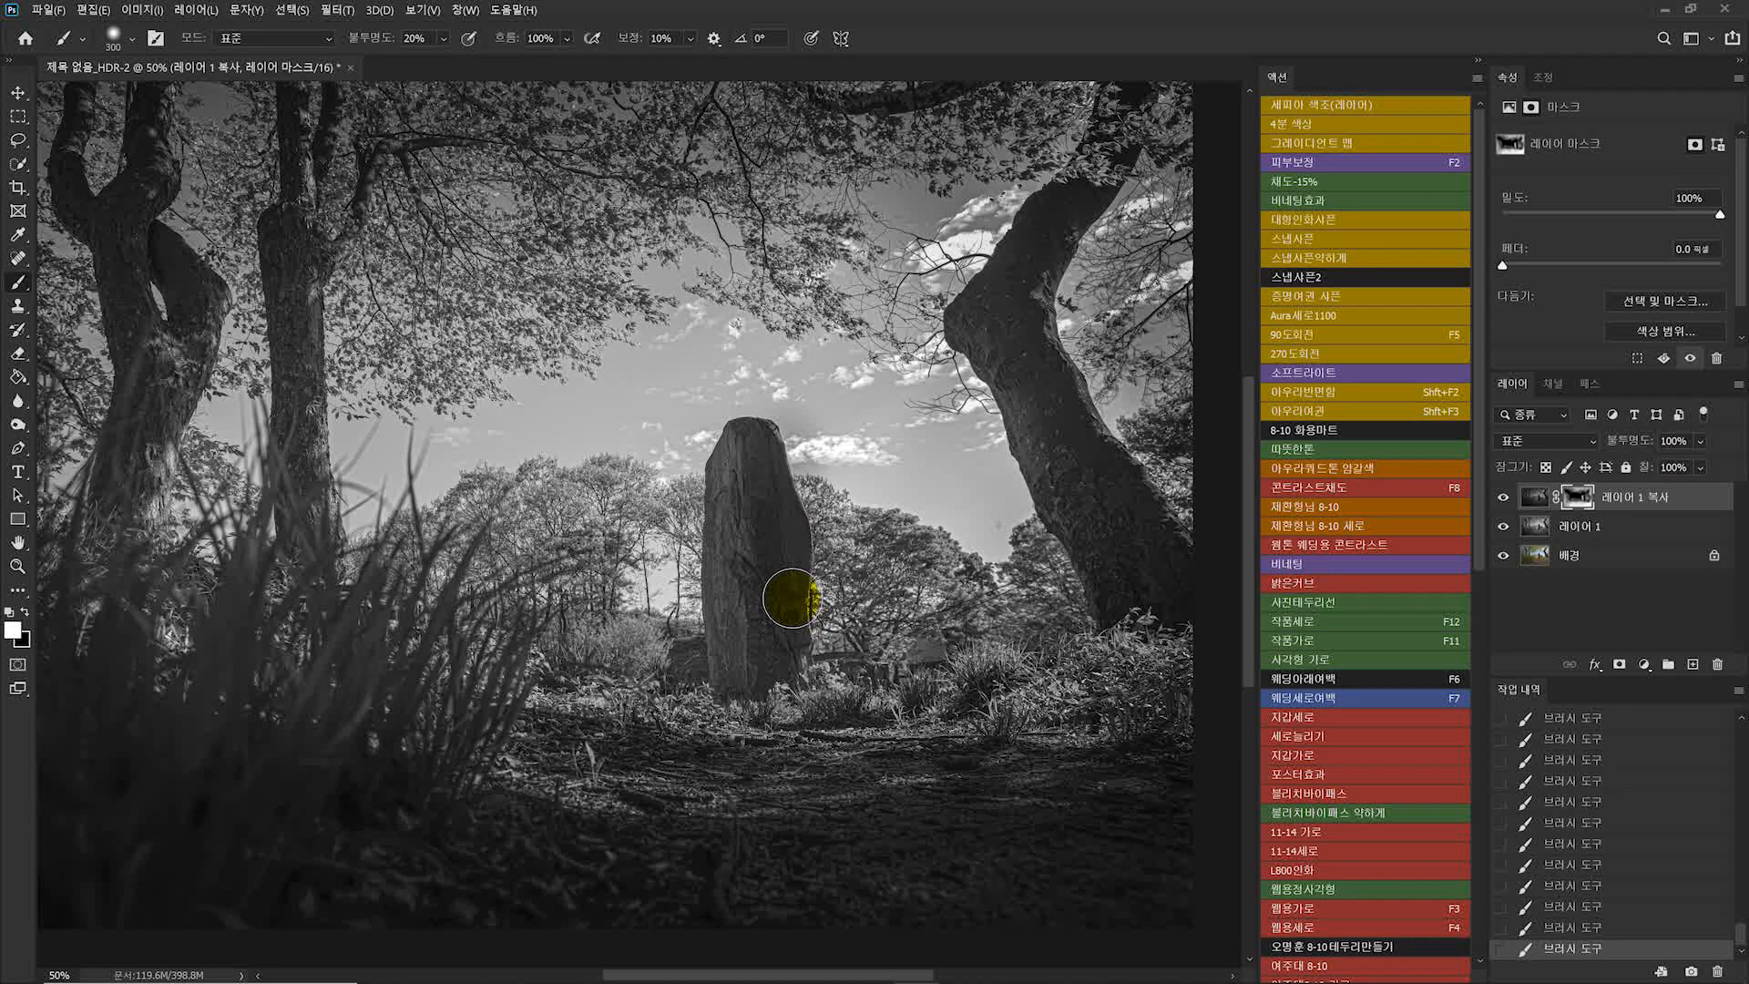
key("x")
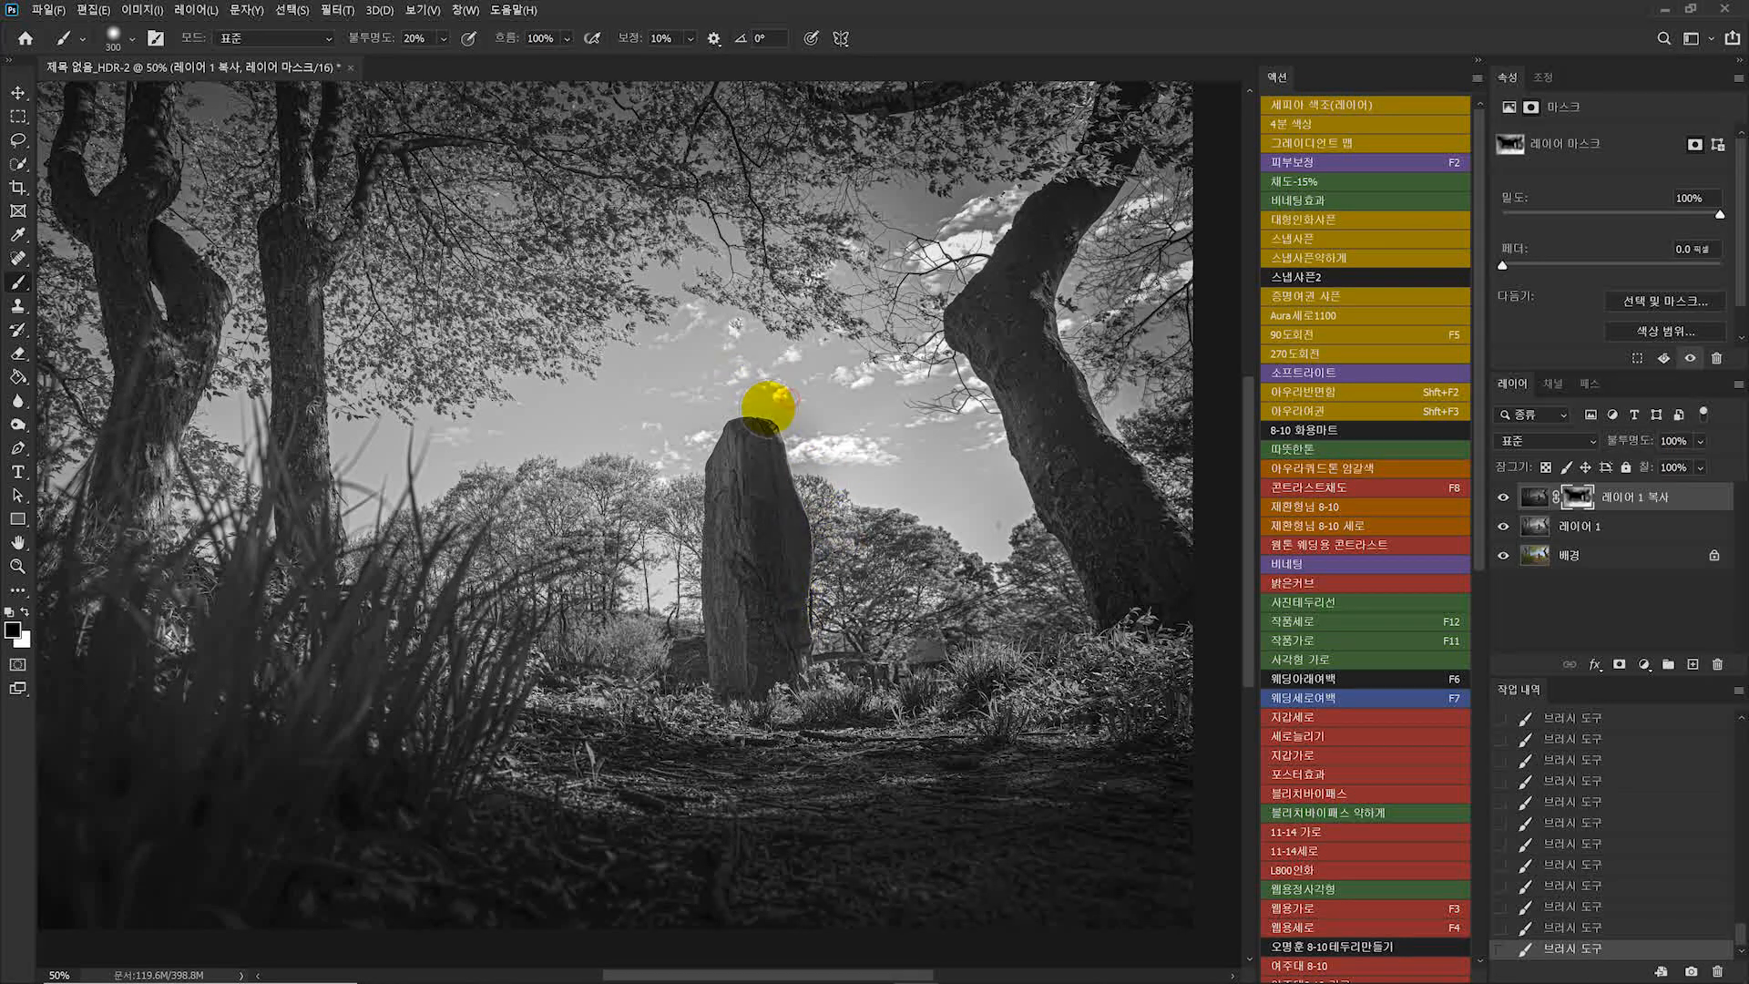
key("x")
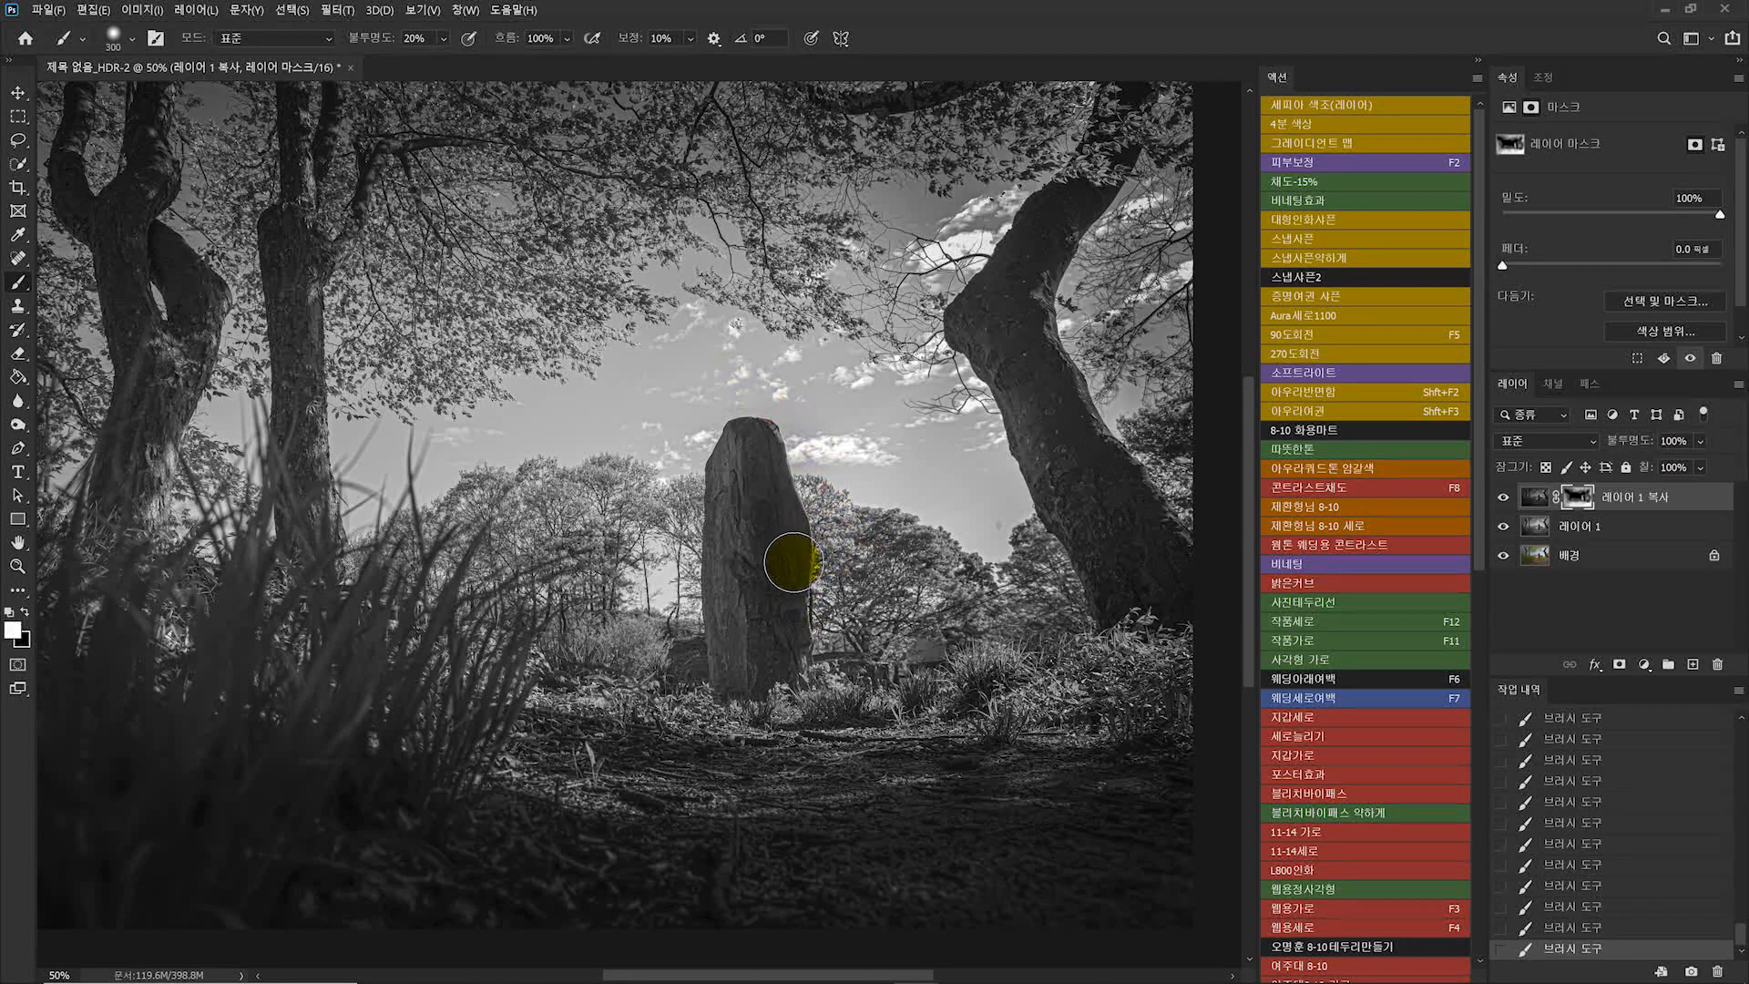
left_click_drag(767, 439, 781, 574)
left_click_drag(776, 508, 777, 729)
- Refine the darkening along the stone's right edge and base with smaller brush strokes, finishing over its full height
key("[")
left_click_drag(808, 574, 815, 642)
key("[")
mouse_move(761, 441)
left_mouse_down()
mouse_move(776, 441)
mouse_move(770, 535)
left_mouse_up()
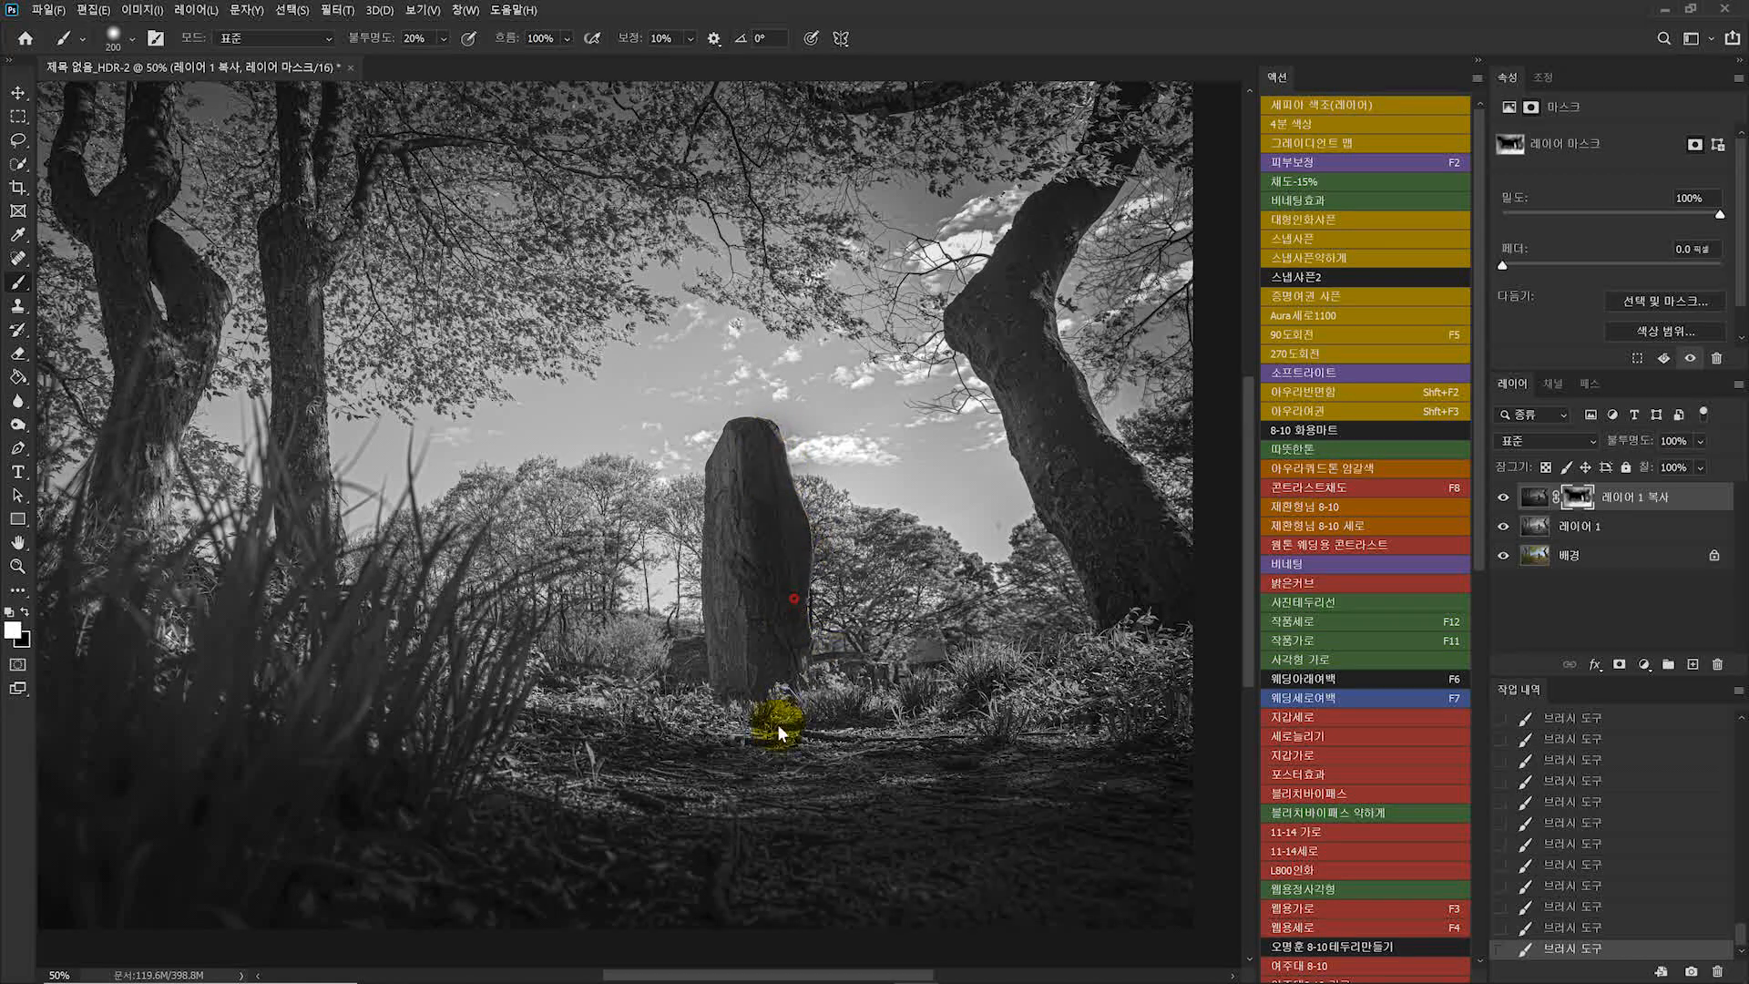
mouse_move(789, 712)
left_mouse_down()
mouse_move(805, 655)
mouse_move(784, 605)
left_mouse_up()
key("]")
key("]")
left_click_drag(770, 477, 805, 688)
- Switch the mask brush to black at 500 px, and merge the darkened copy down into 레이어 1
key("z")
left_click(744, 717, "alt")
key("b")
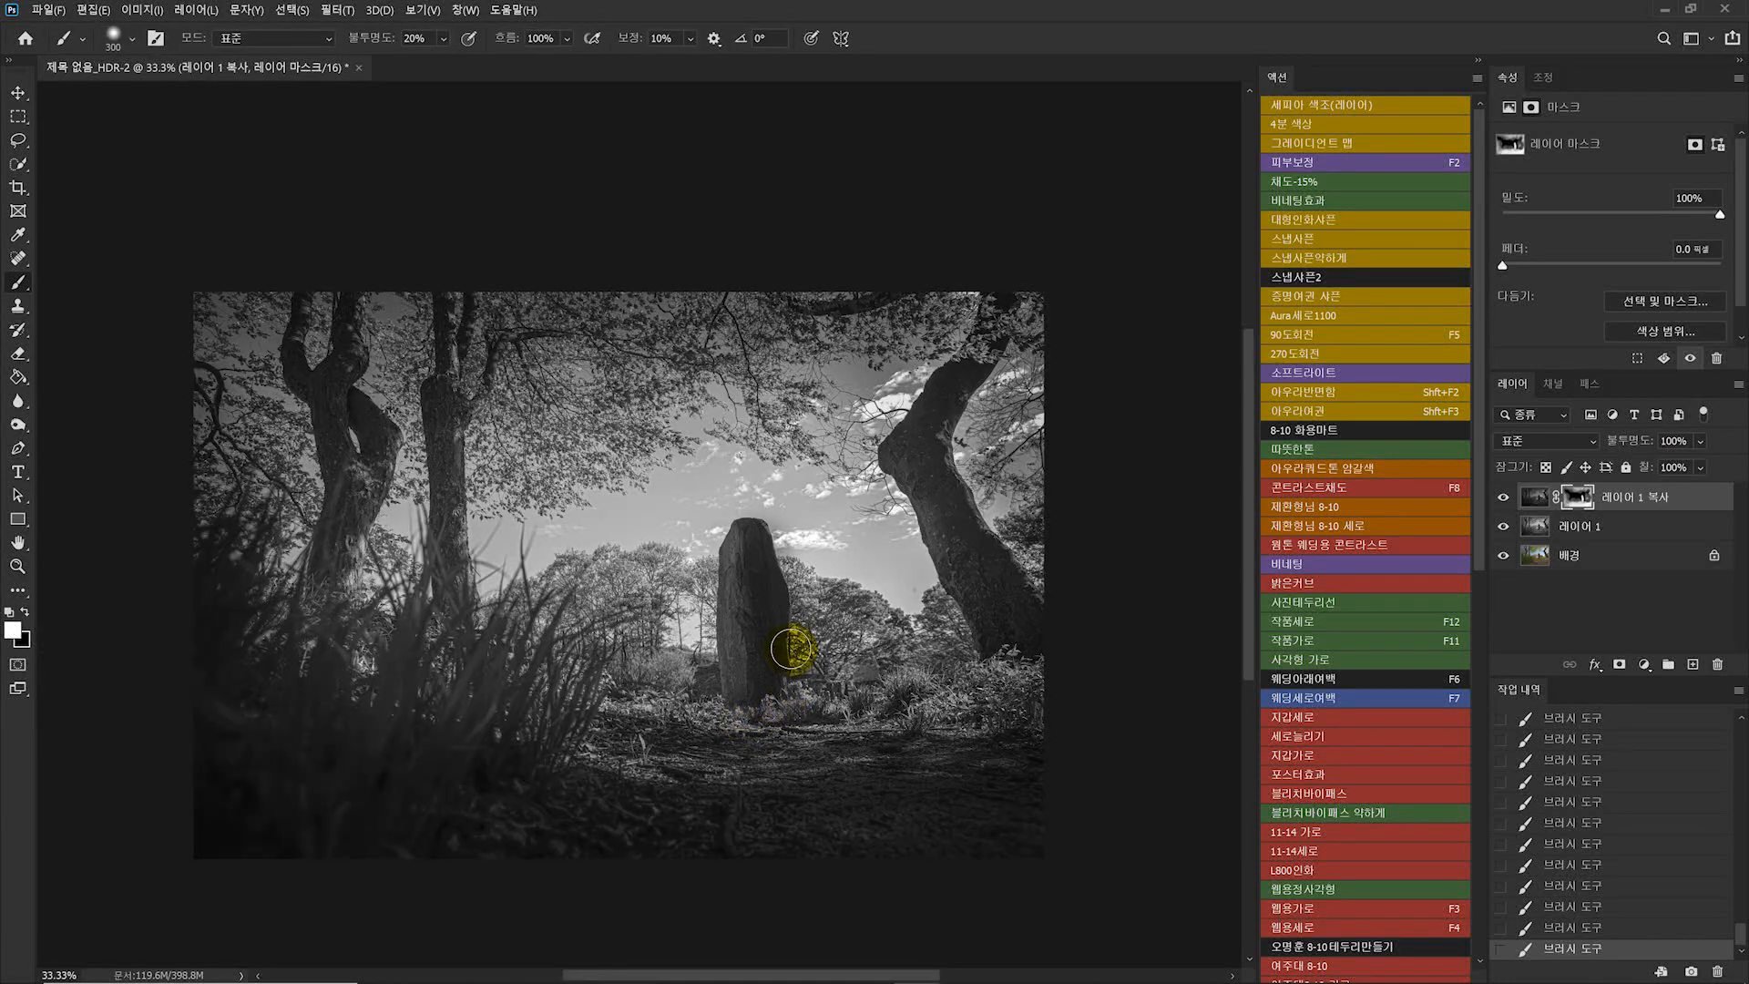
key("x")
key("]")
key("]")
key("]")
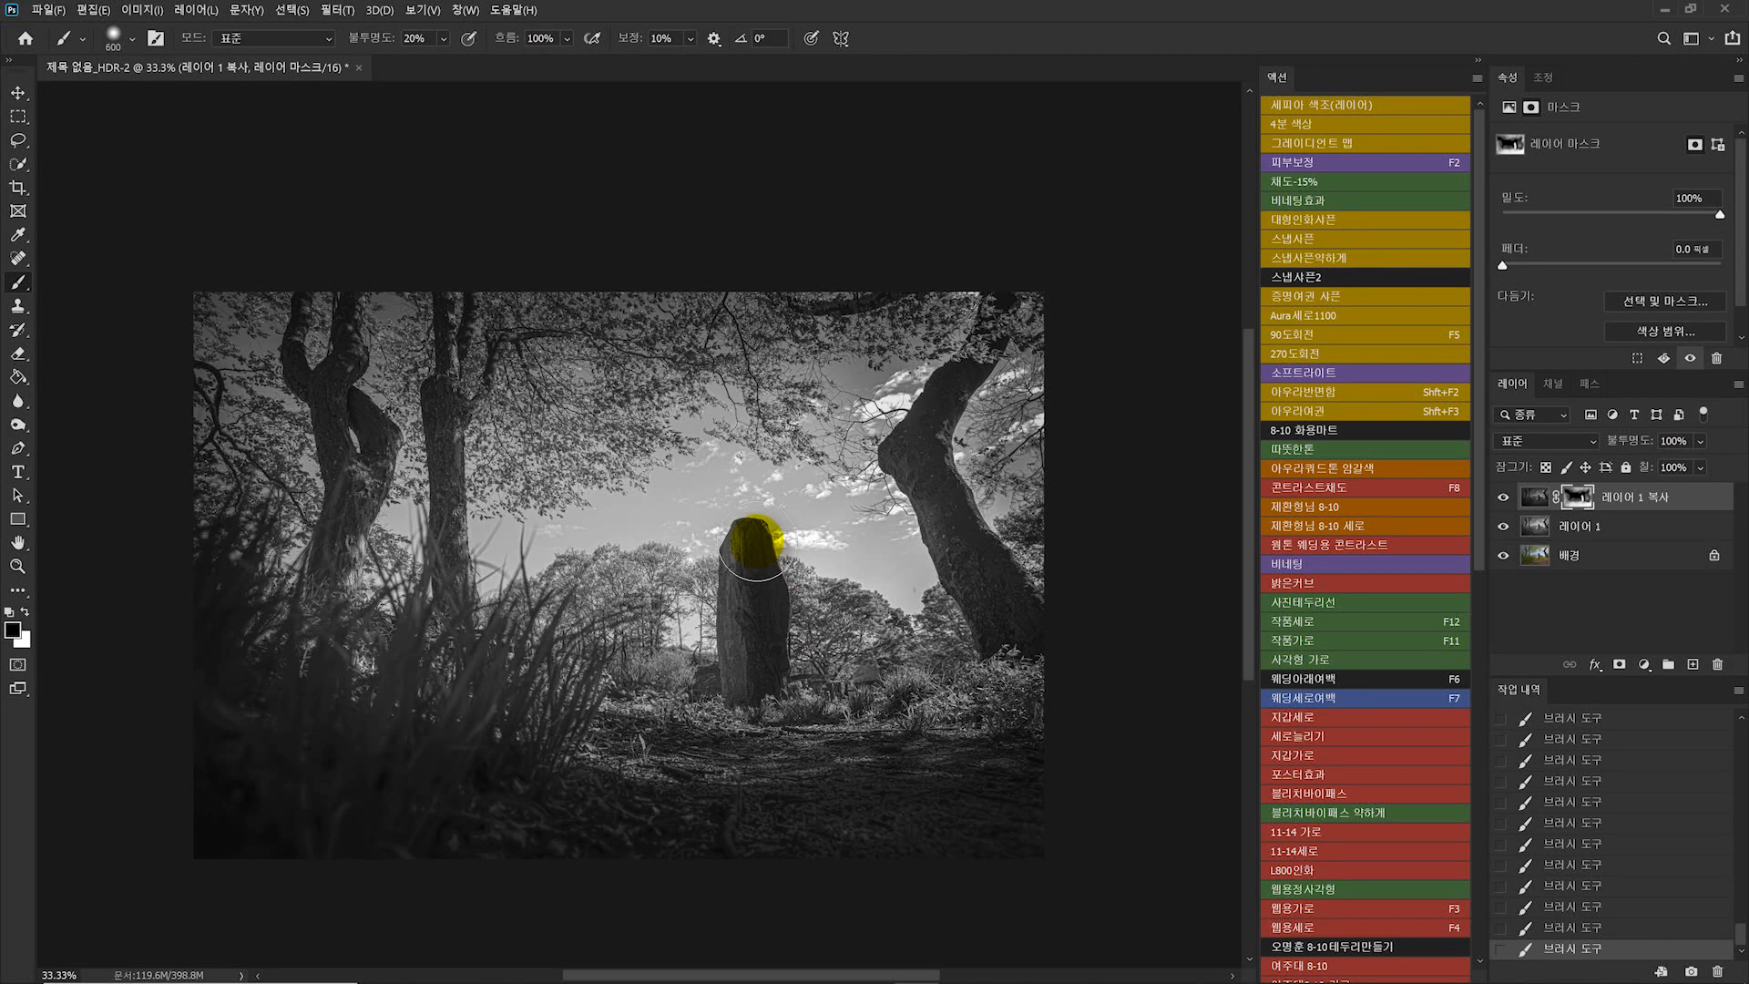
key("bracketleft")
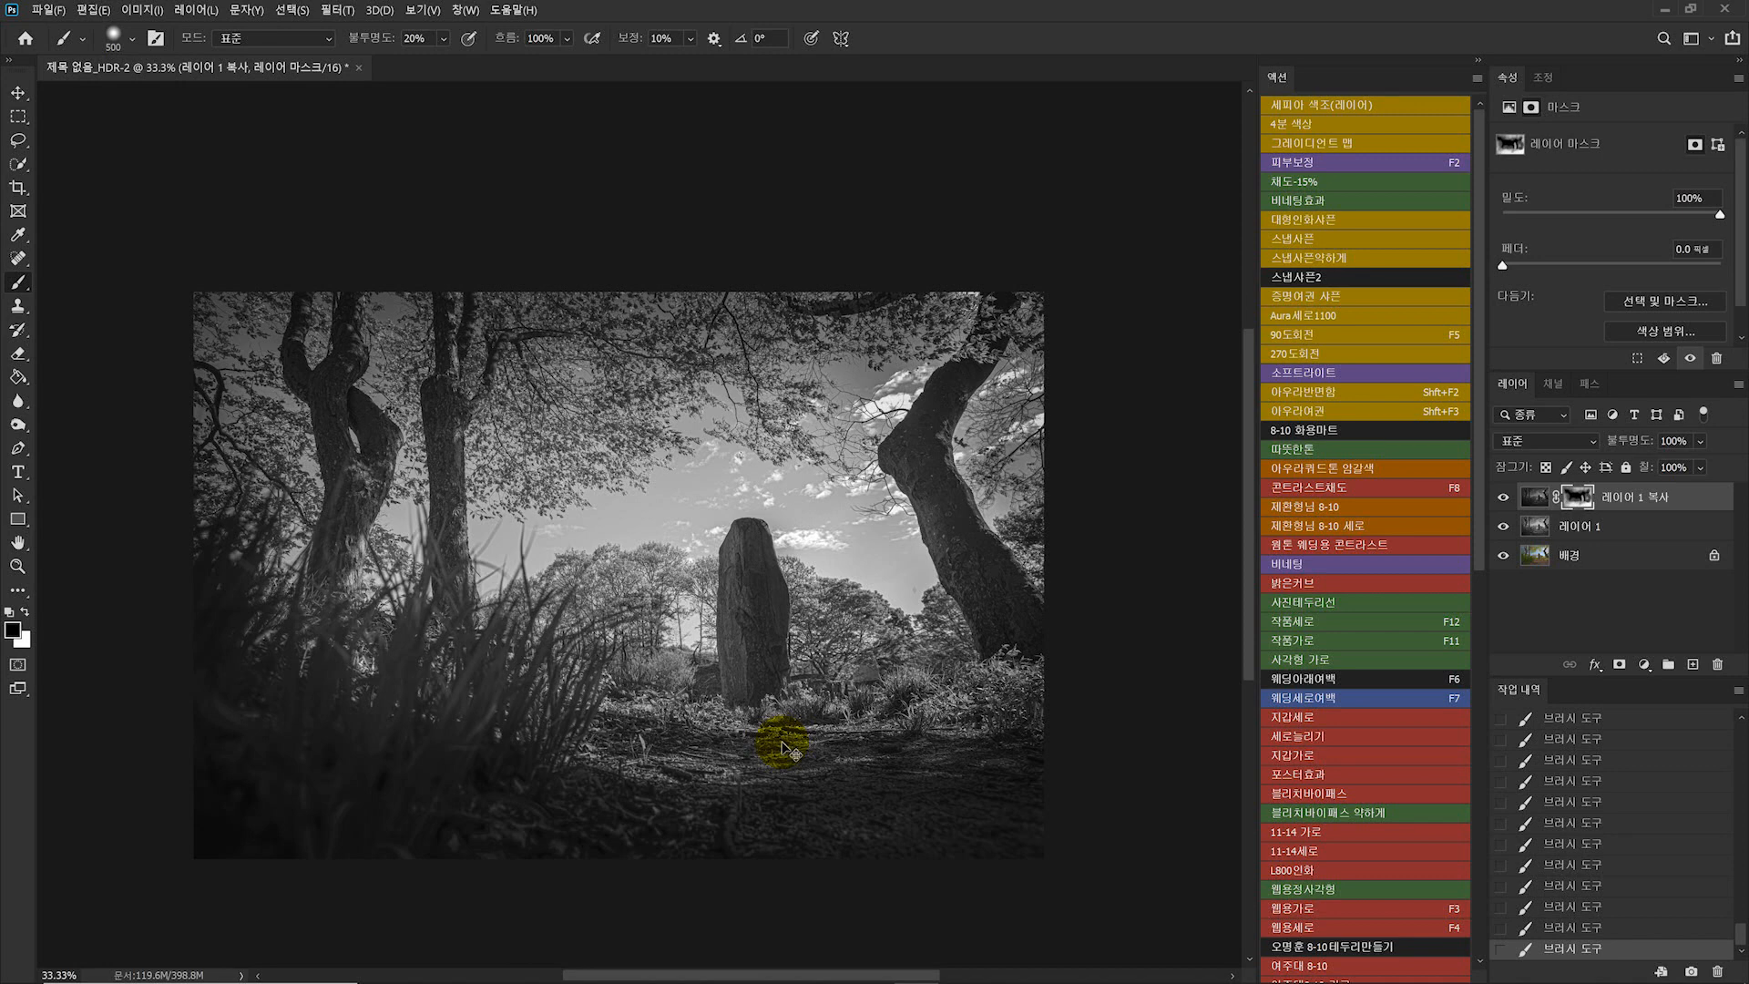
key("ctrl+e")
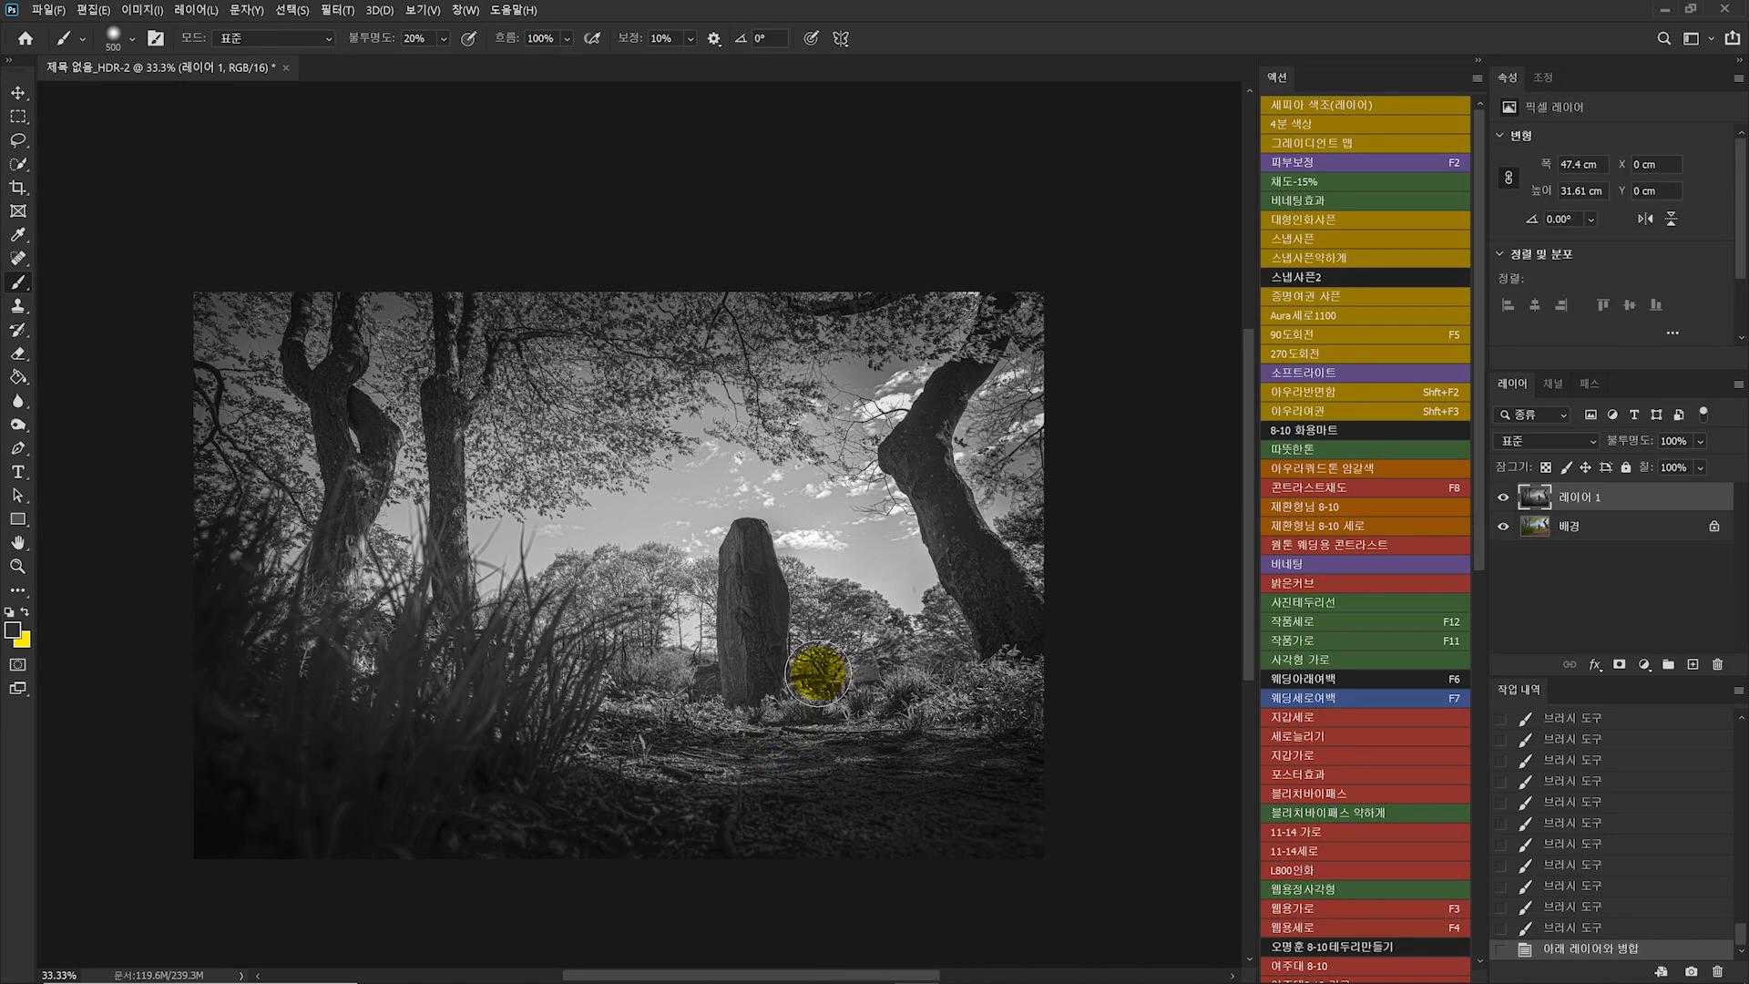
- Duplicate 레이어 1 and brighten the copy with Curves, anchoring the shadows and raising input 100 to output 126
key("z")
left_click(658, 625, "alt")
left_click(679, 629)
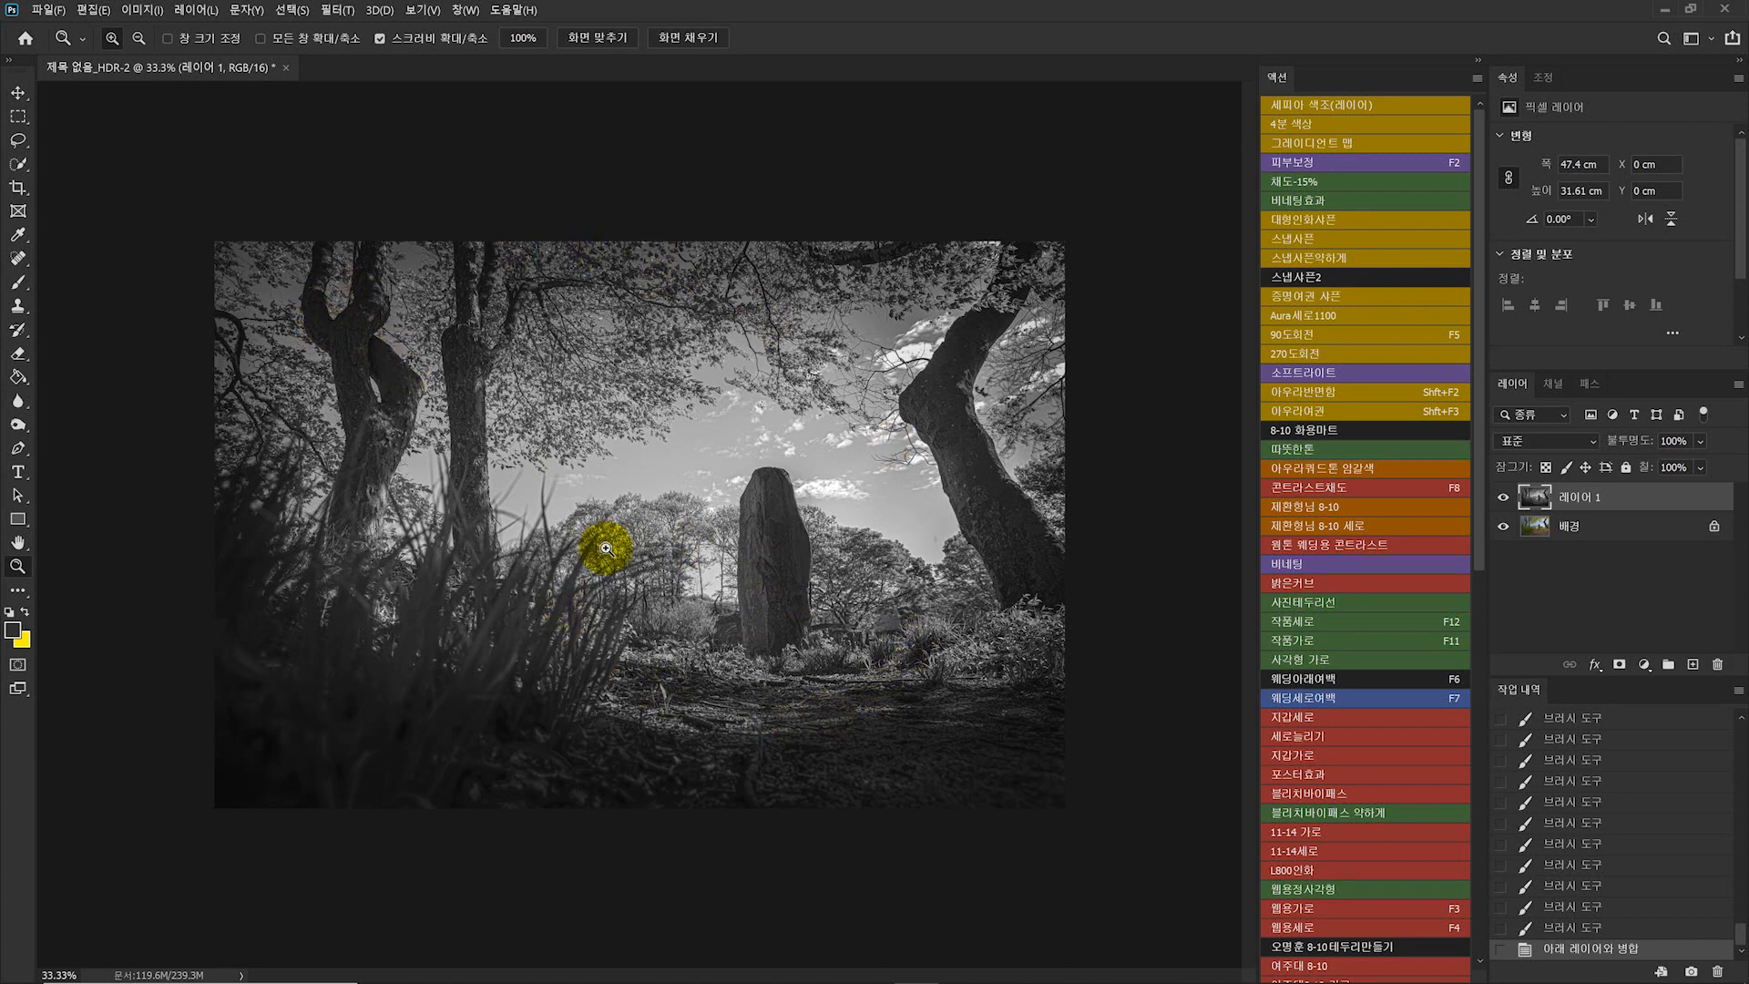
left_click(742, 524, "alt")
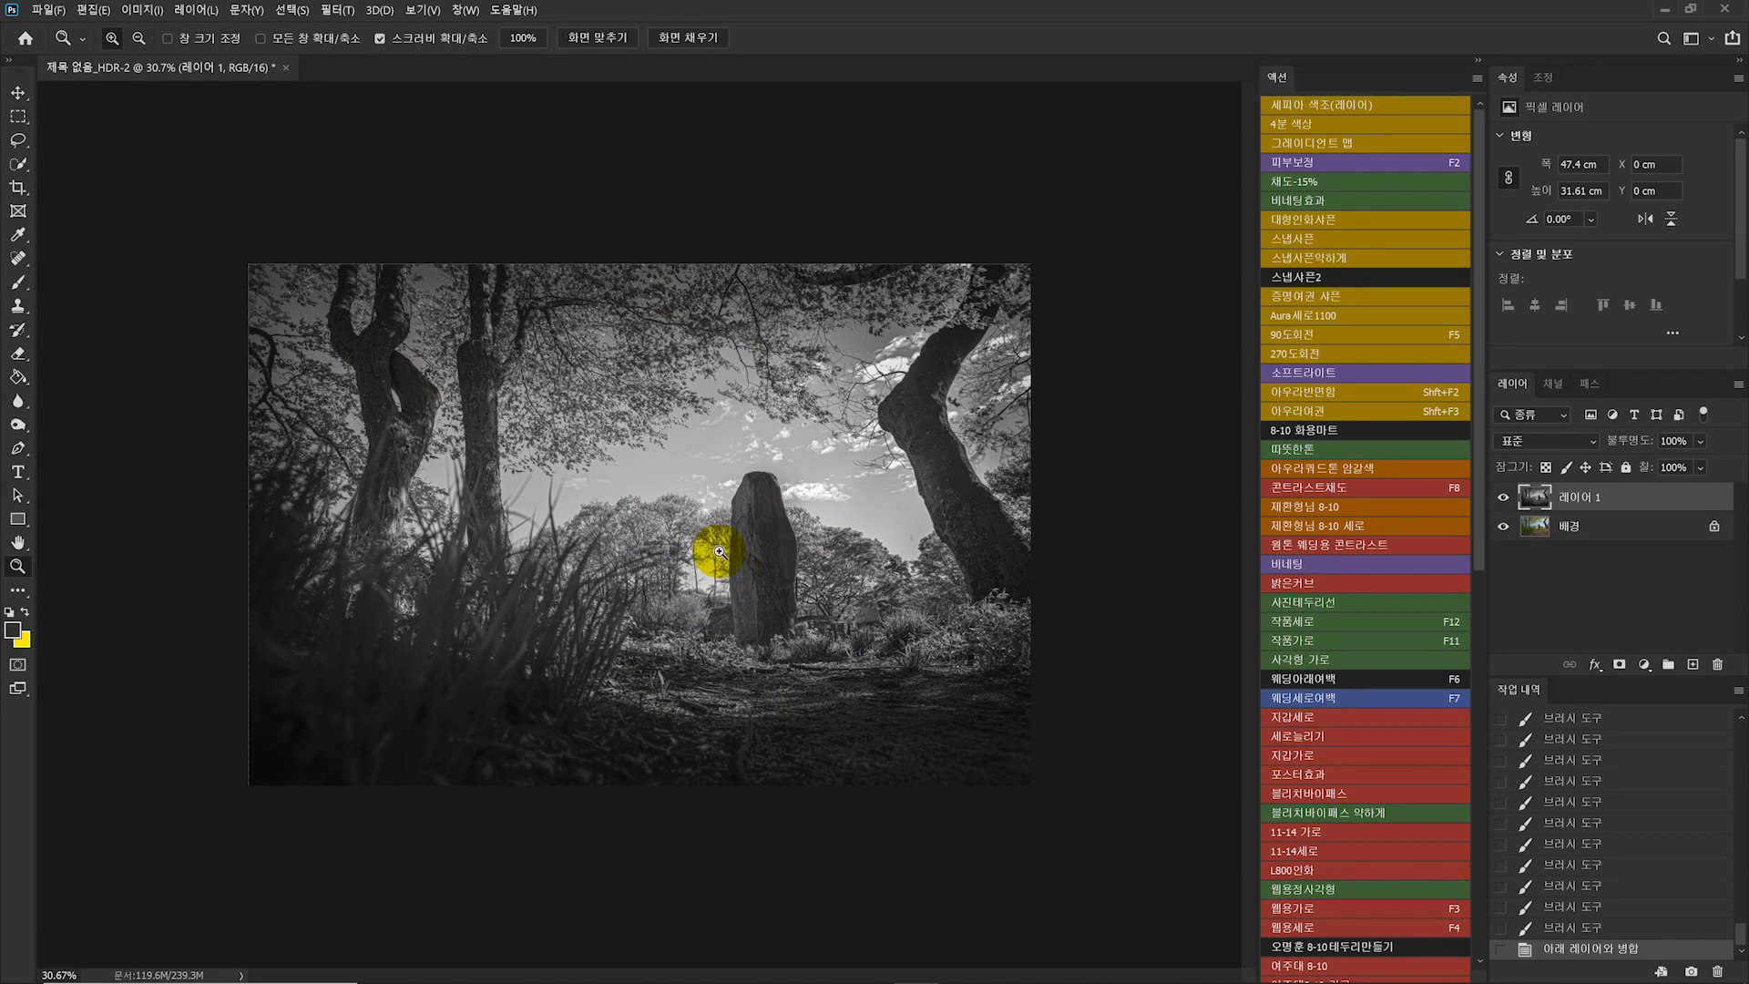
left_click(723, 554)
key("ctrl+j")
key("ctrl+z")
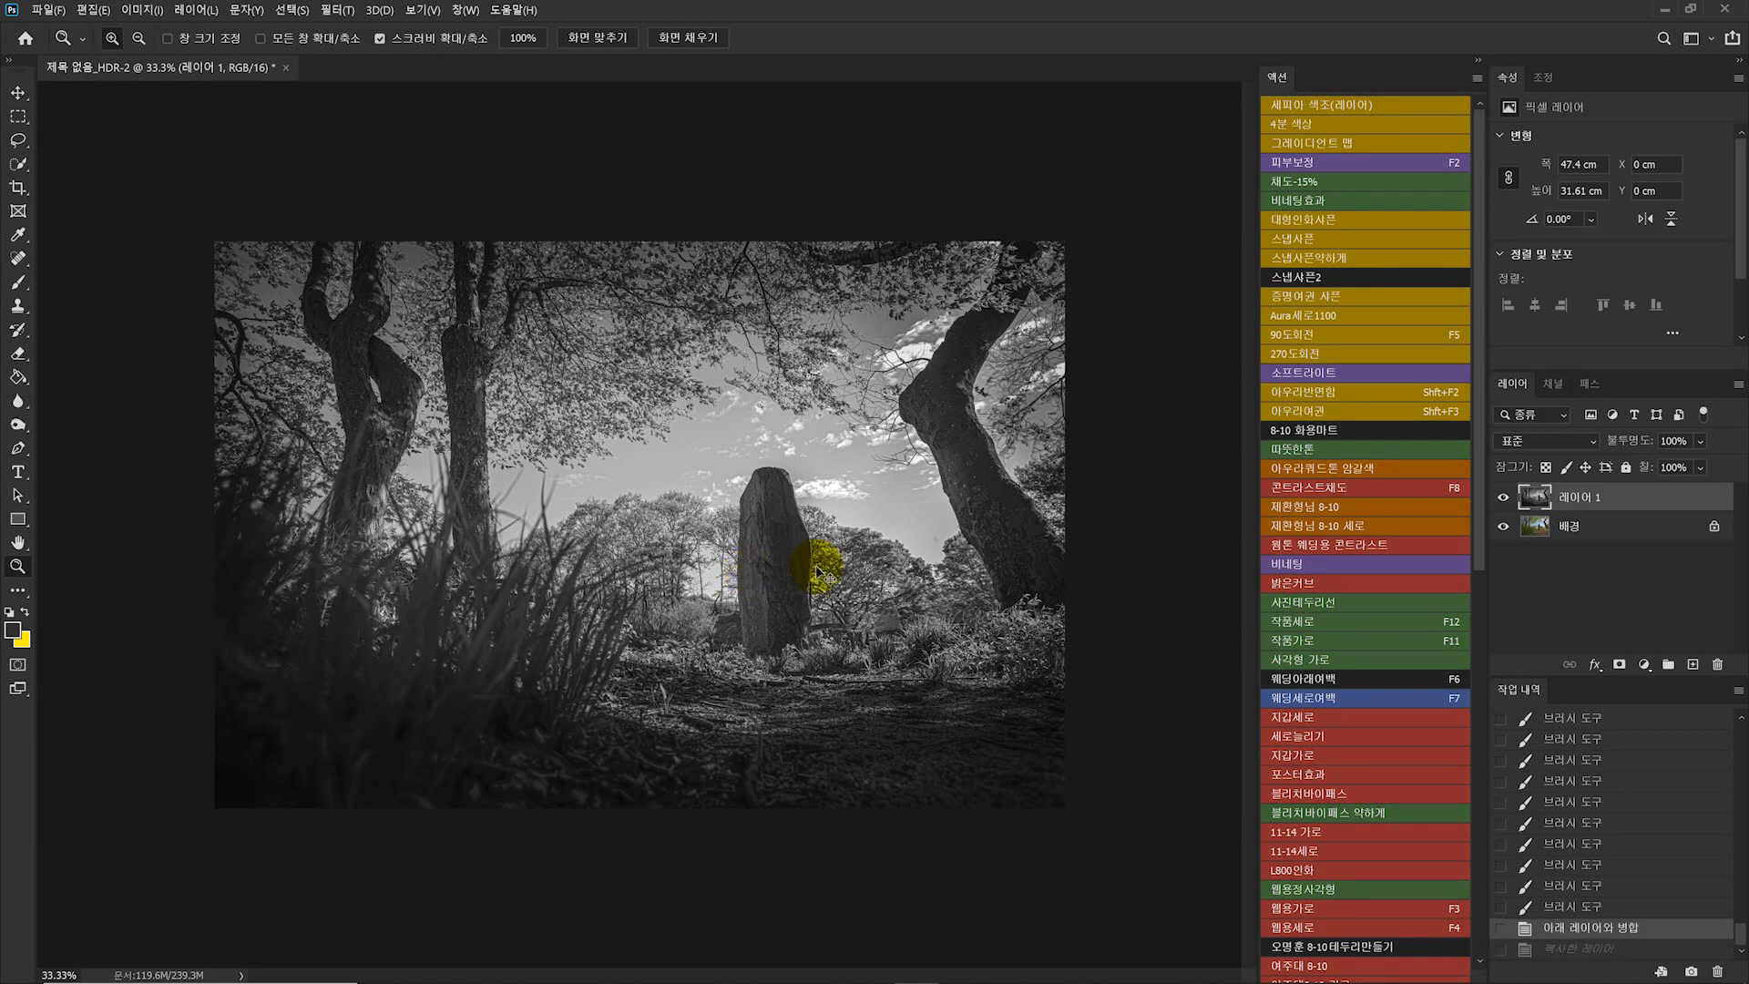
key("ctrl+shift+z")
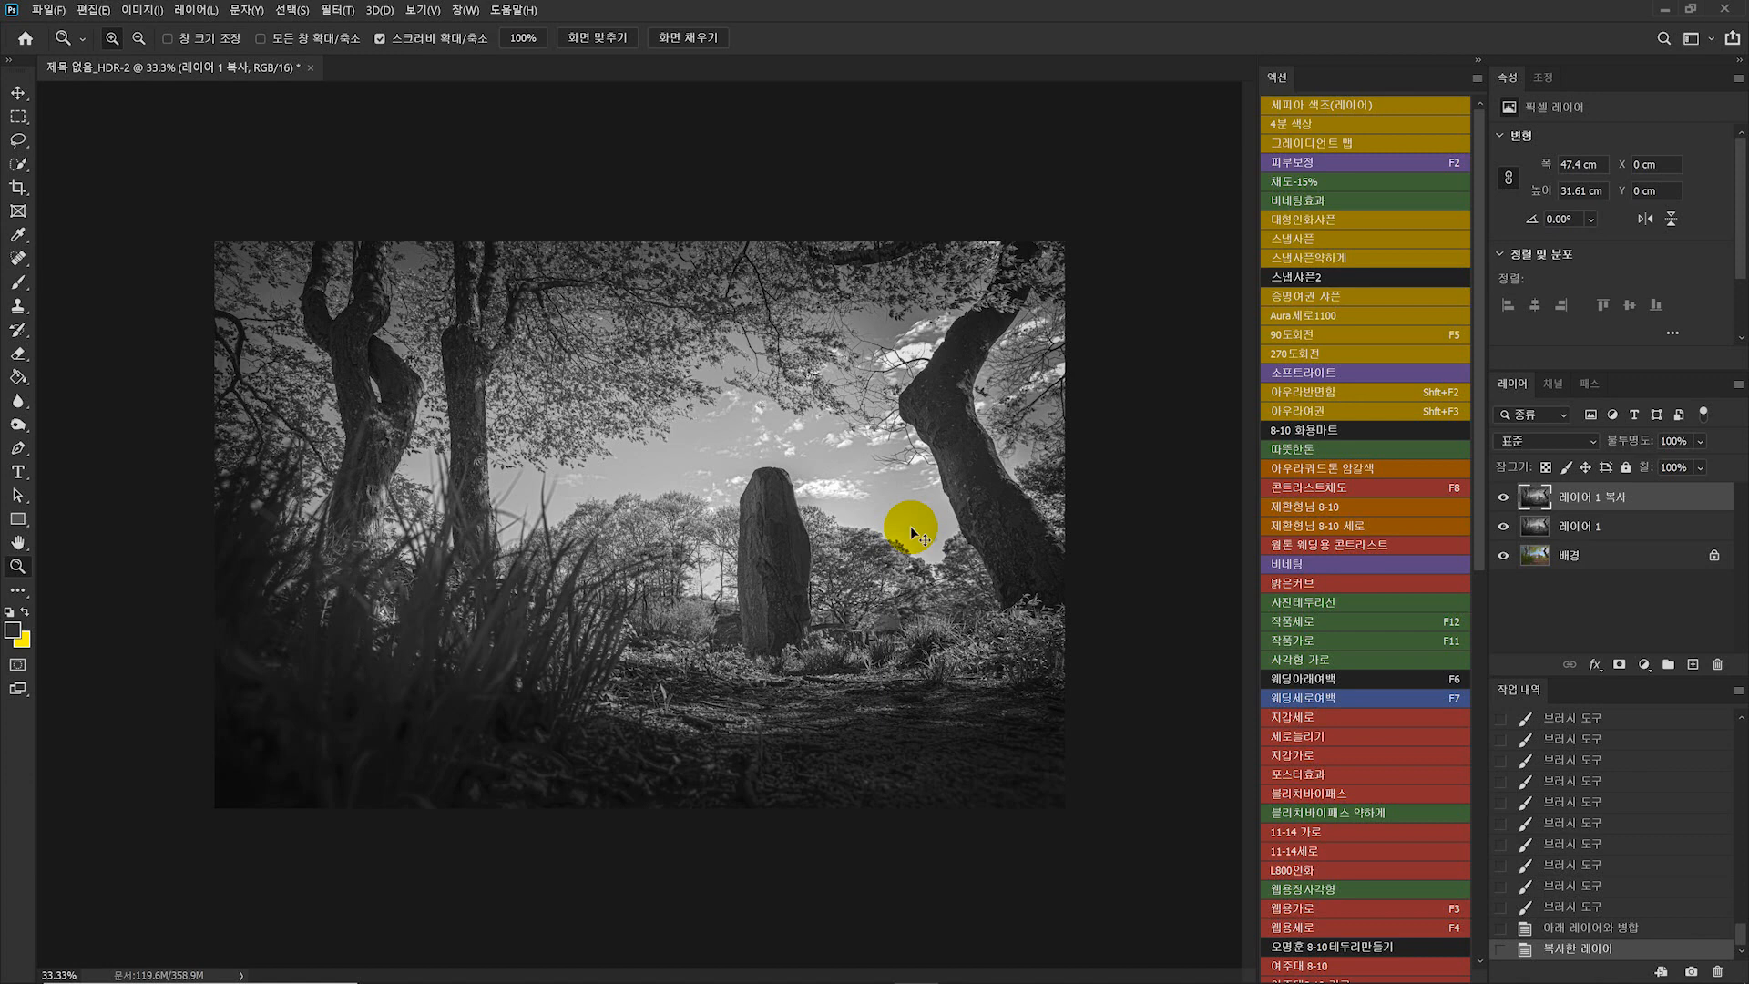
key("ctrl+m")
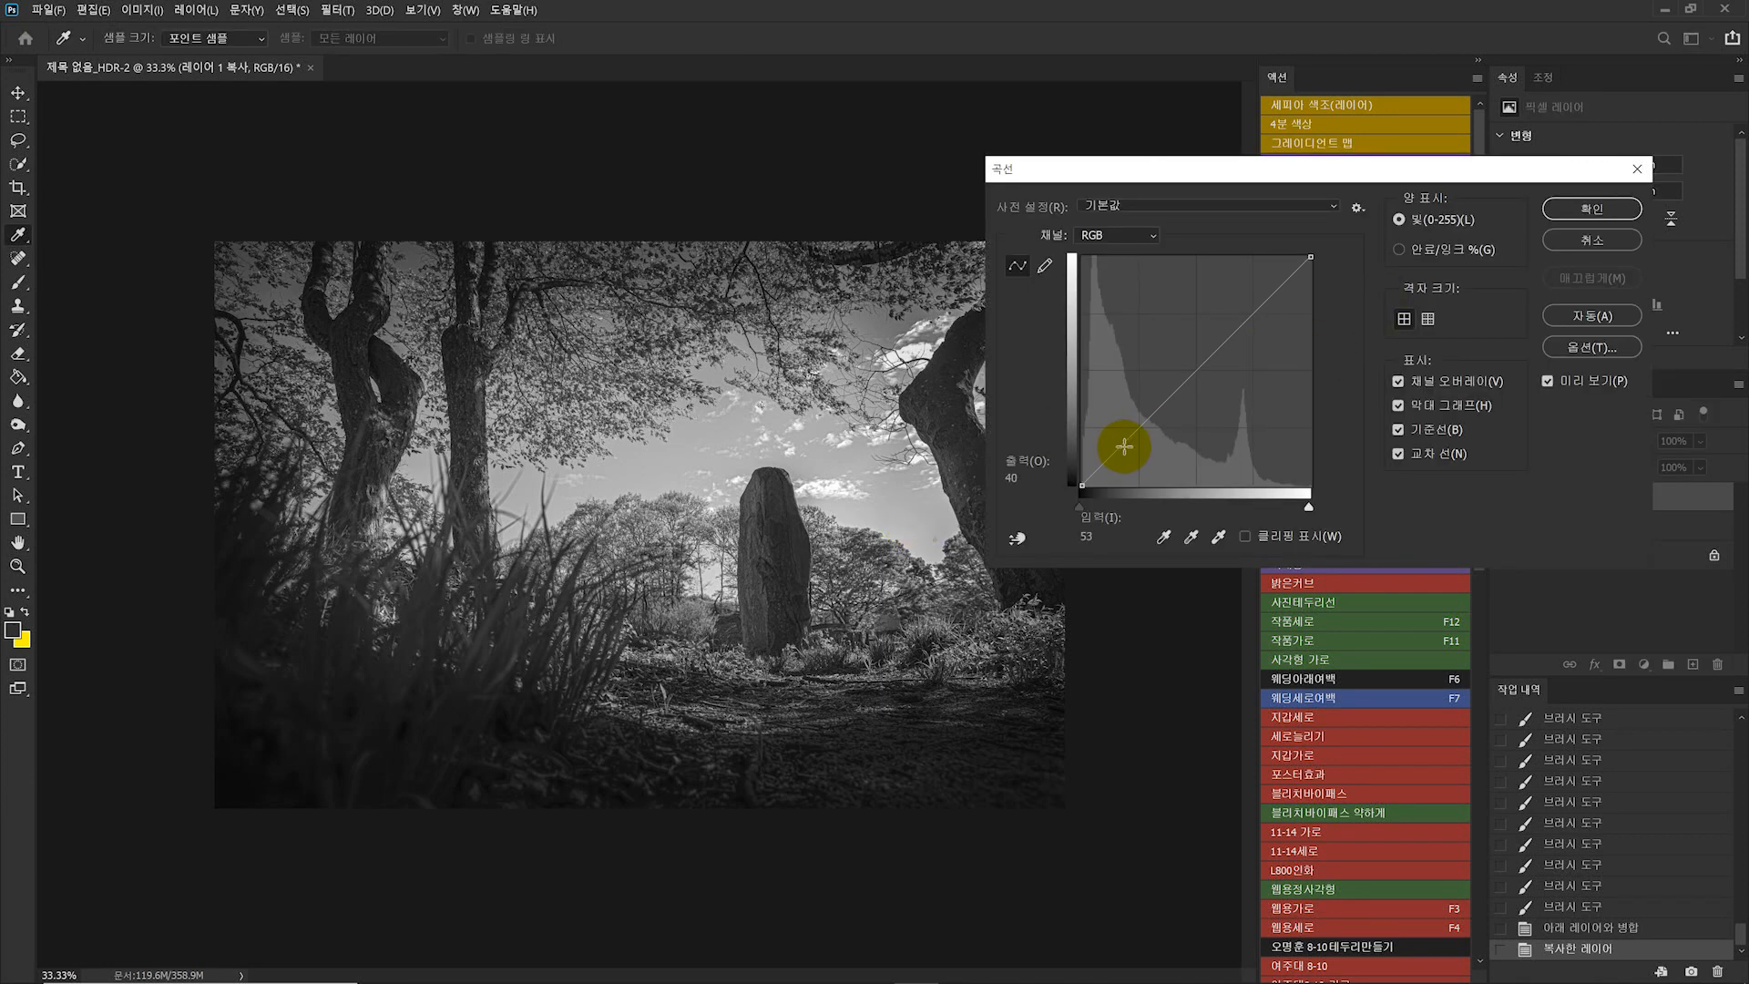
left_click(1120, 451)
left_click_drag(1193, 378, 1177, 371)
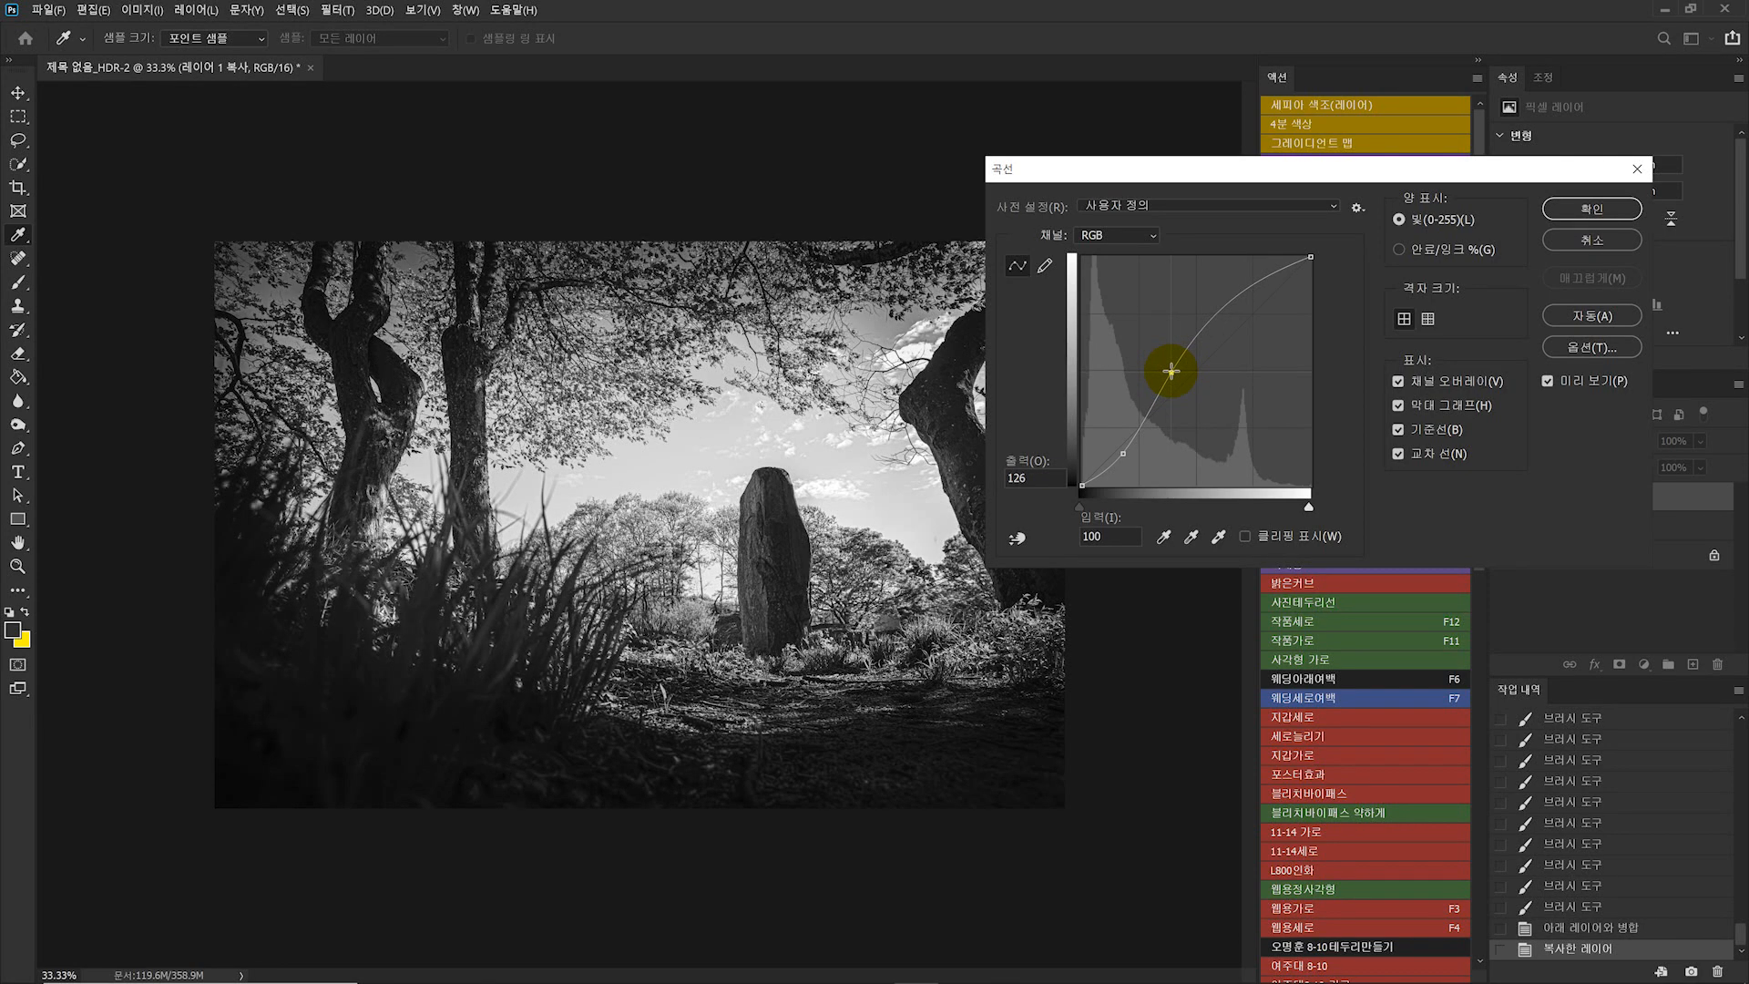
key("Return")
- Hide the brightened copy behind a black layer mask and switch to the Brush tool
key("z")
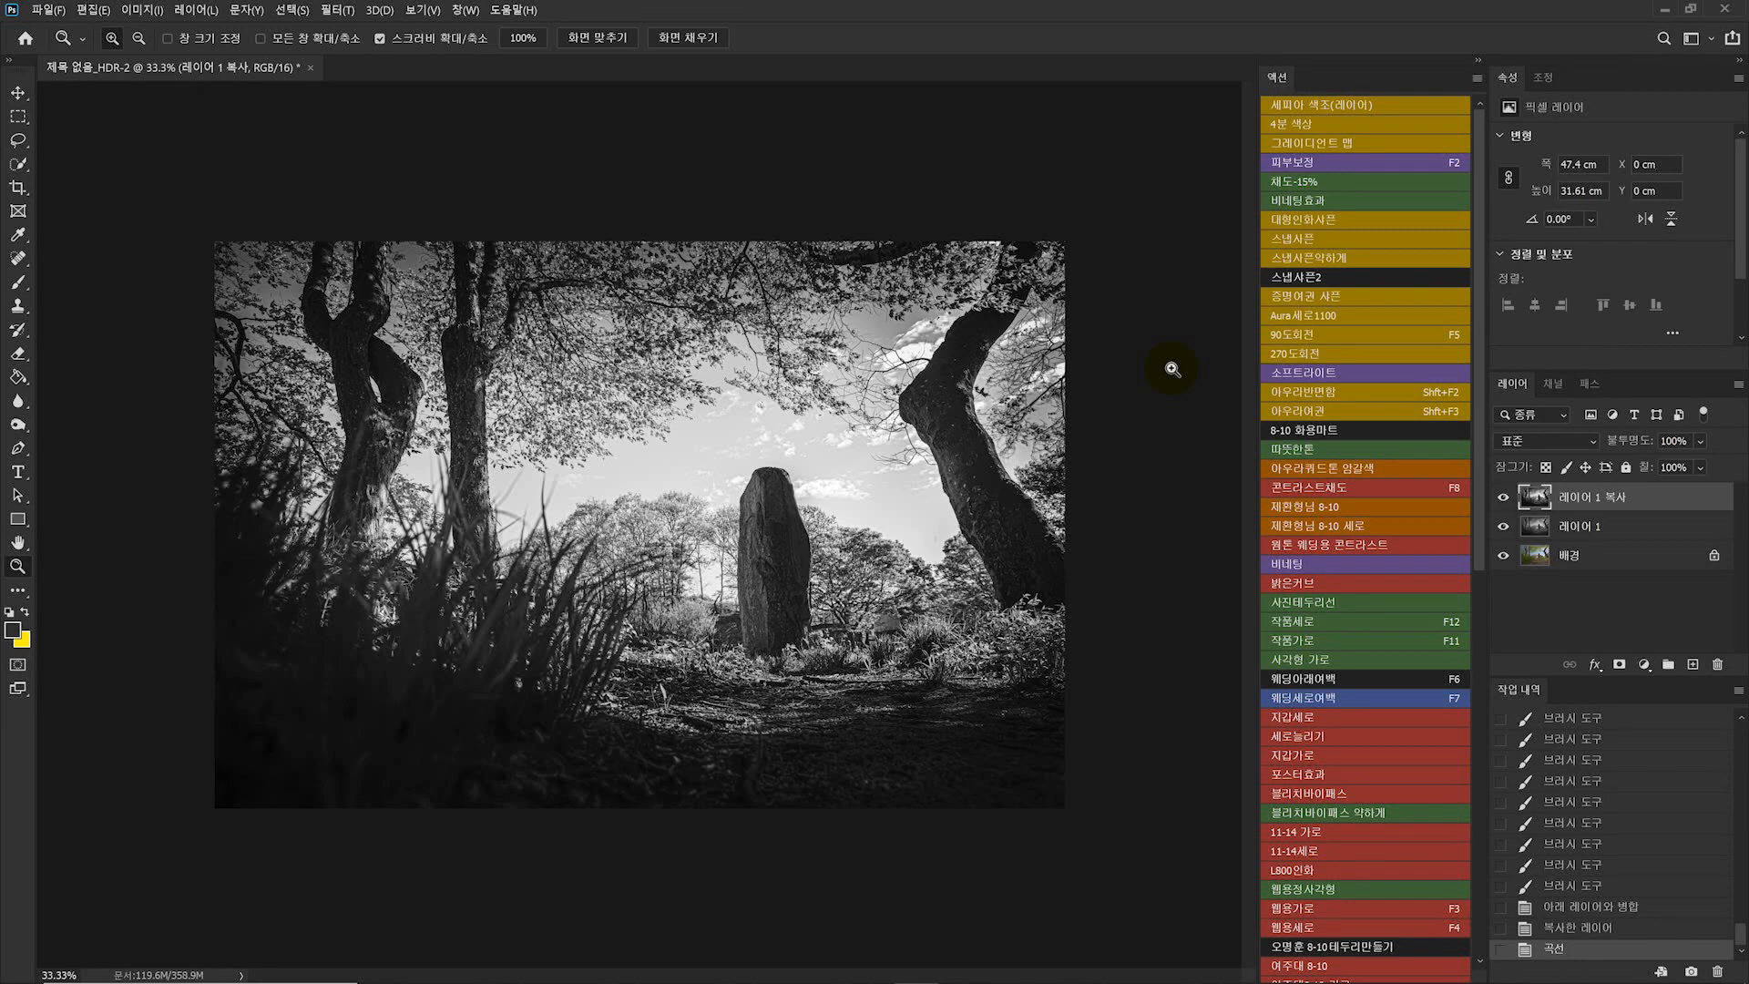
left_click(1621, 666, "alt")
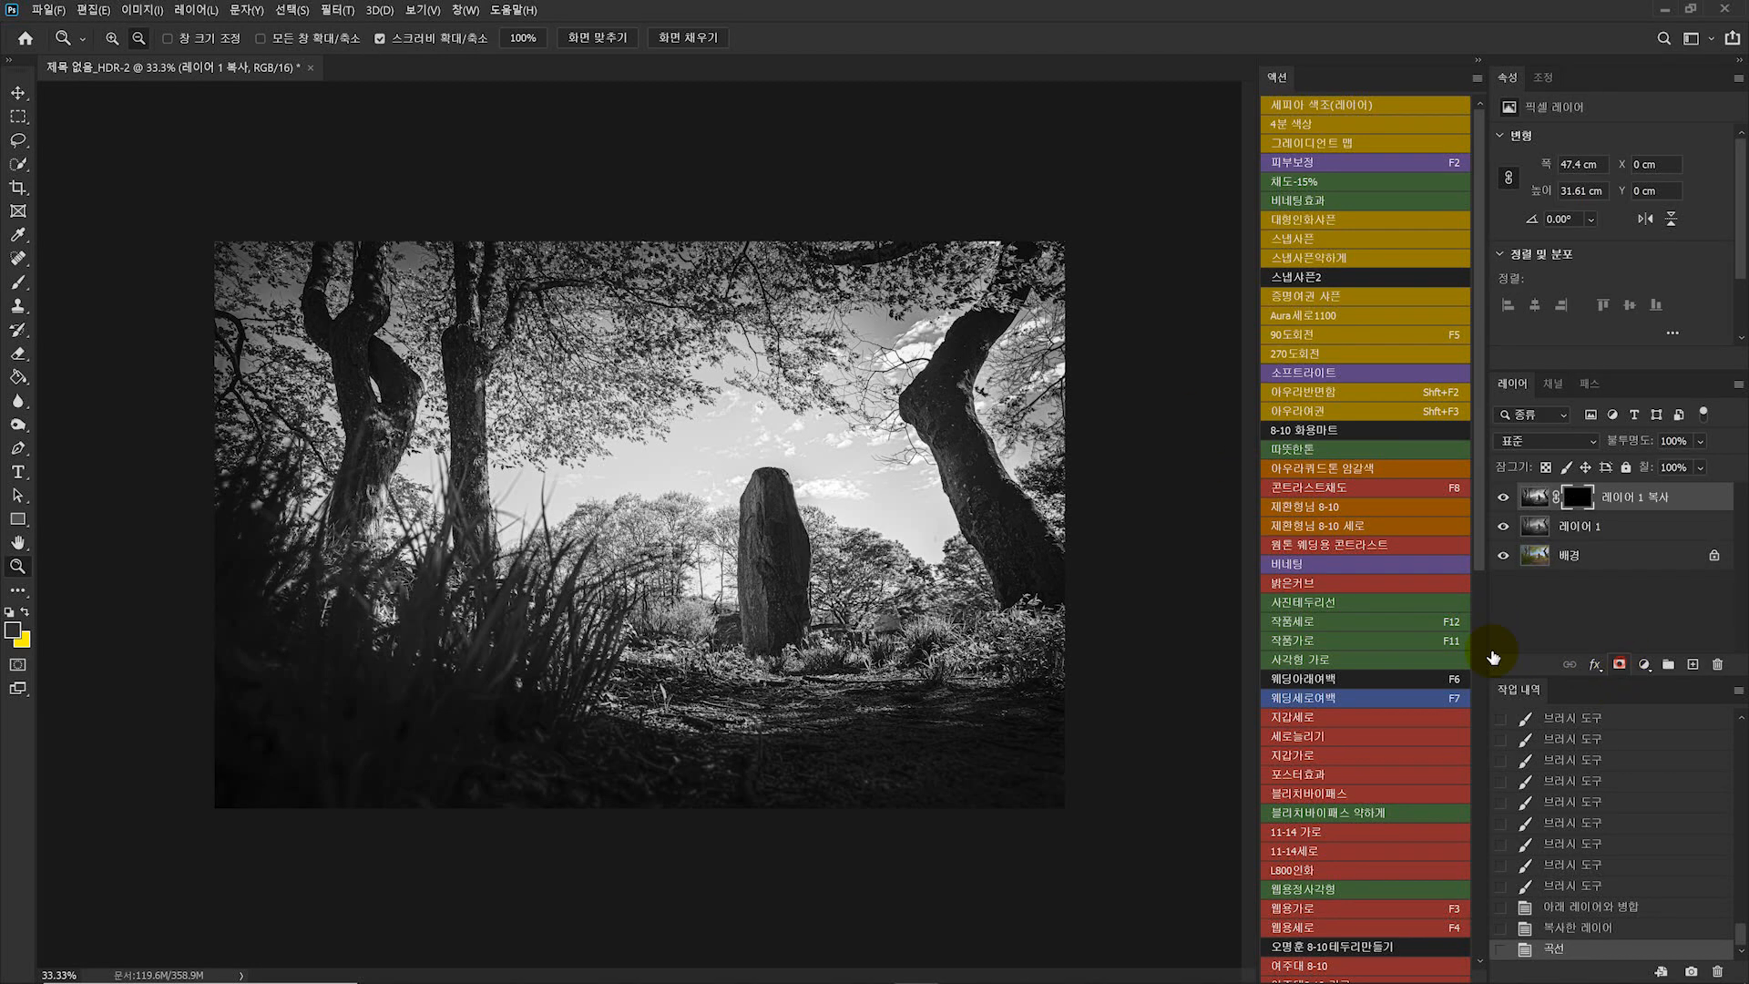
key("b")
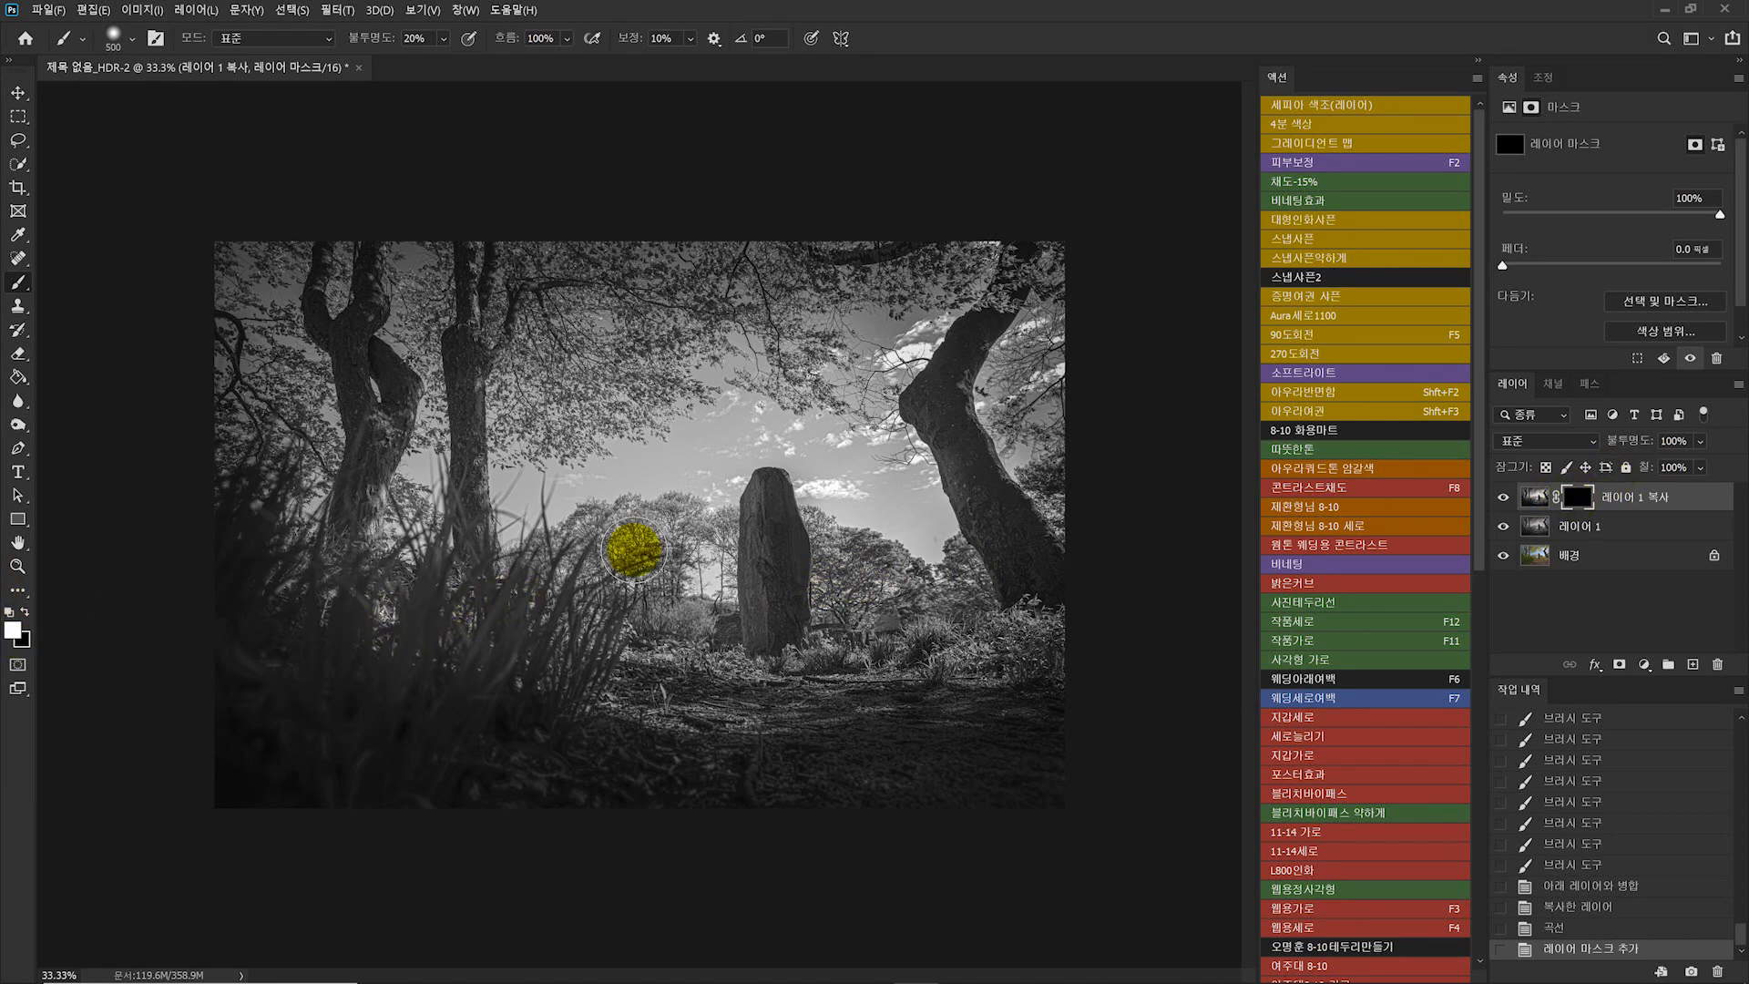
- Paint white on the mask over the standing stone and the trees and ground around it to brighten them
key("bracketright")
mouse_move(773, 517)
left_mouse_down()
mouse_move(781, 723)
mouse_move(806, 506)
mouse_move(749, 763)
mouse_move(803, 536)
mouse_move(757, 715)
left_mouse_up()
left_click_drag(795, 549, 791, 661)
key("bracketright")
left_click_drag(528, 593, 971, 586)
left_click_drag(580, 614, 968, 670)
key("bracketright")
left_click_drag(723, 658, 753, 652)
left_click_drag(758, 645, 753, 593)
- Brighten the stone, the bushes beside it and the ground across the photo through the mask, and merge the copy down
key("bracketleft")
key("bracketleft")
key("bracketleft")
left_click_drag(787, 504, 787, 601)
mouse_move(806, 586)
left_mouse_down()
mouse_move(819, 623)
mouse_move(840, 578)
mouse_move(1085, 651)
mouse_move(960, 666)
left_mouse_up()
key("bracketright")
mouse_move(282, 668)
left_mouse_down()
mouse_move(1132, 646)
mouse_move(1101, 639)
left_mouse_up()
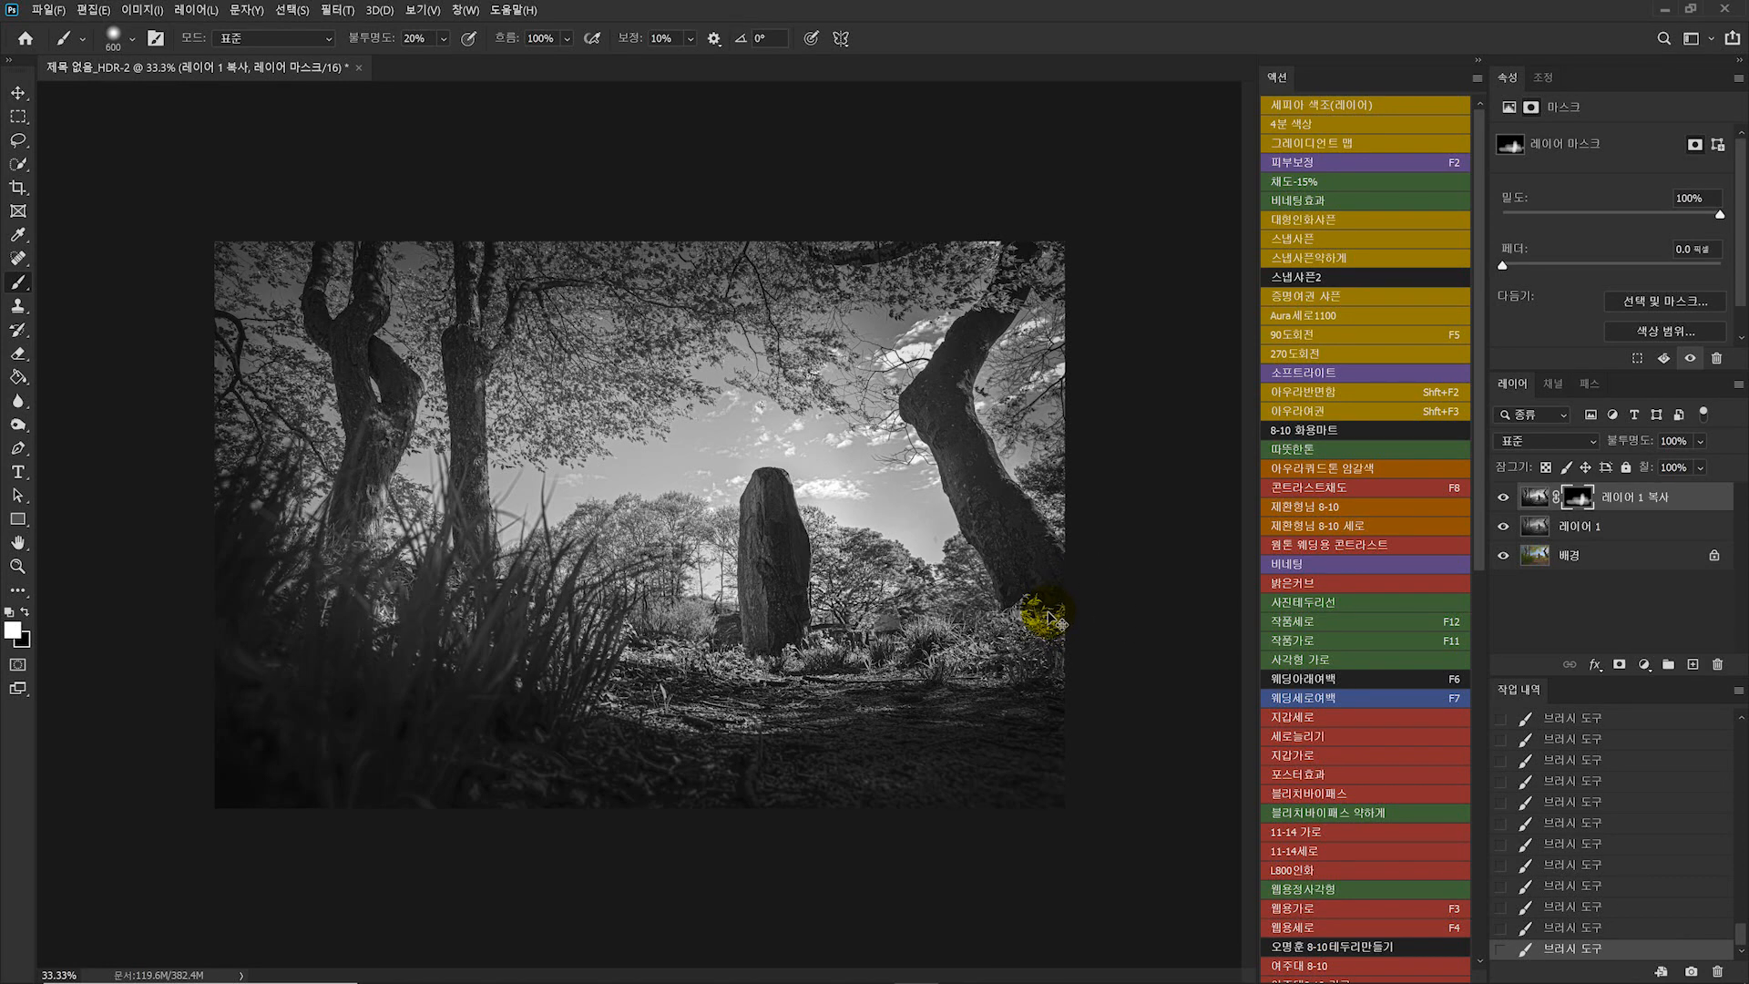
key("ctrl+e")
- Choose the Spot Healing Brush for the area between the stone and the right-hand tree, sized to 45 px
key("z")
left_click(983, 551)
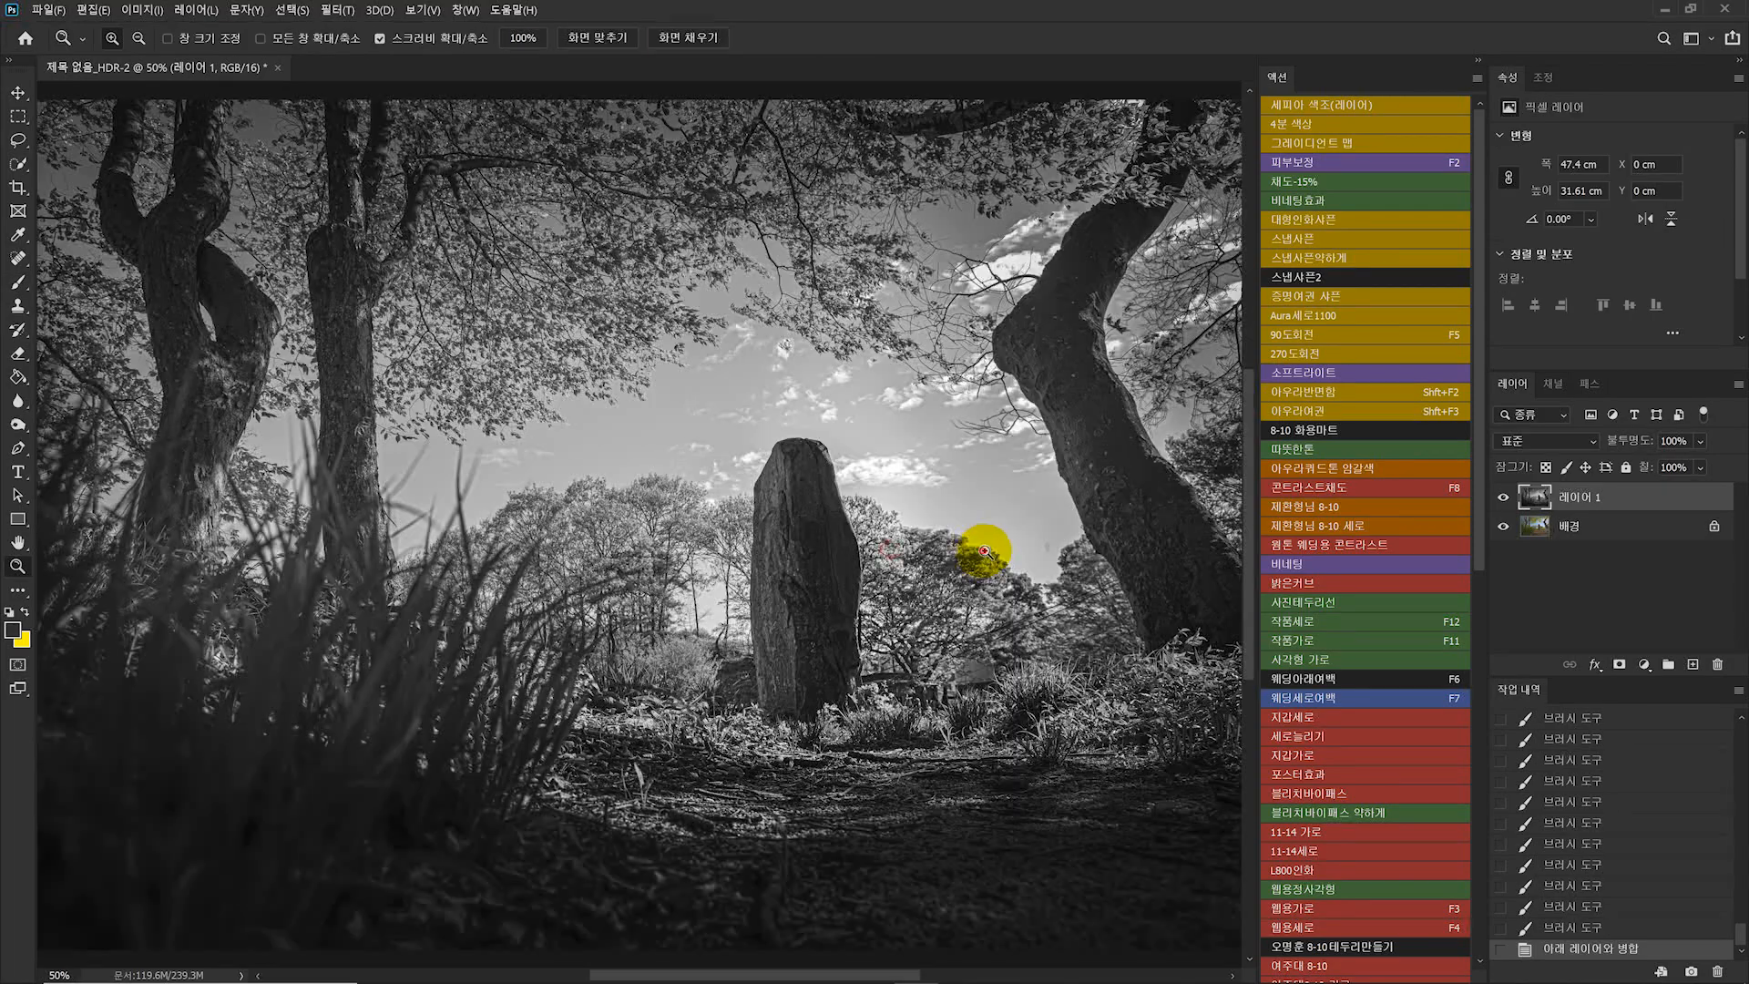
left_click(1096, 574)
left_click(1066, 574, "alt")
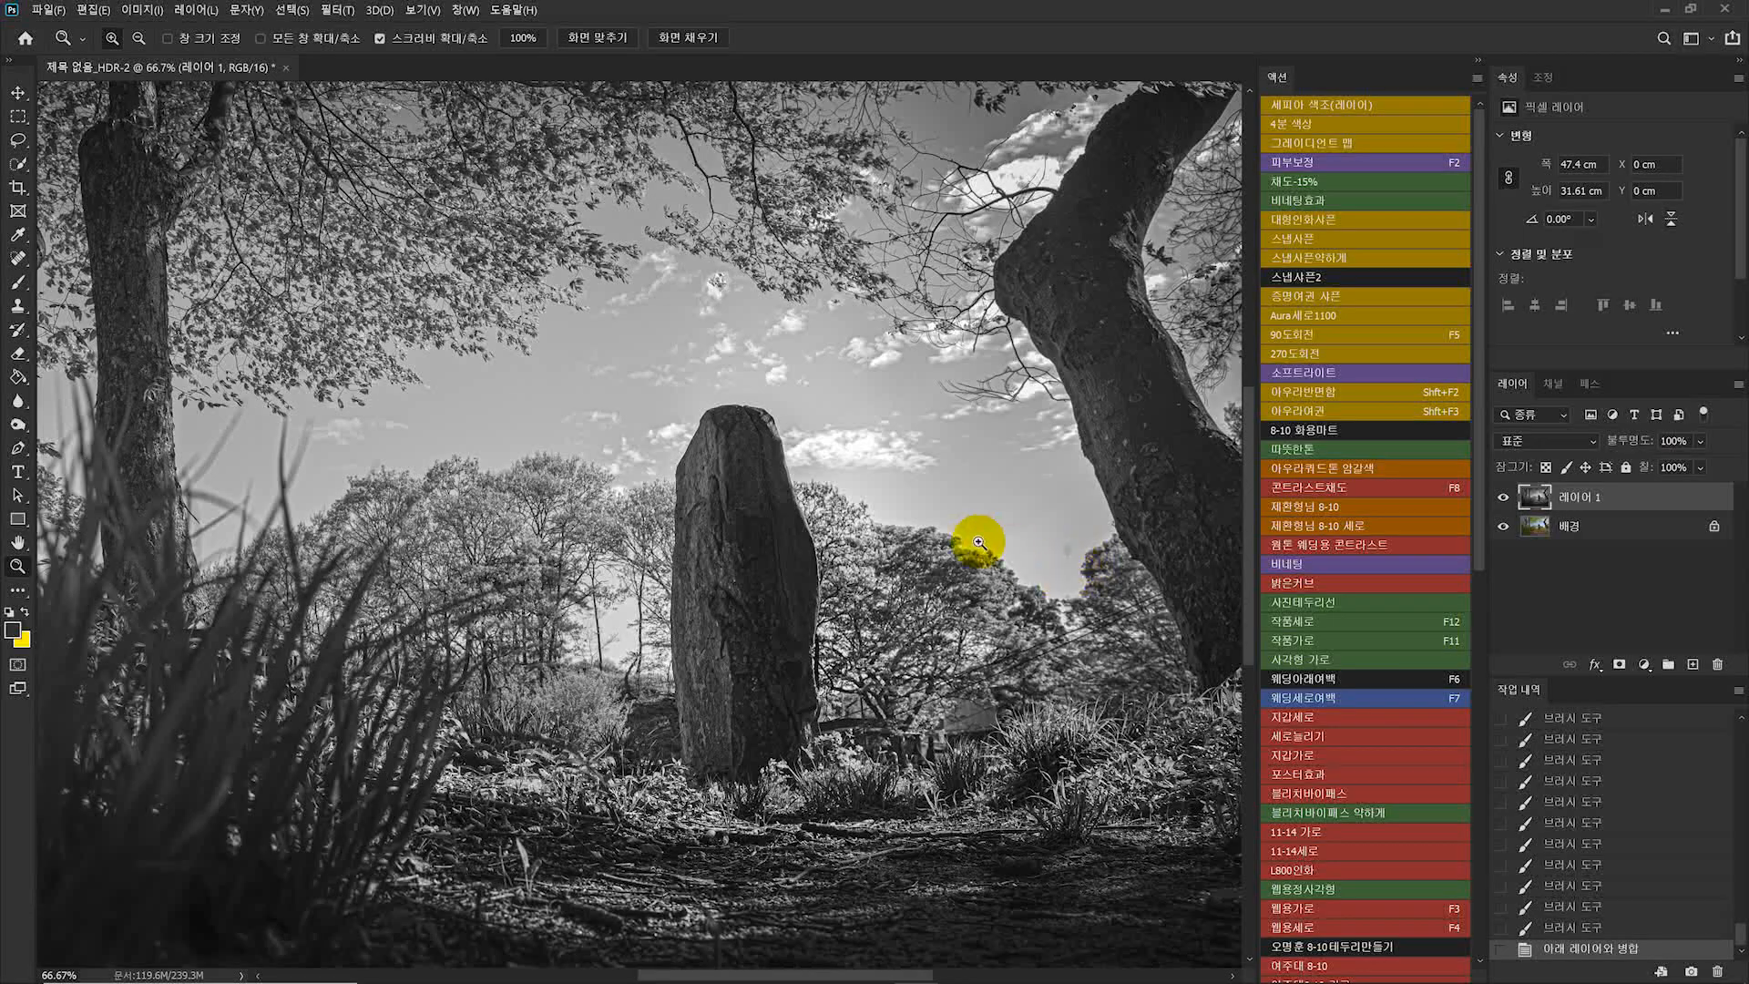
key("j")
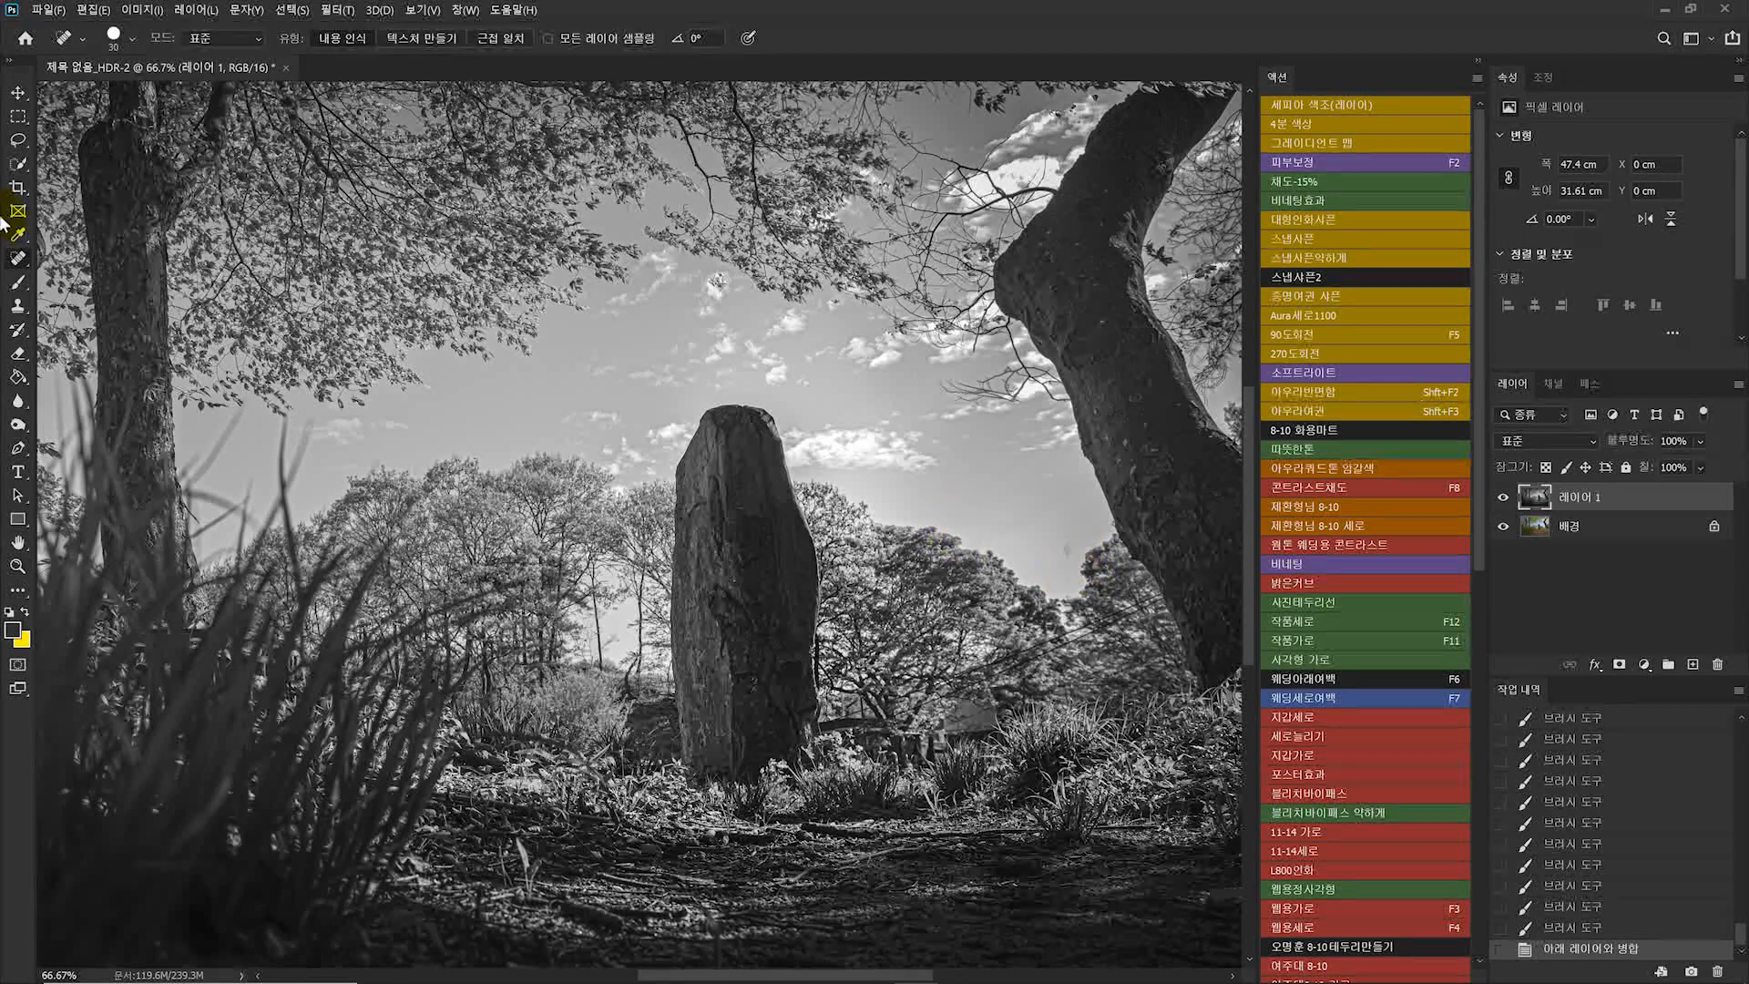
left_click(18, 261)
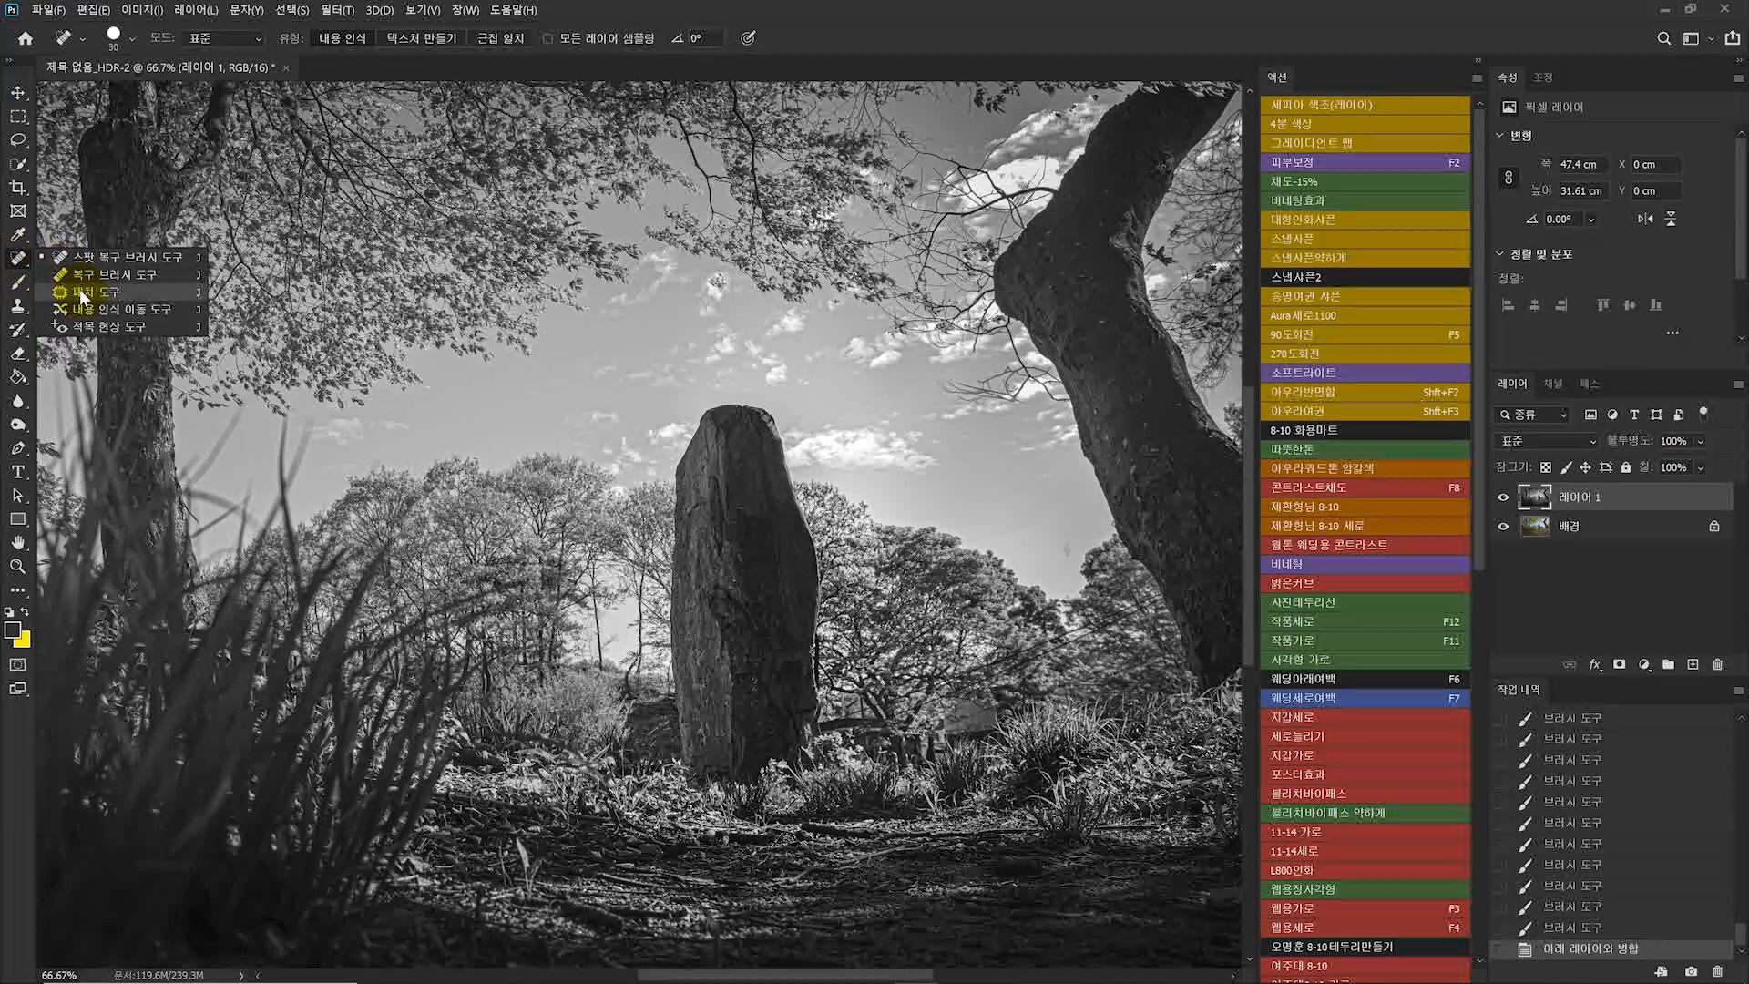
left_click(91, 255)
left_click(18, 263)
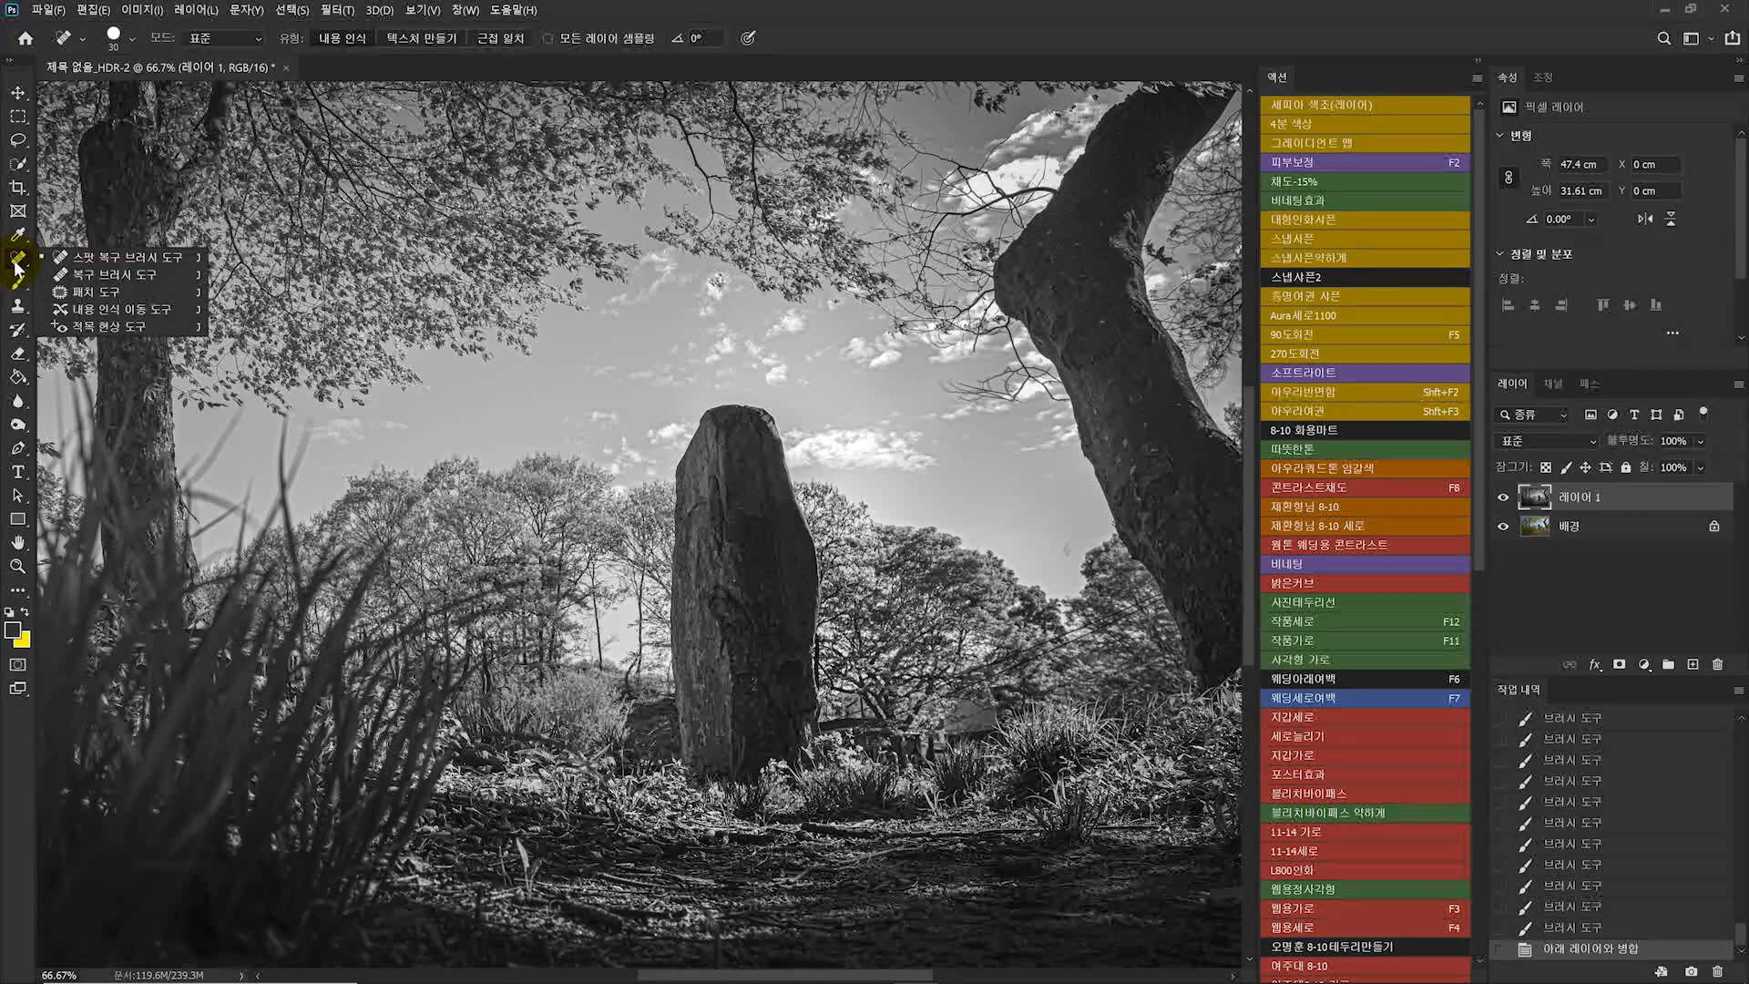
left_click(84, 261)
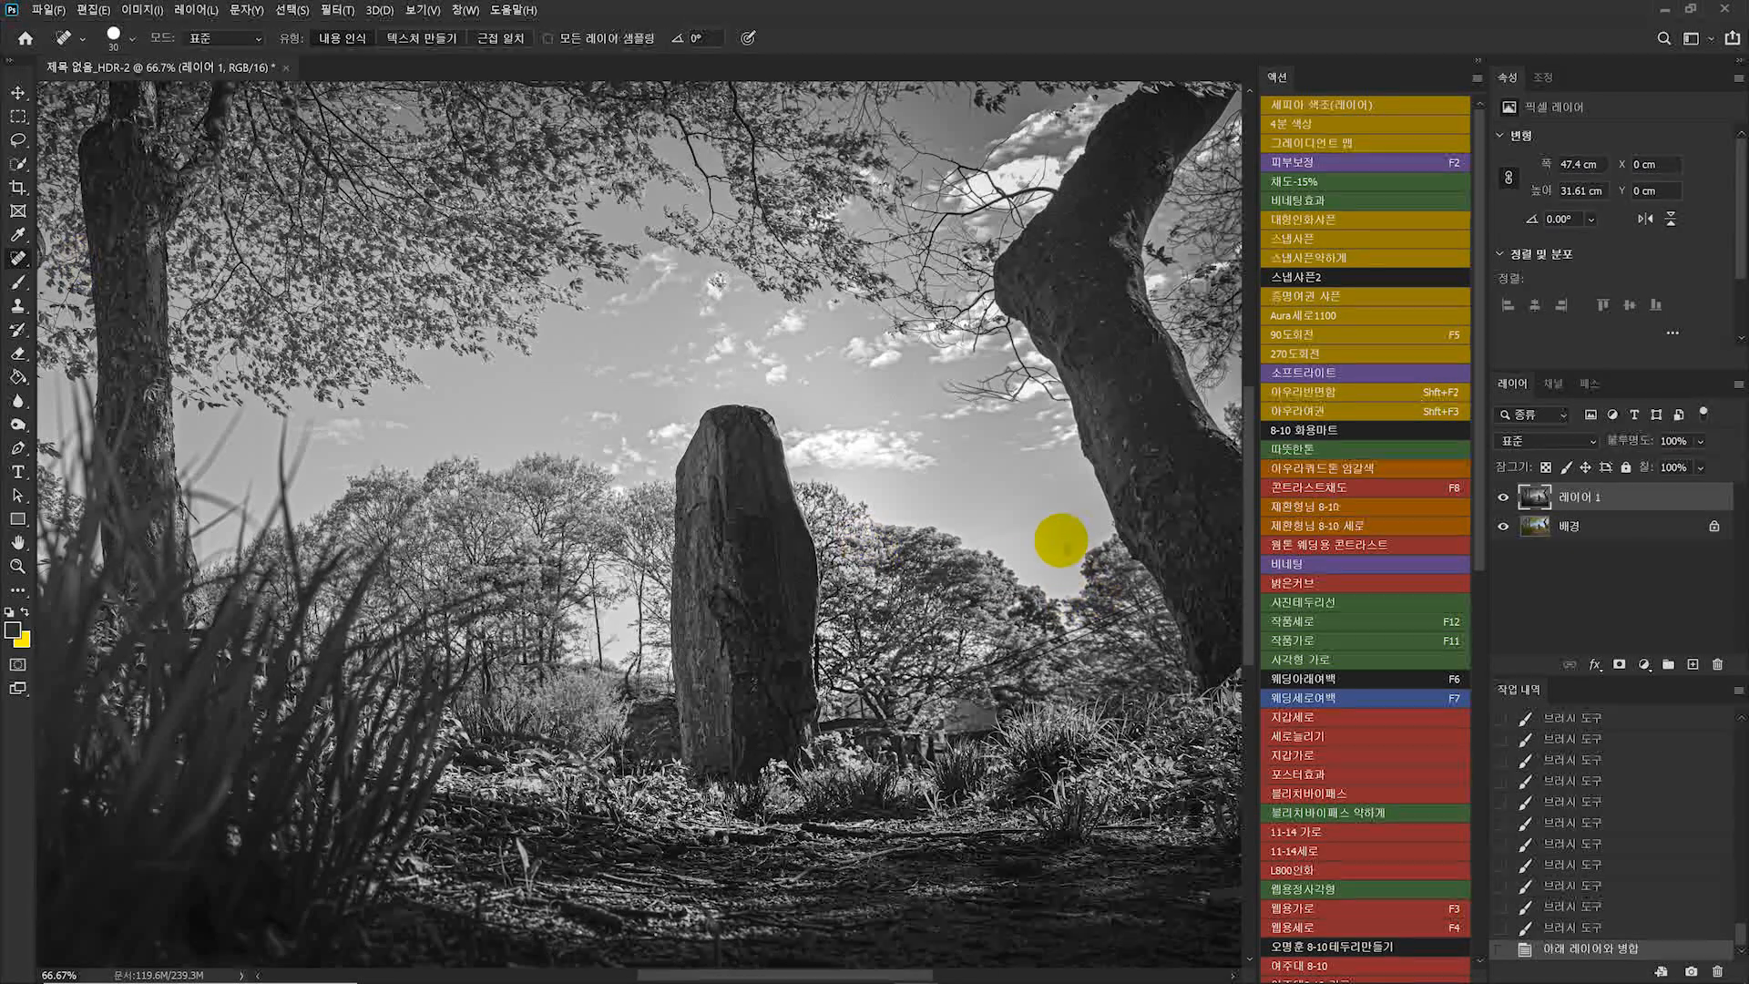
key("bracketright")
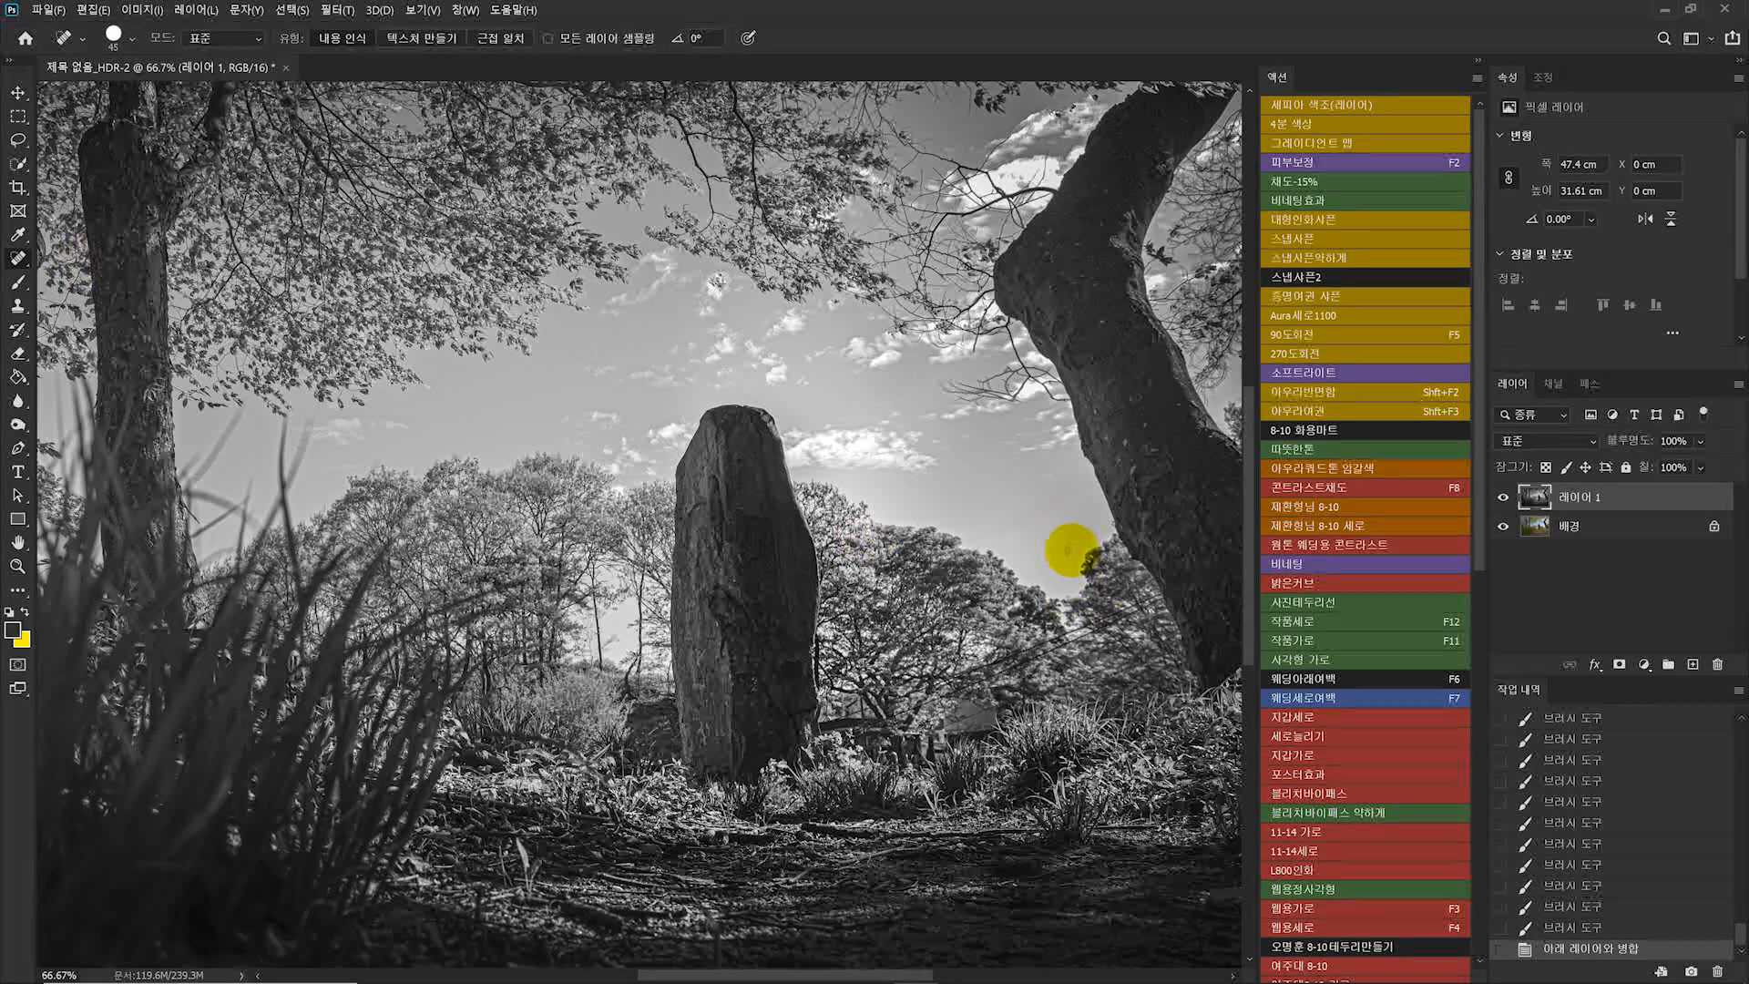
- Heal the dark spots in the sky between the distant trees and the right-hand trunk
left_click(1065, 549)
left_click(1061, 554)
left_click(1028, 555)
left_click(1034, 596)
- Heal the small distracting spots in the distant trees beside the right-hand trunk with a smaller brush
key("bracketleft")
key("bracketleft")
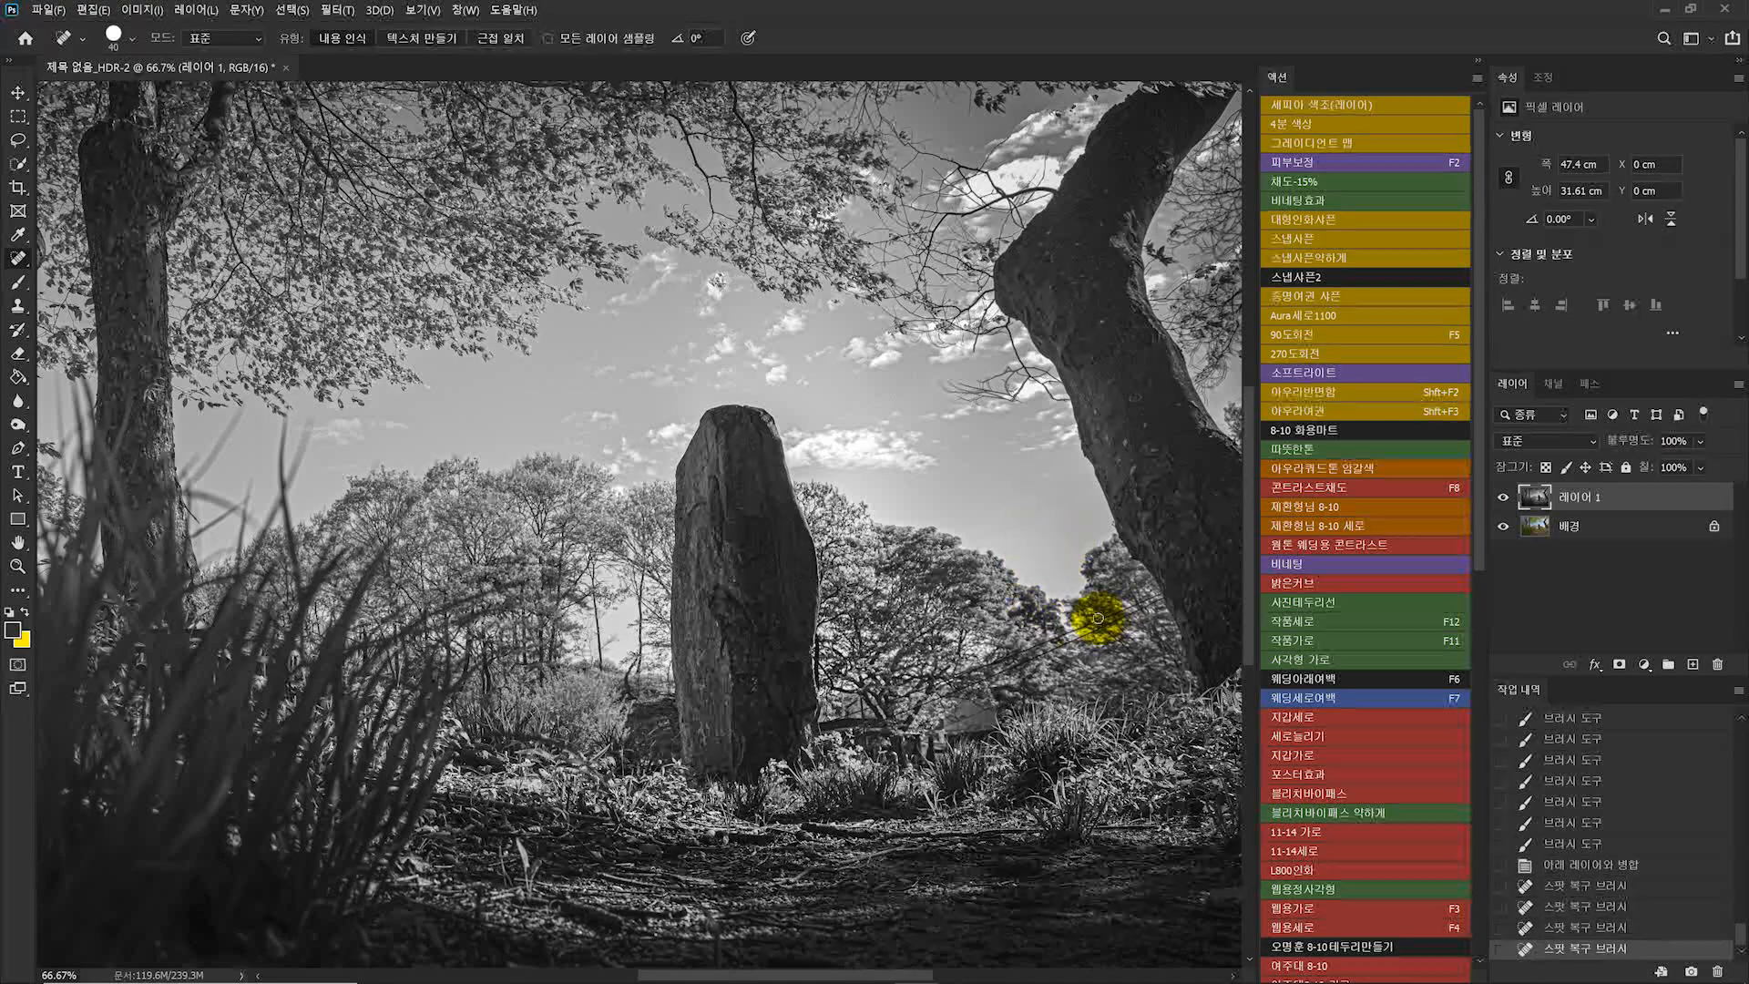
left_click(1119, 613)
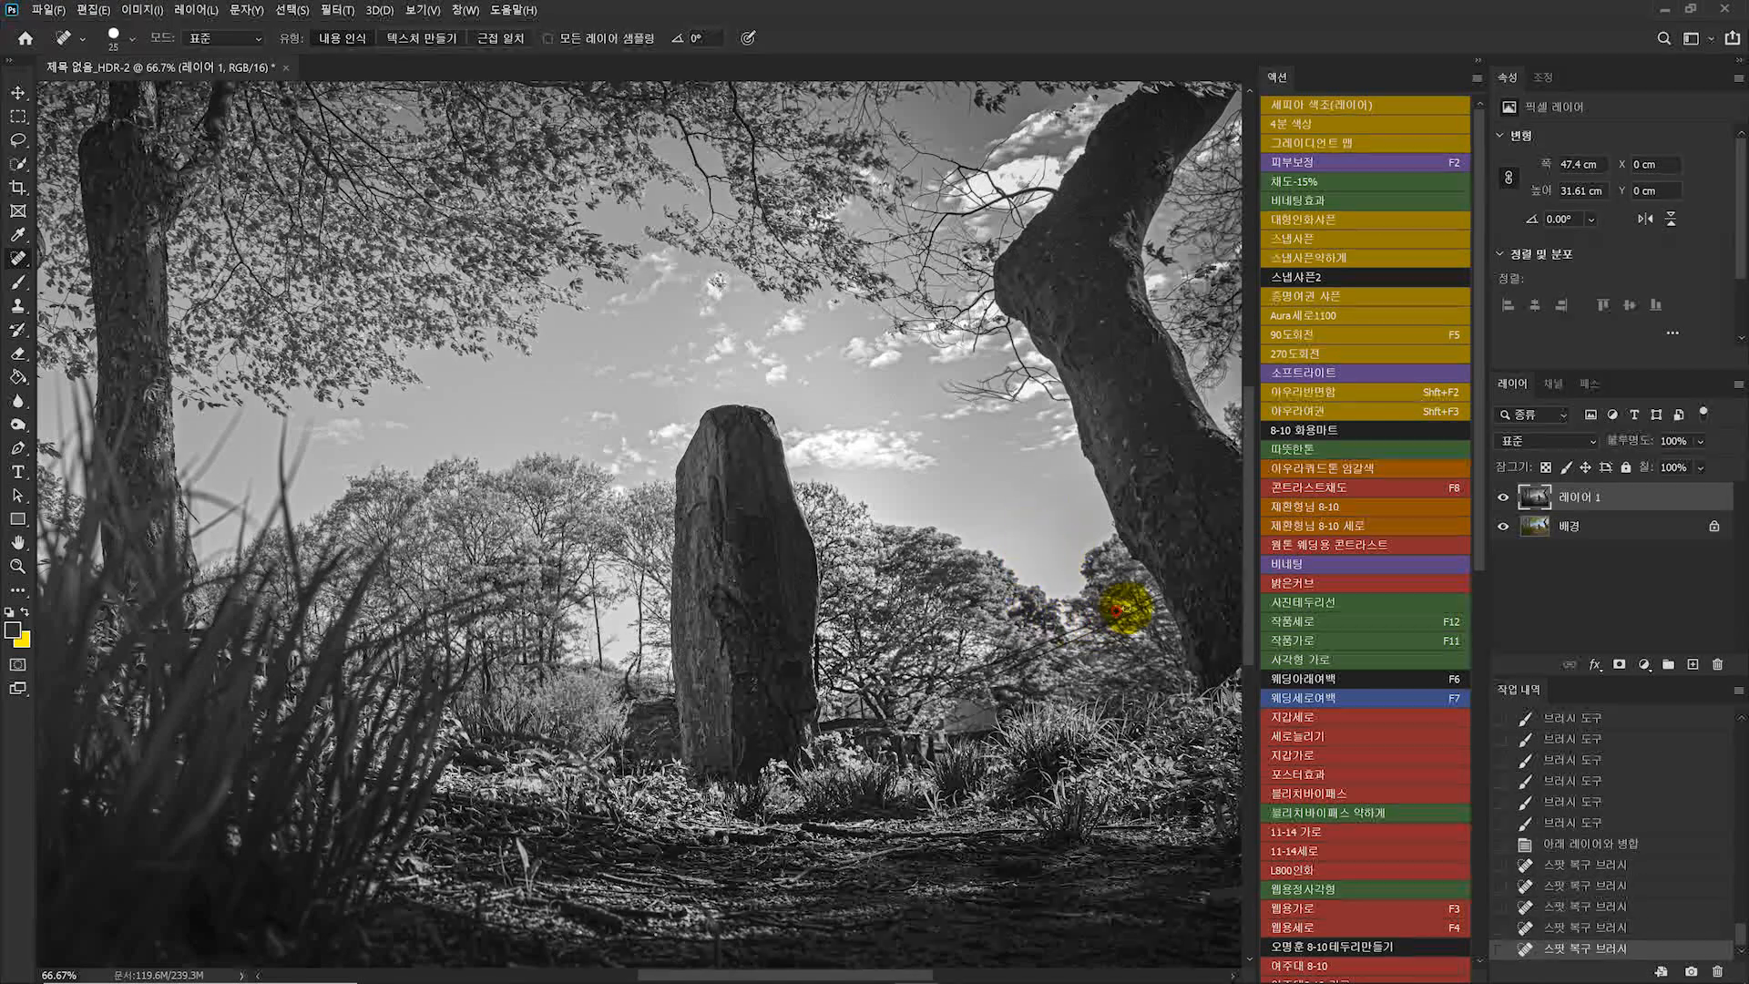
left_click(1157, 600)
left_click(1059, 639)
mouse_move(1047, 642)
left_mouse_down()
mouse_move(1027, 650)
mouse_move(1066, 644)
mouse_move(982, 677)
mouse_move(1088, 632)
left_mouse_up()
- Remove the small pale mound behind the grass to the right of the standing stone with the Spot Healing Brush
key("]")
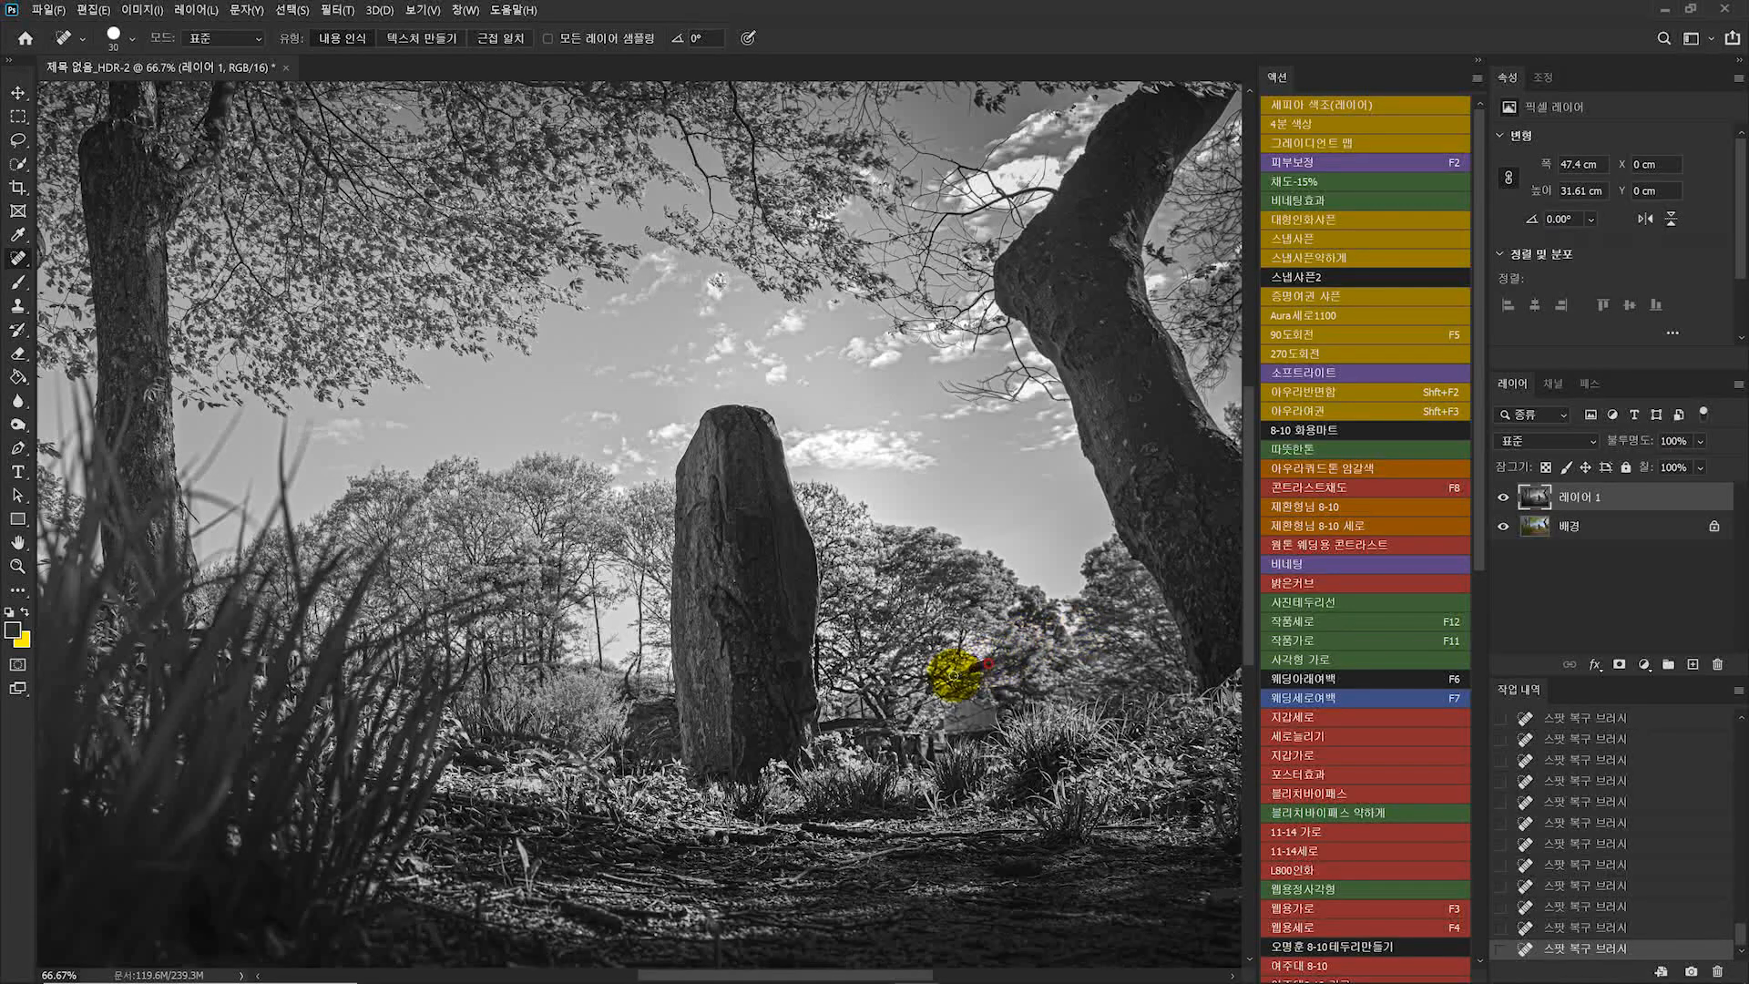
mouse_move(1007, 672)
left_mouse_down()
mouse_move(896, 713)
mouse_move(928, 676)
mouse_move(830, 720)
mouse_move(1016, 709)
mouse_move(956, 730)
mouse_move(1009, 716)
mouse_move(973, 719)
left_mouse_up()
key("[")
key("bracketright")
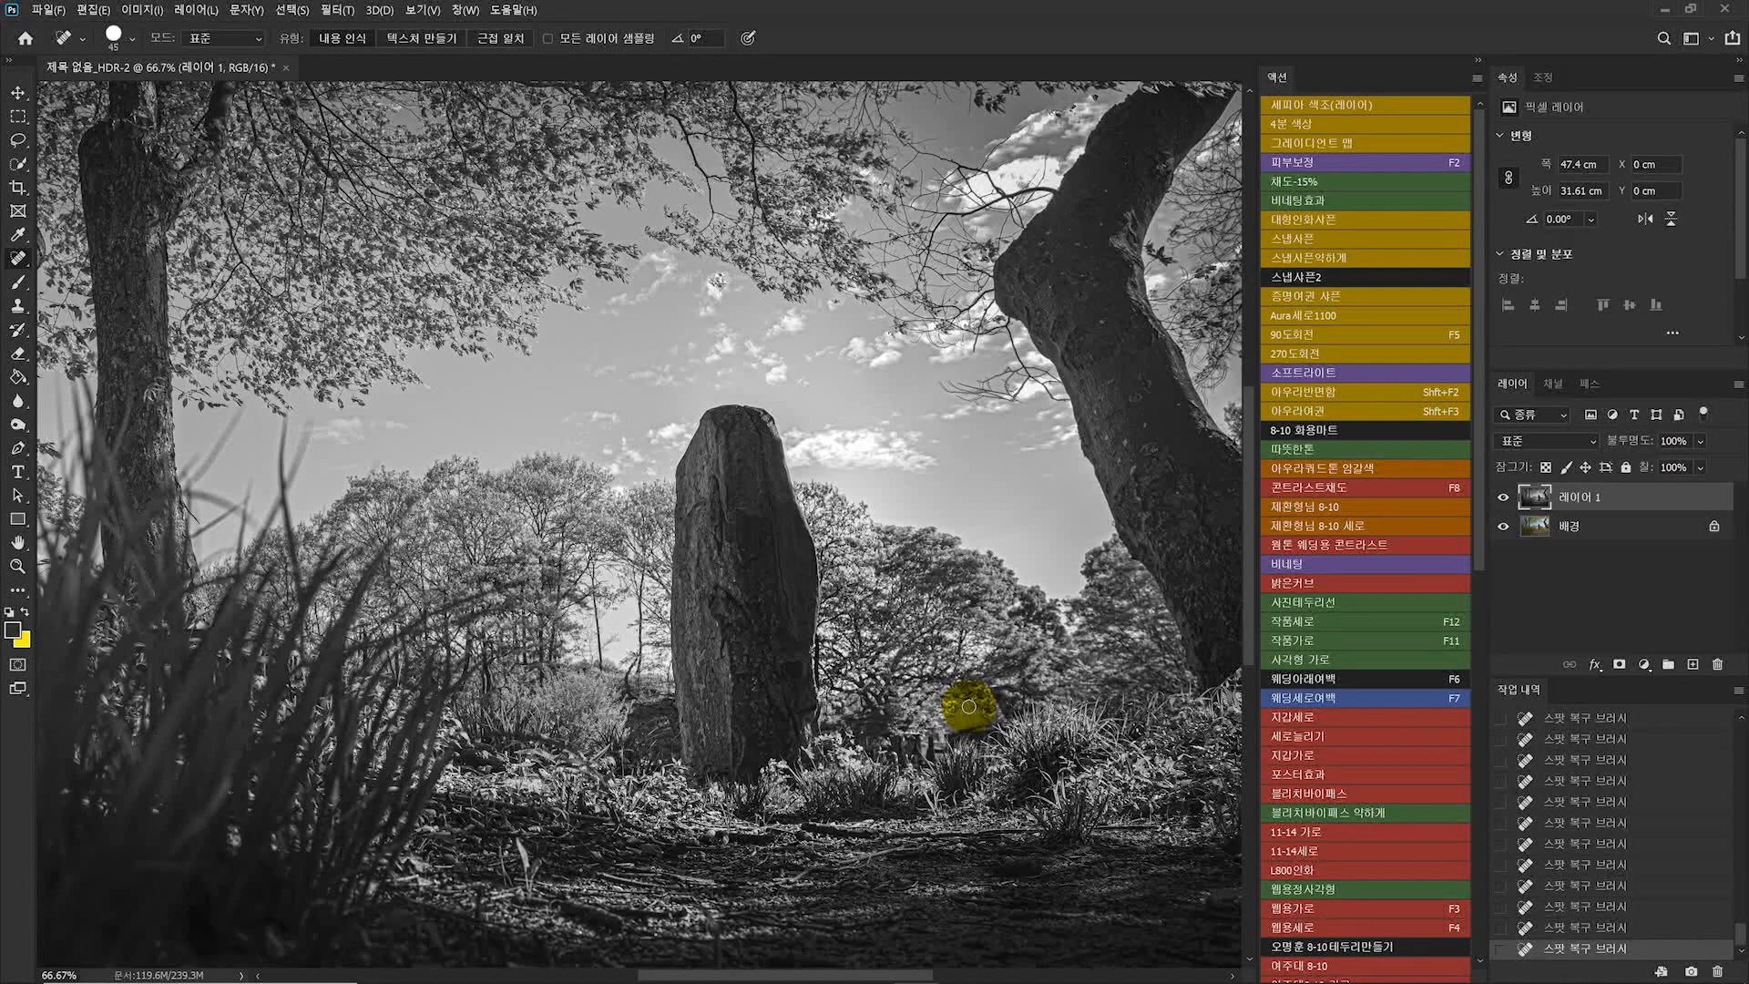
- Try to heal the patch behind the grass to the right of the standing stone with the Spot Healing Brush
left_click_drag(943, 743, 974, 719)
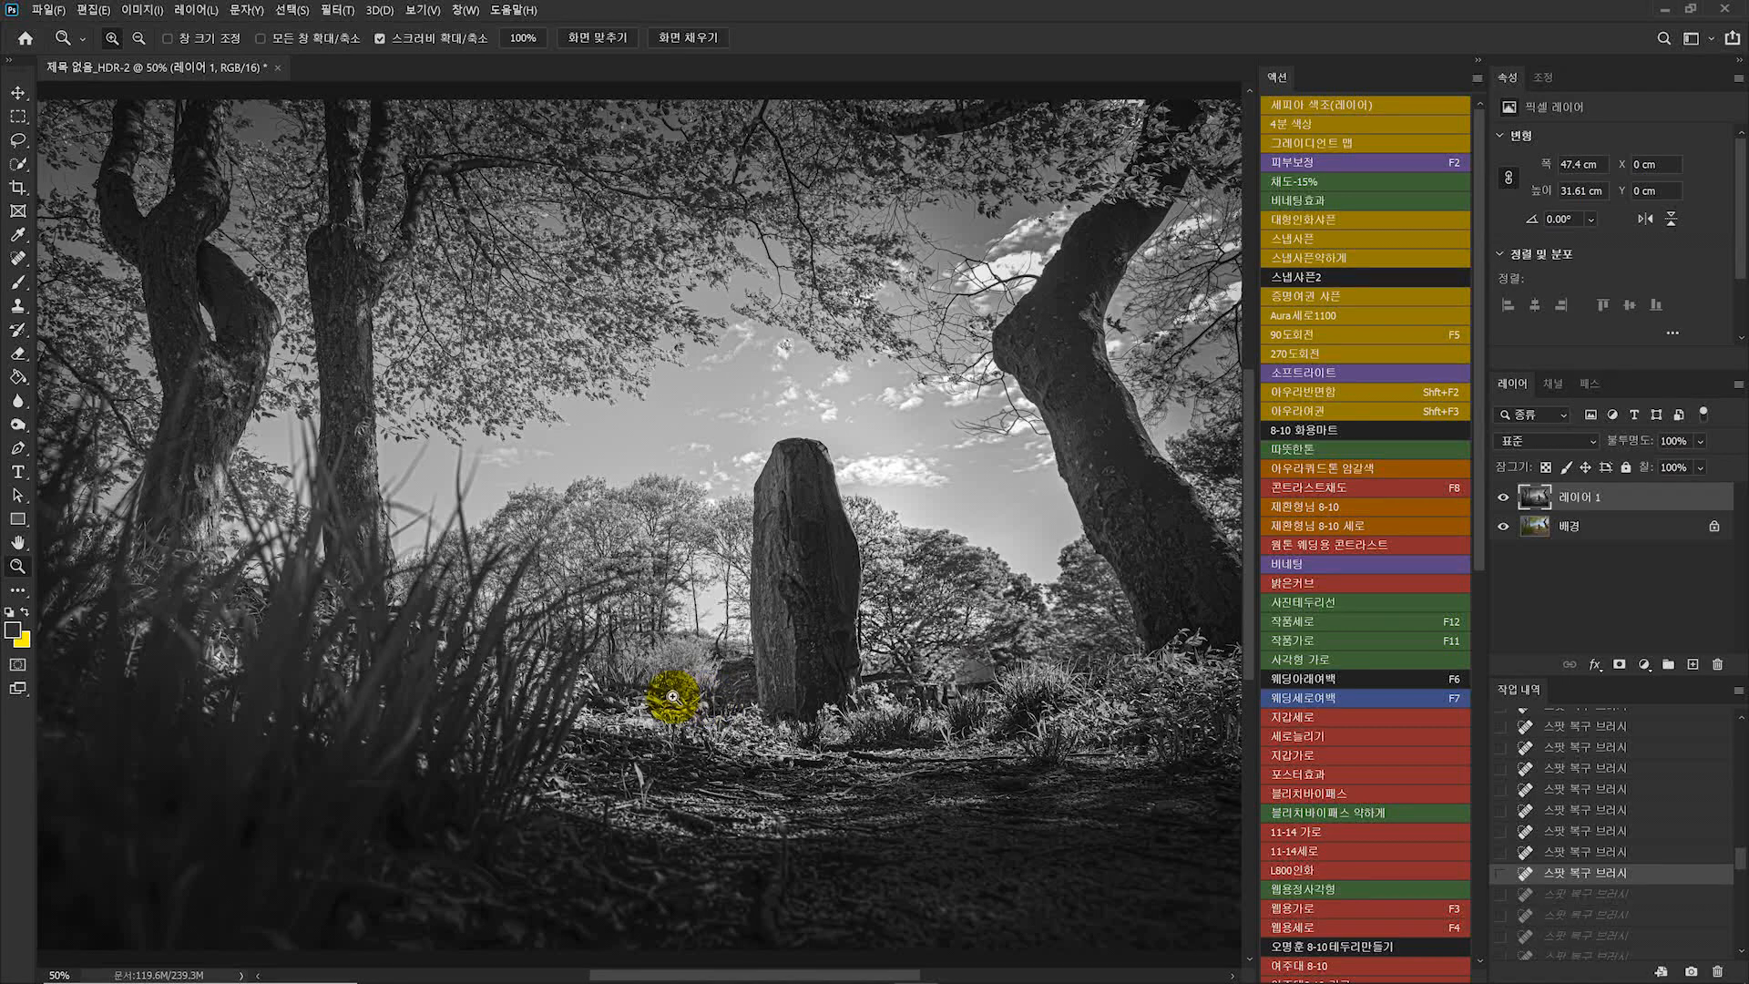
left_click(673, 697, "alt")
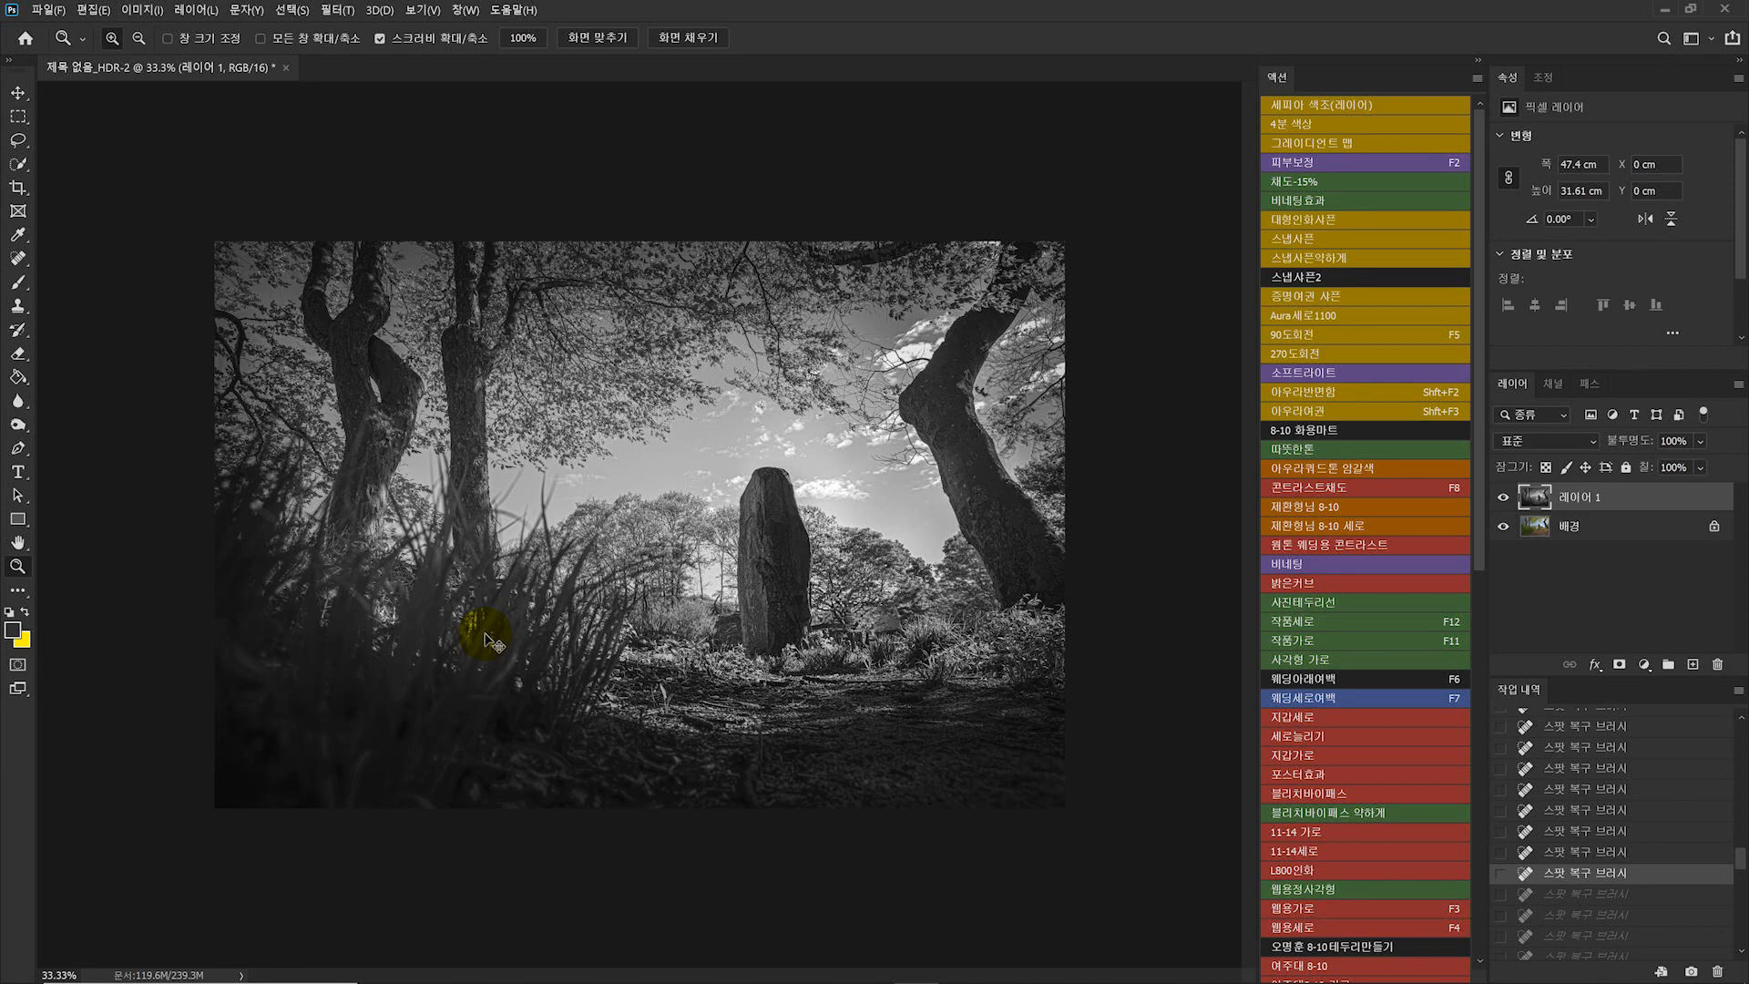
- Duplicate the black-and-white layer and brighten the copy with Curves, raising input 53 to output 82
key("ctrl+j")
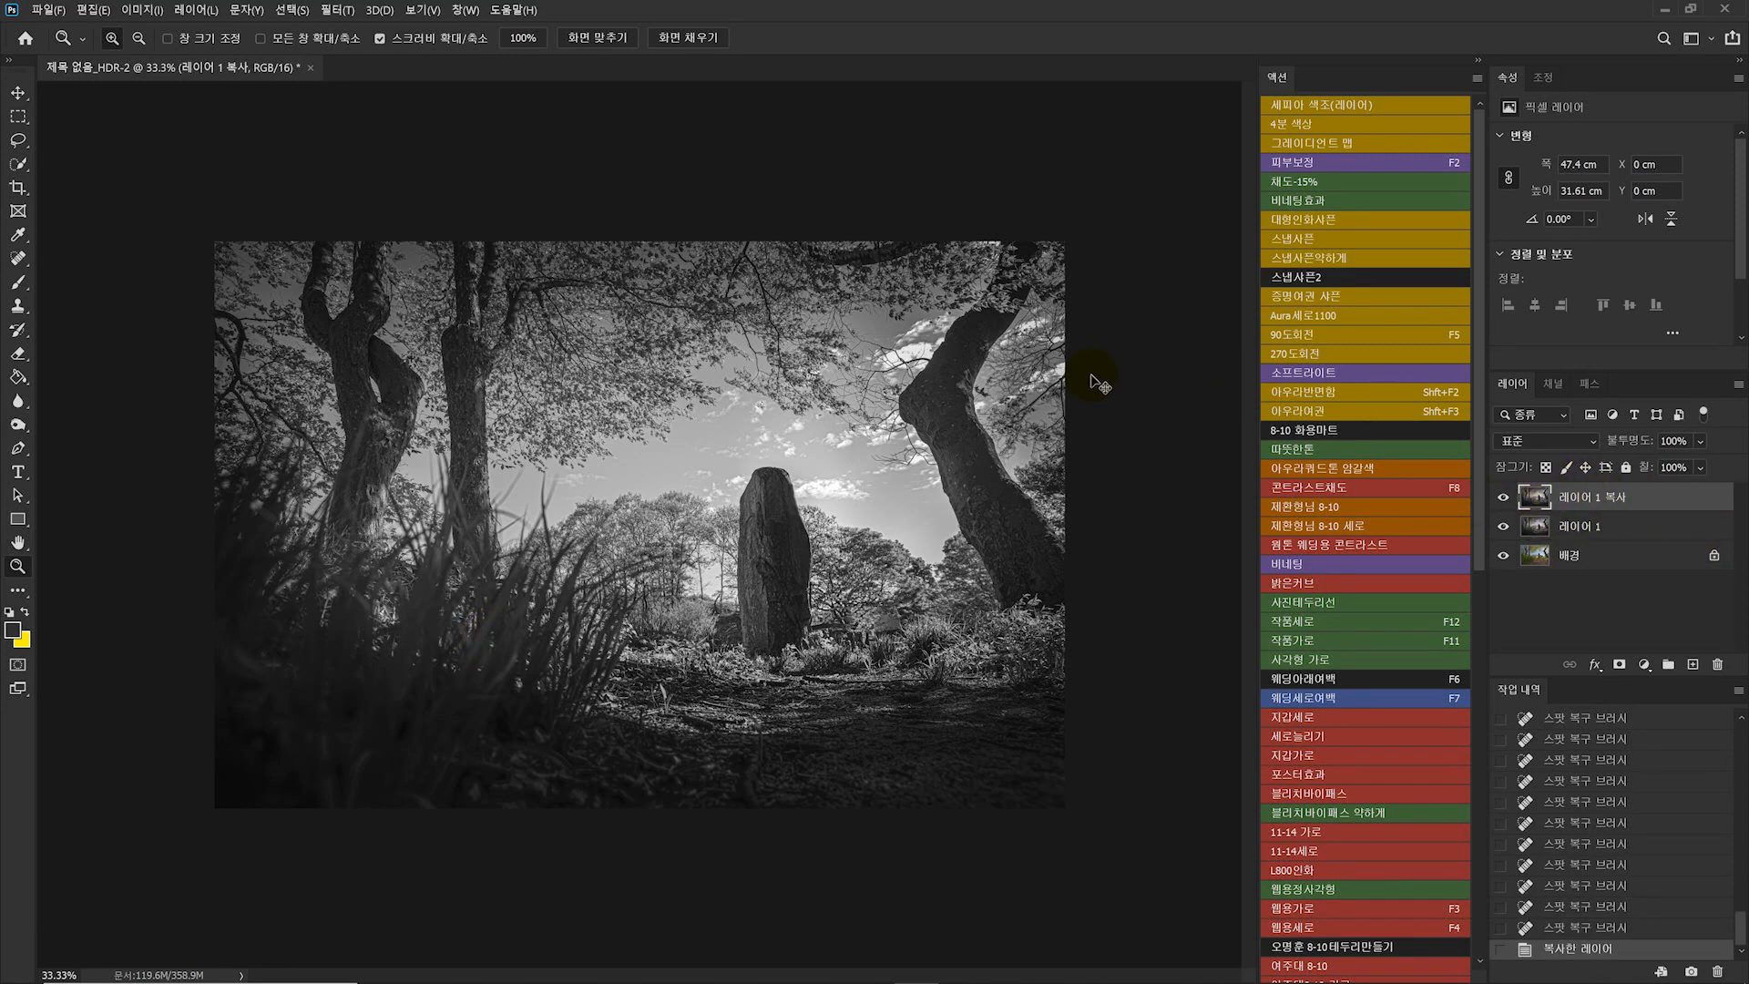
key("ctrl+m")
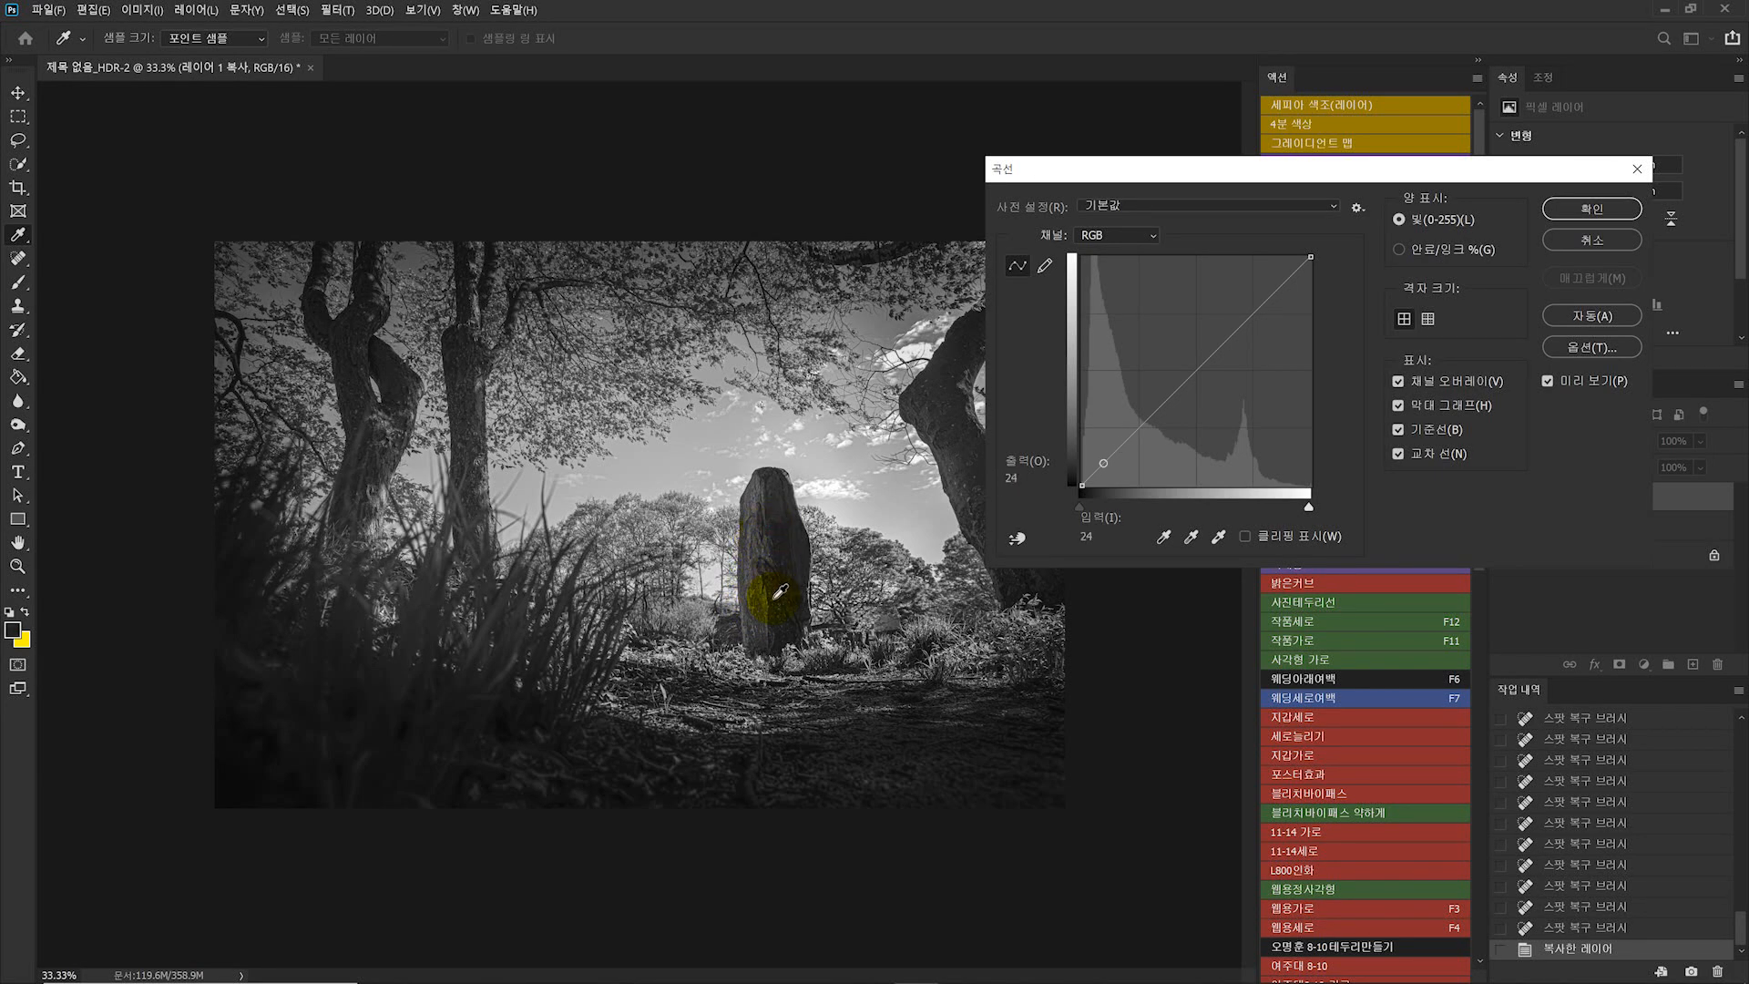
left_click(520, 602)
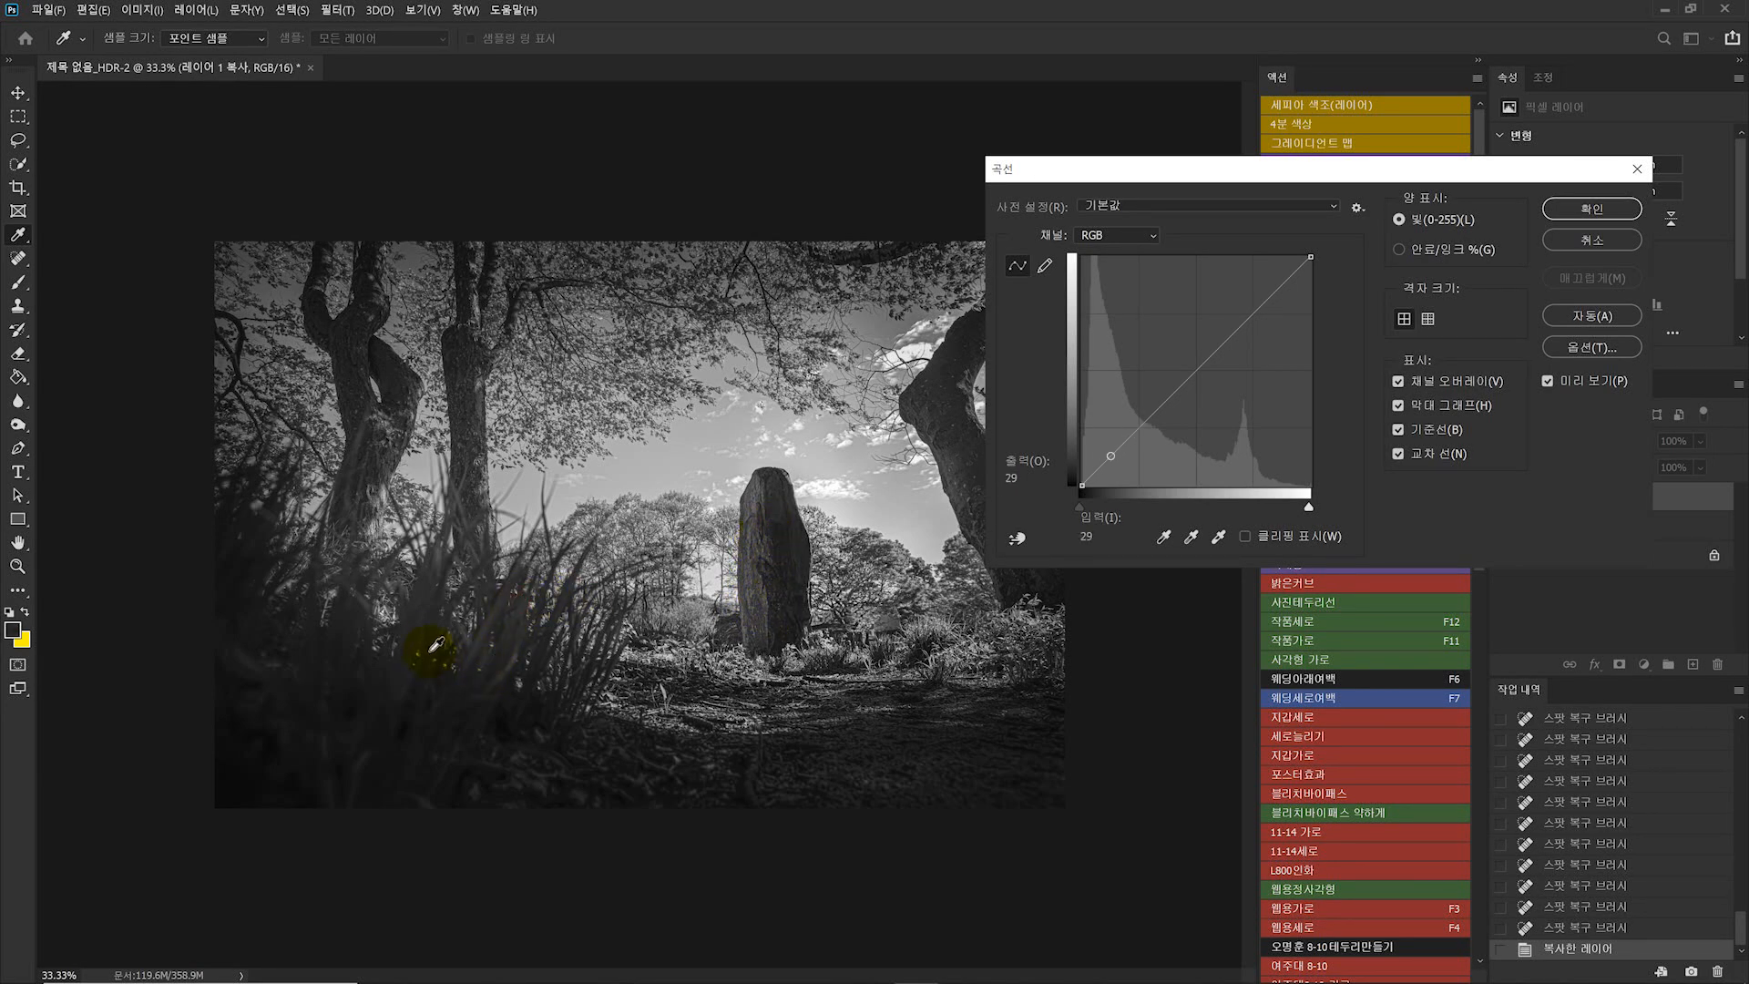
left_click_drag(1118, 449, 1129, 411)
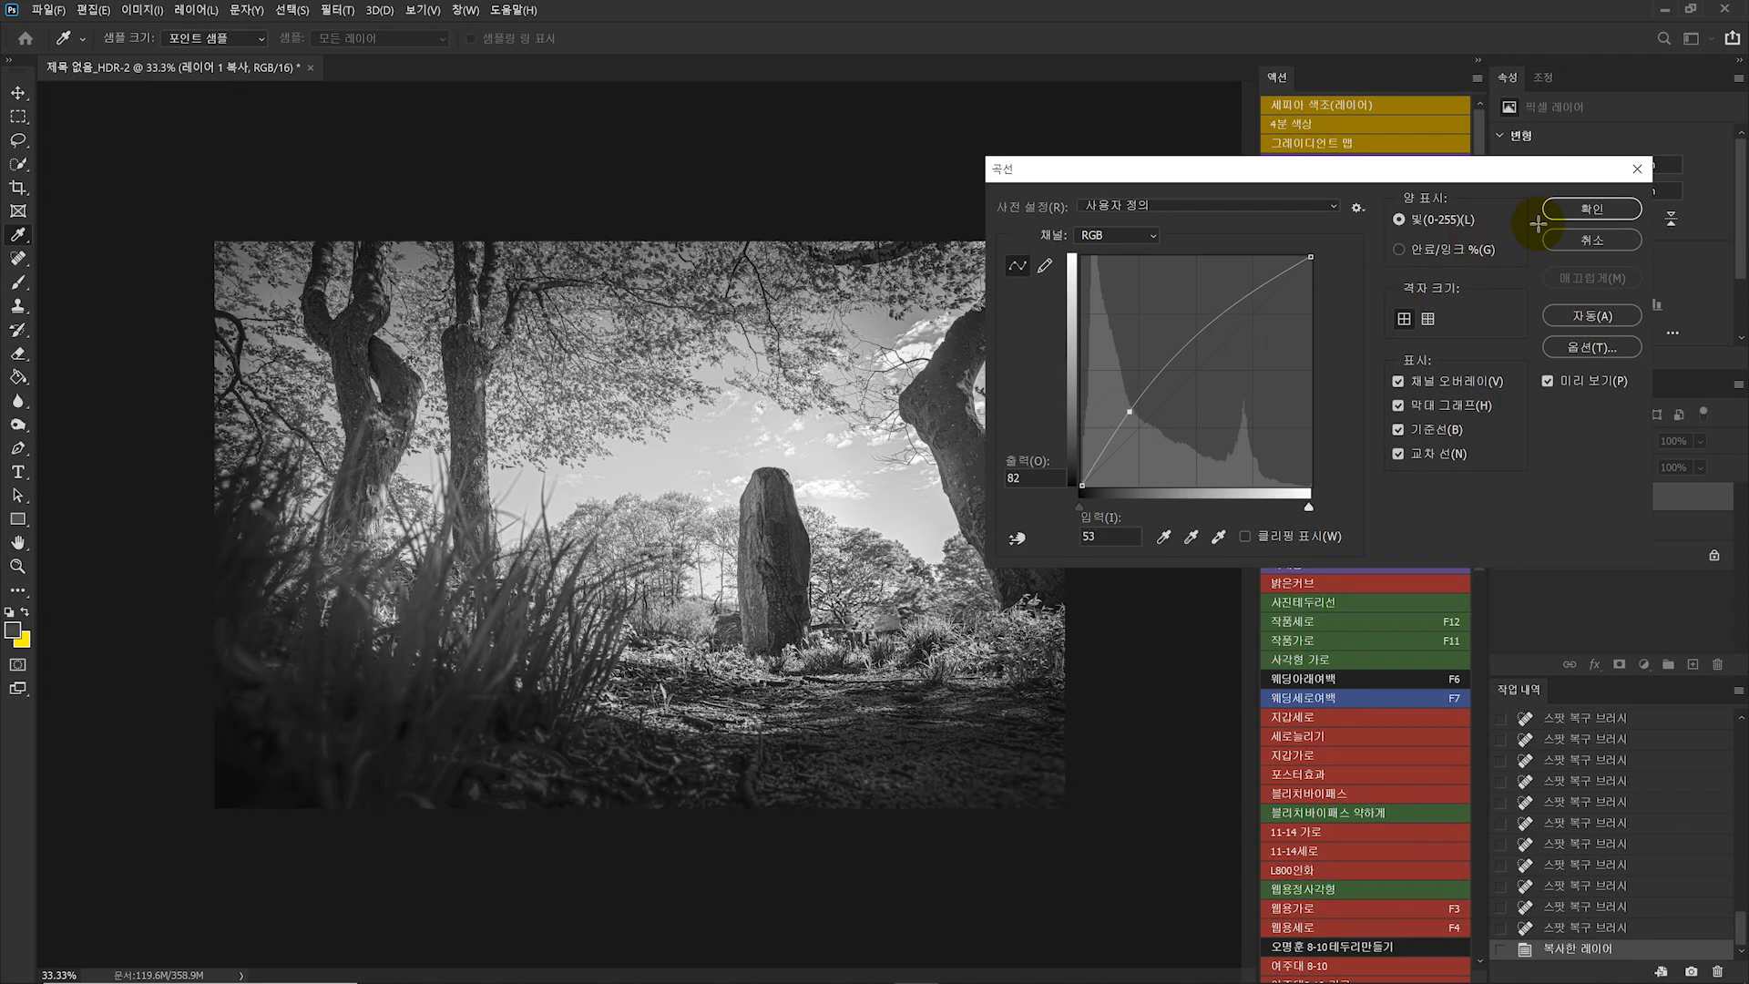
left_click(1605, 209)
- Hide the brightened copy behind a black layer mask and set up a white brush at 10% opacity
key("z")
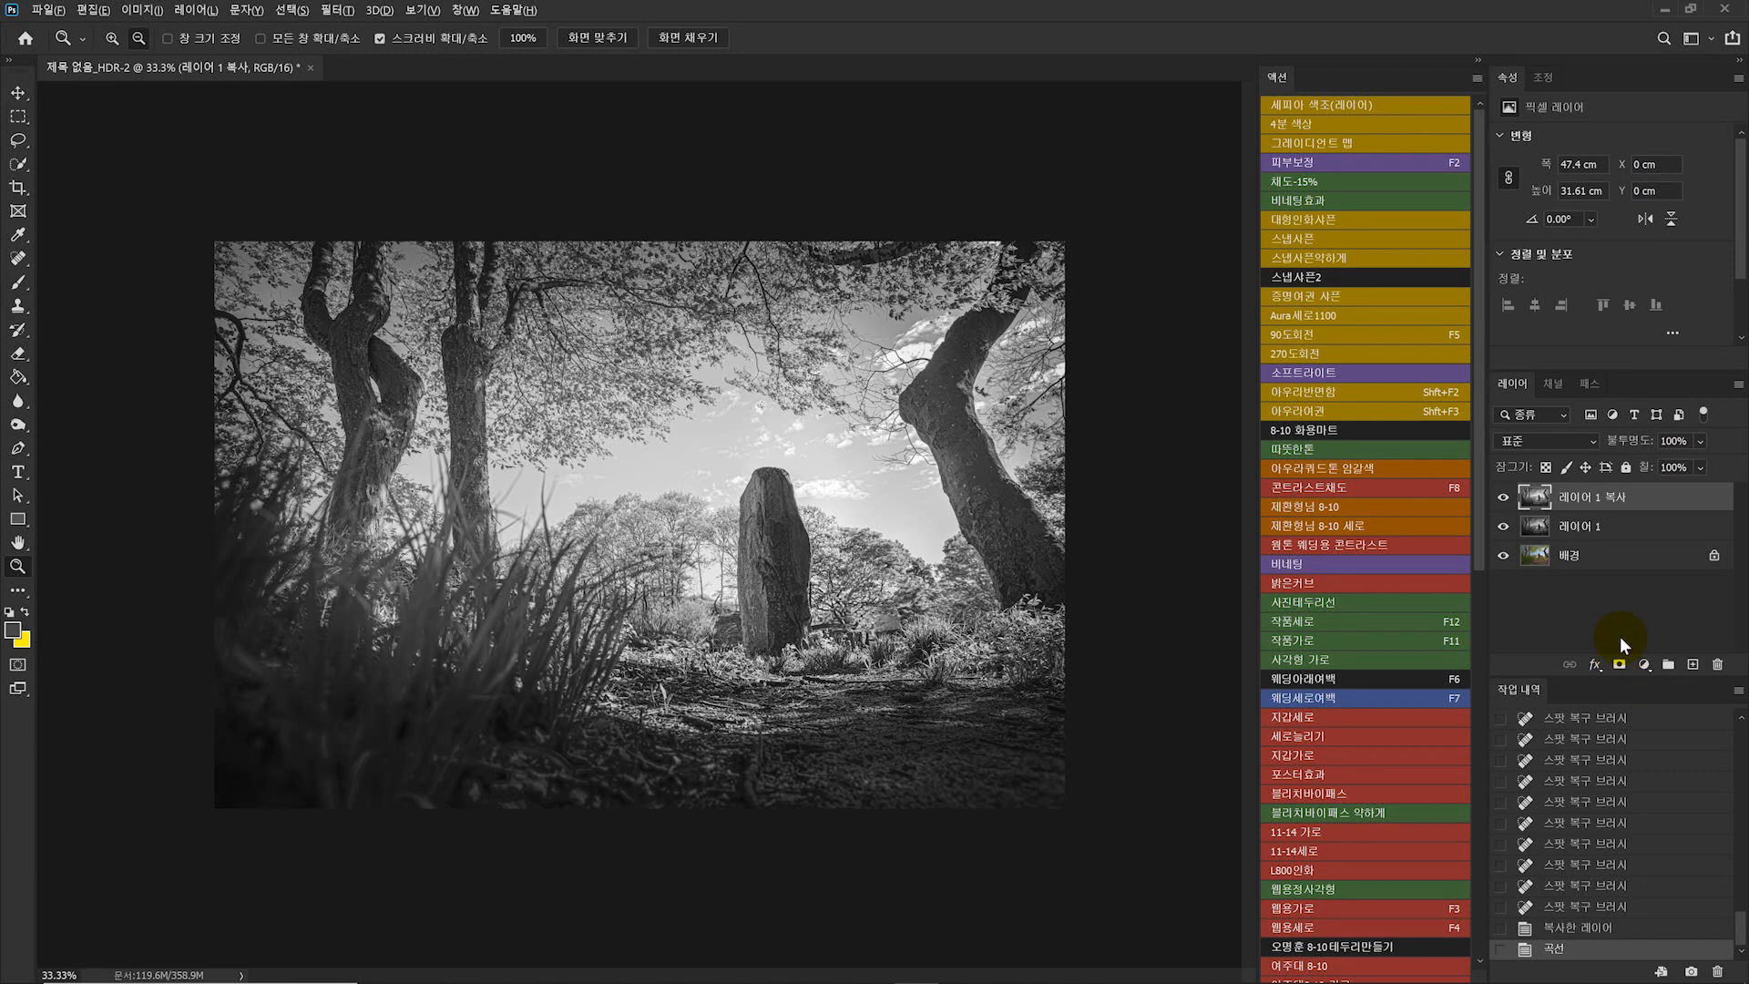
left_click(1620, 665, "alt")
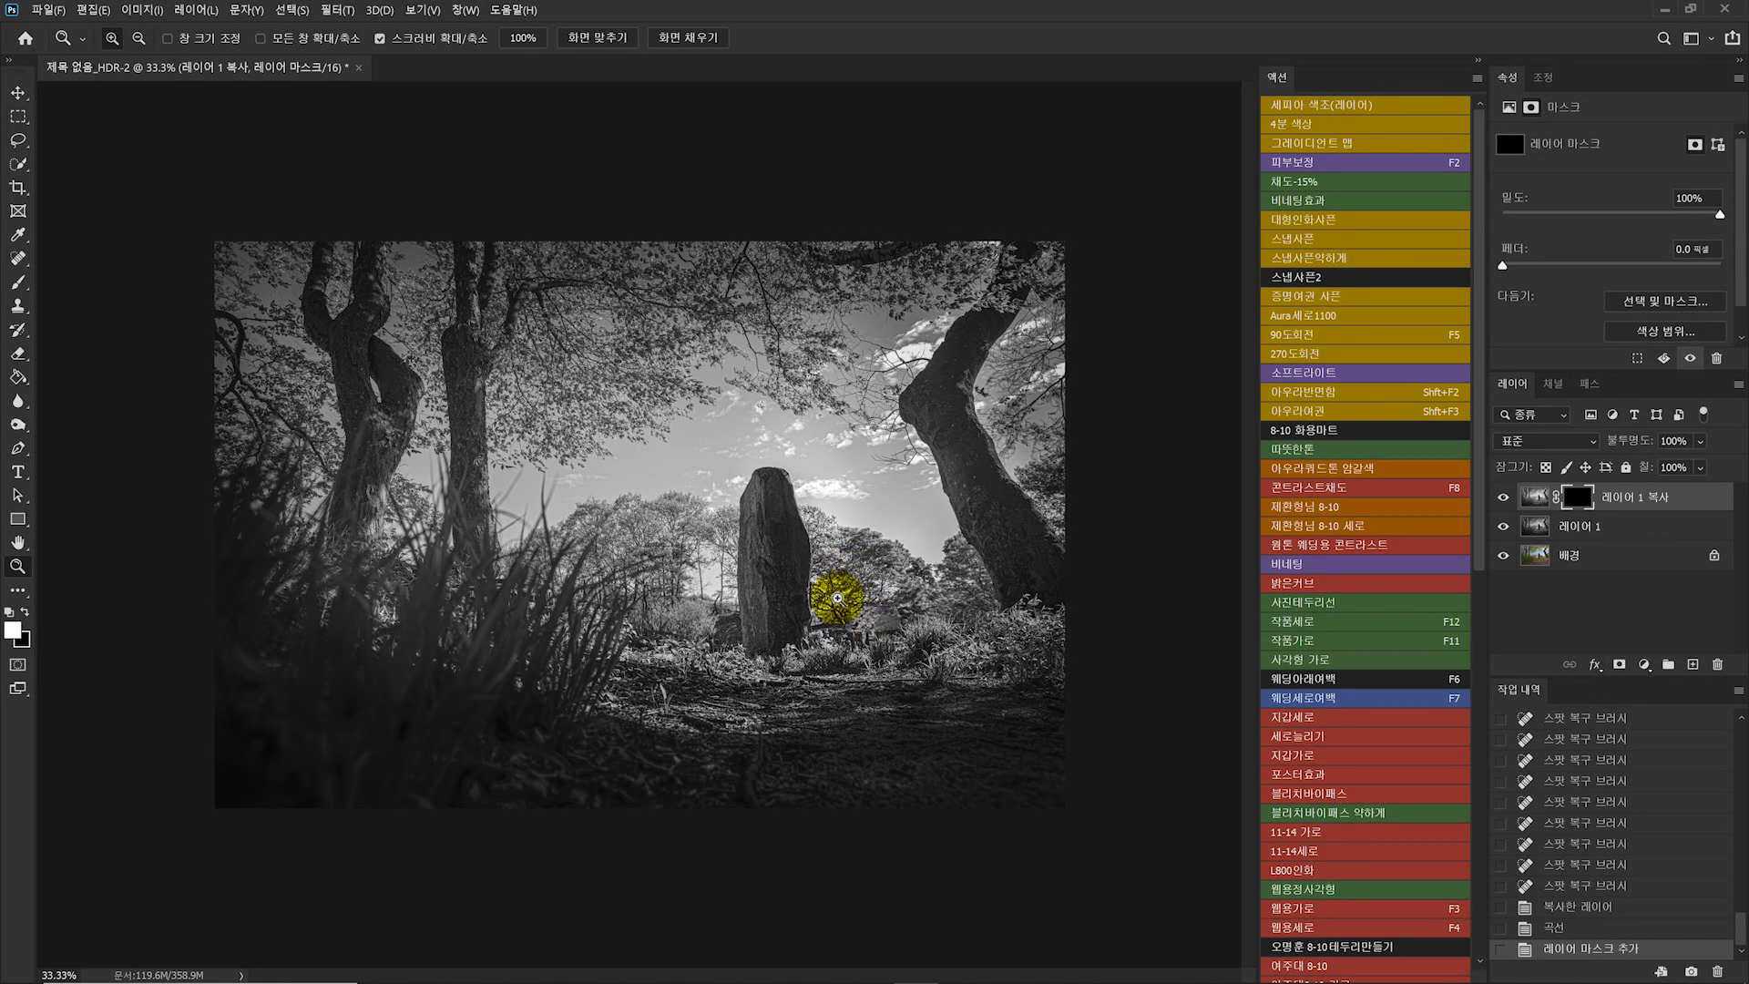
key("d")
key("b")
key("1")
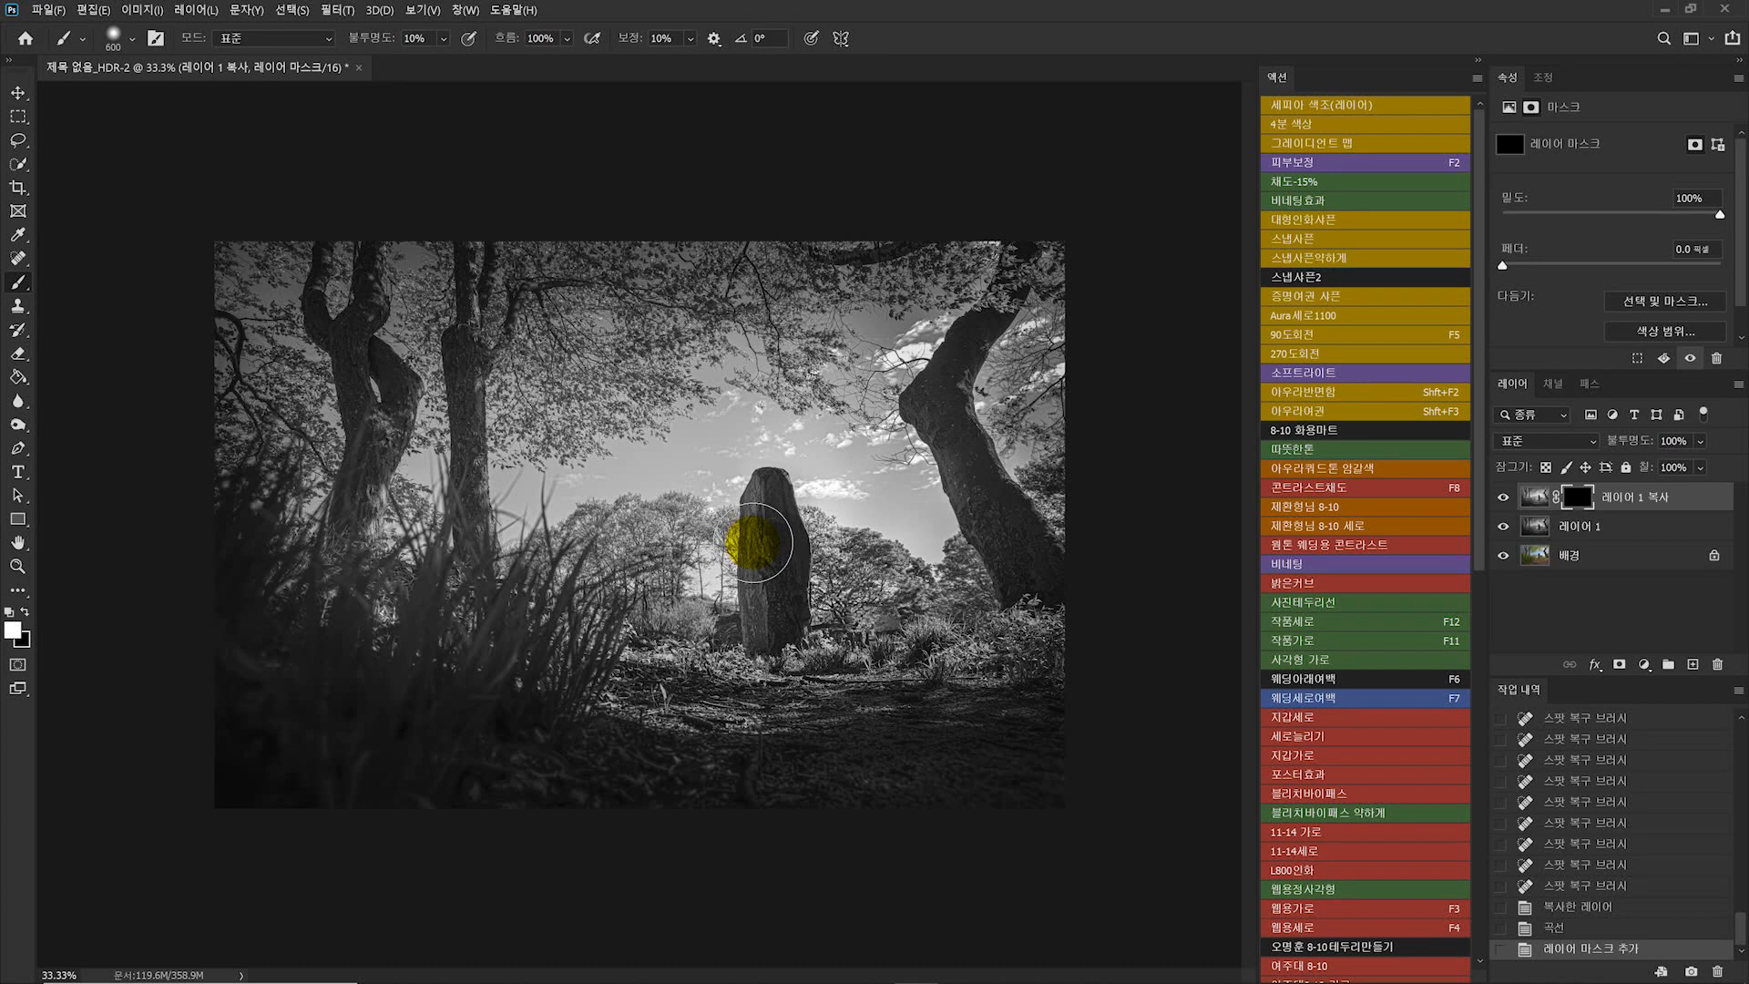
- Paint white on the mask over the standing stone with a smaller brush to brighten its face and edges
key("bracketleft")
key("bracketleft")
key("bracketleft")
key("bracketleft")
mouse_move(754, 497)
left_mouse_down()
mouse_move(735, 674)
mouse_move(783, 486)
mouse_move(786, 510)
left_mouse_up()
left_click_drag(752, 511, 739, 603)
mouse_move(770, 520)
left_mouse_down()
mouse_move(761, 566)
mouse_move(747, 562)
left_mouse_up()
left_click_drag(747, 562, 796, 654)
- Brighten the low plants between the stone and the right-hand tree by painting the mask with a larger brush
key("bracketright")
key("bracketright")
key("bracketright")
left_click_drag(1028, 647, 785, 643)
left_click_drag(839, 637, 984, 631)
left_click_drag(937, 648, 773, 658)
- Paint the mask over the left-hand grass, the ground beside the stone, the canopy and the left-hand trunks to brighten them
key("bracketright")
mouse_move(449, 617)
left_mouse_down()
mouse_move(653, 647)
mouse_move(644, 623)
mouse_move(668, 594)
mouse_move(632, 546)
left_mouse_up()
left_click_drag(673, 643, 619, 653)
key("bracketleft")
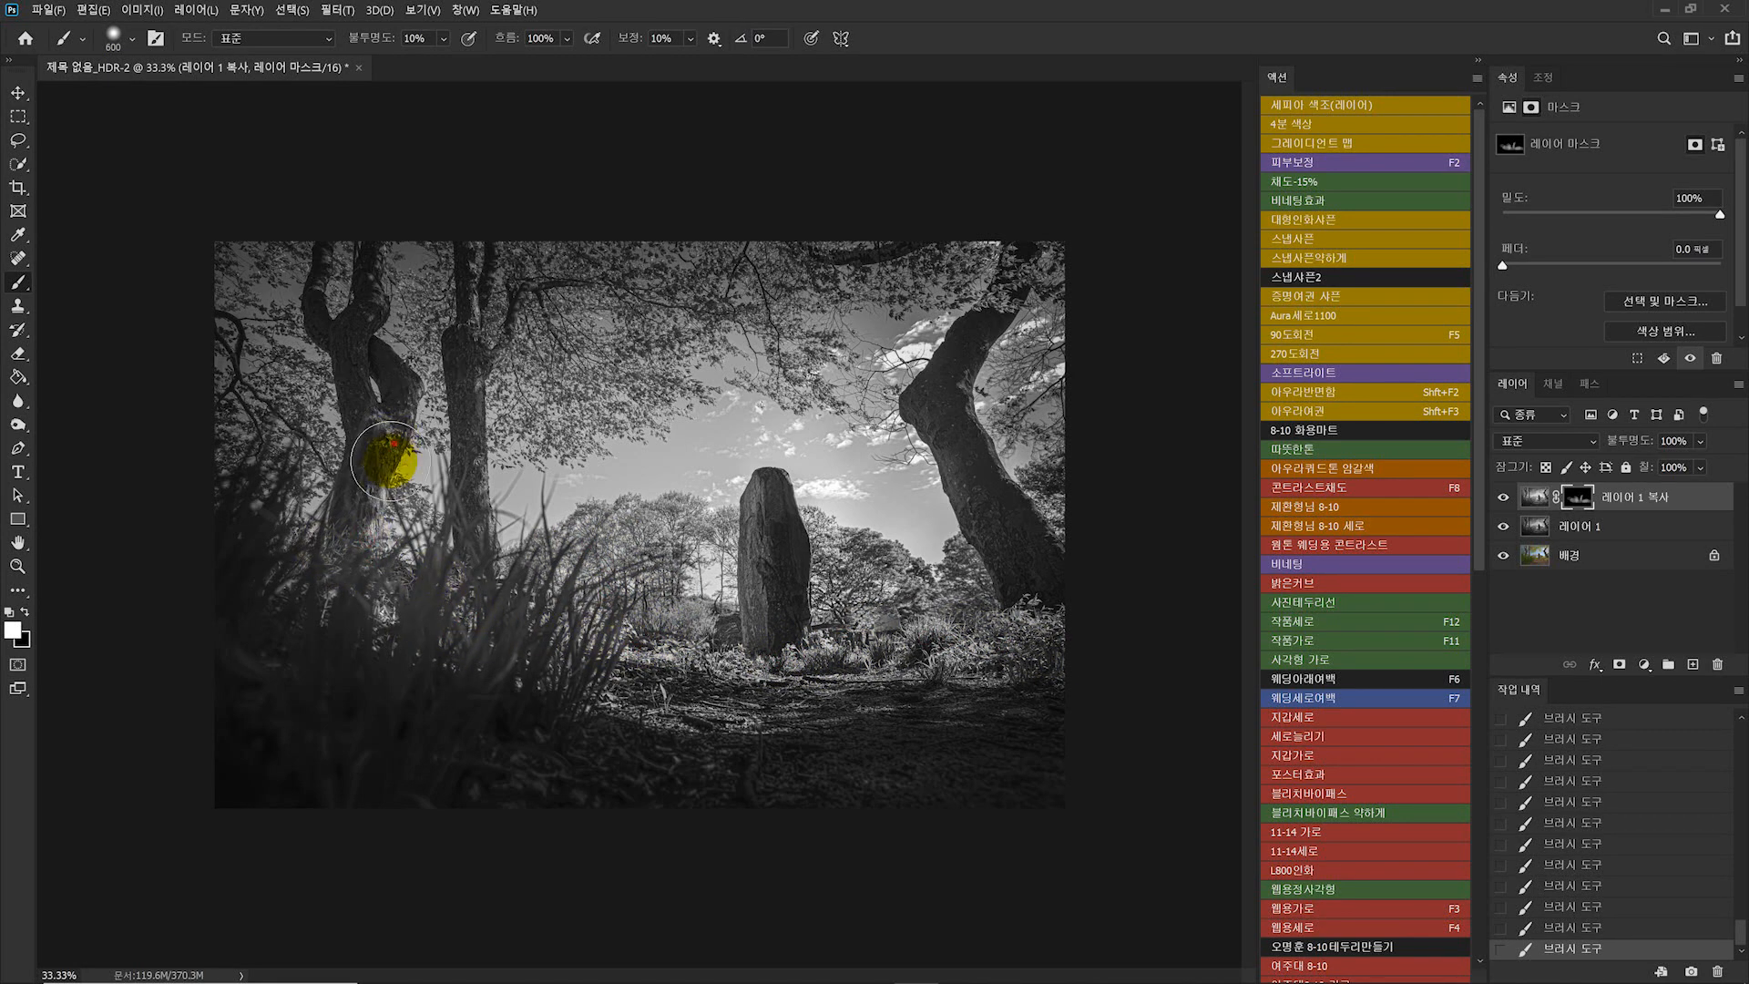
mouse_move(550, 345)
left_mouse_down()
mouse_move(750, 285)
mouse_move(820, 336)
mouse_move(975, 372)
mouse_move(984, 488)
mouse_move(1002, 265)
left_mouse_up()
mouse_move(279, 394)
left_mouse_down()
mouse_move(369, 433)
mouse_move(351, 402)
mouse_move(455, 395)
mouse_move(458, 530)
mouse_move(562, 563)
left_mouse_up()
- Merge all visible layers into a single background layer and check the whole photo
key("ctrl+shift+e")
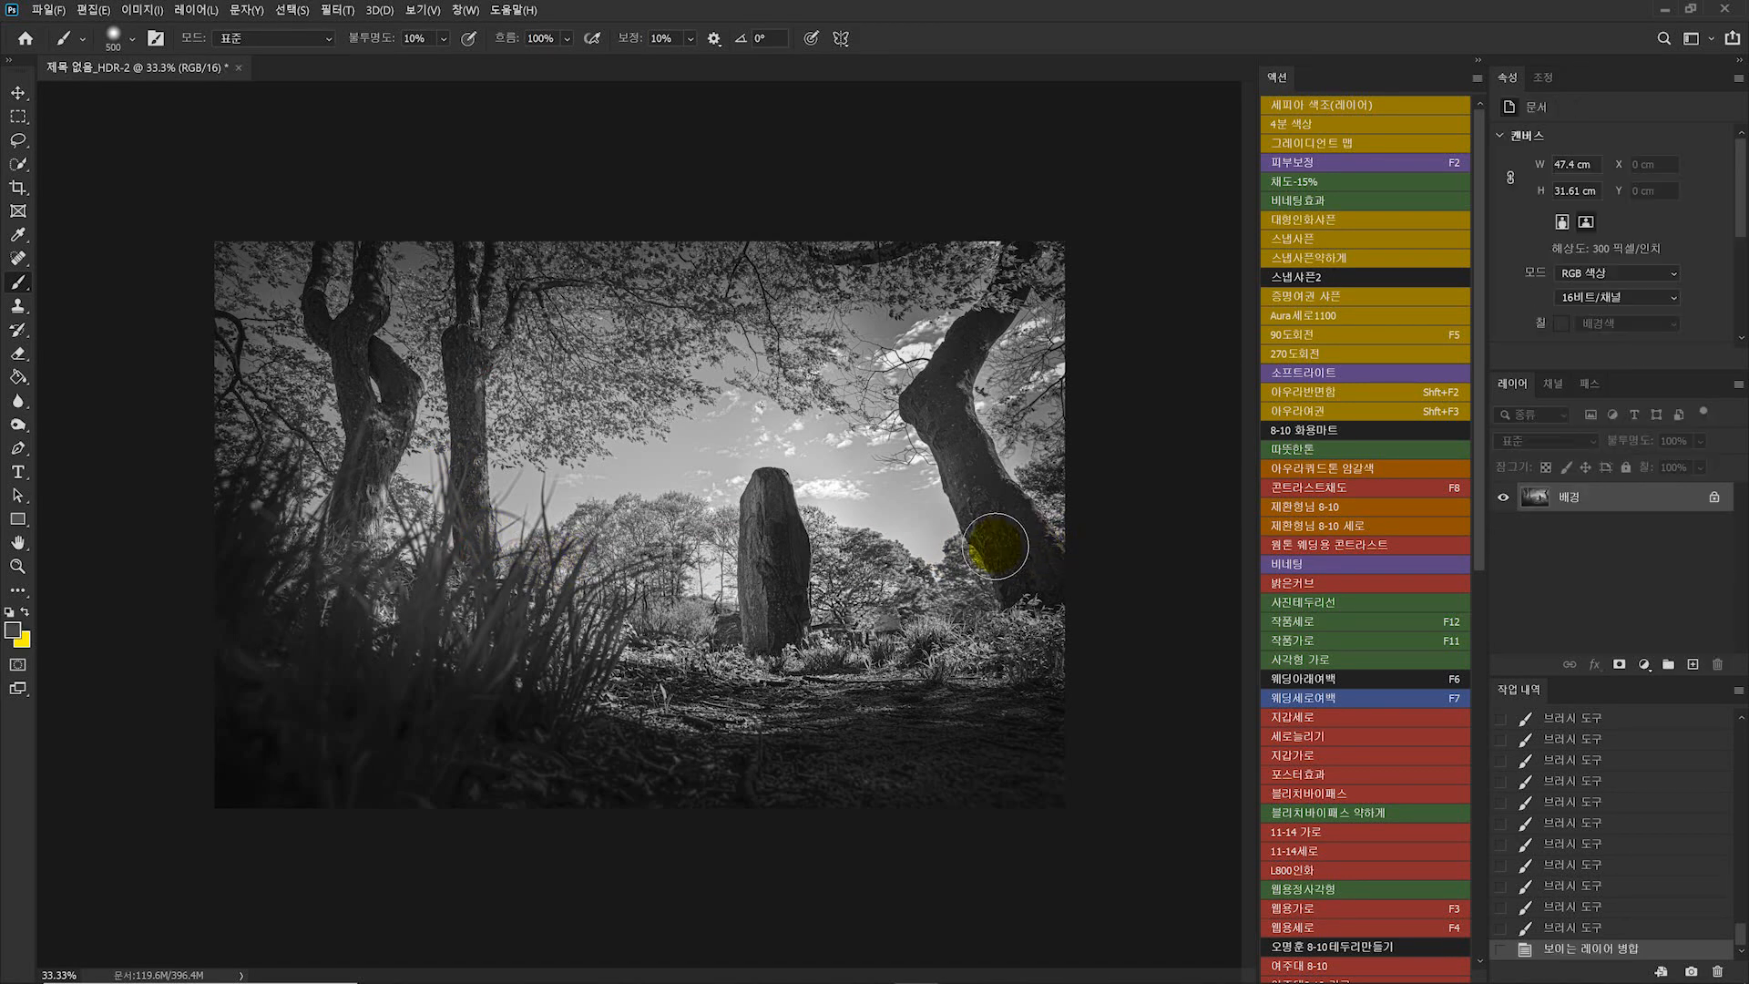
key("z")
left_click(692, 619)
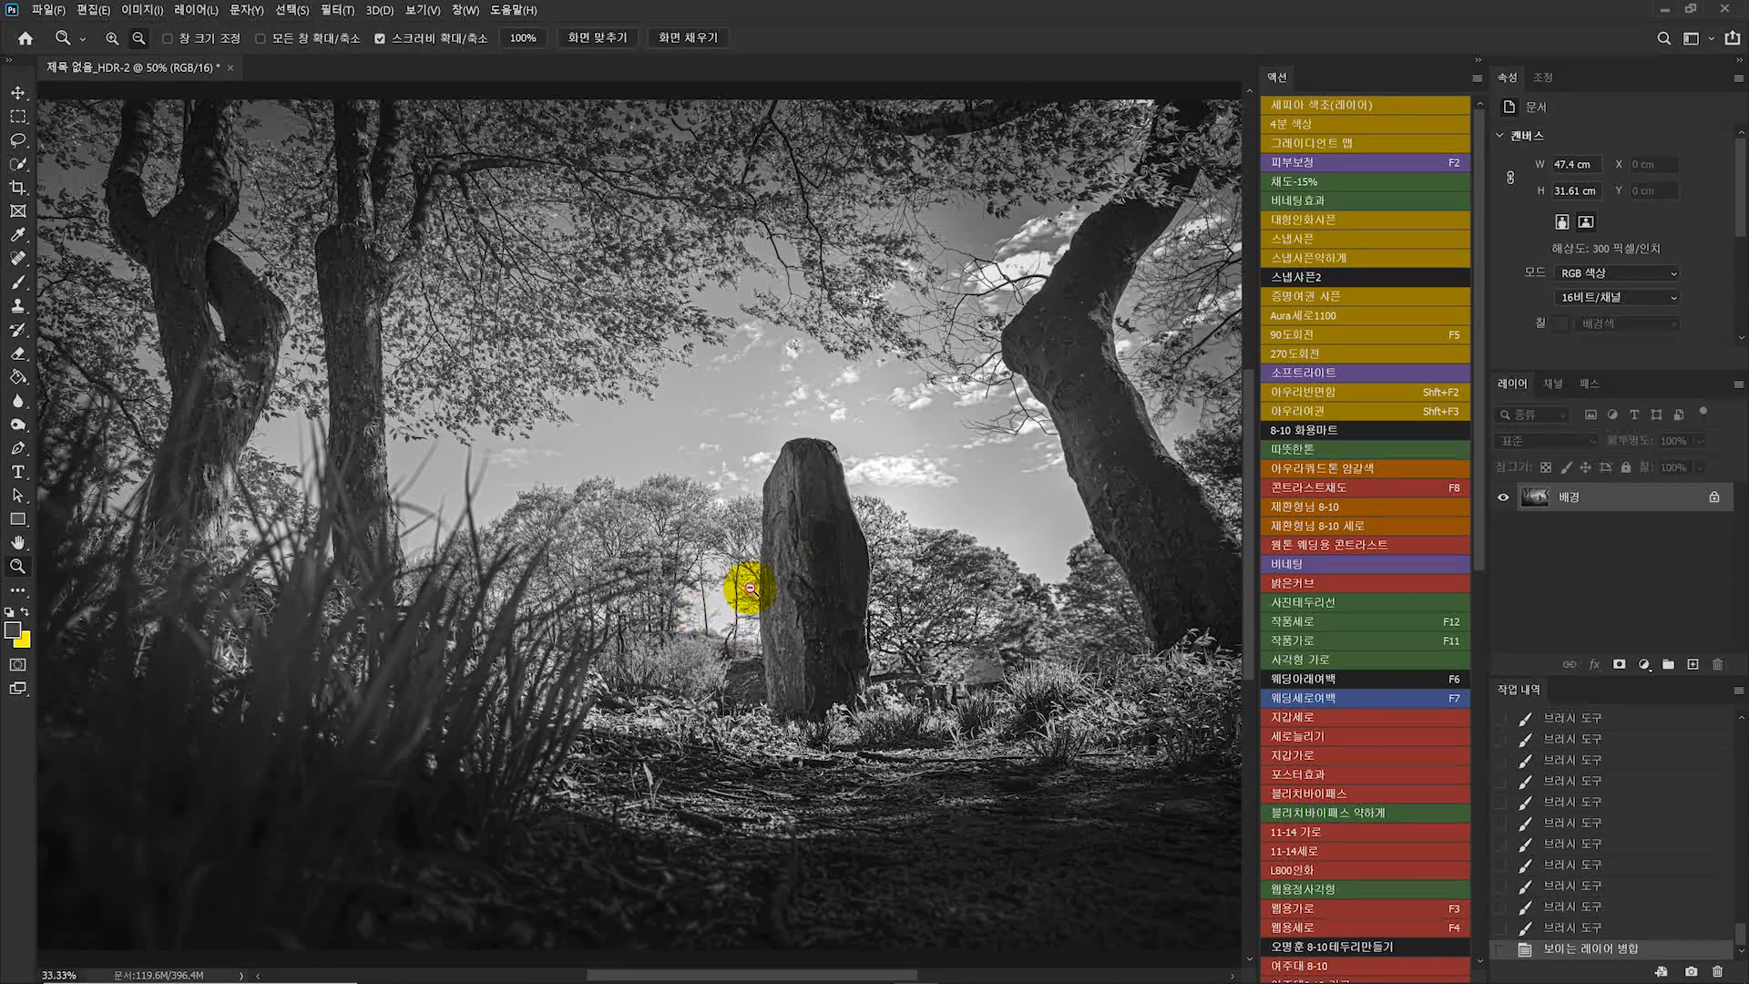
left_click(750, 588, "alt")
left_click_drag(810, 658, 824, 680)
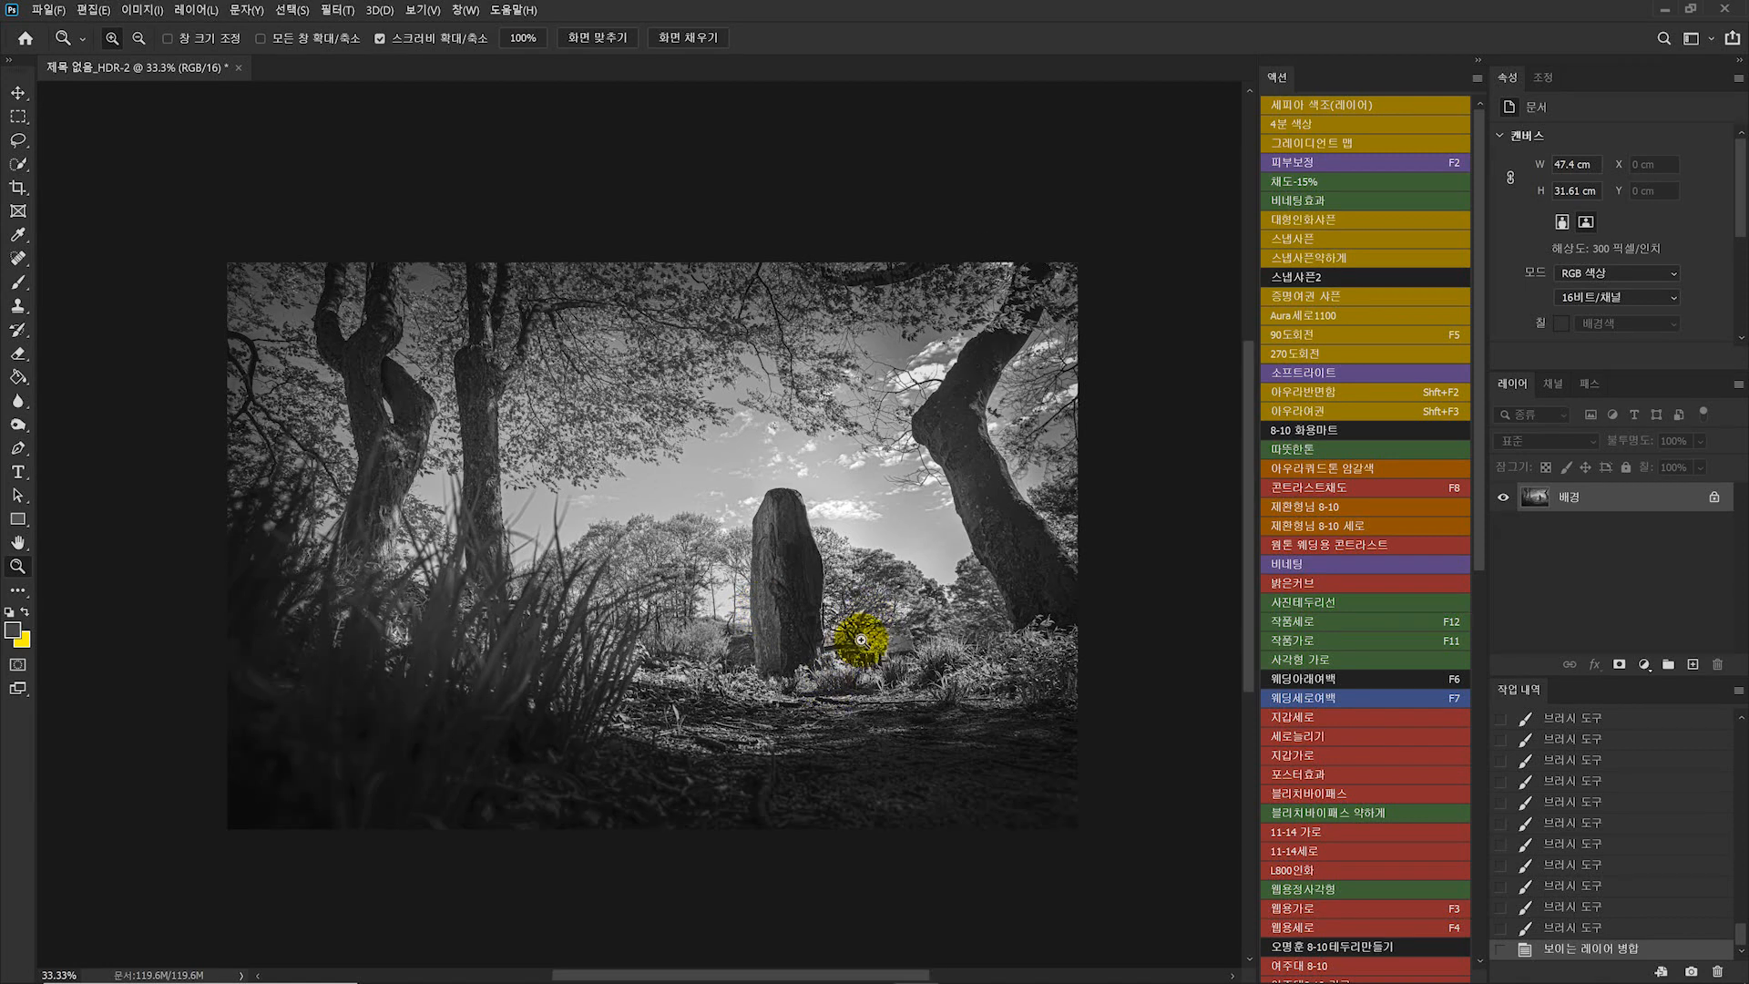
- Crop the photo to a 16:9 ratio at full width, trimming more of the foreground than of the canopy
key("c")
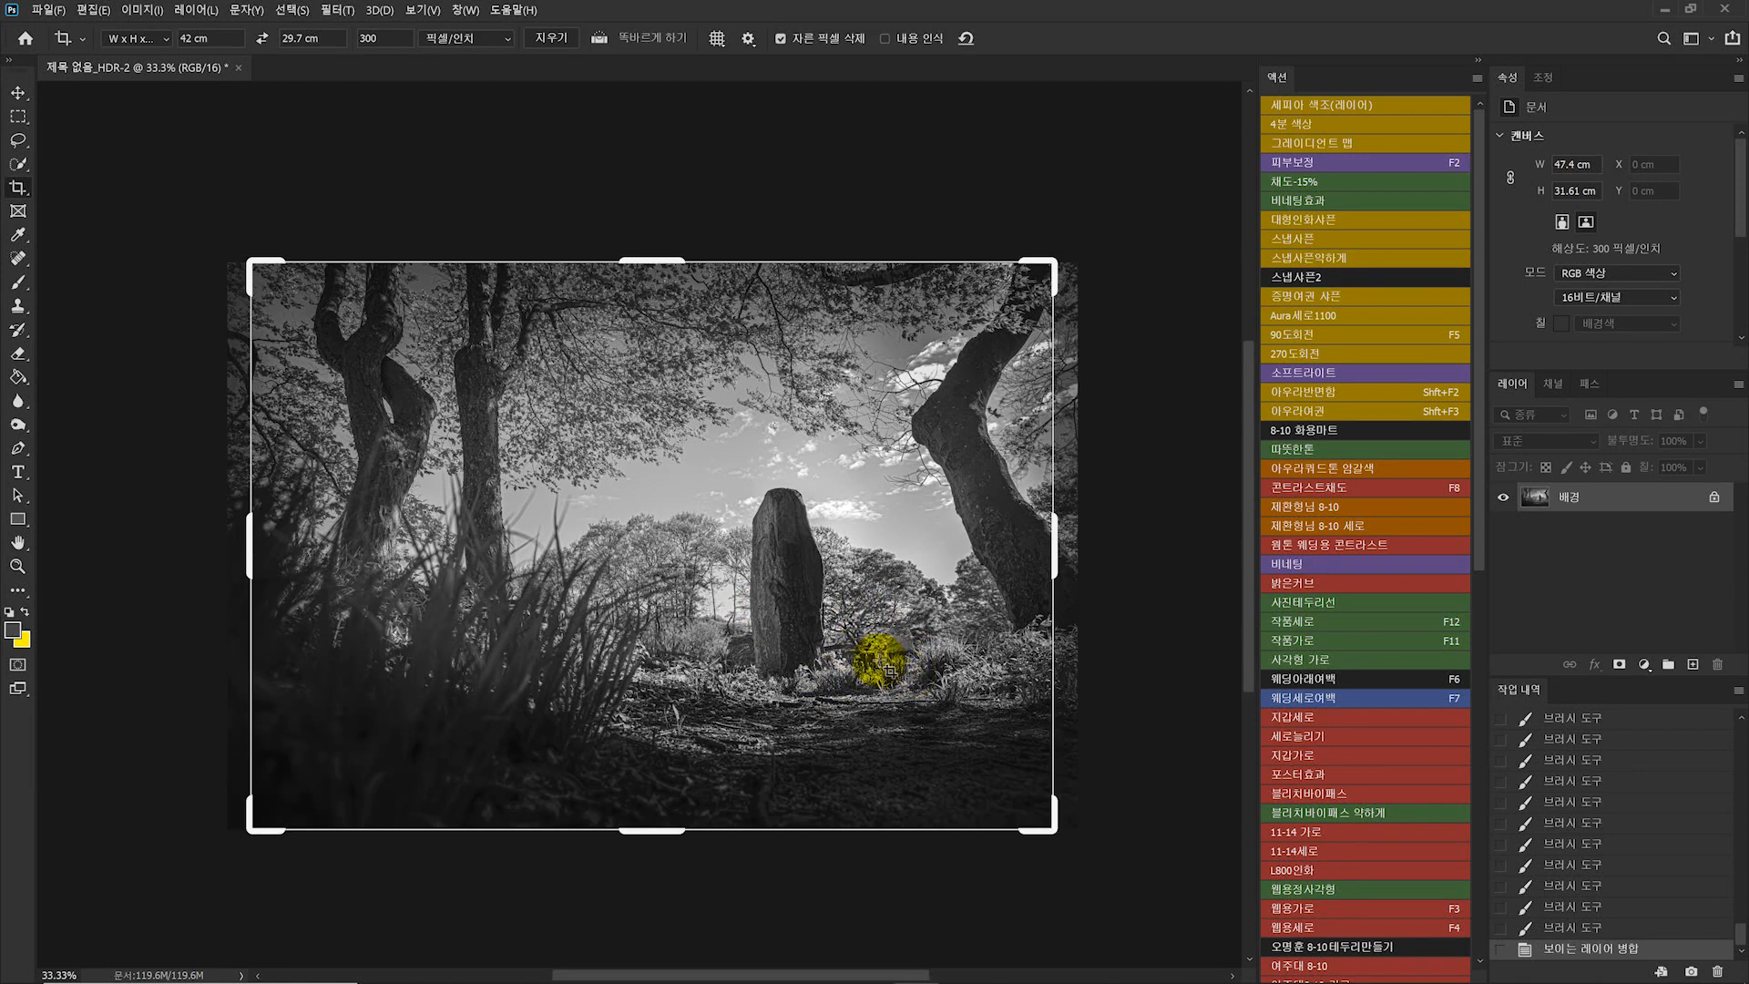
left_click(162, 40)
left_click(162, 55)
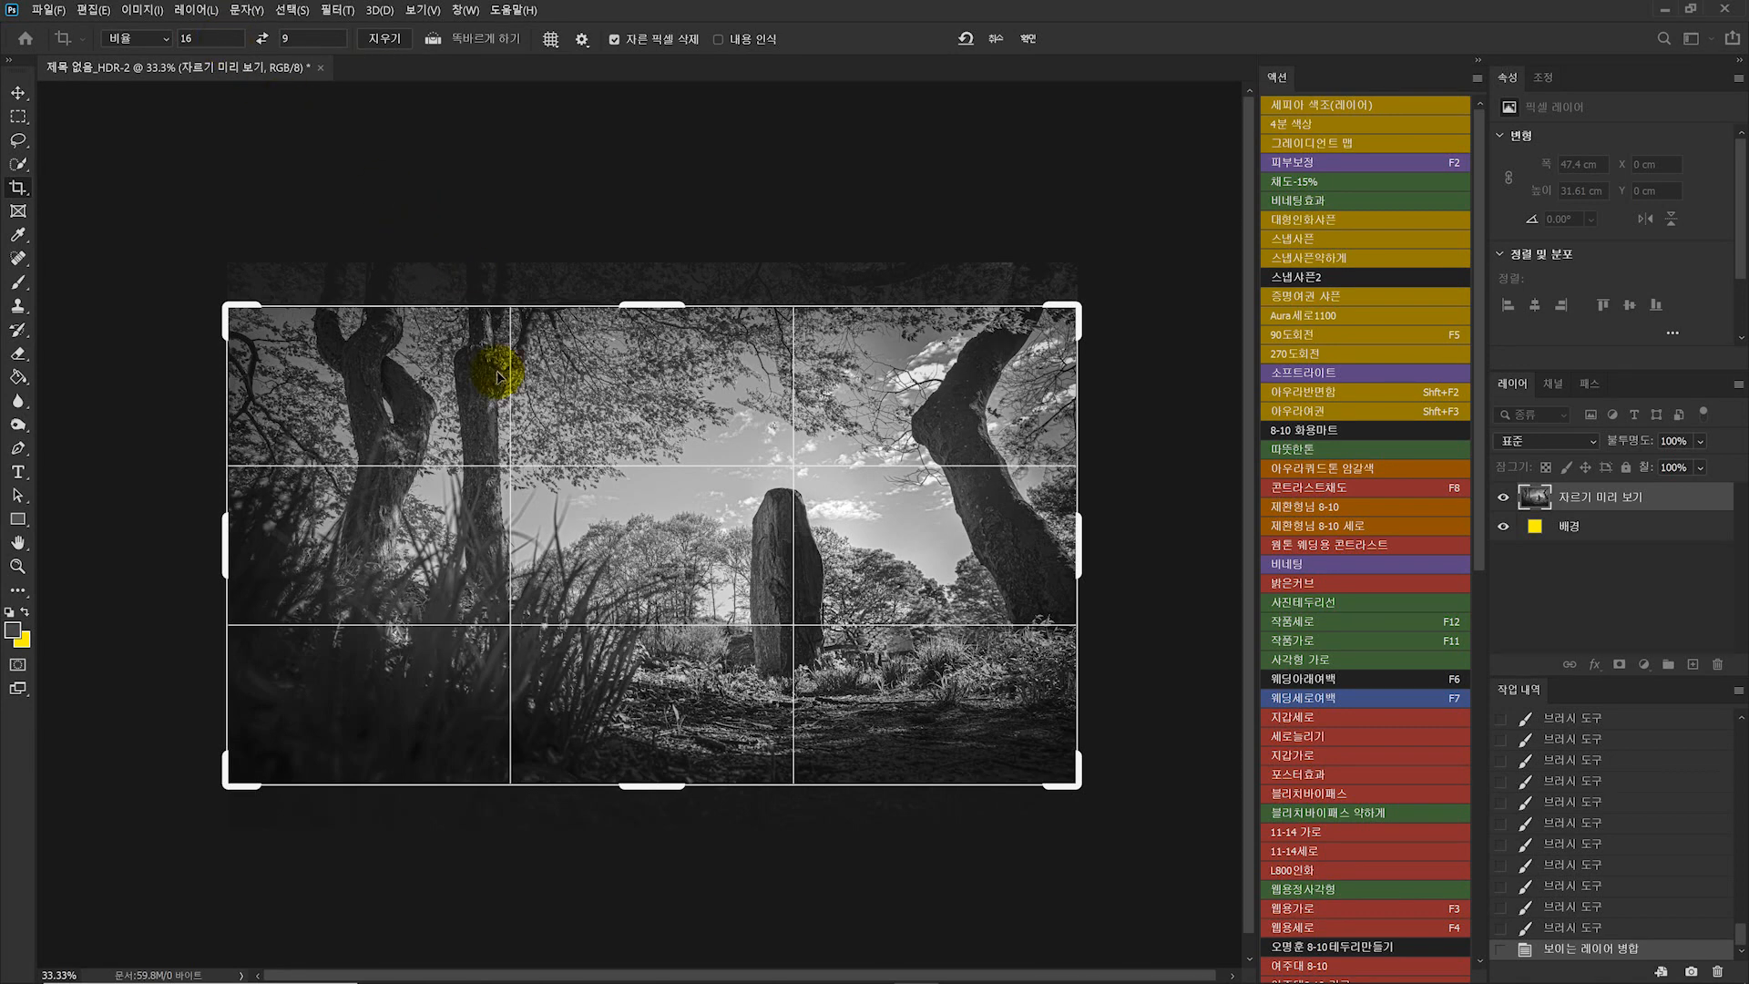
left_click(461, 379)
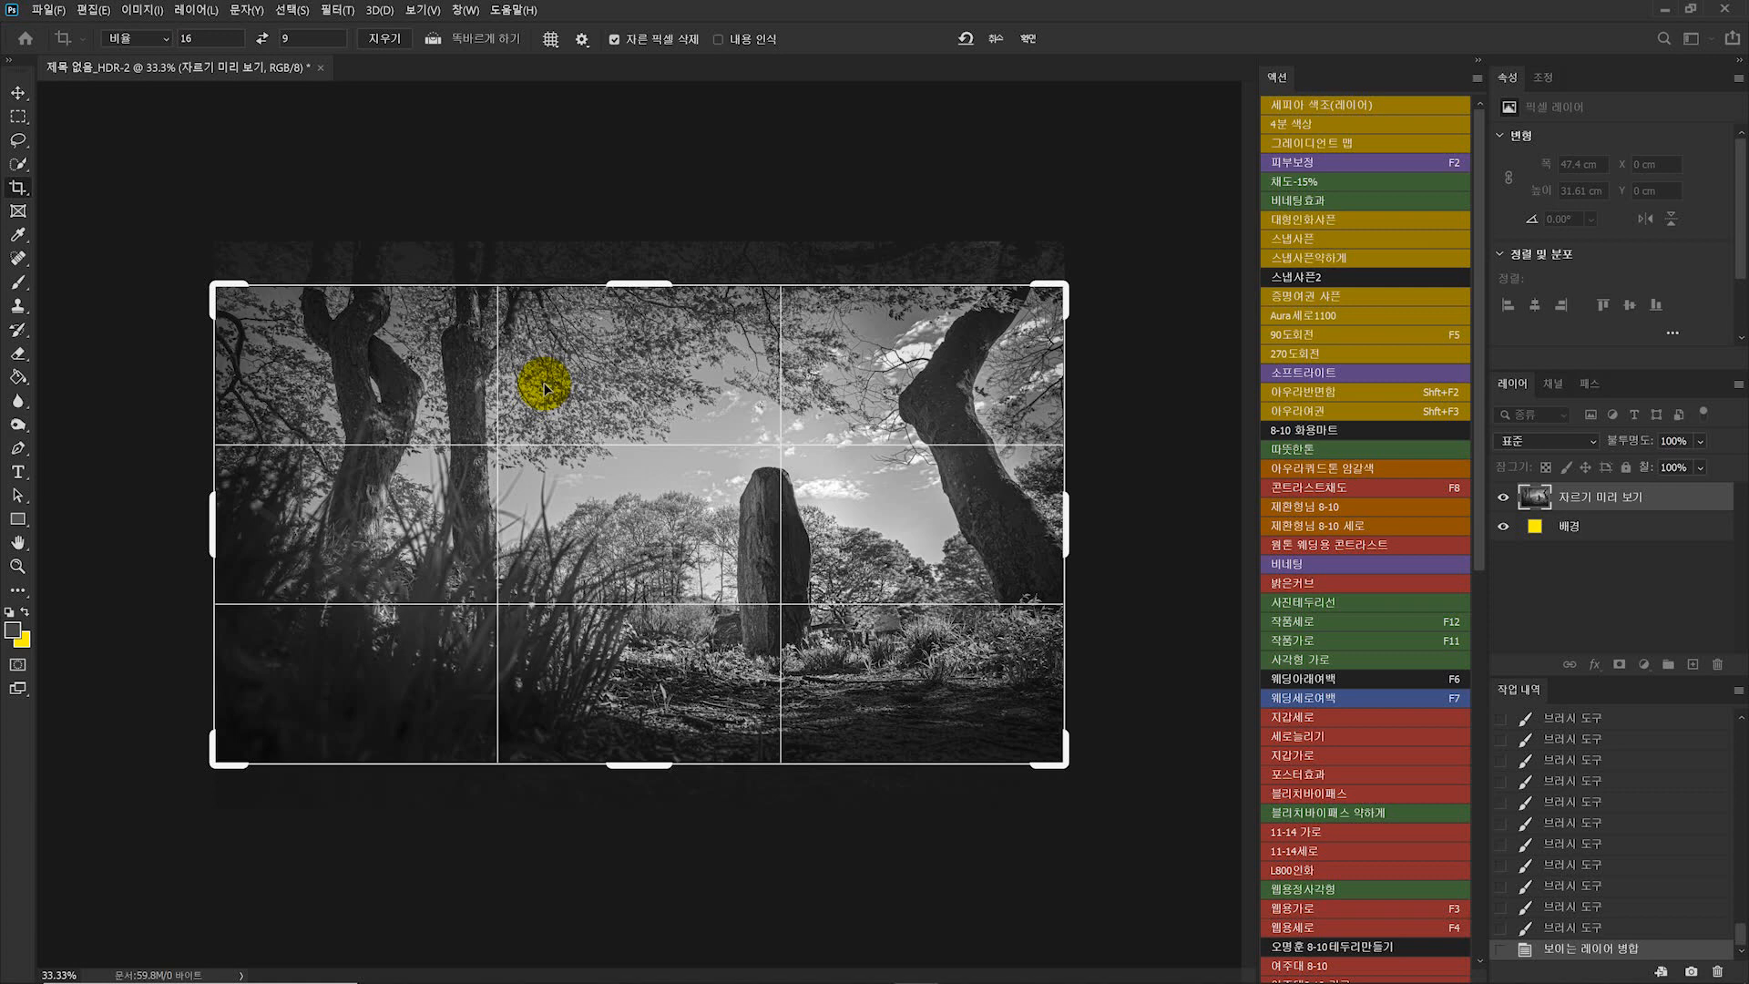
left_click_drag(562, 381, 566, 395)
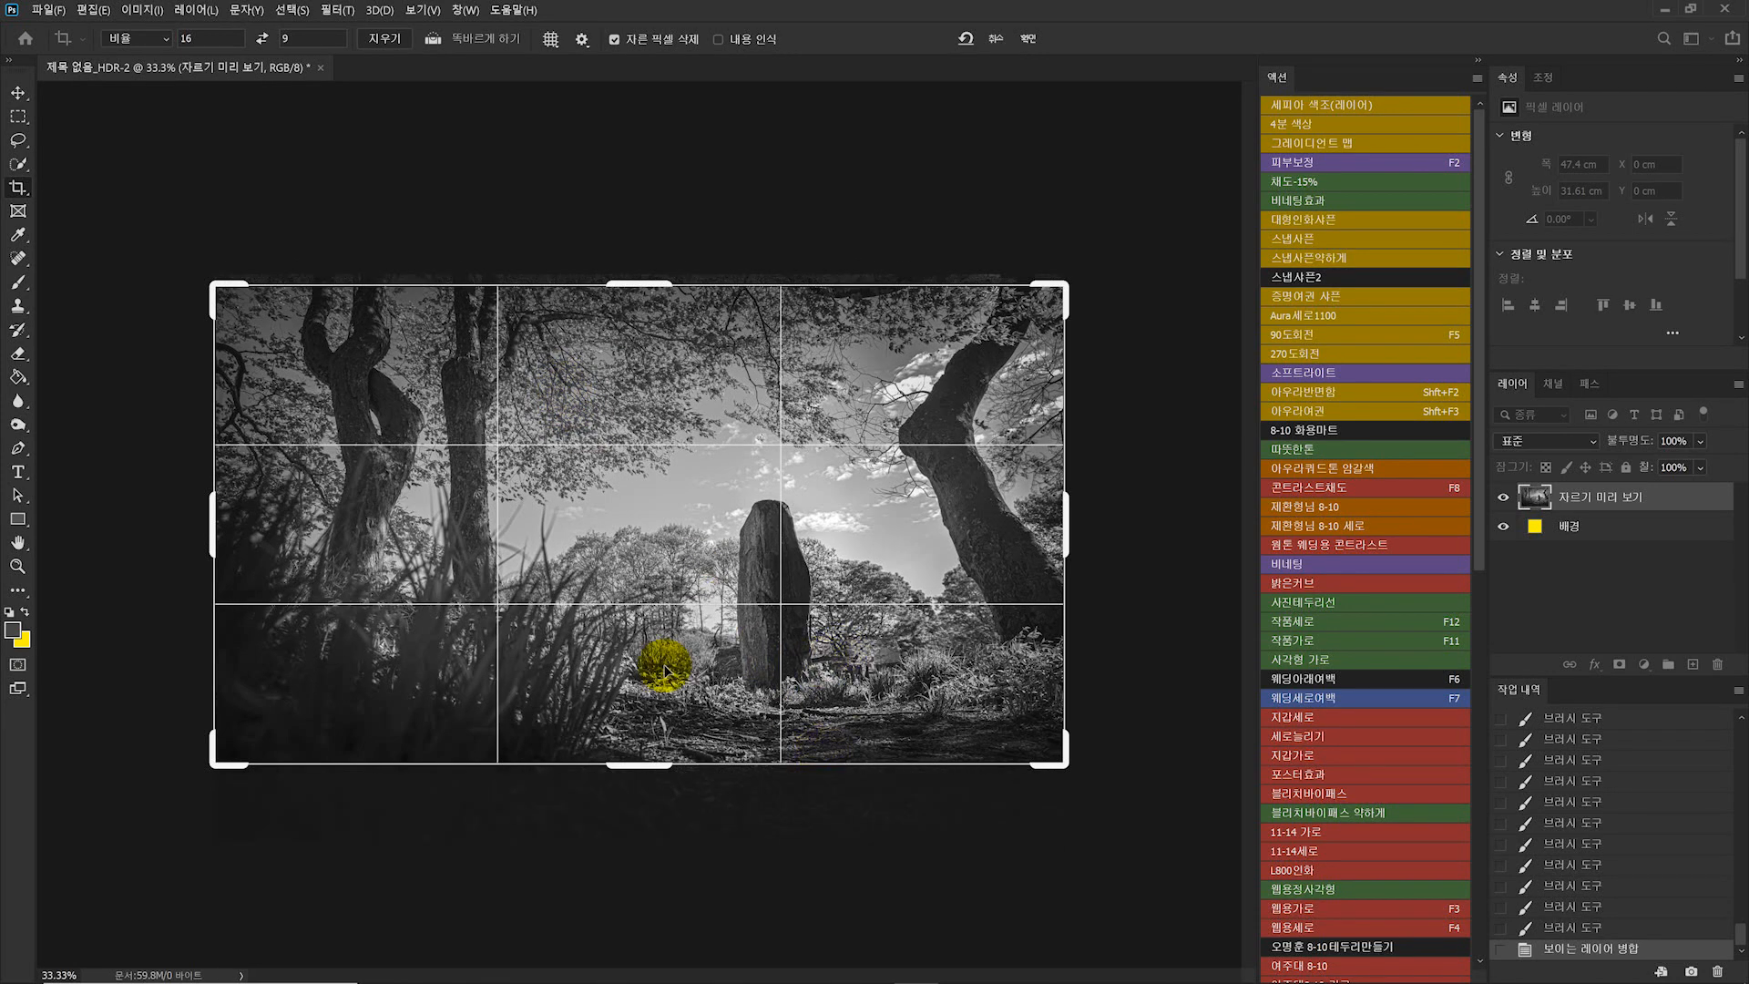
key("Return")
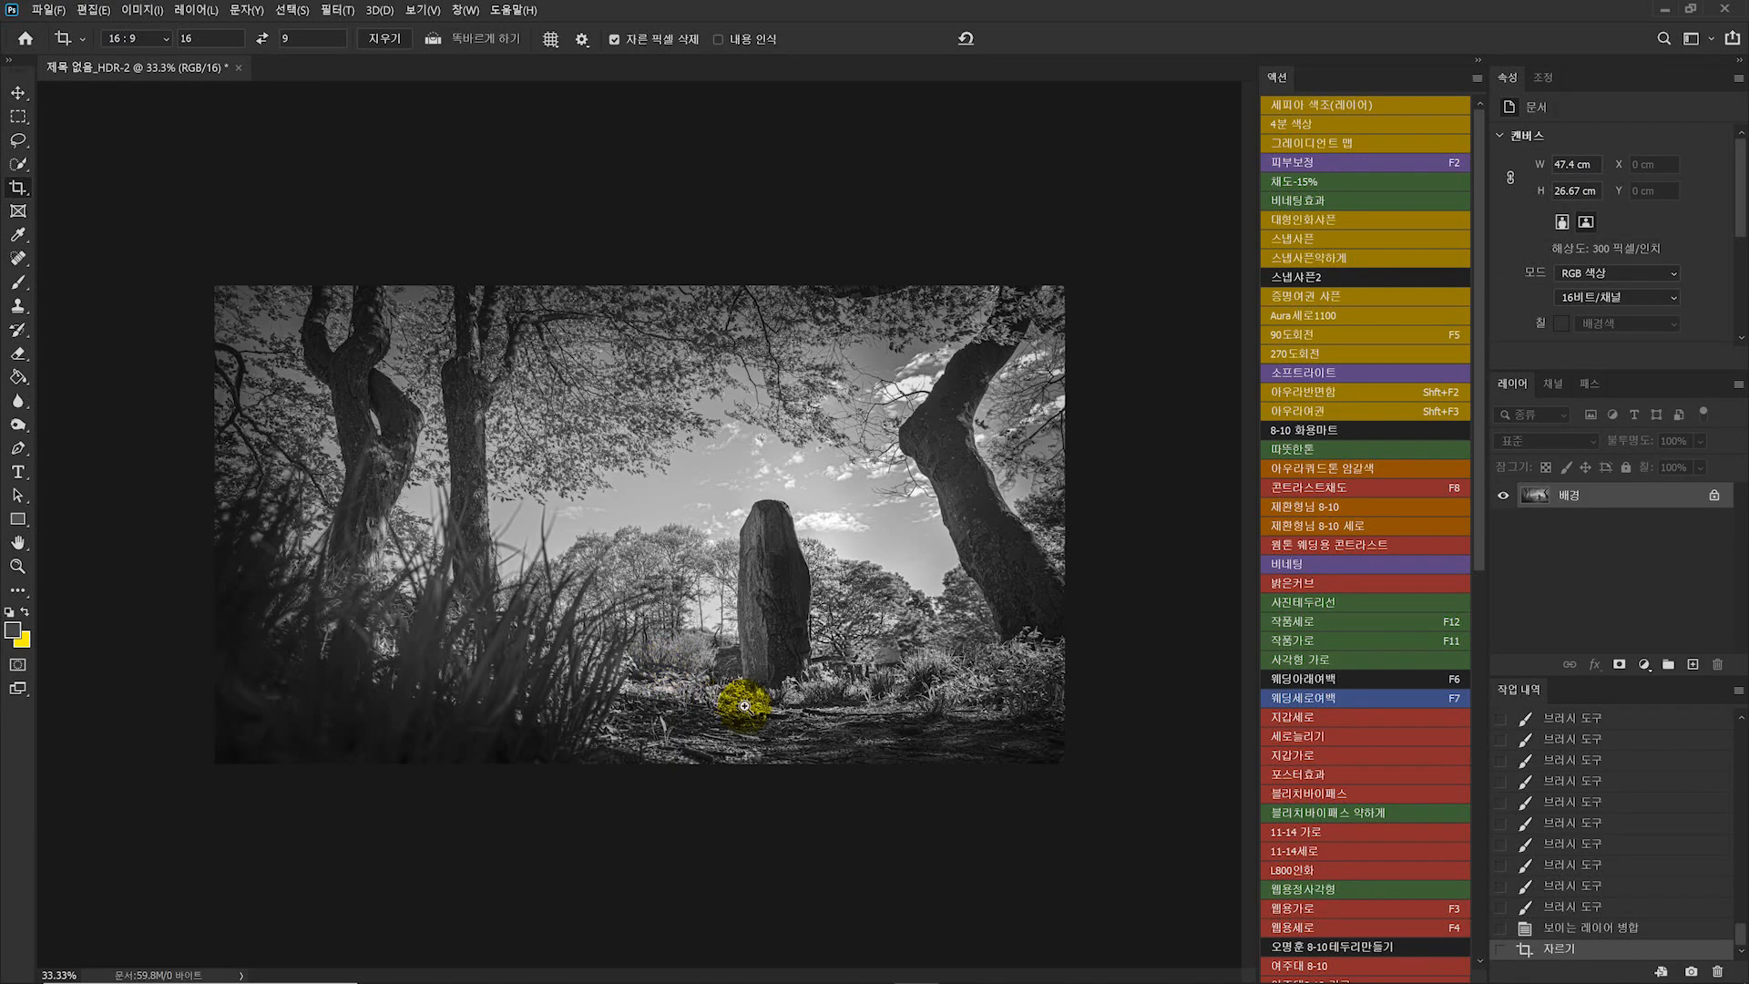
- Review the cropped photo in full-screen mode, both enlarged and as a whole
key("z")
left_click(744, 706)
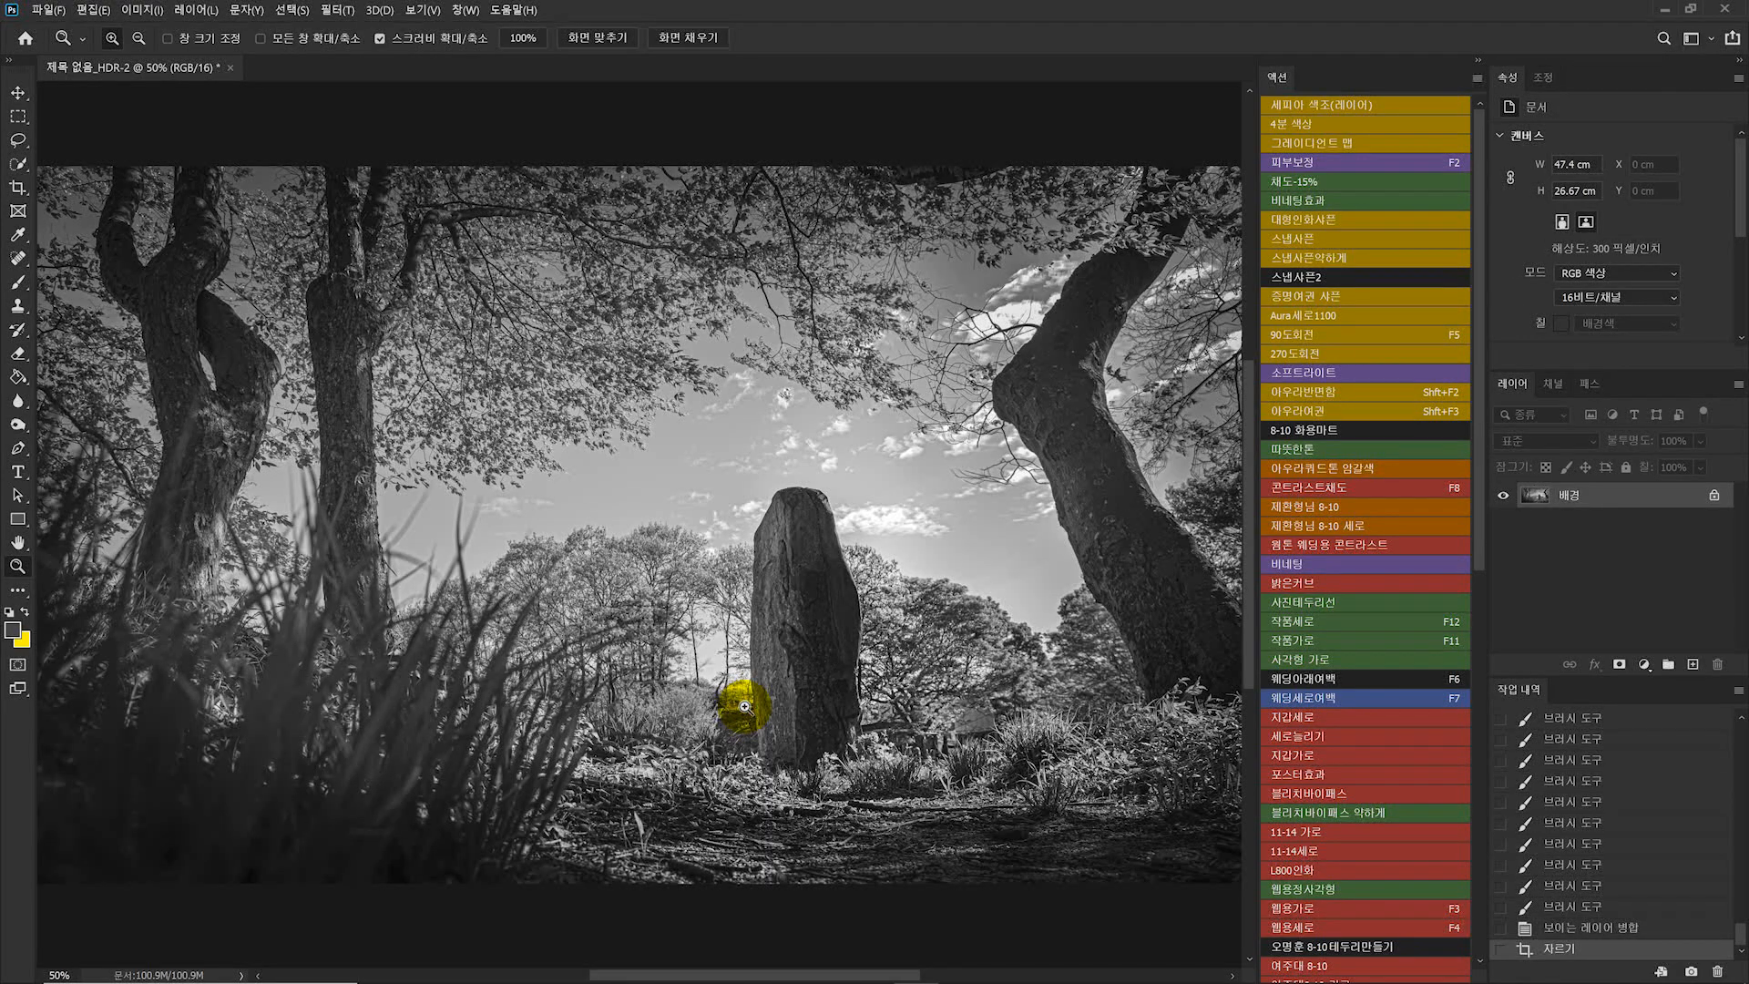
key("f")
key("f")
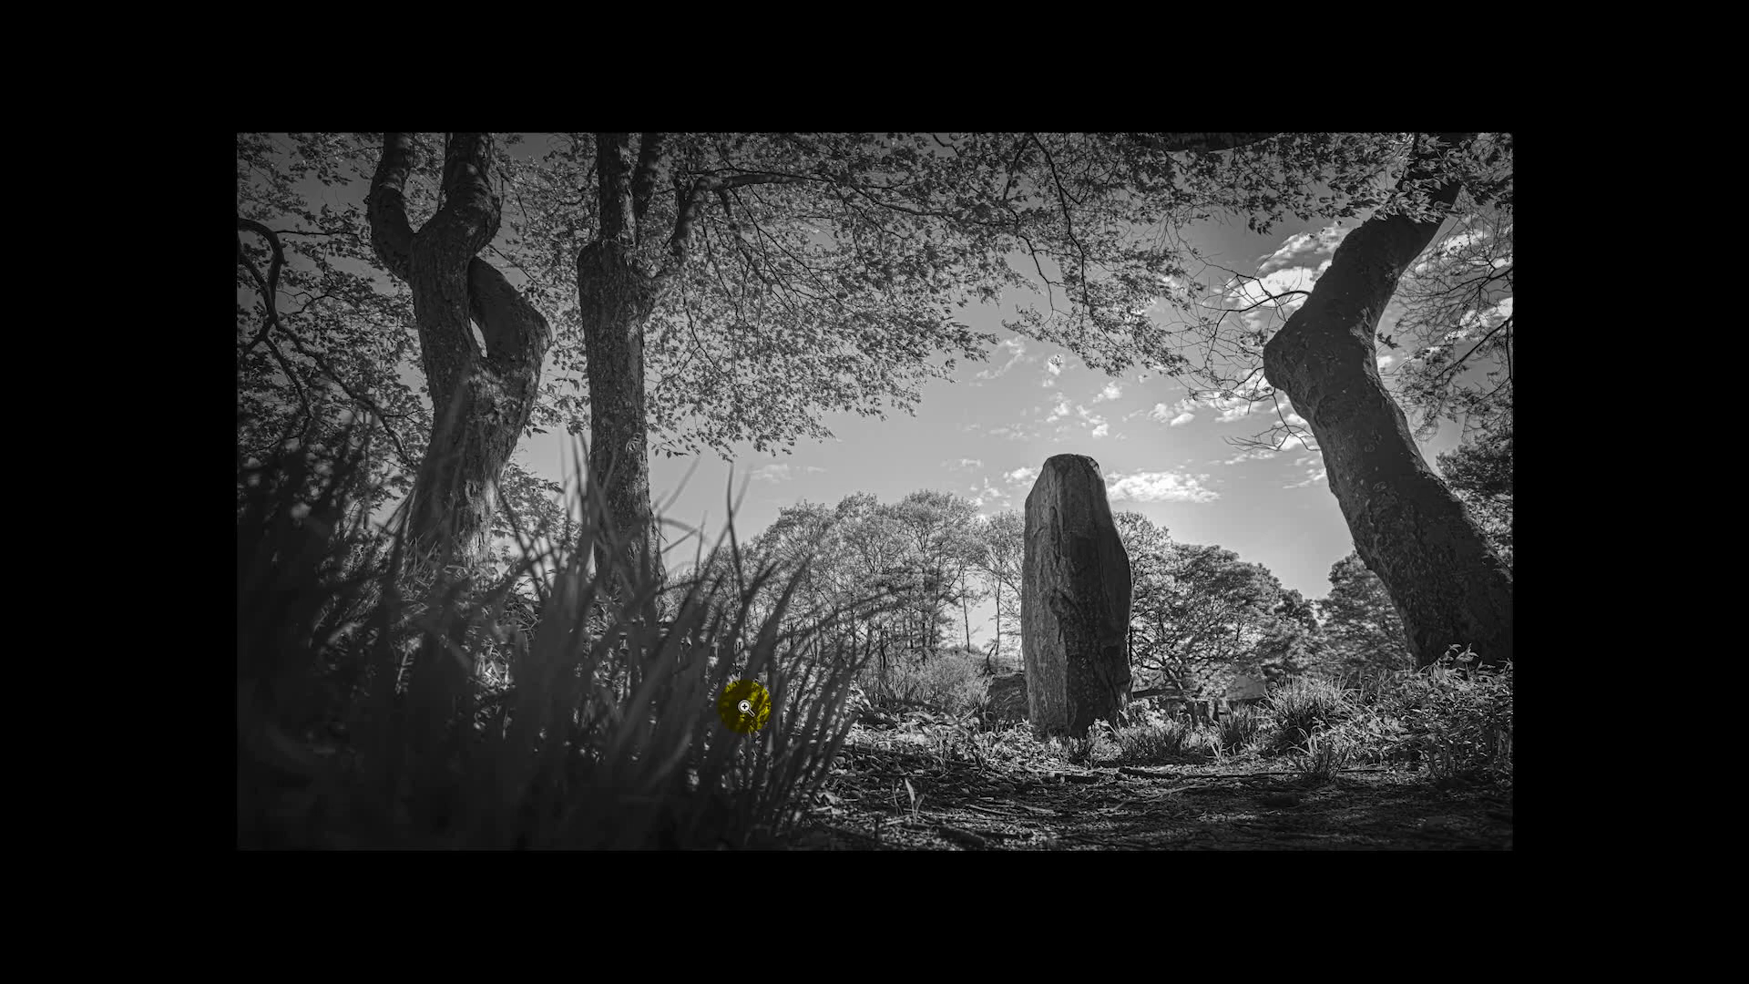
left_click(1003, 669)
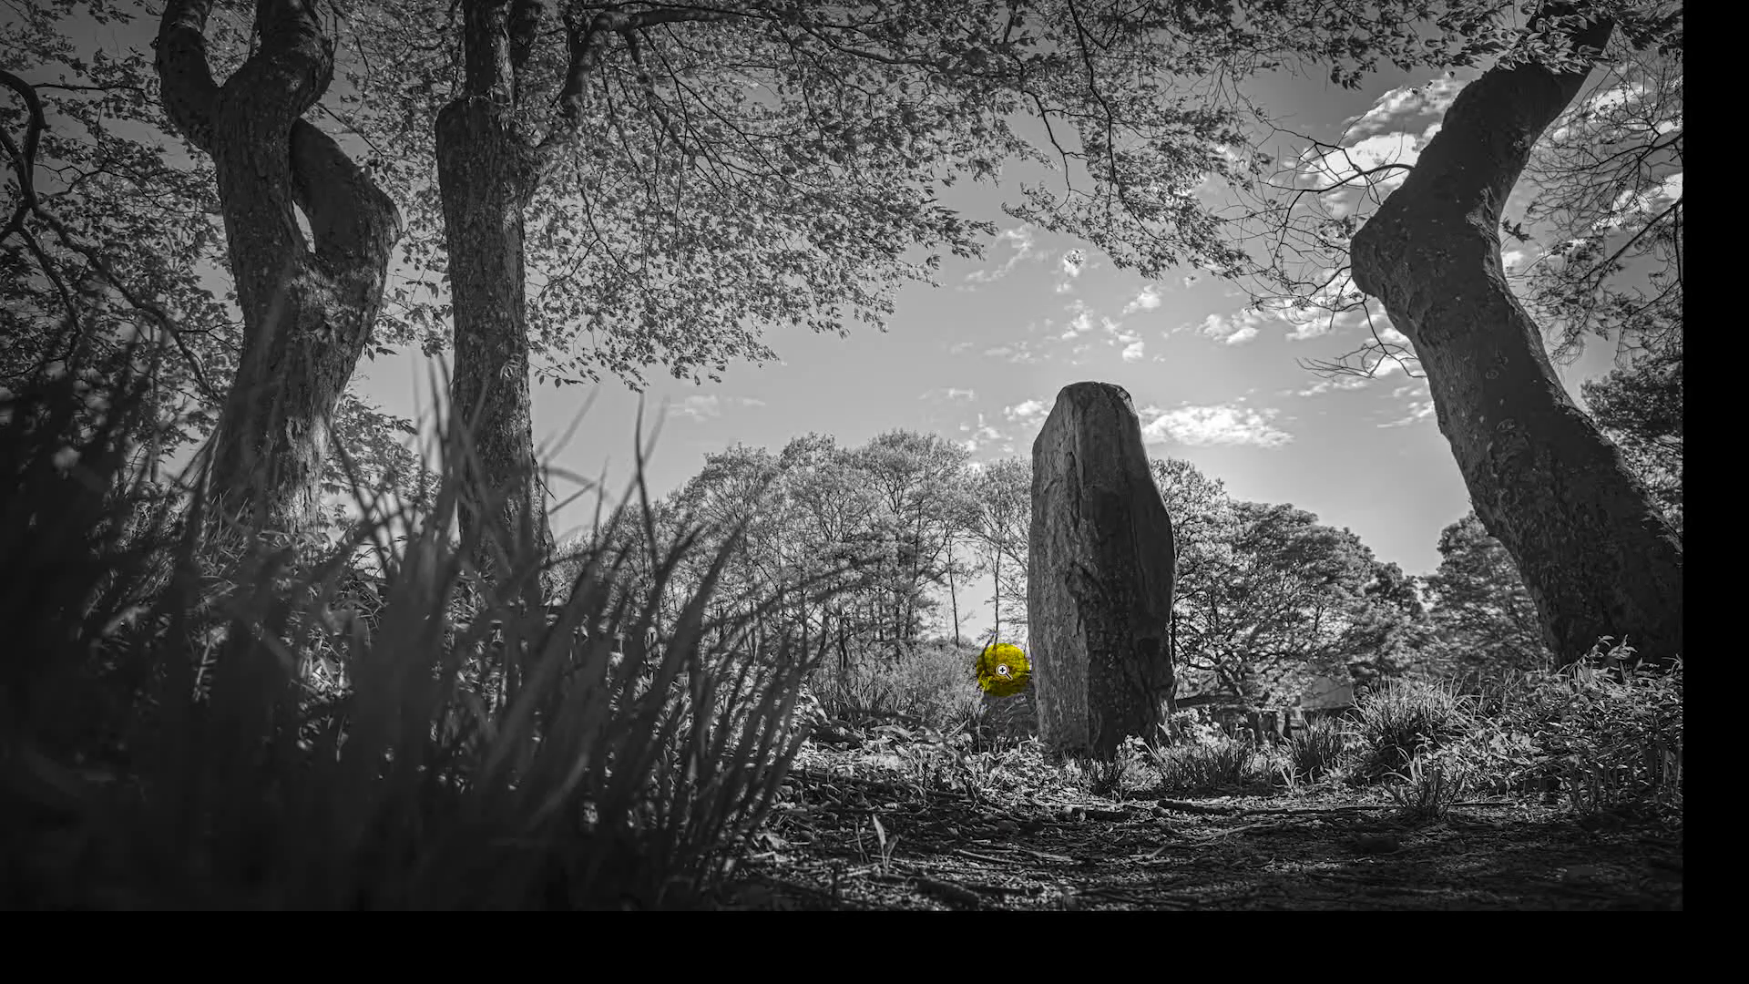
left_click(1002, 669, "alt")
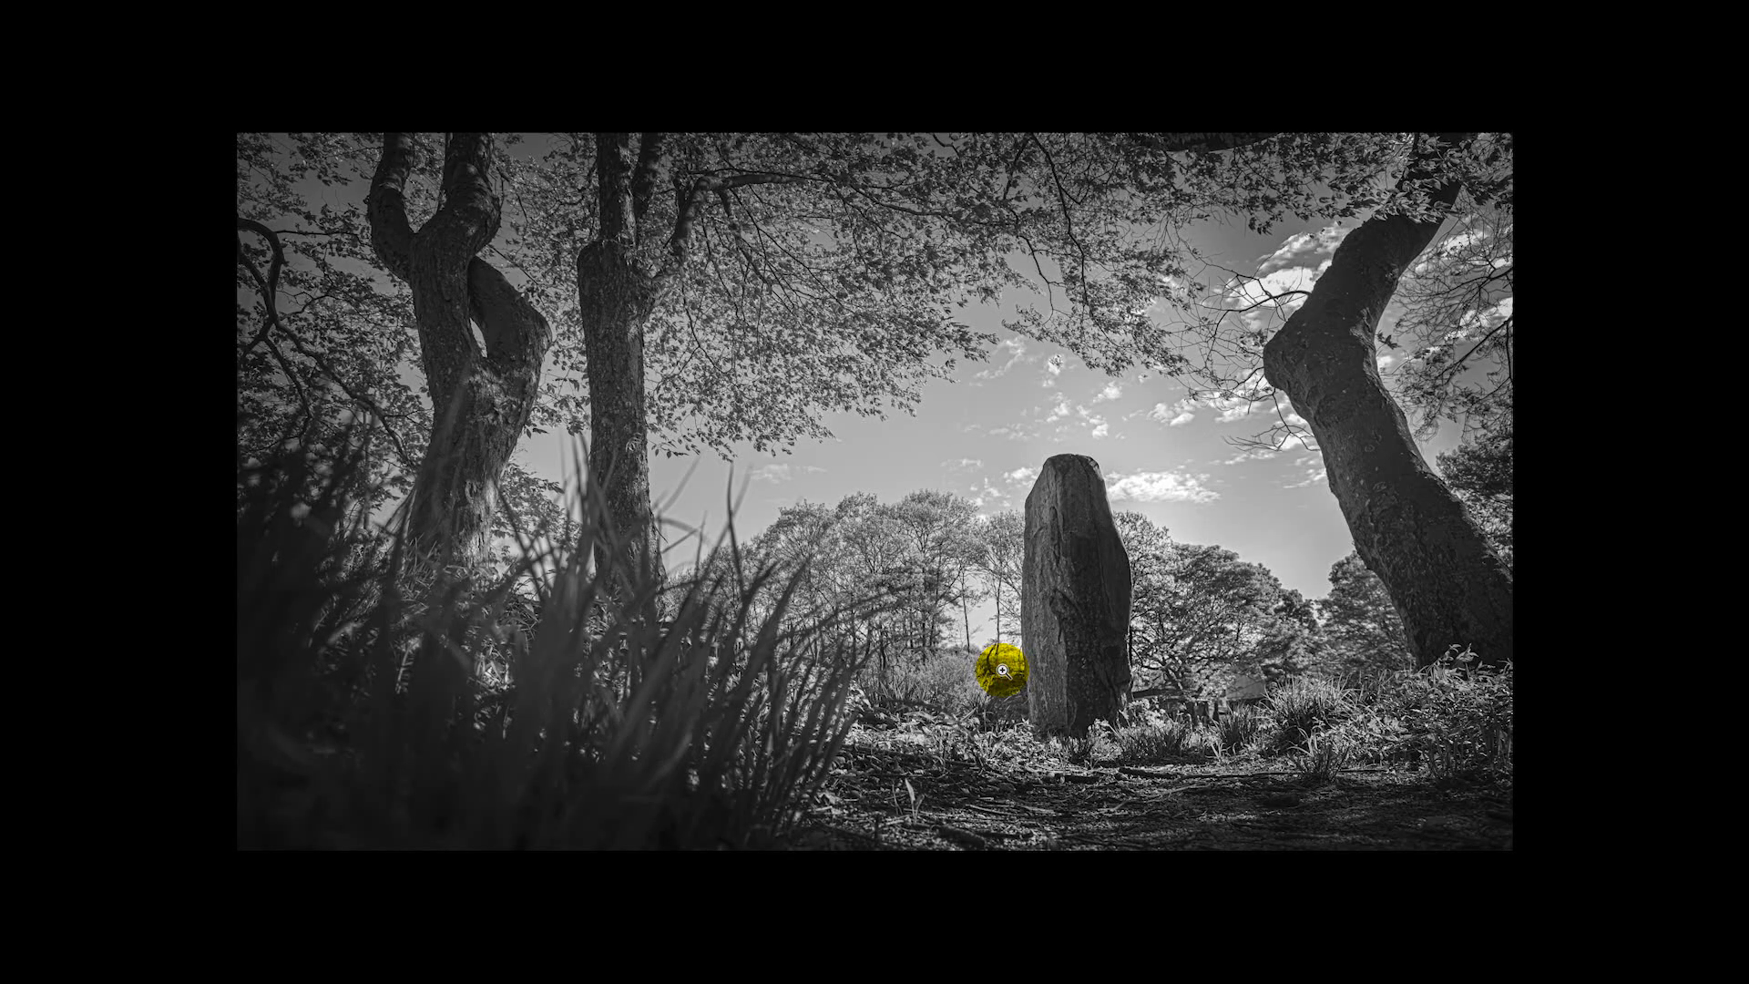